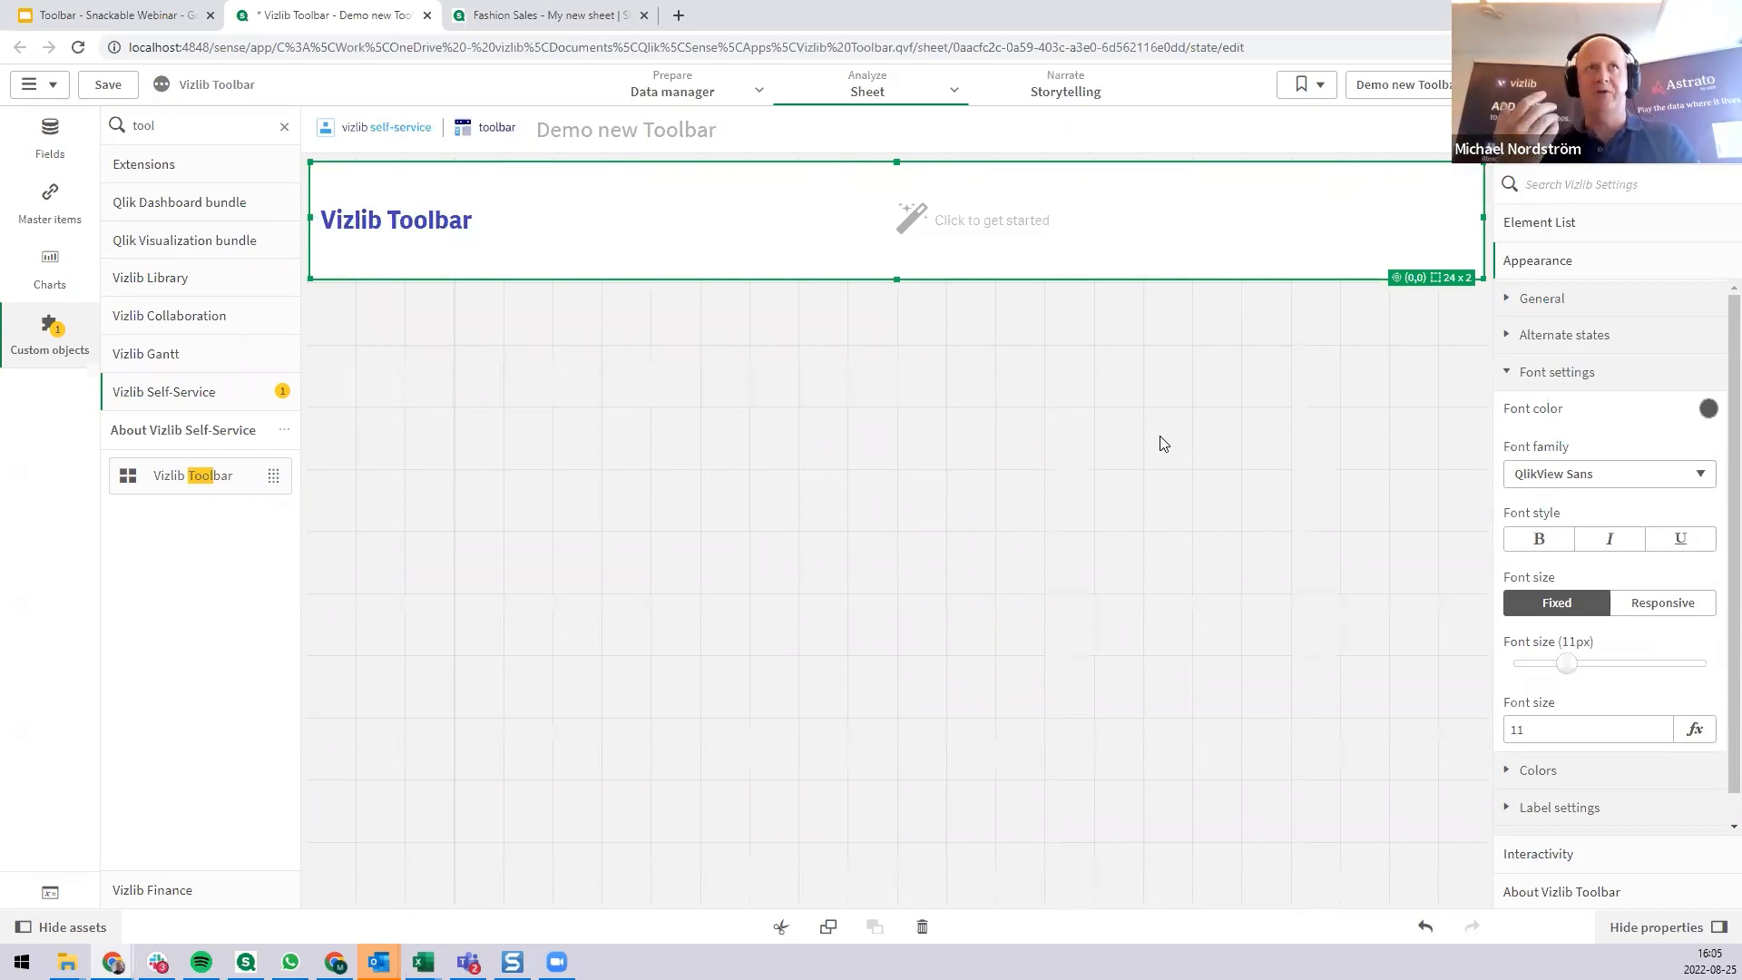
Start the empty toolbar with the 6 Columns, 1 Row layout and the None display option.
{"action": "left_click", "coordinate": [1006, 234]}
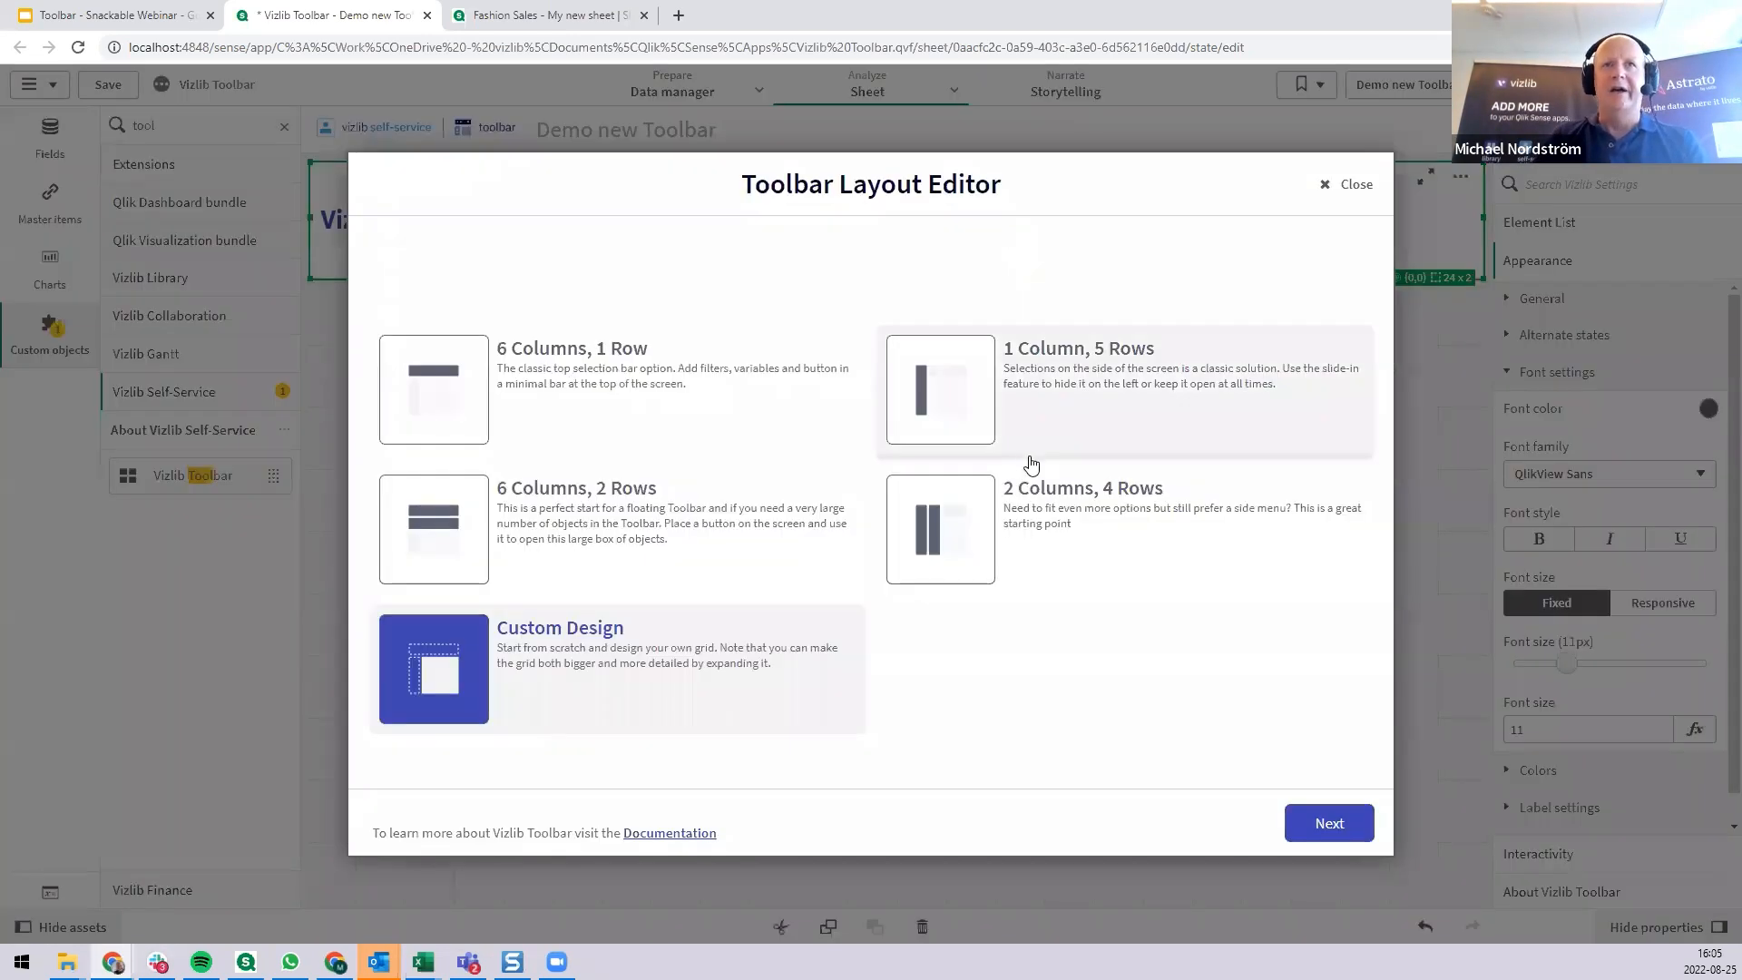
{"action": "left_click", "coordinate": [691, 399]}
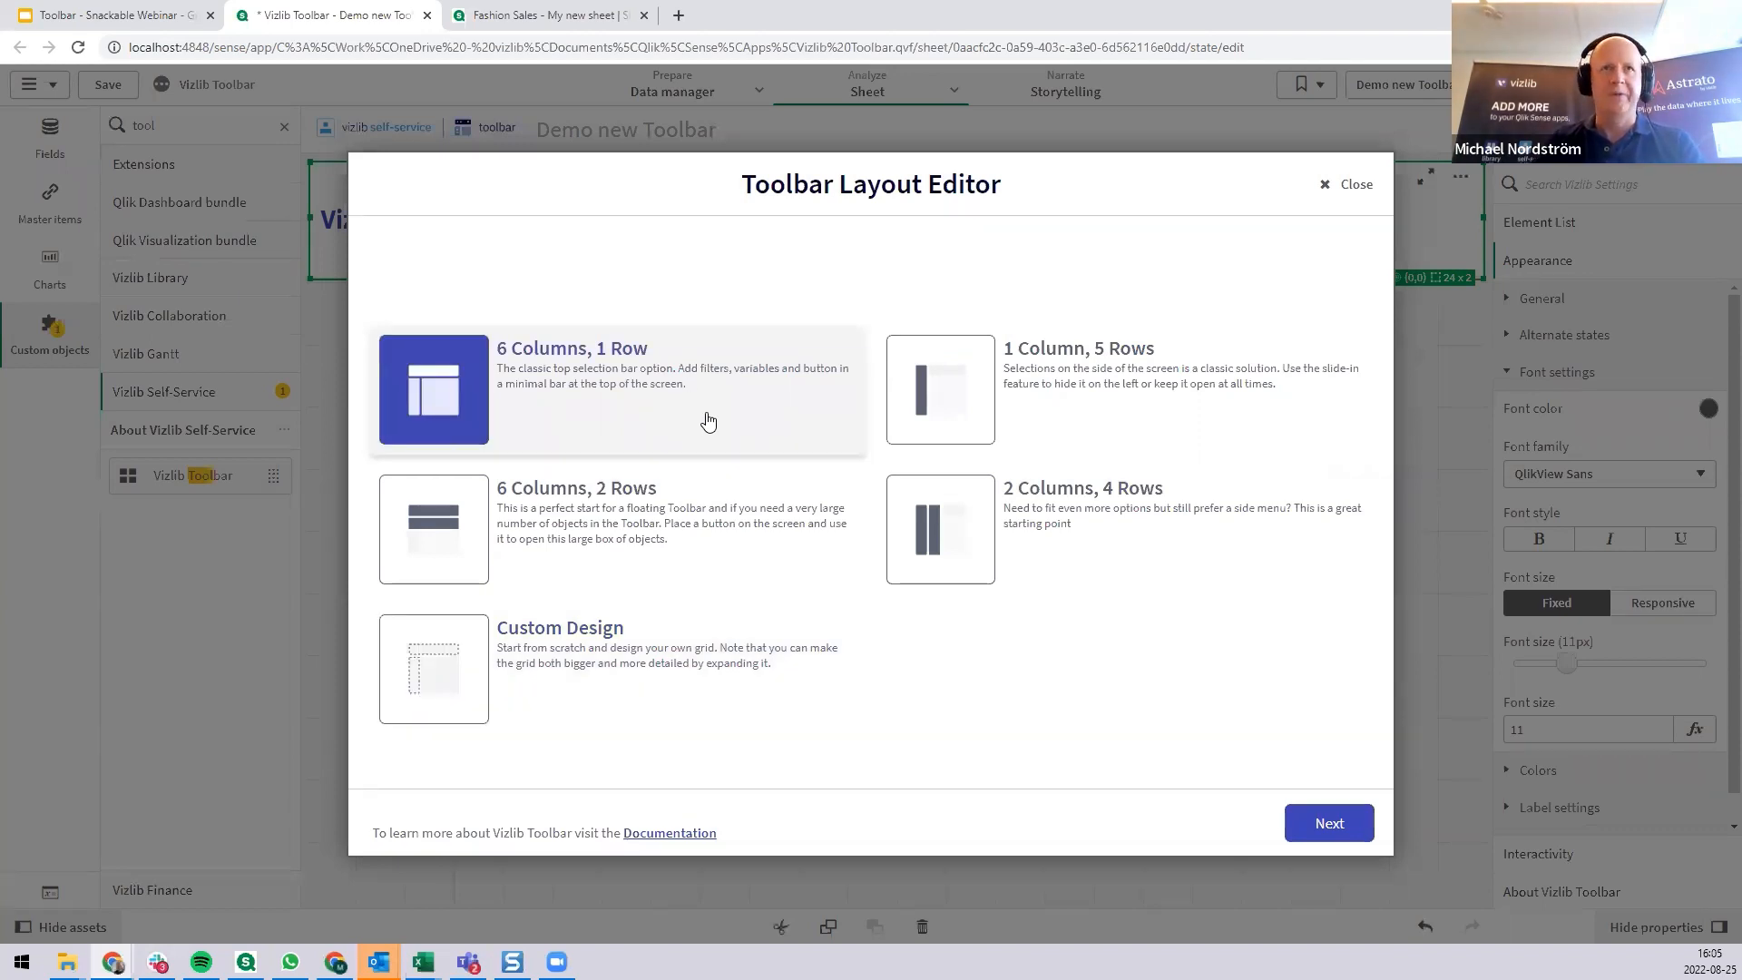
{"action": "left_click", "coordinate": [1343, 826]}
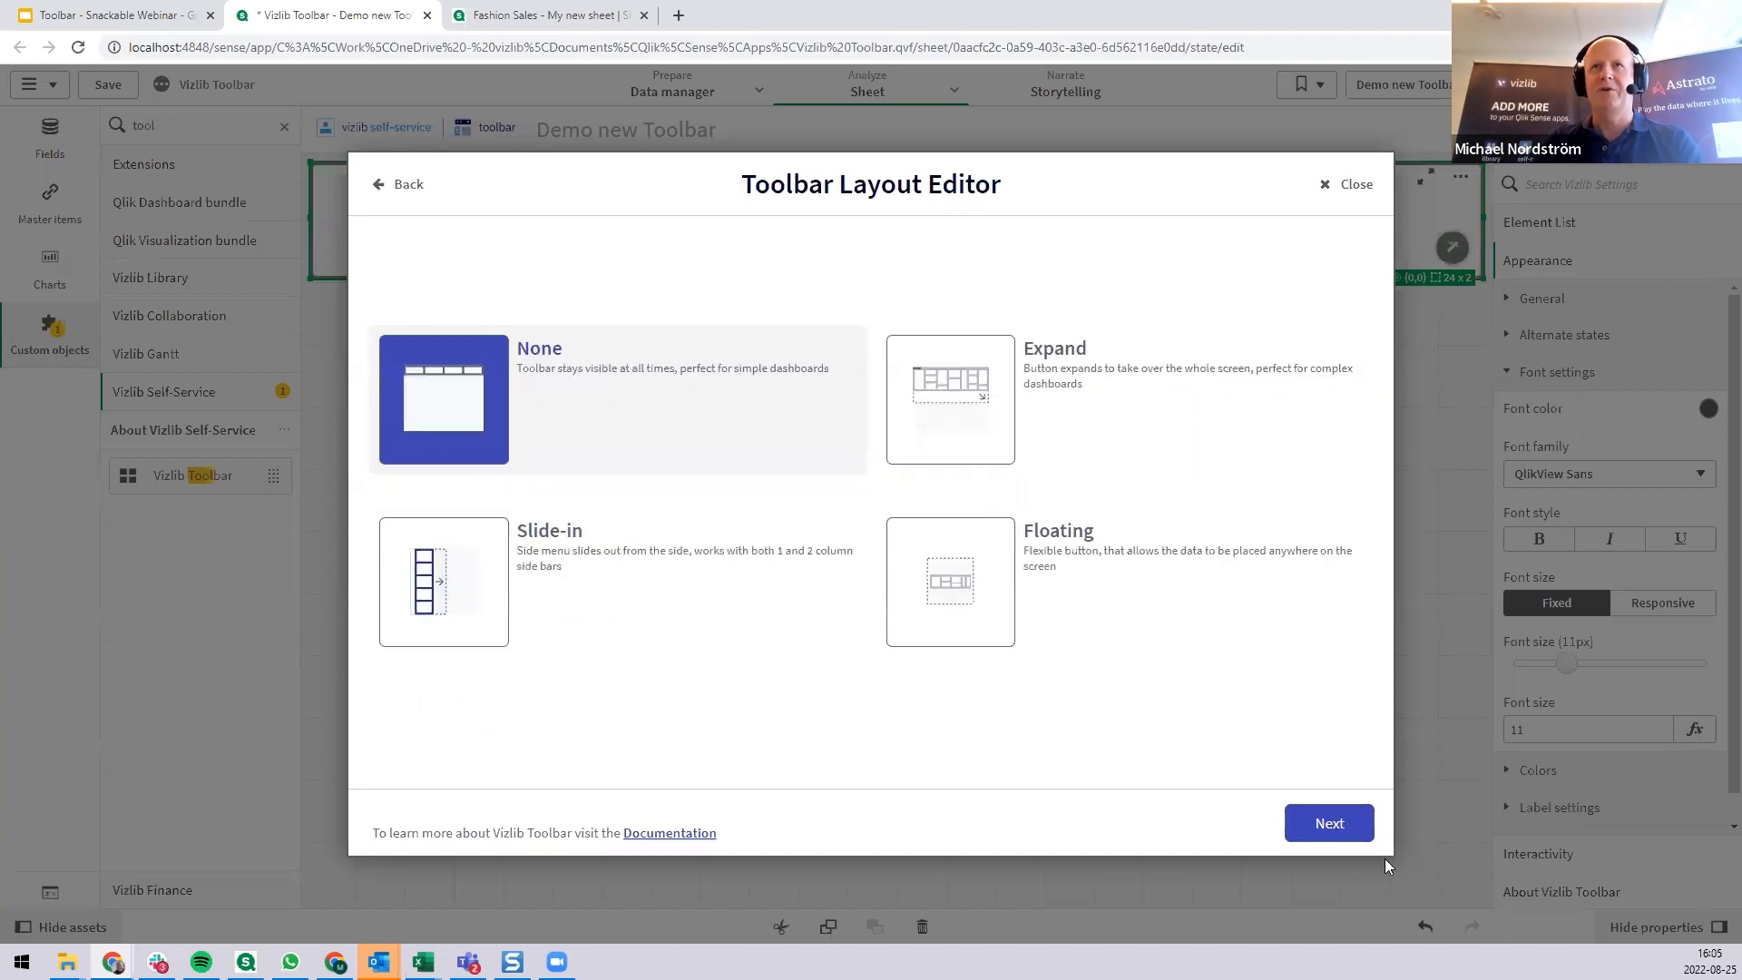
{"action": "left_click", "coordinate": [1330, 825]}
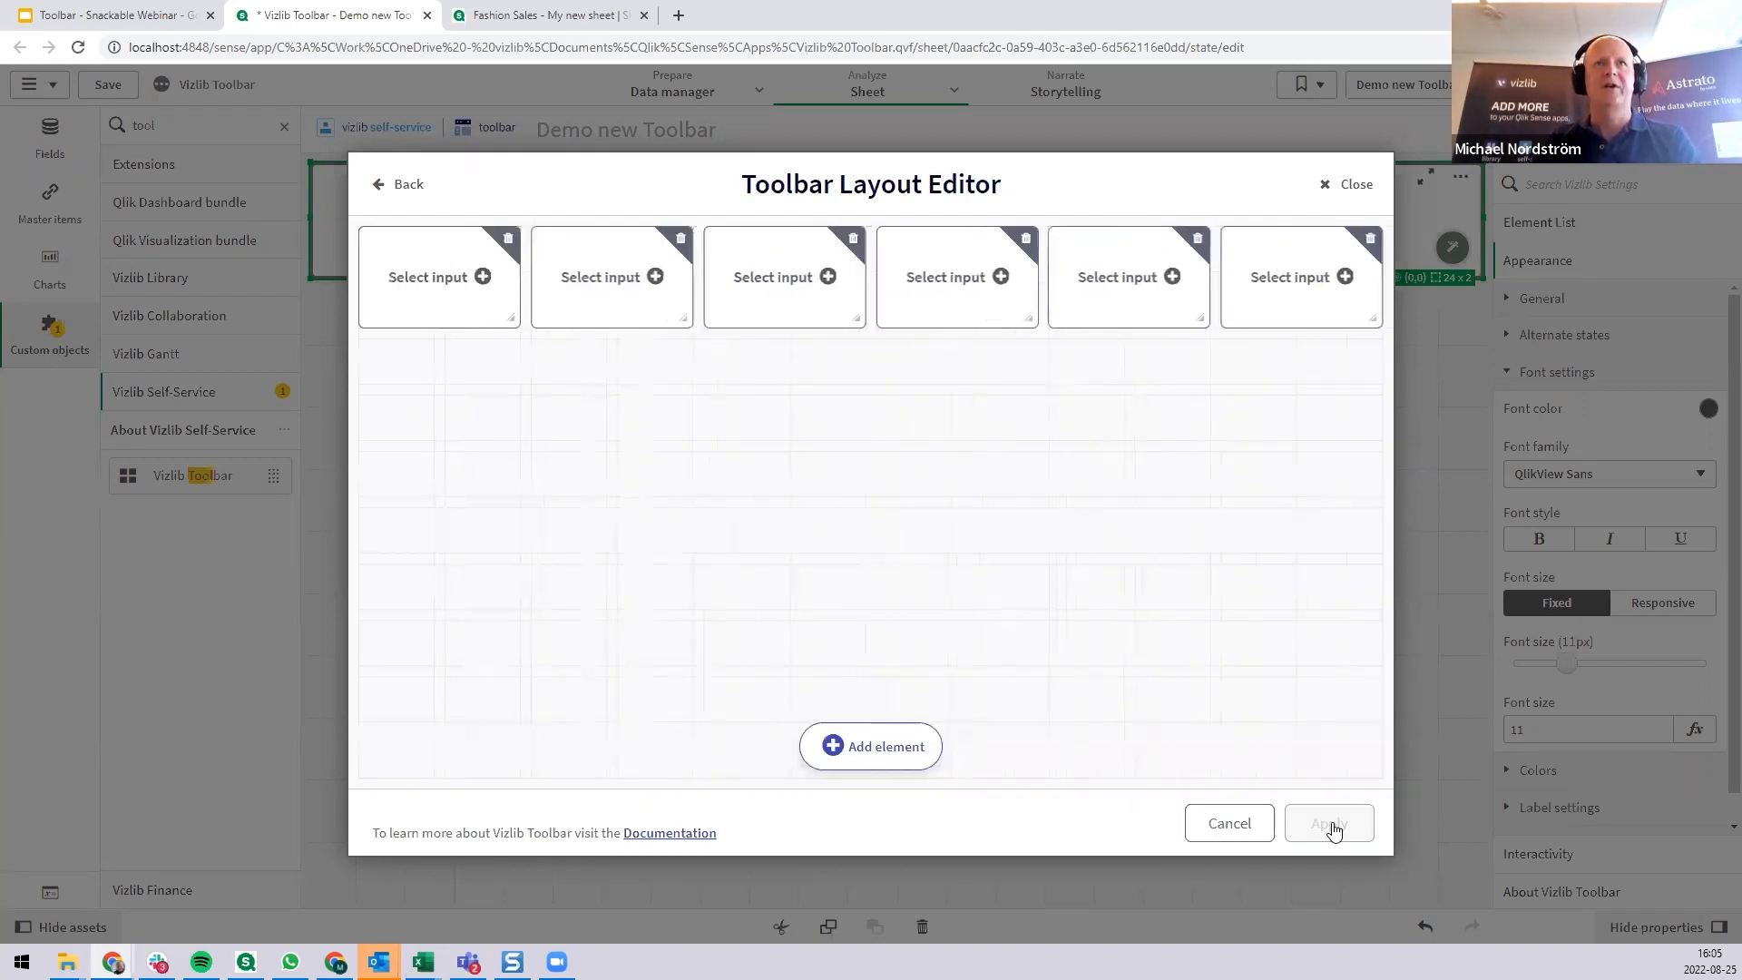
Assign the FirstName dimension to the first toolbar element and the LastName dimension to the second.
{"action": "left_click", "coordinate": [454, 287]}
{"action": "left_click", "coordinate": [445, 372]}
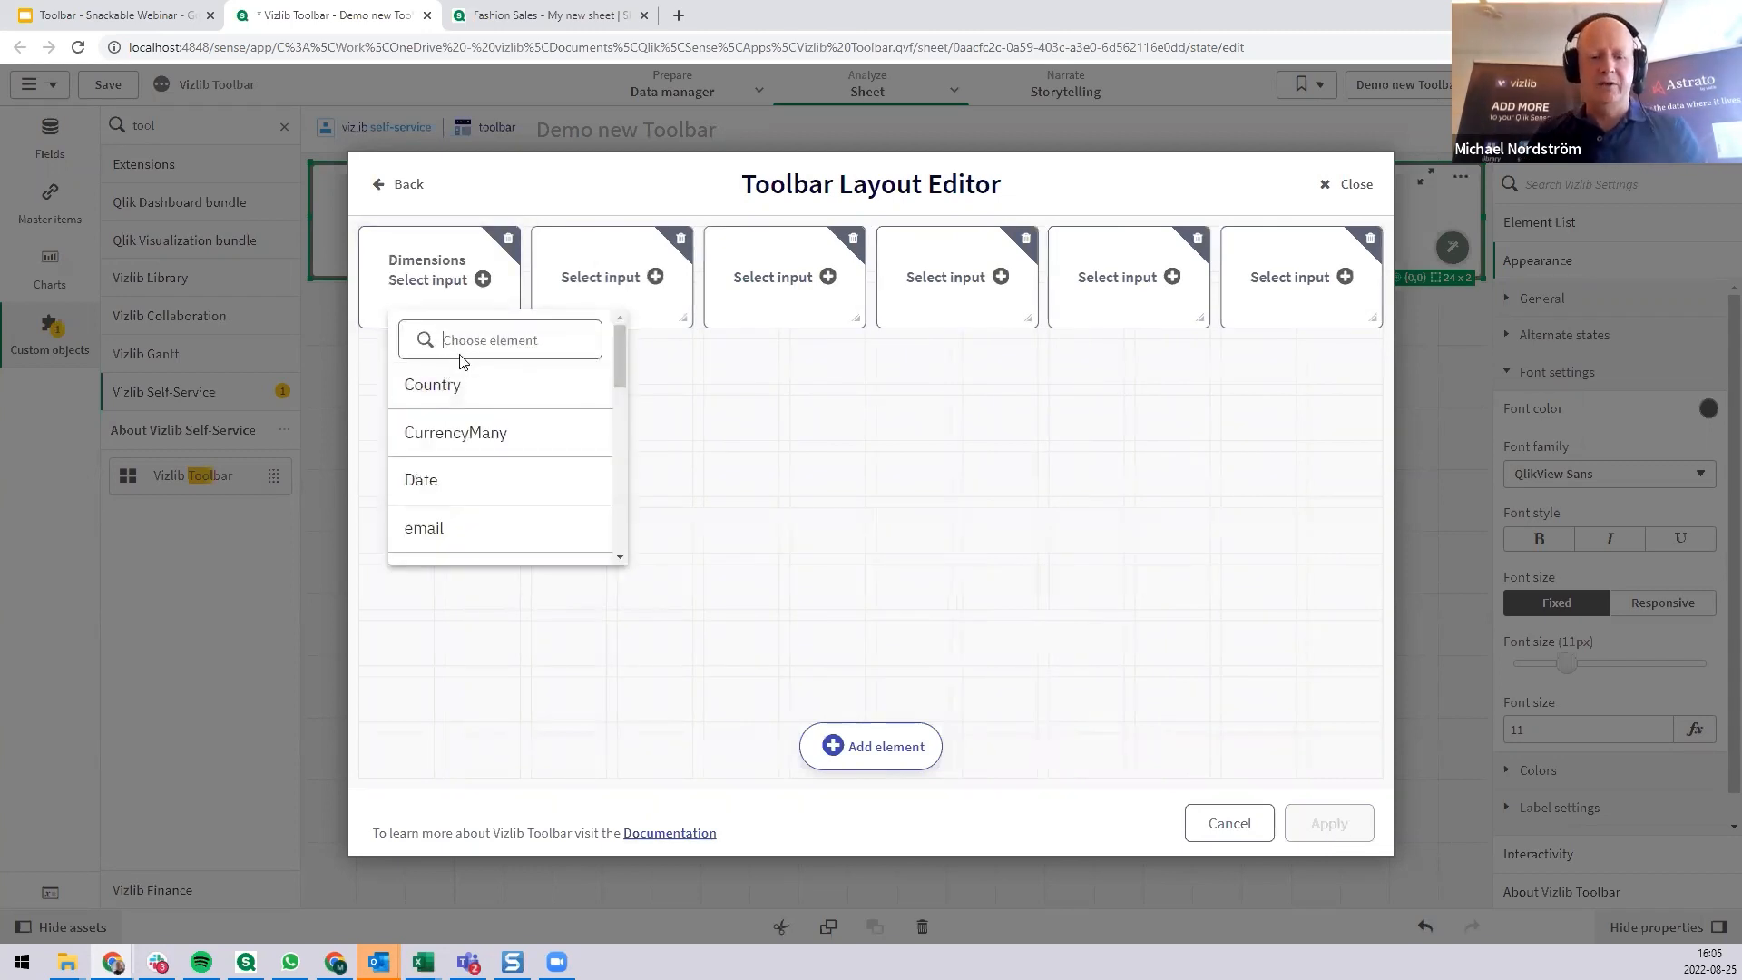
{"action": "type", "text": "f"}
{"action": "left_click", "coordinate": [471, 386]}
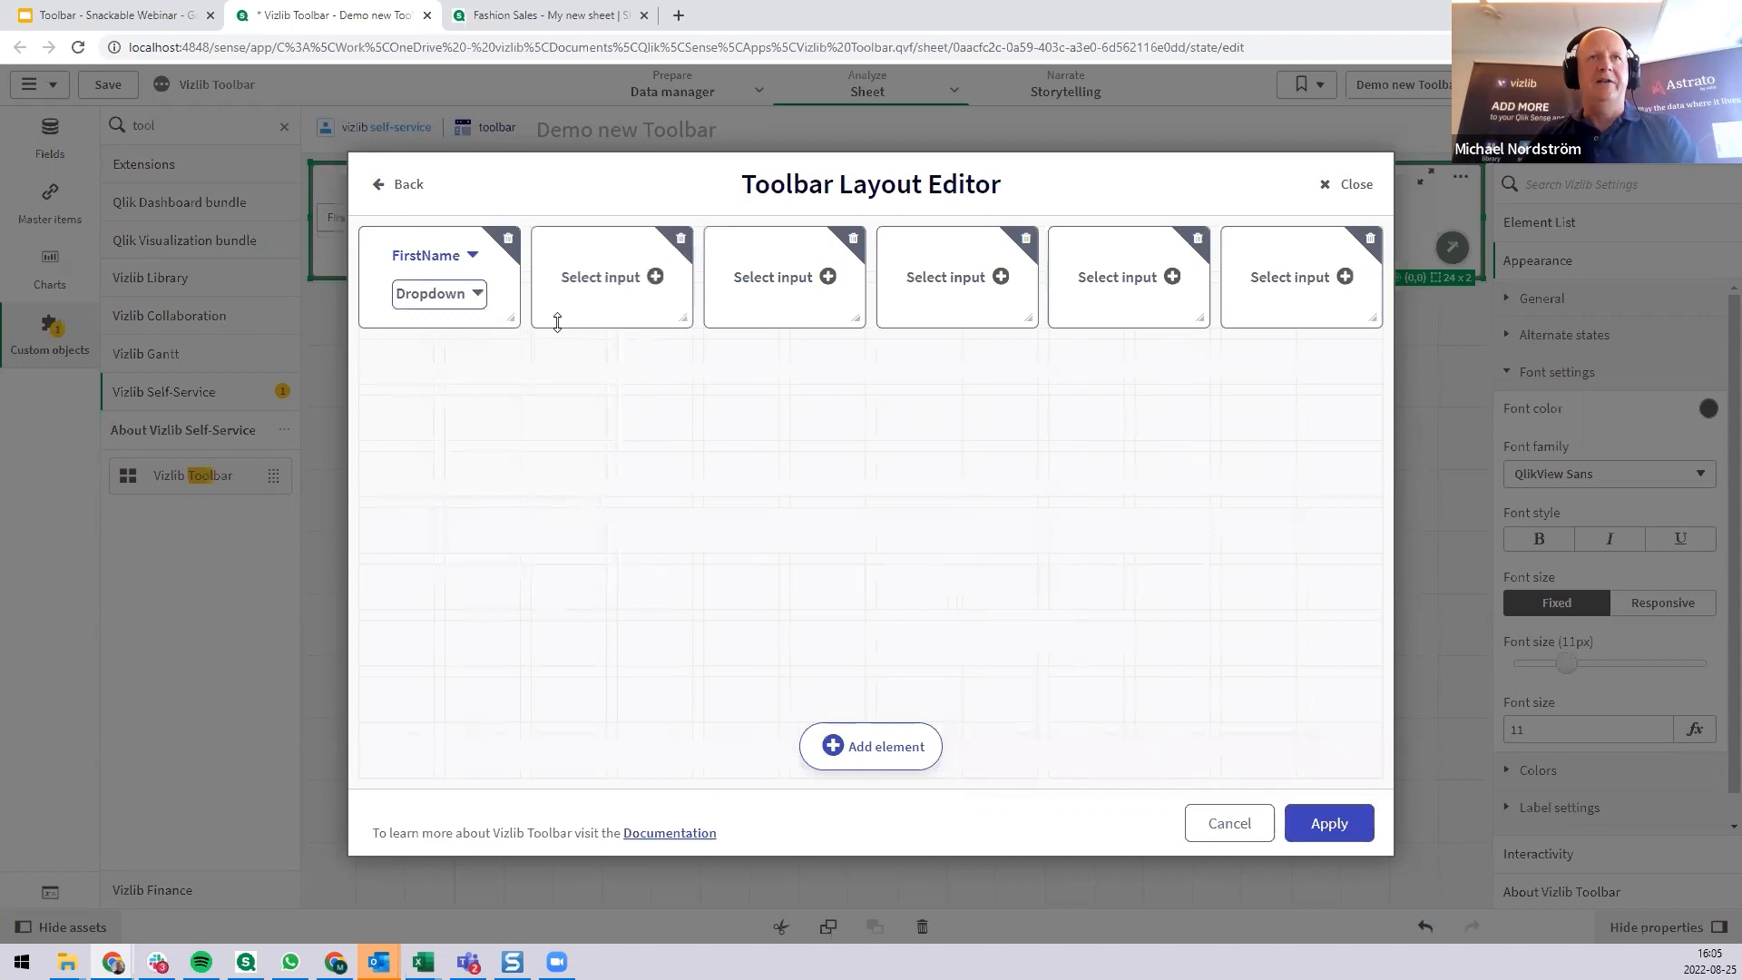
{"action": "left_click", "coordinate": [623, 285]}
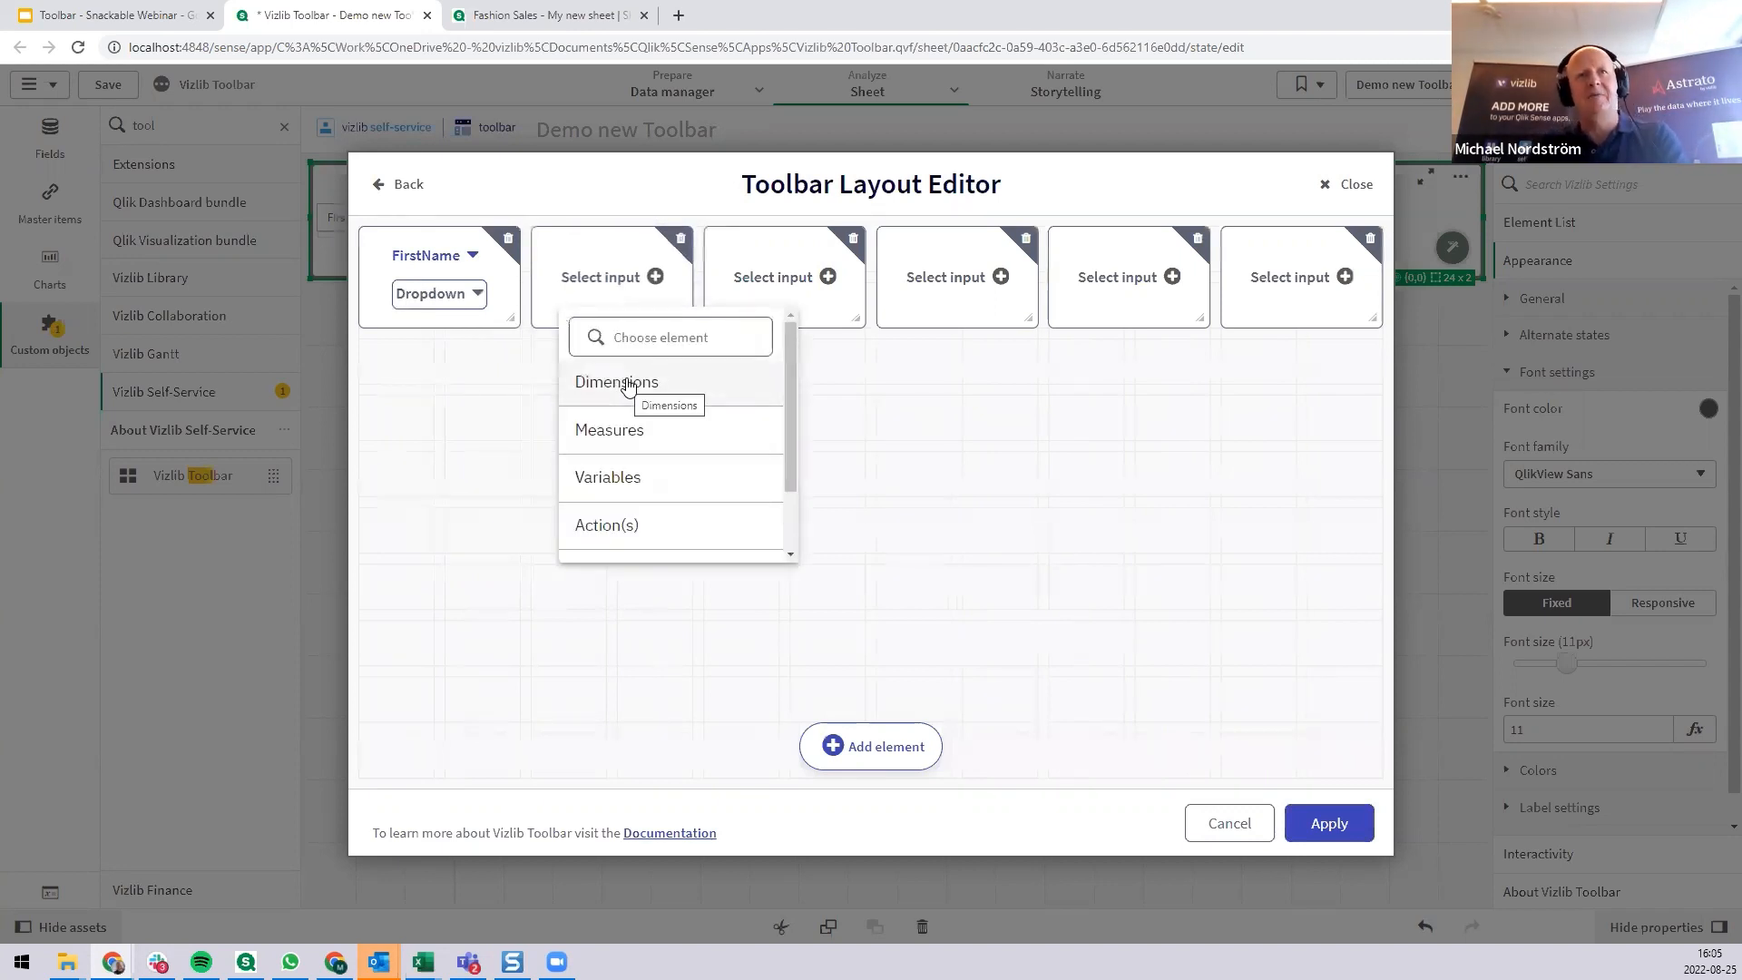
{"action": "left_click", "coordinate": [628, 384]}
{"action": "type", "text": "na"}
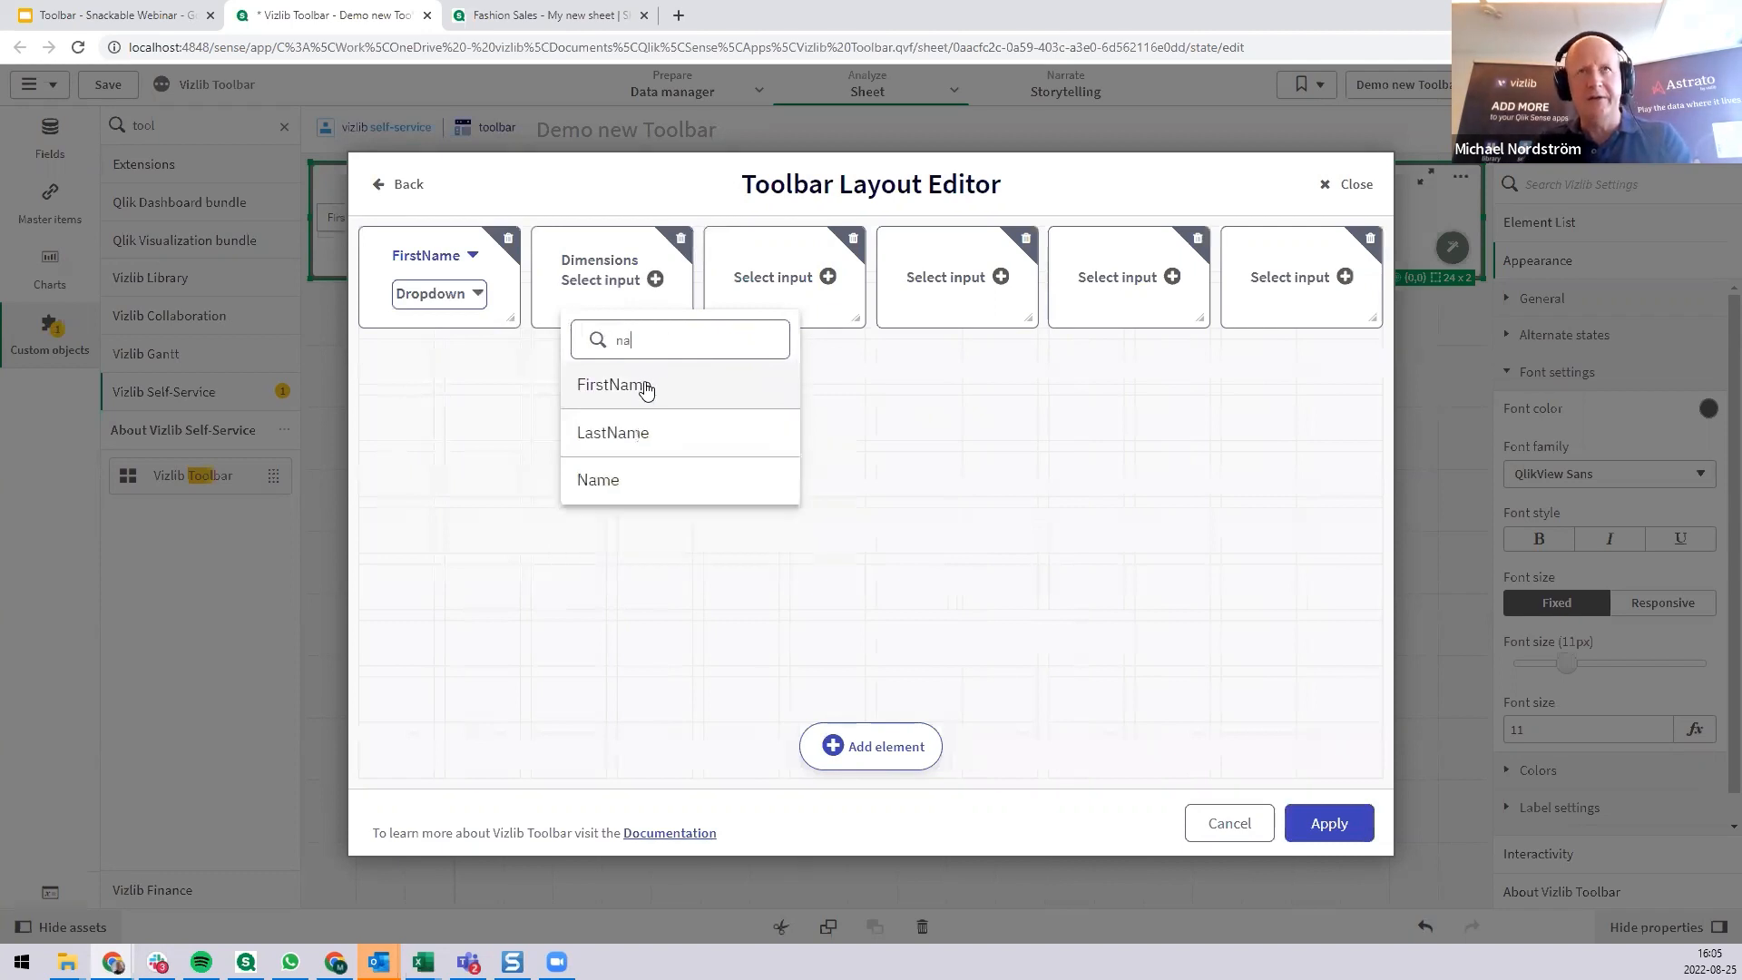
{"action": "left_click", "coordinate": [641, 432]}
Assign the Gender dimension to the third toolbar element.
{"action": "left_click", "coordinate": [792, 283]}
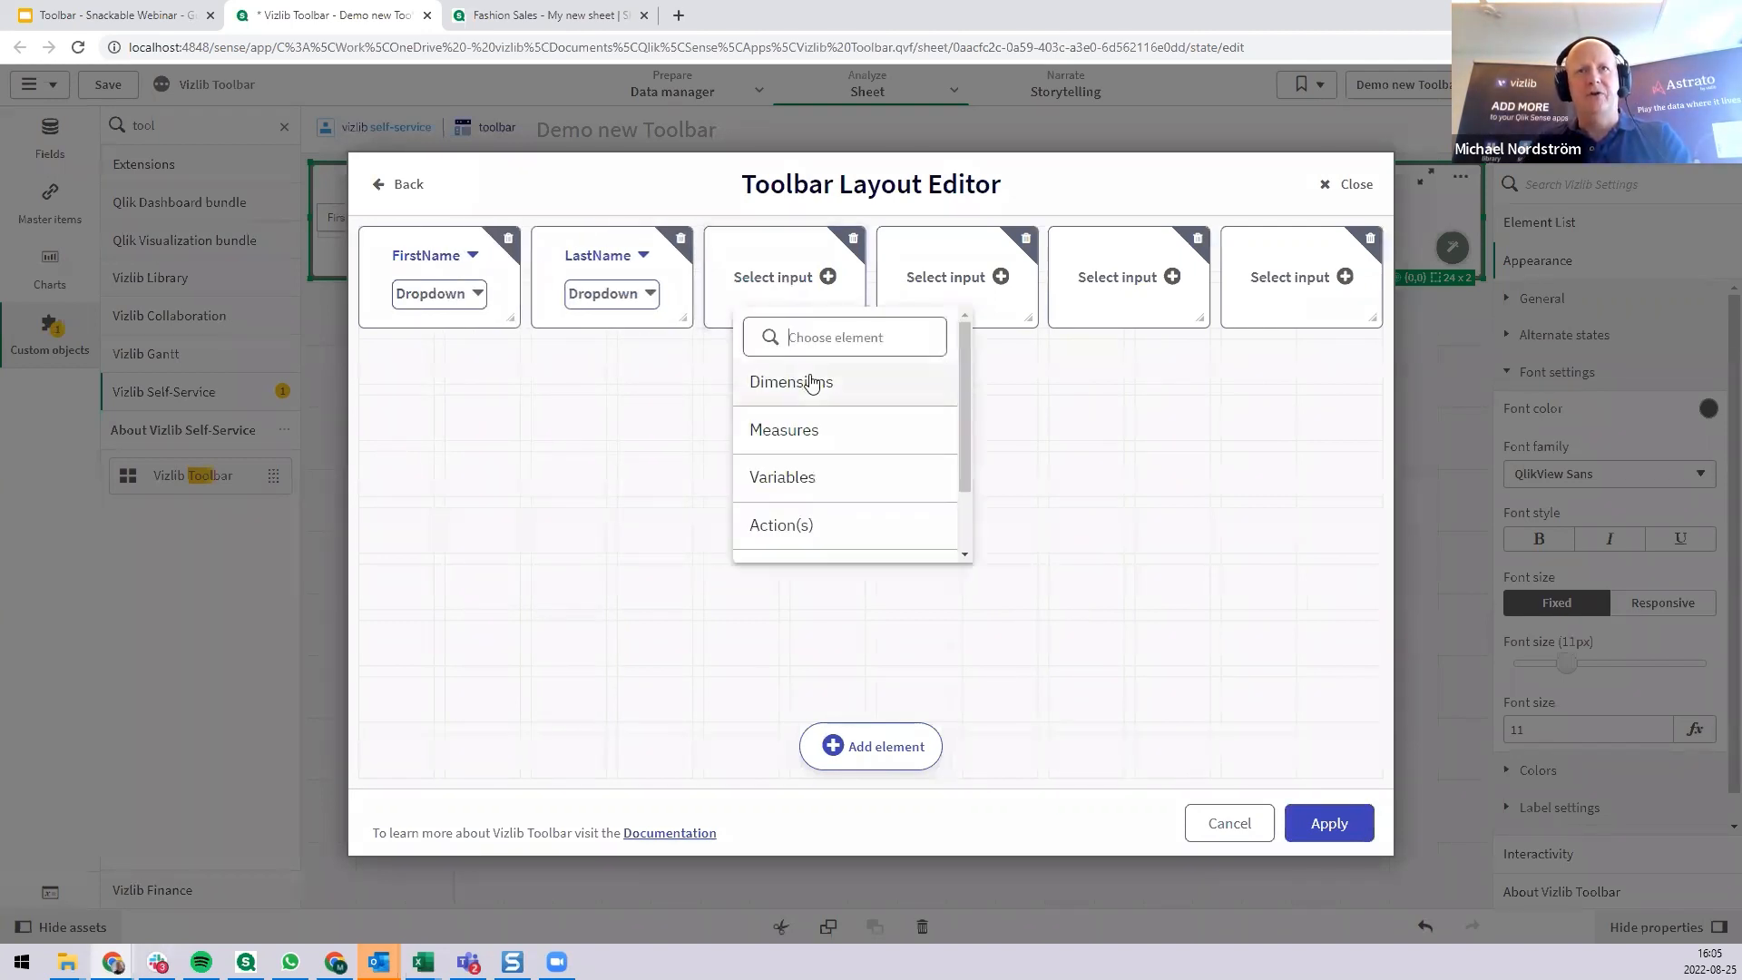
{"action": "type", "text": "ge"}
{"action": "left_click_drag", "start_coordinate": [818, 350], "coordinate": [769, 345]}
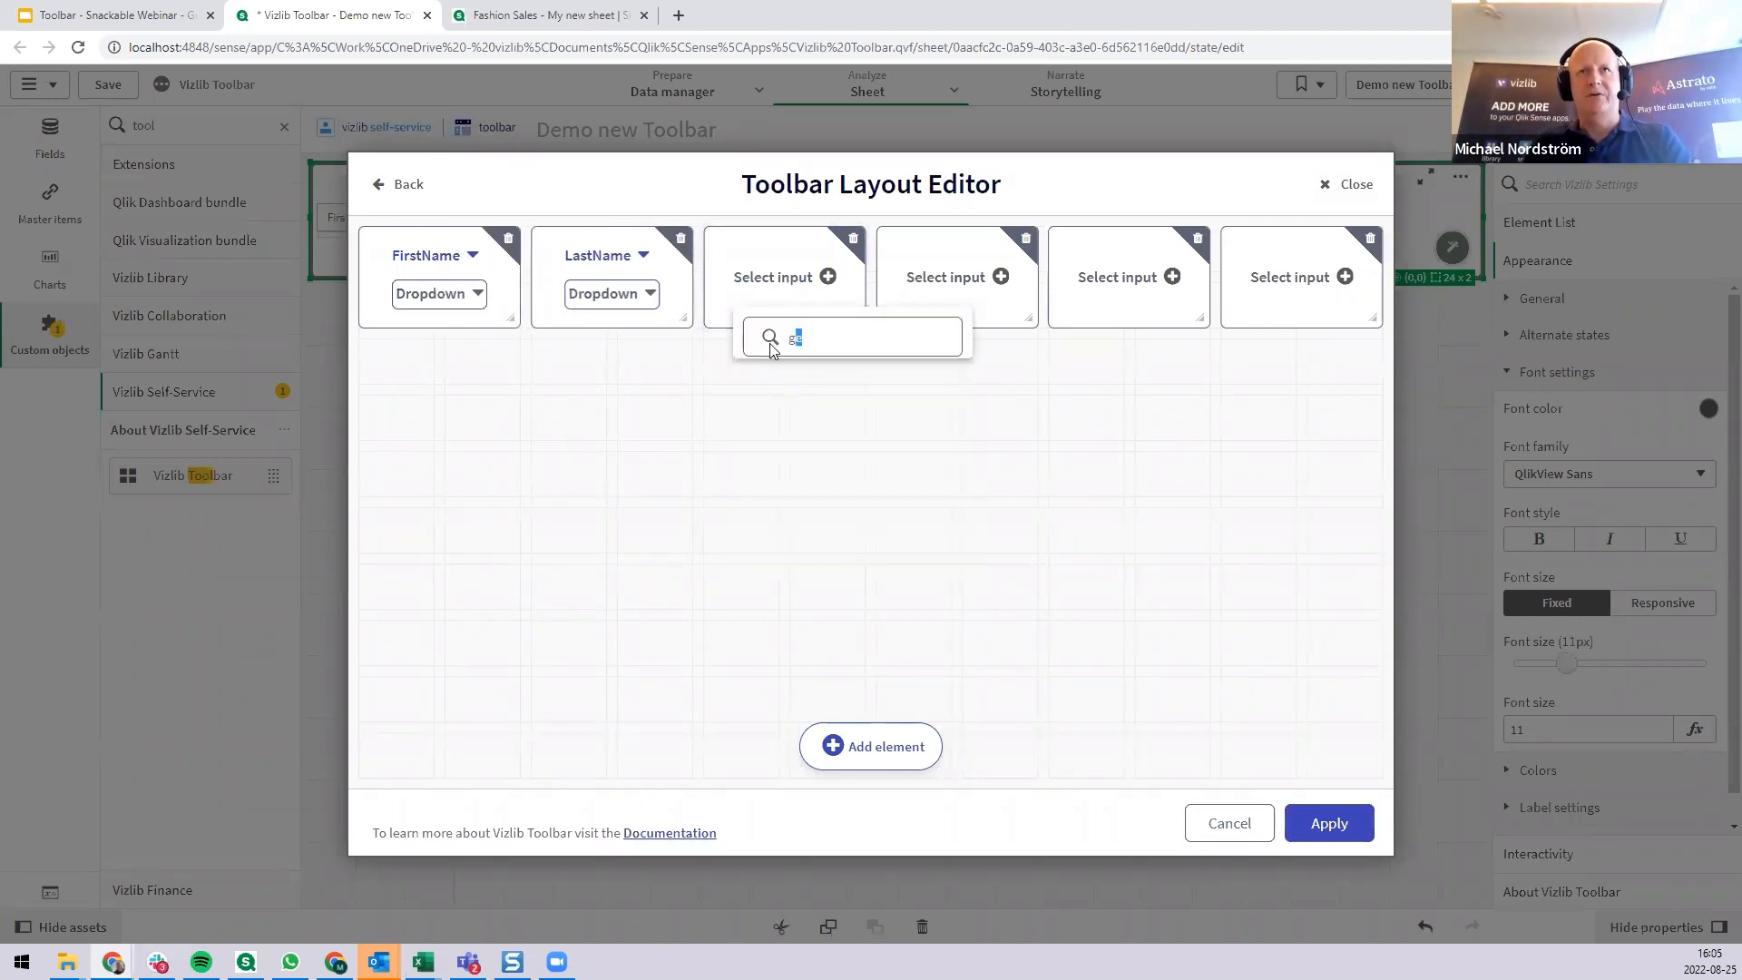
{"action": "type", "text": "d"}
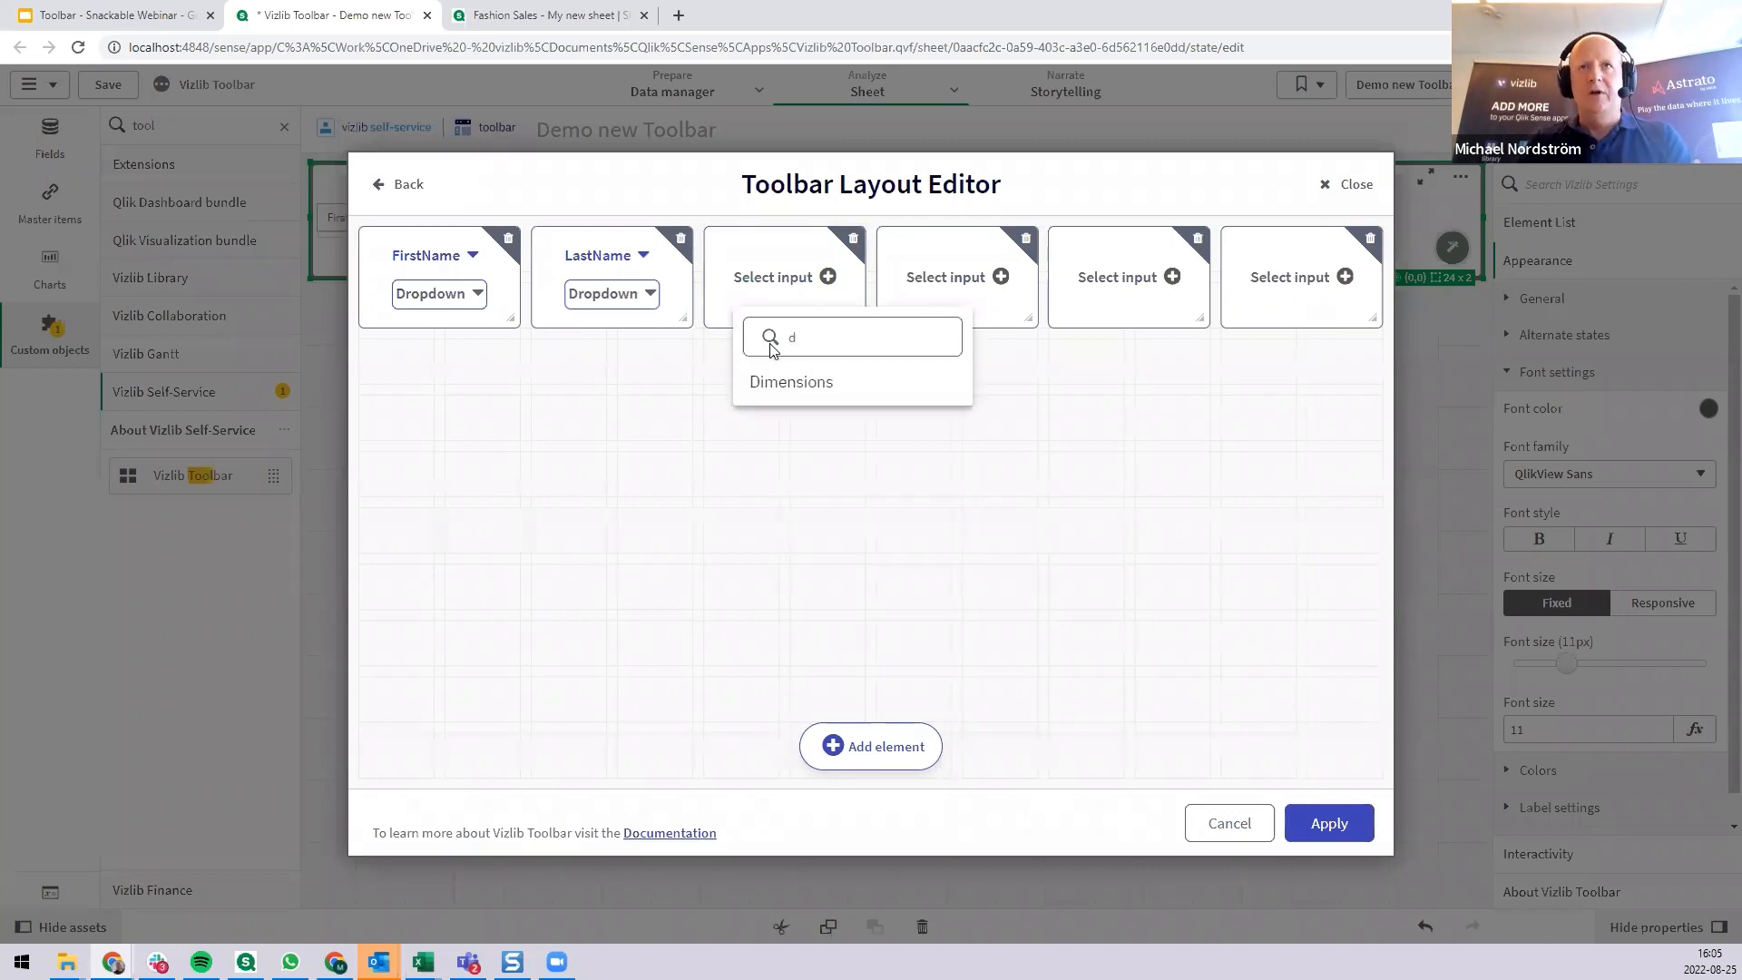
{"action": "left_click", "coordinate": [872, 392]}
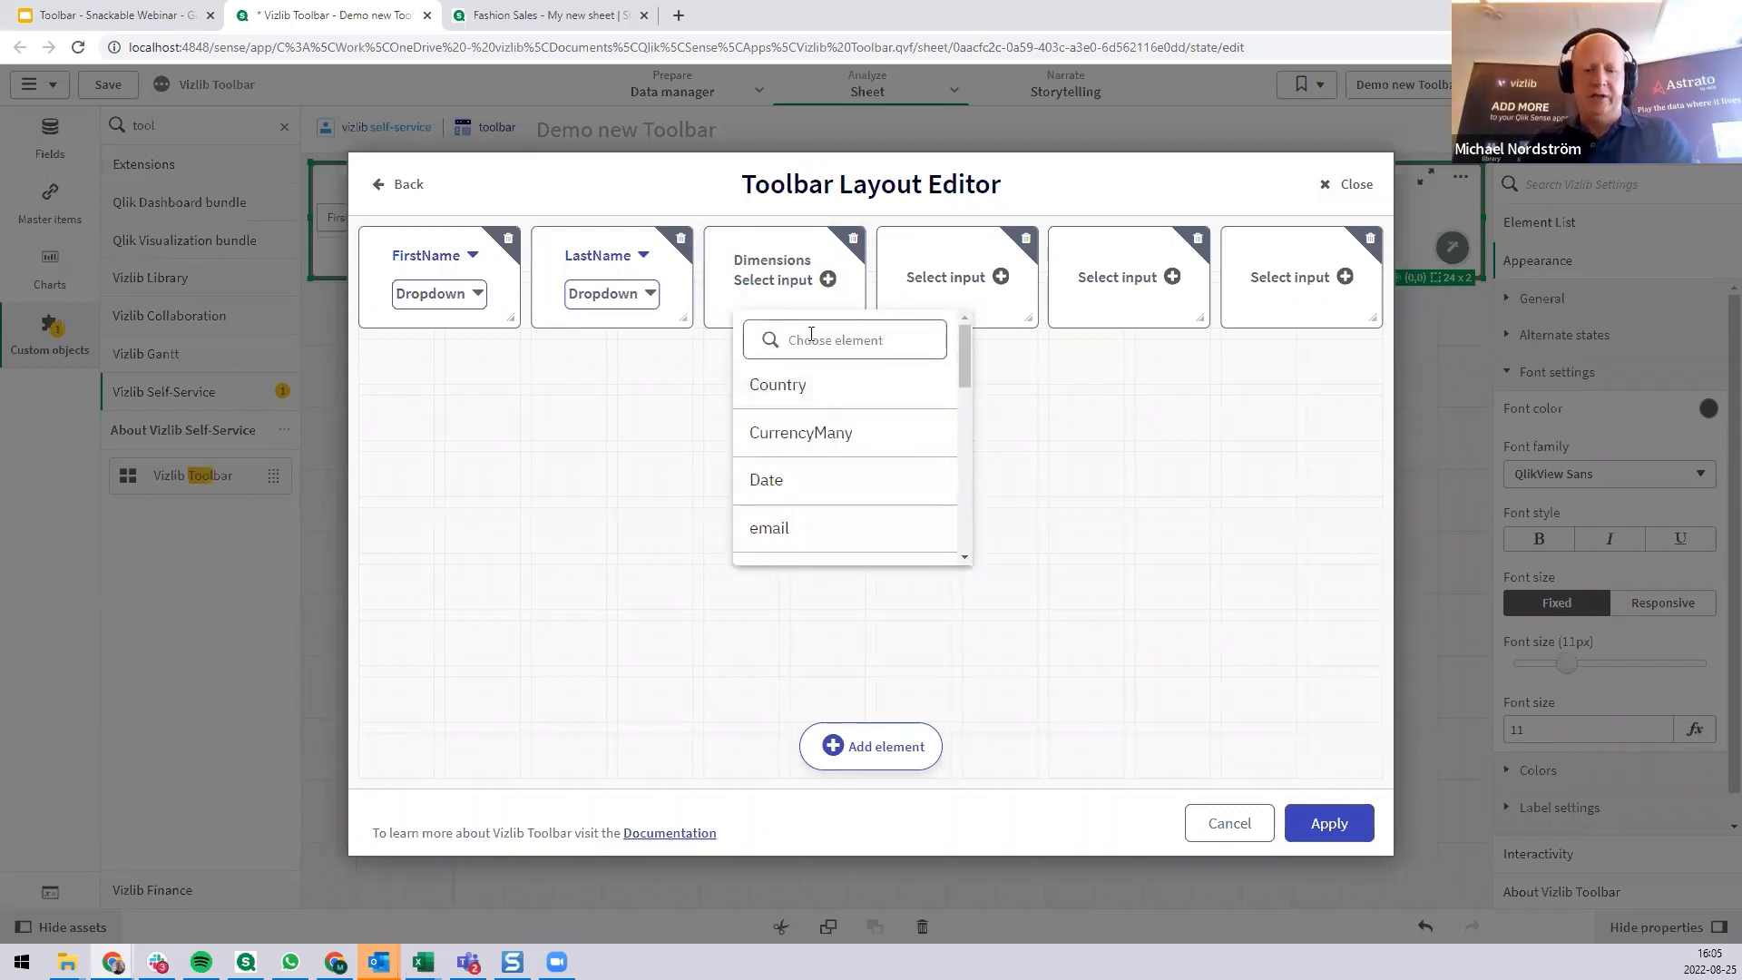
{"action": "type", "text": "gen"}
{"action": "left_click", "coordinate": [795, 399]}
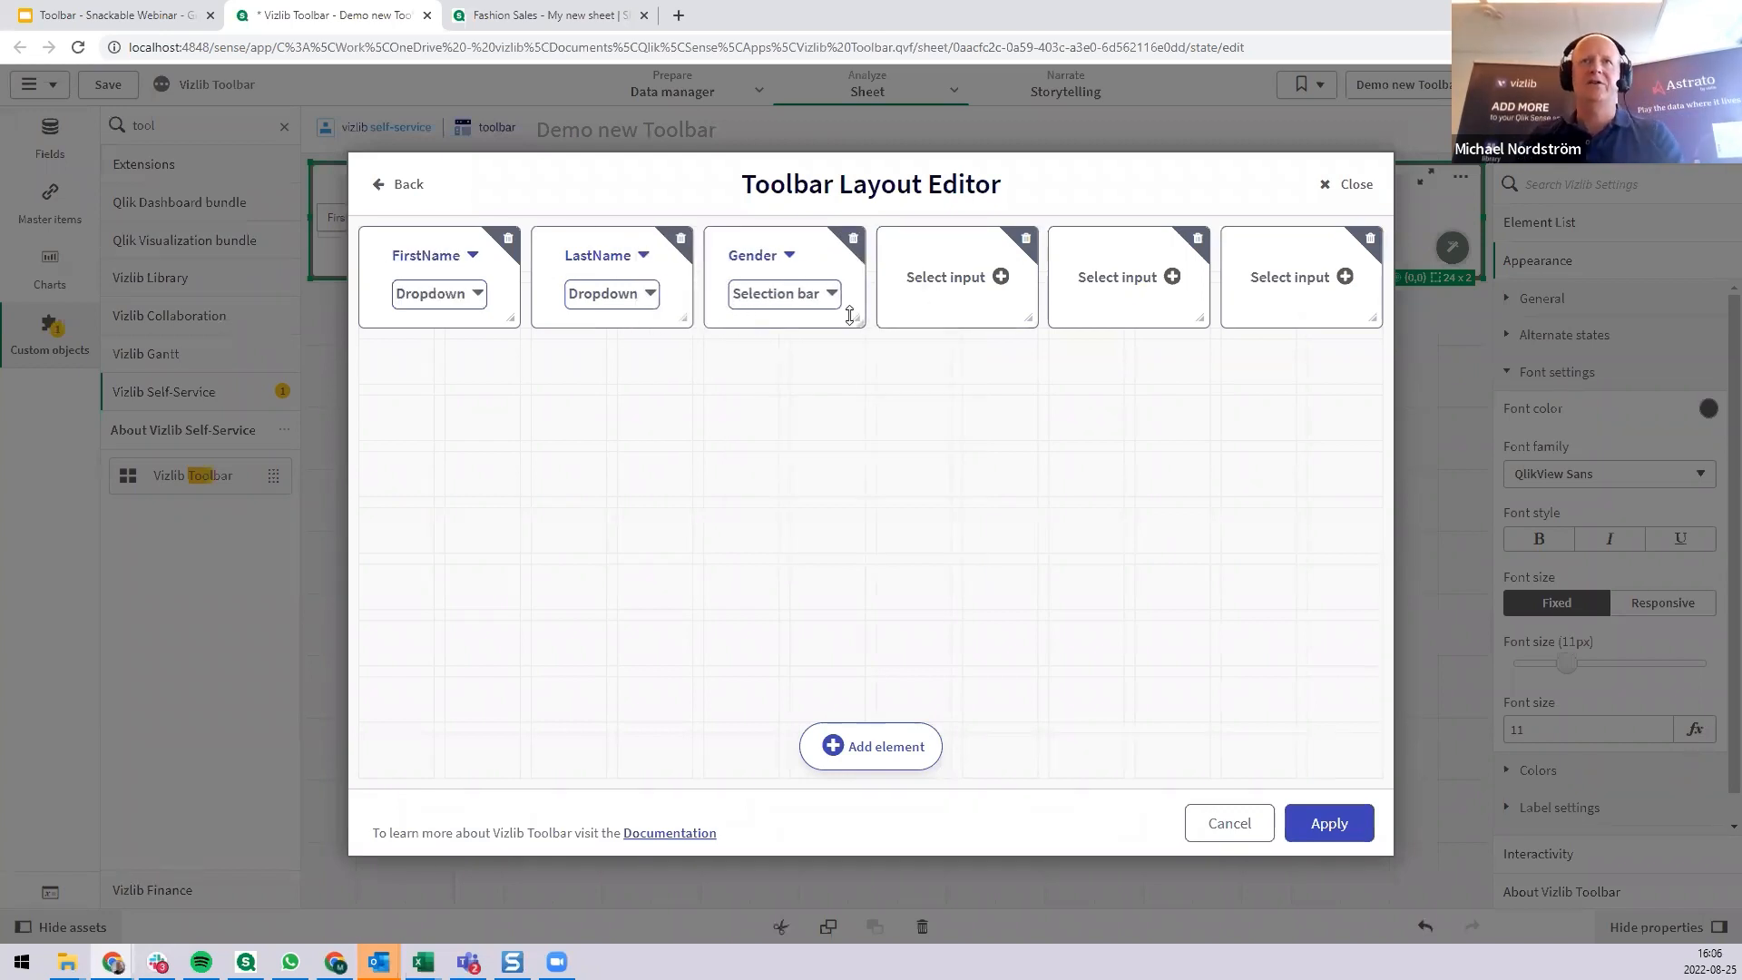
Assign the Year dimension to the fourth toolbar element.
{"action": "left_click", "coordinate": [949, 285]}
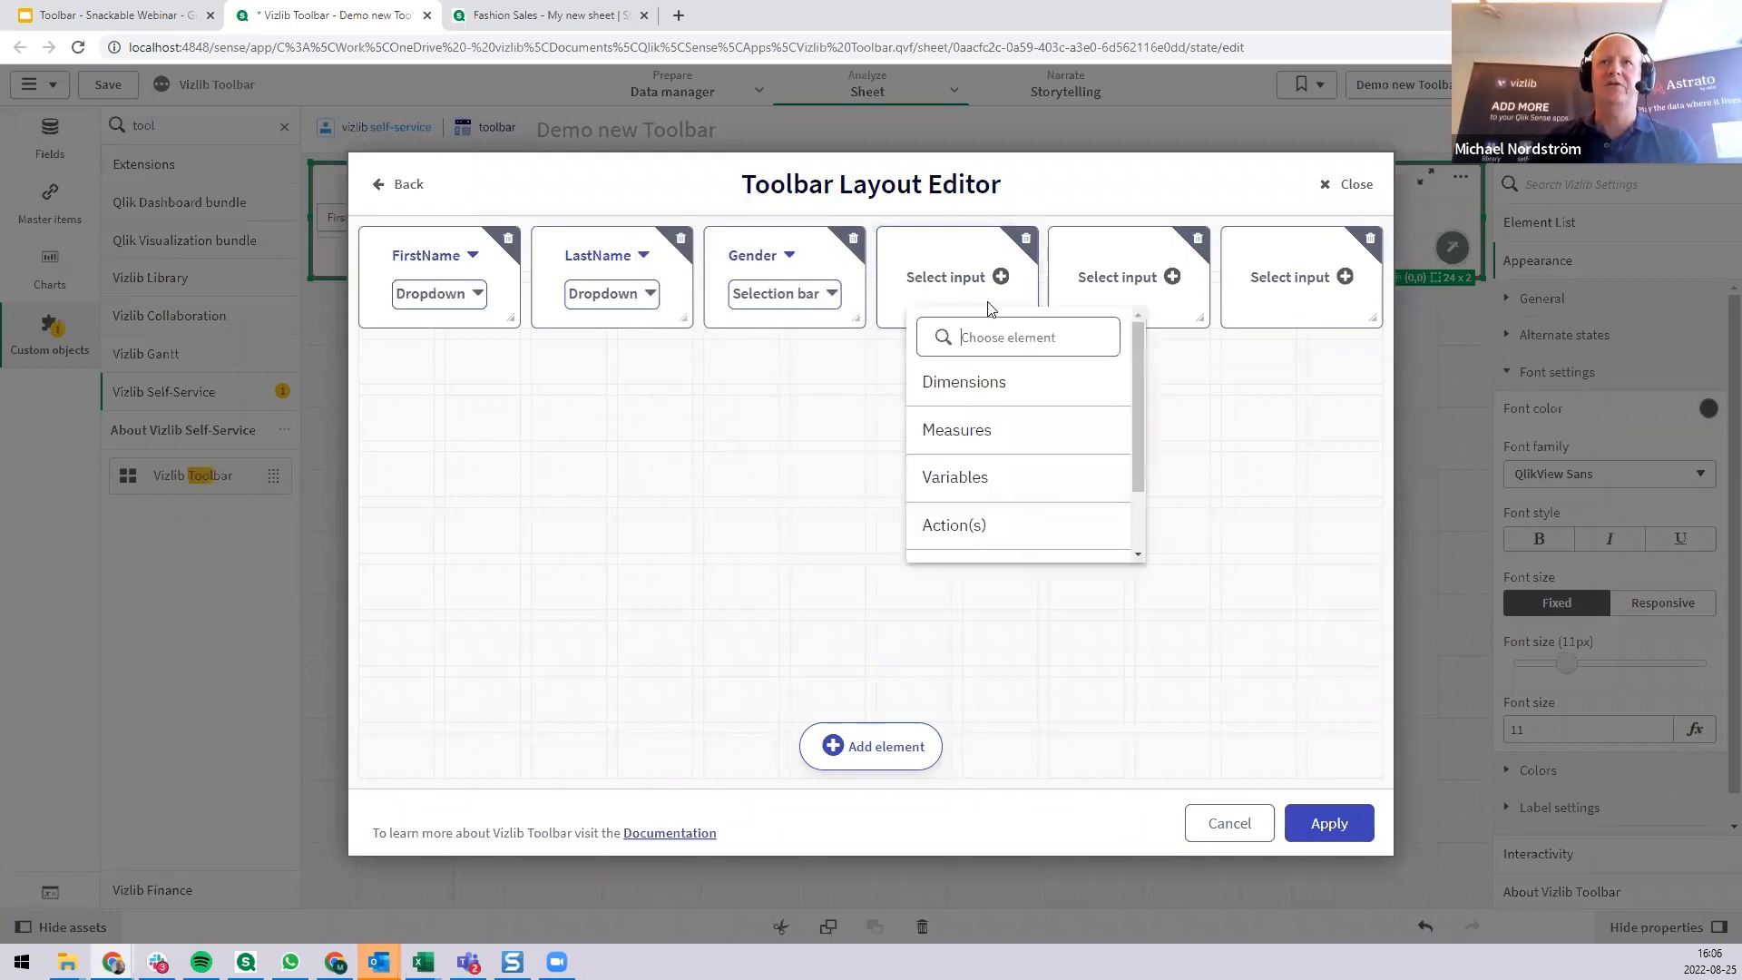
{"action": "type", "text": "ye"}
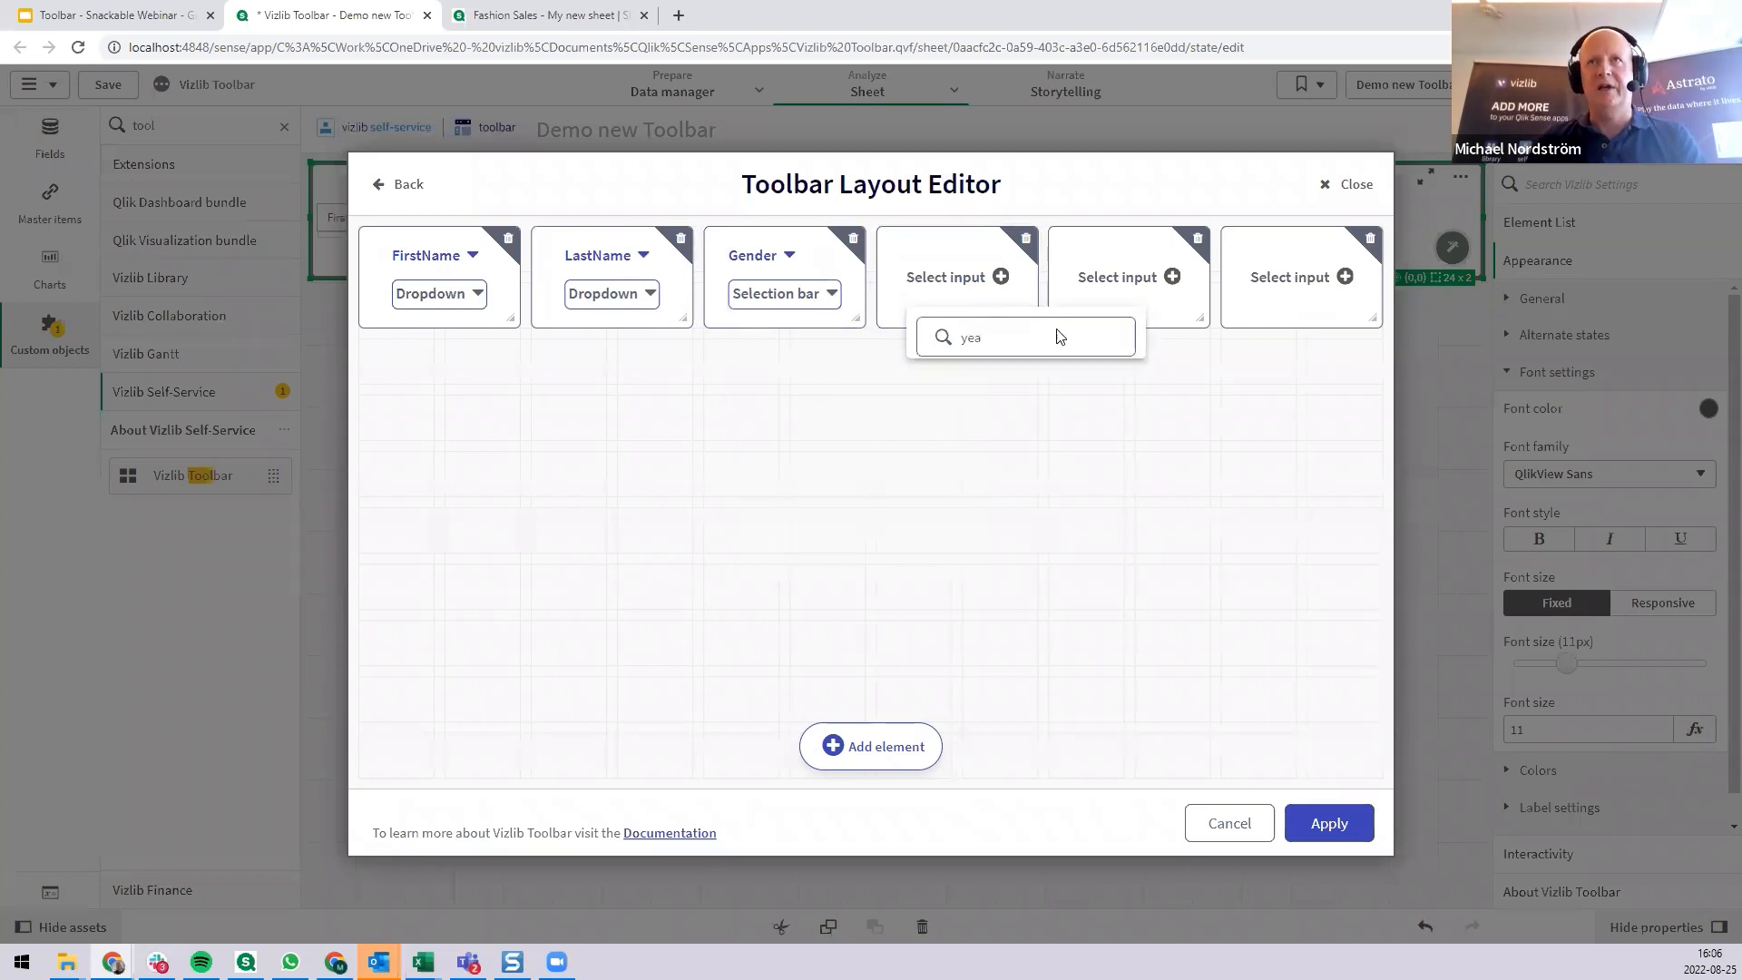
{"action": "type", "text": "a"}
{"action": "double_click", "coordinate": [987, 332]}
{"action": "type", "text": "di"}
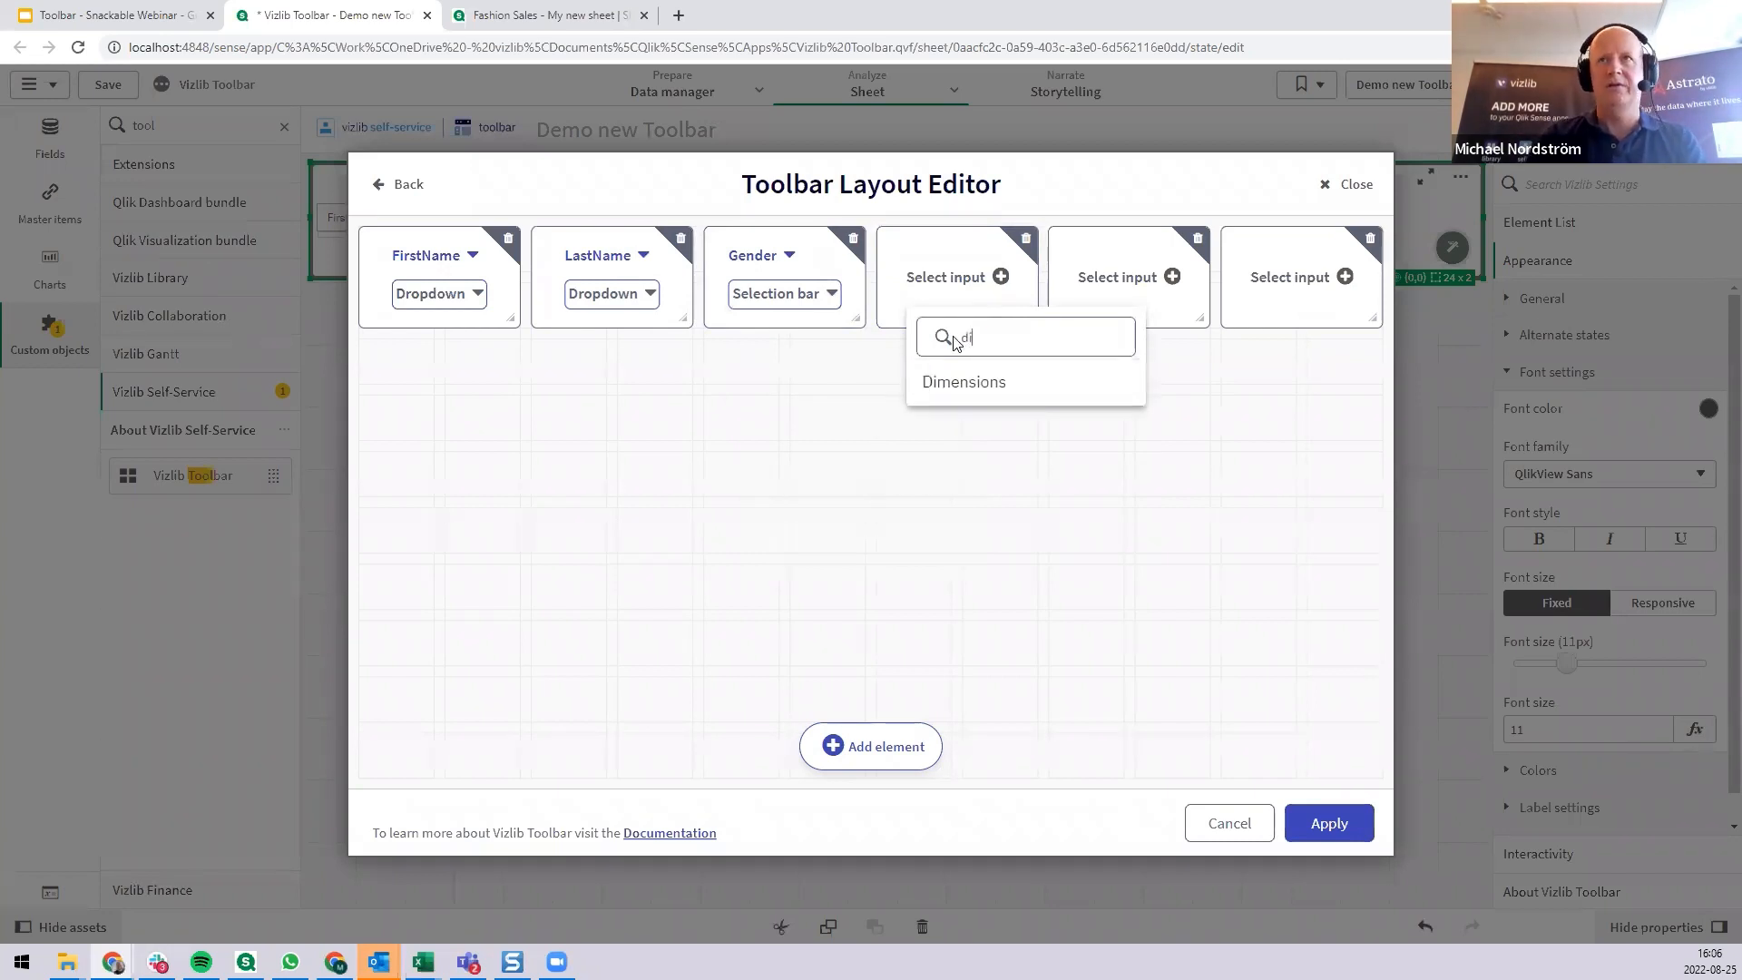
{"action": "left_click", "coordinate": [1052, 386]}
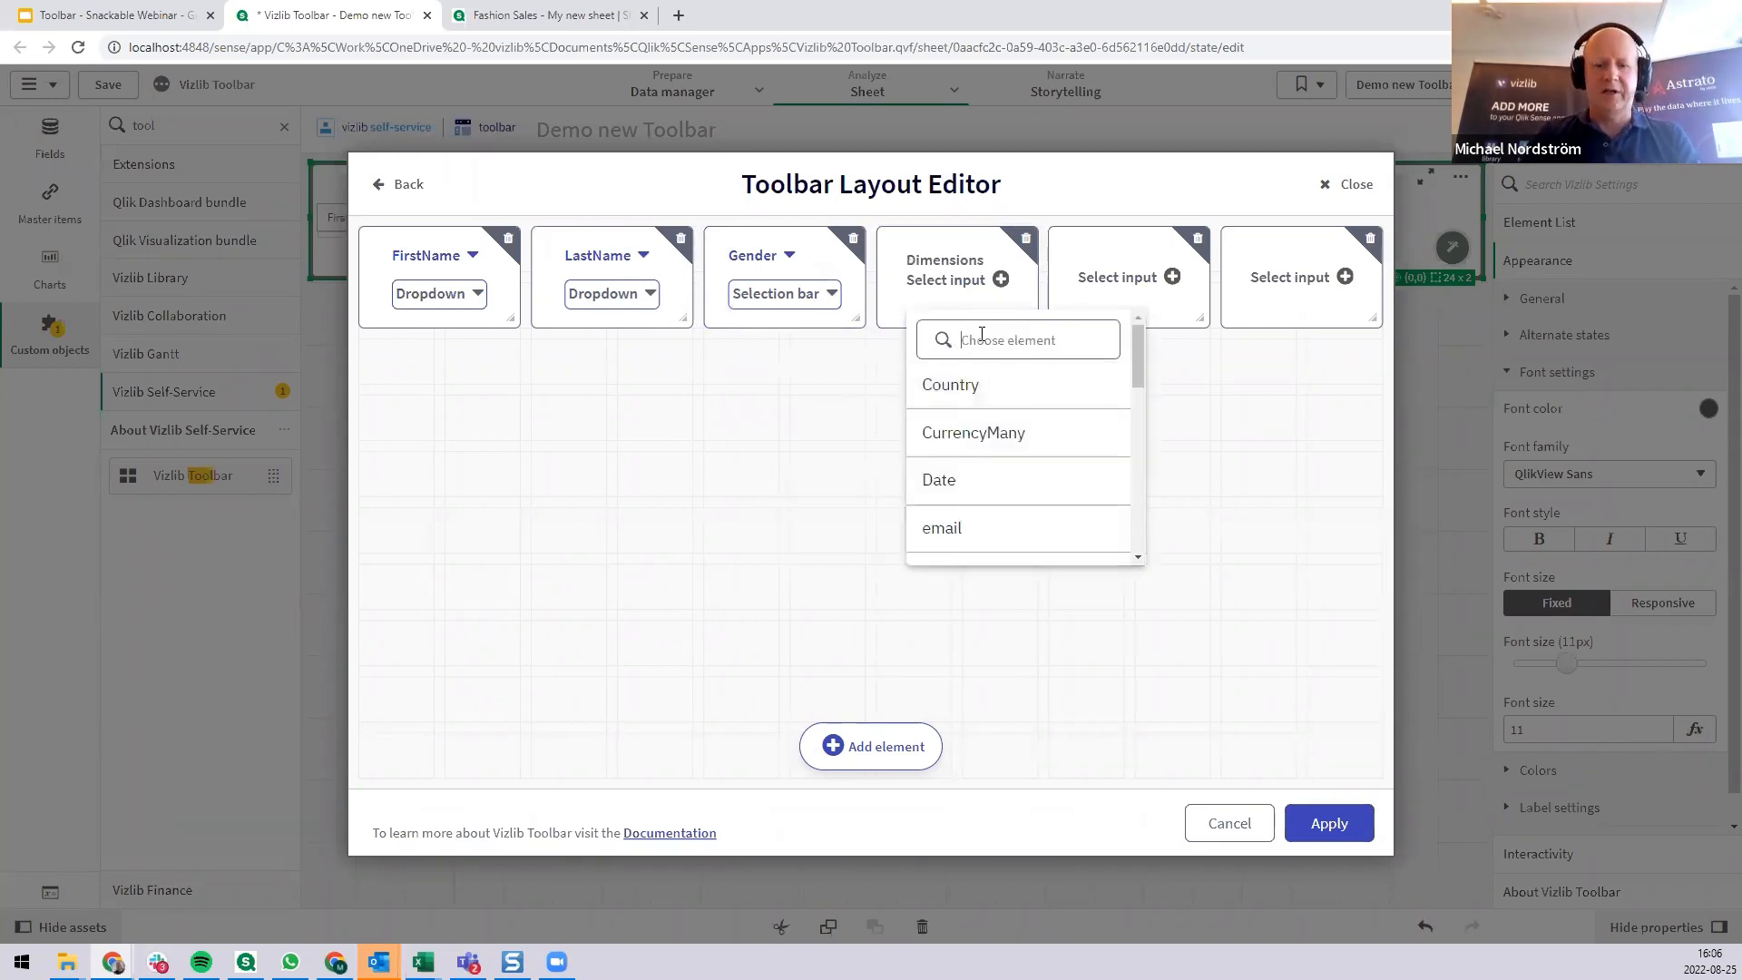
{"action": "type", "text": "yea"}
{"action": "left_click", "coordinate": [998, 392]}
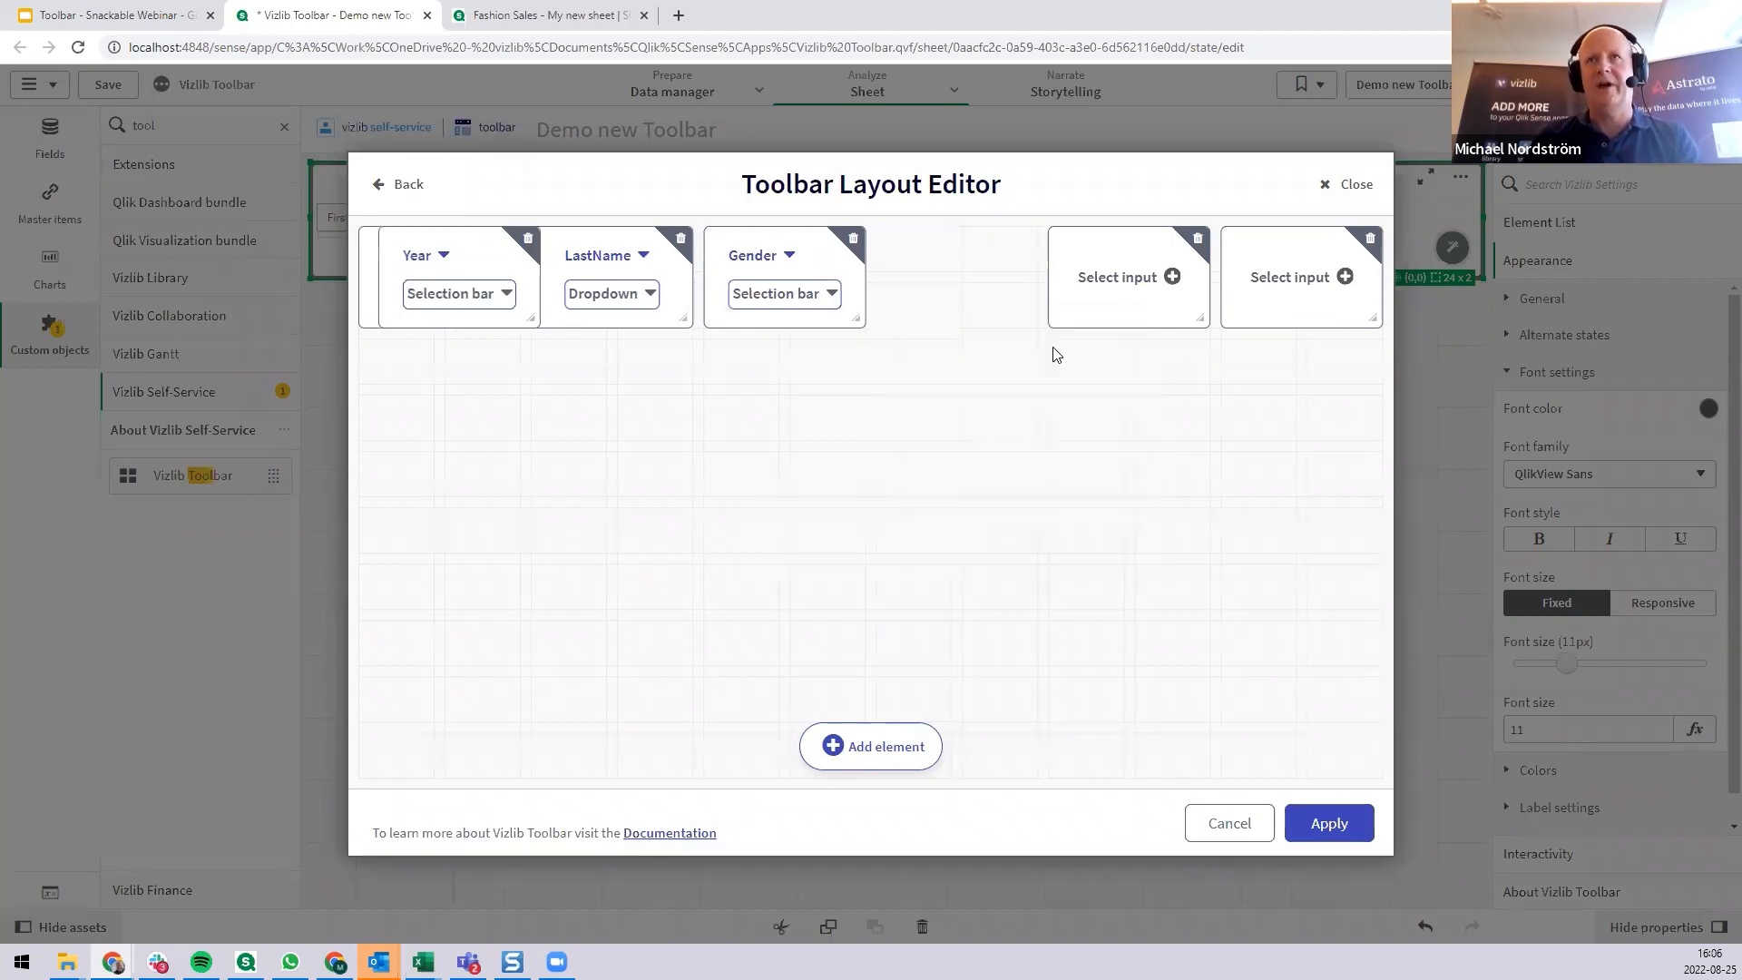
Assign the Month dimension to the fifth toolbar element and the Date dimension to the sixth.
{"action": "left_click", "coordinate": [1140, 284]}
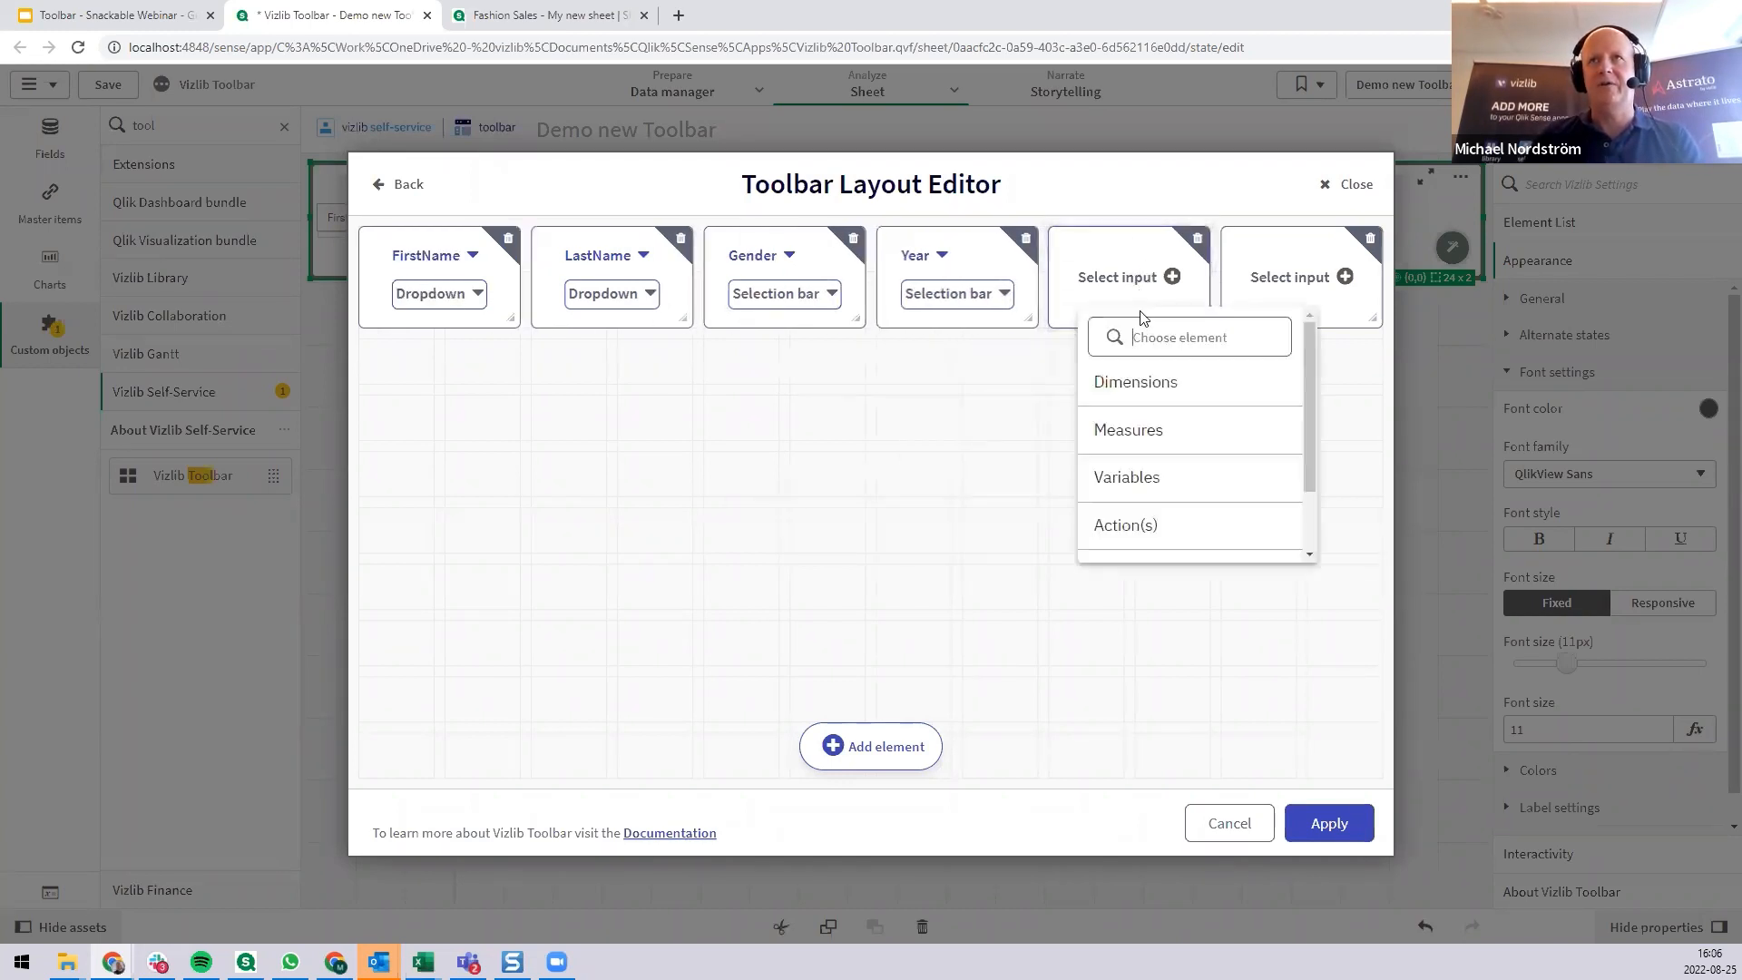
{"action": "left_click", "coordinate": [1133, 381]}
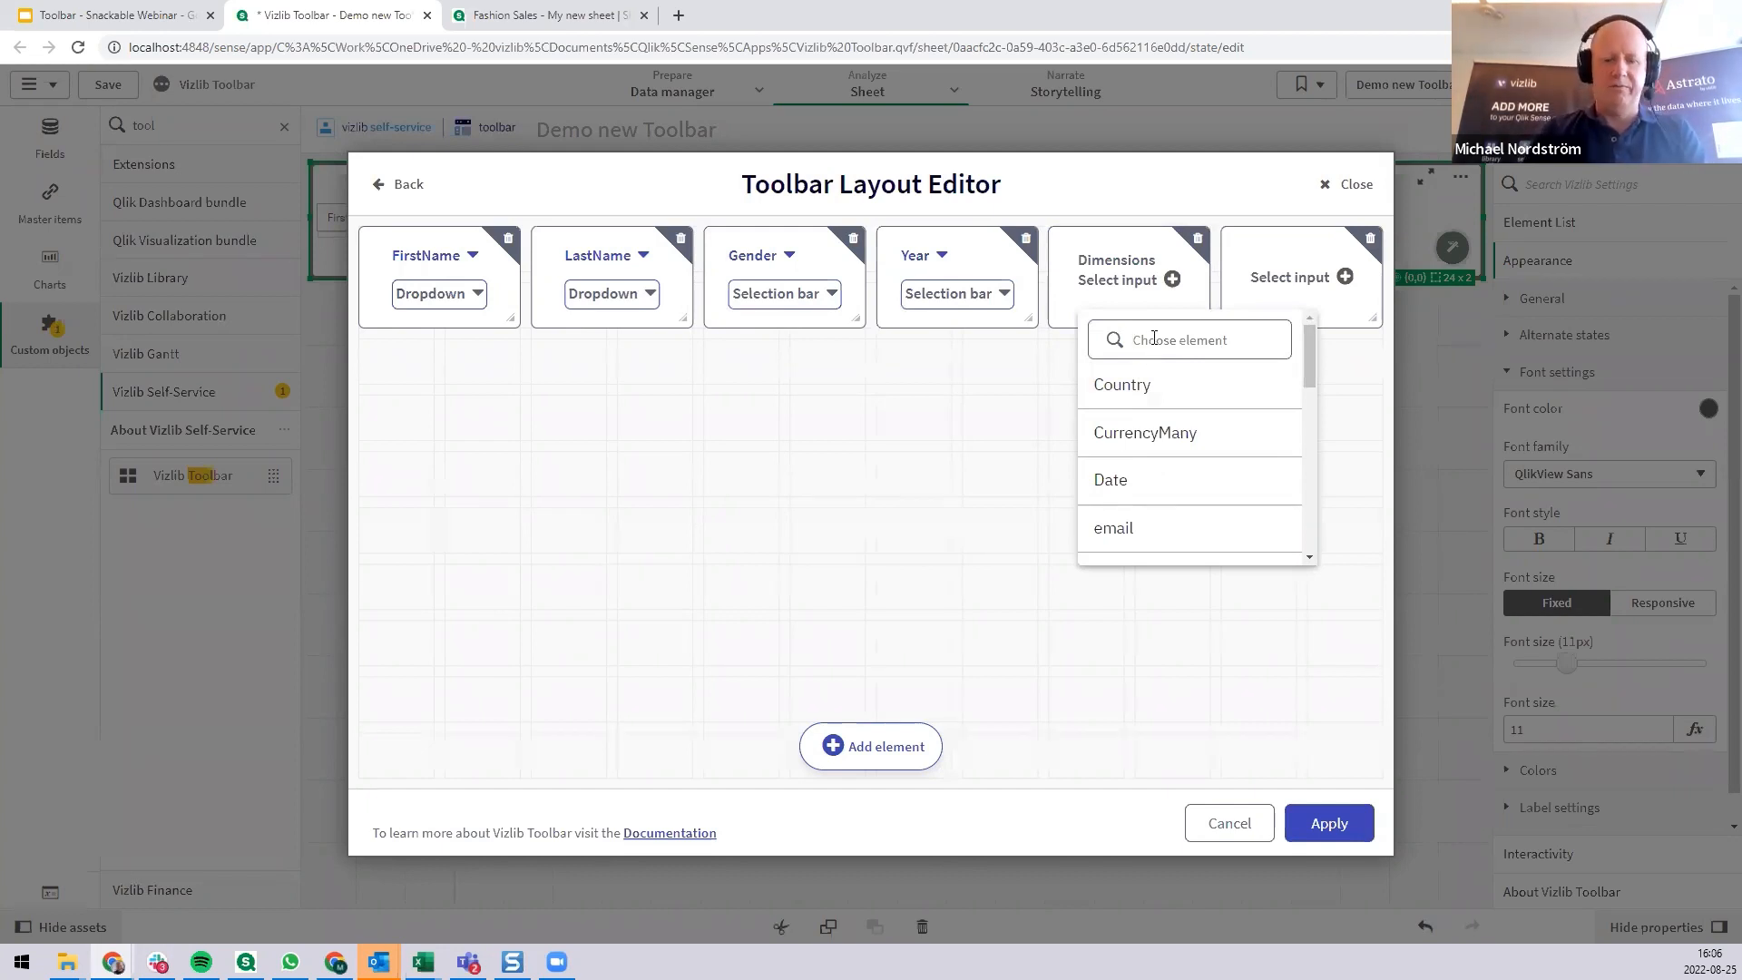
{"action": "type", "text": "mon"}
{"action": "left_click", "coordinate": [1143, 385]}
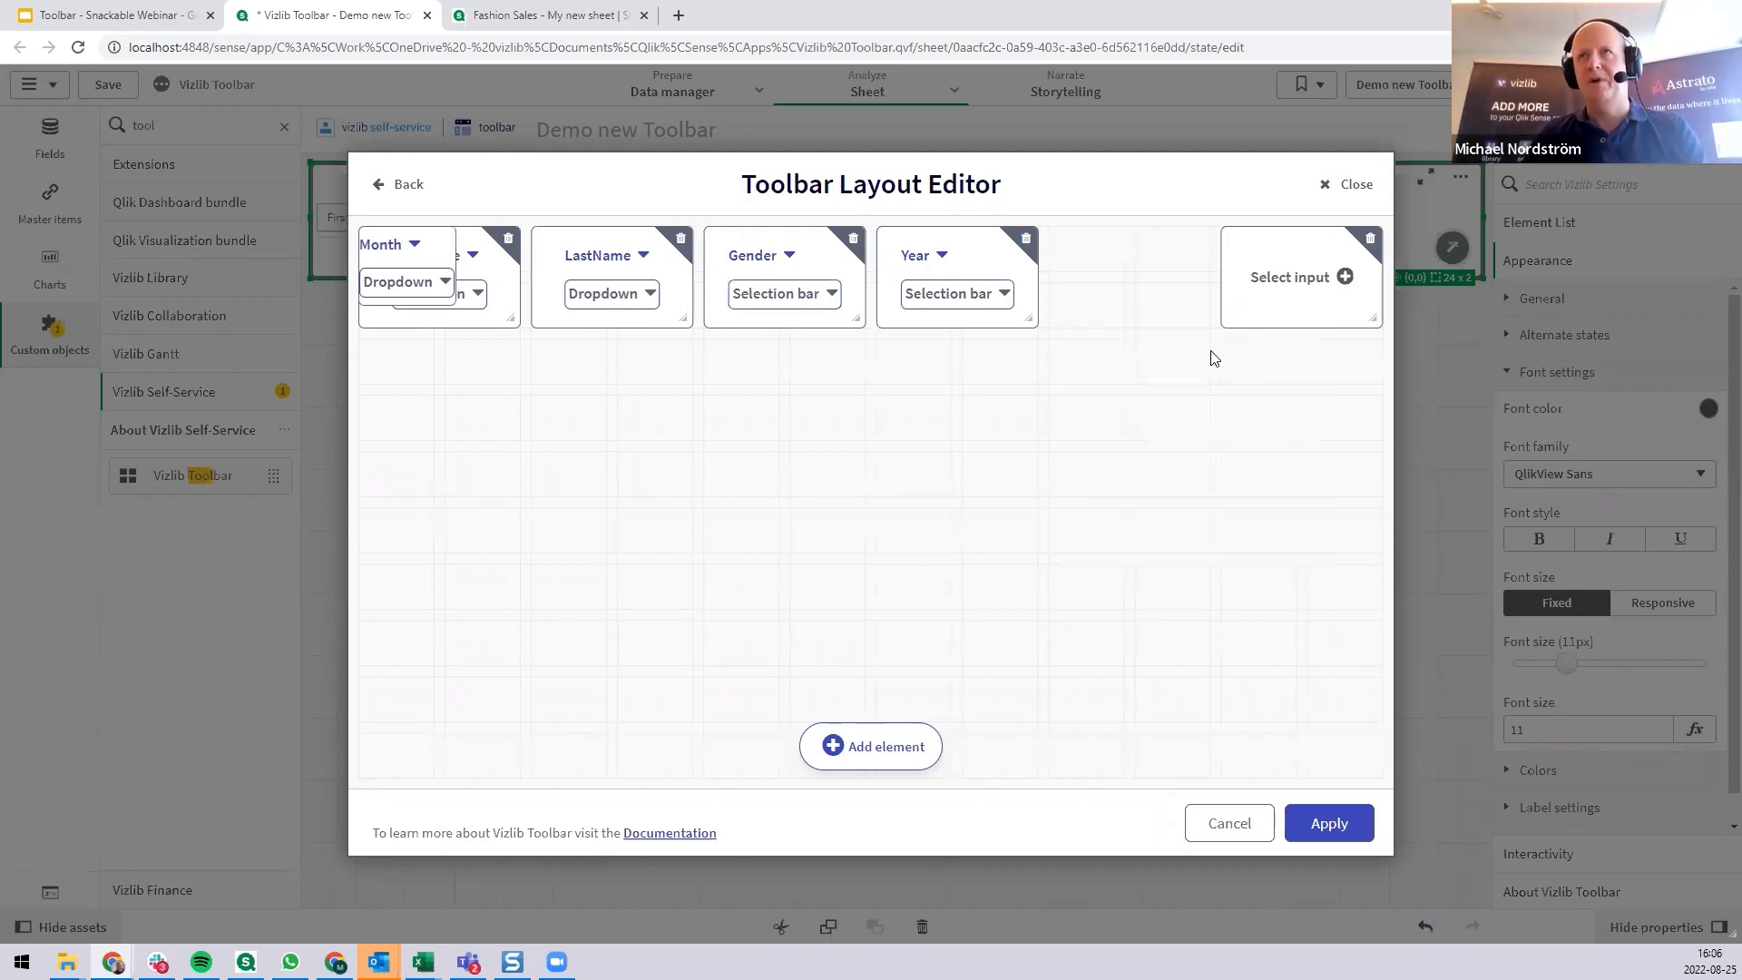
{"action": "left_click", "coordinate": [1295, 278]}
{"action": "left_click", "coordinate": [1315, 381]}
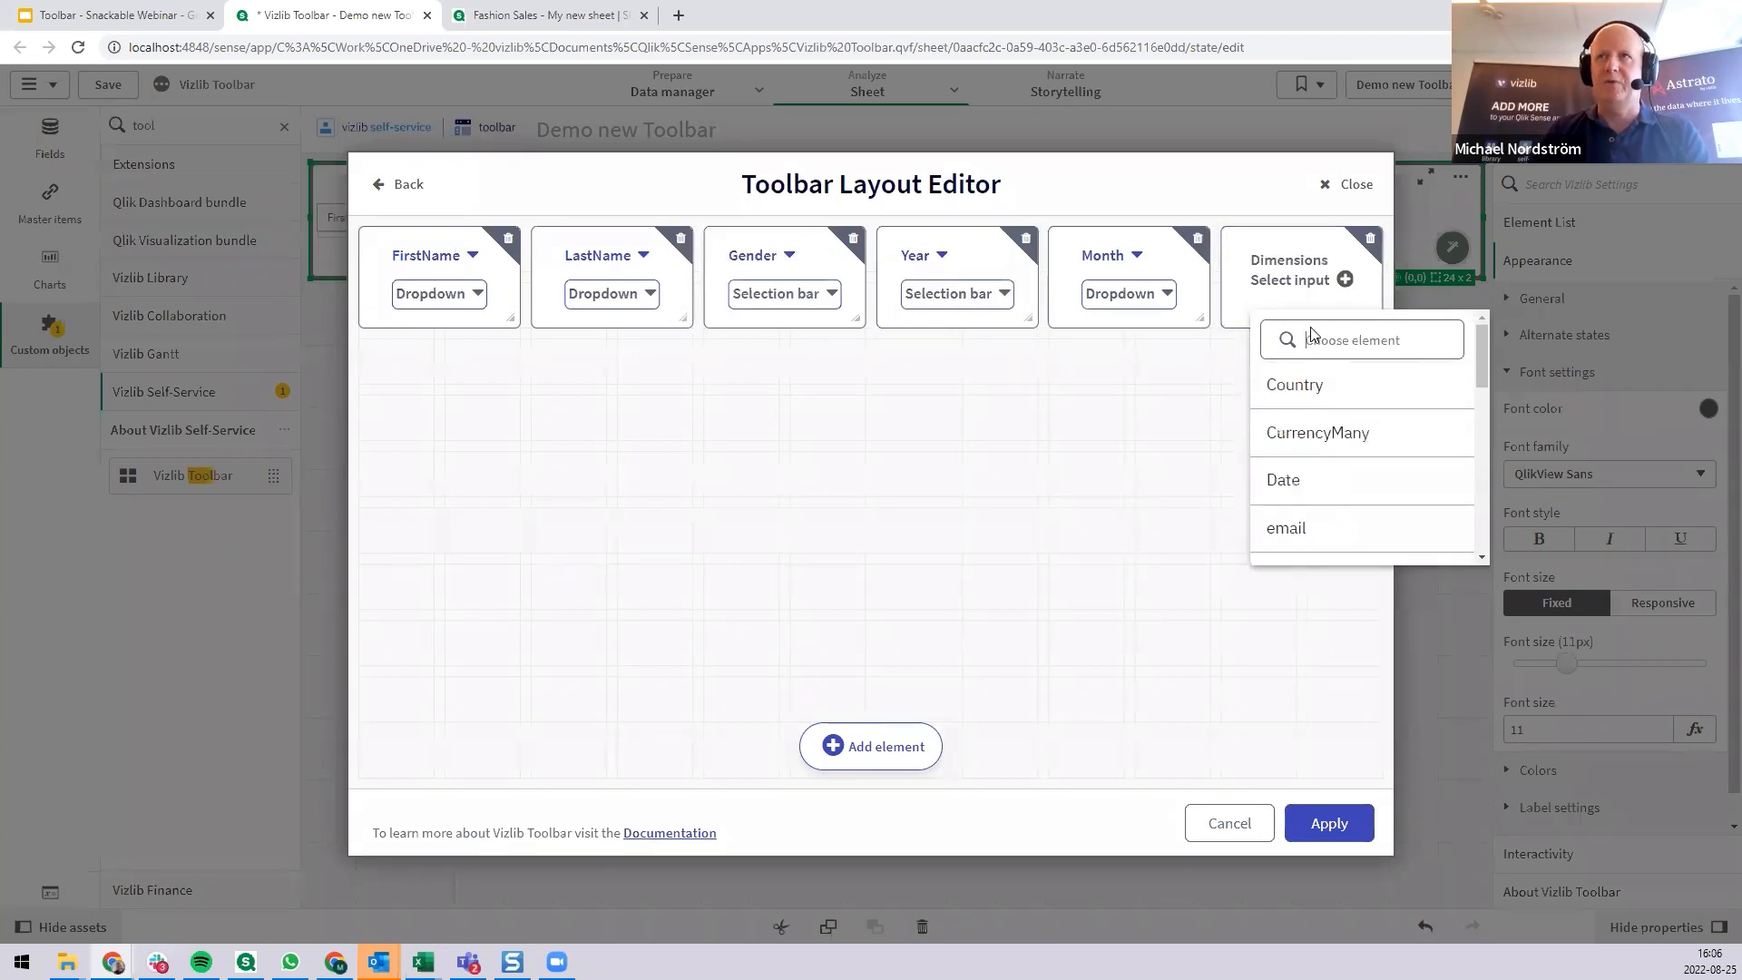
{"action": "type", "text": "da"}
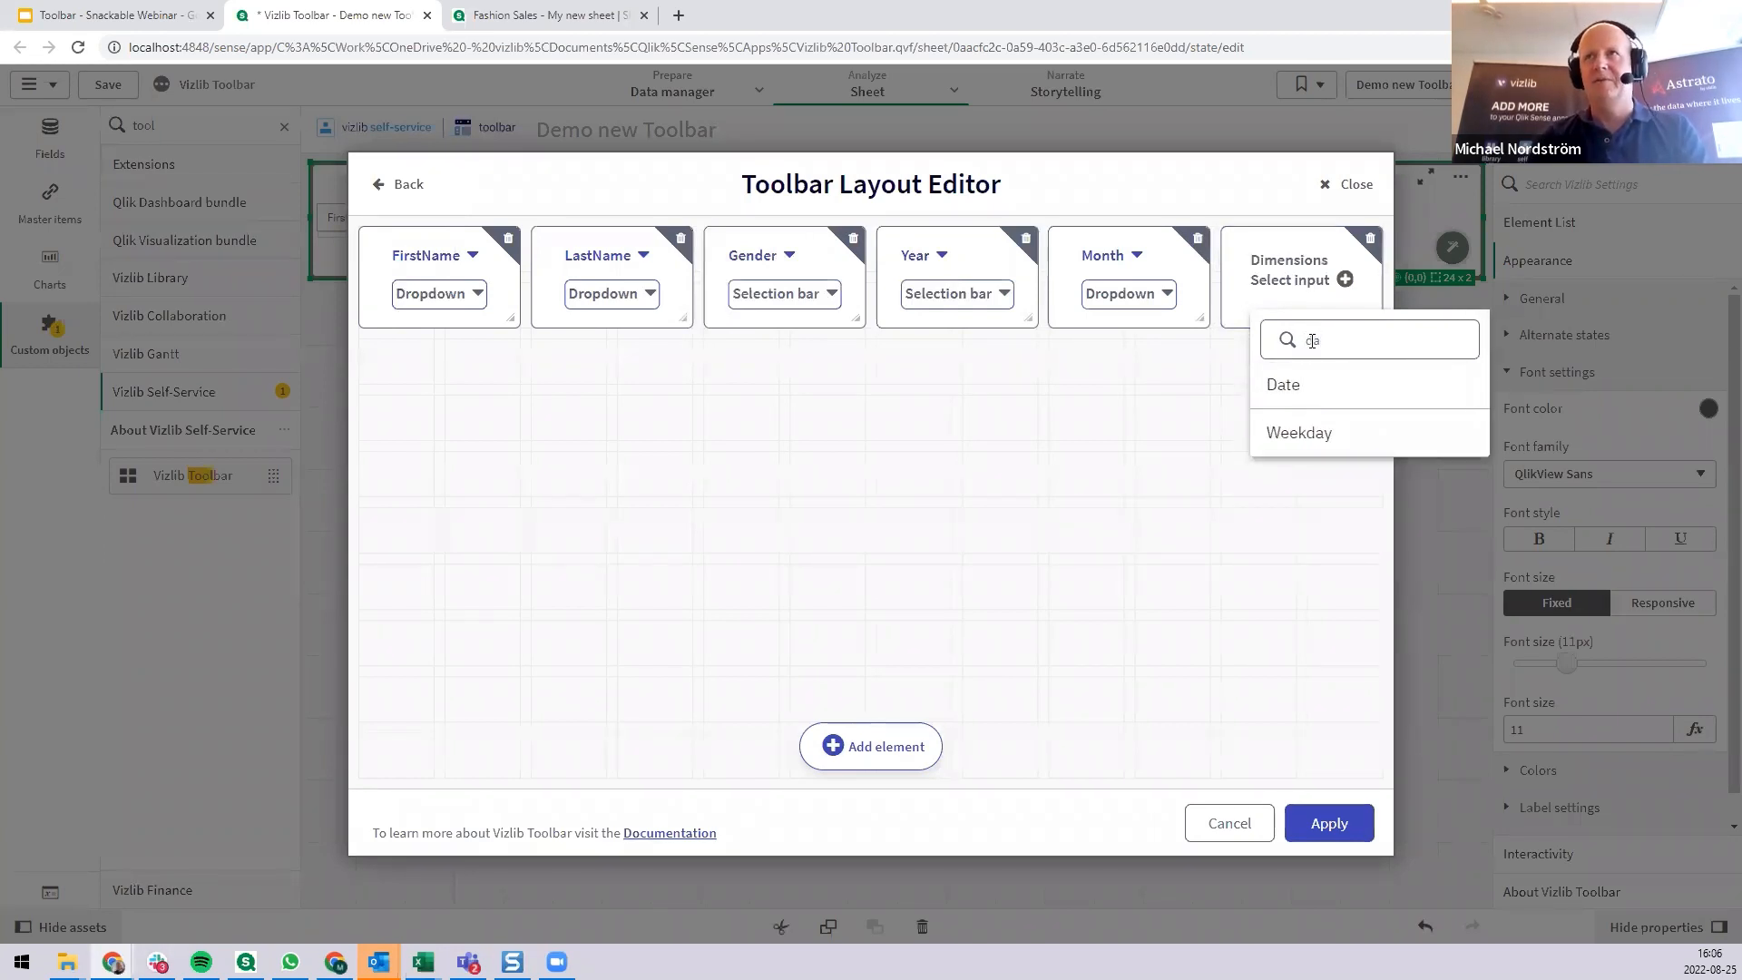
{"action": "left_click", "coordinate": [1334, 385]}
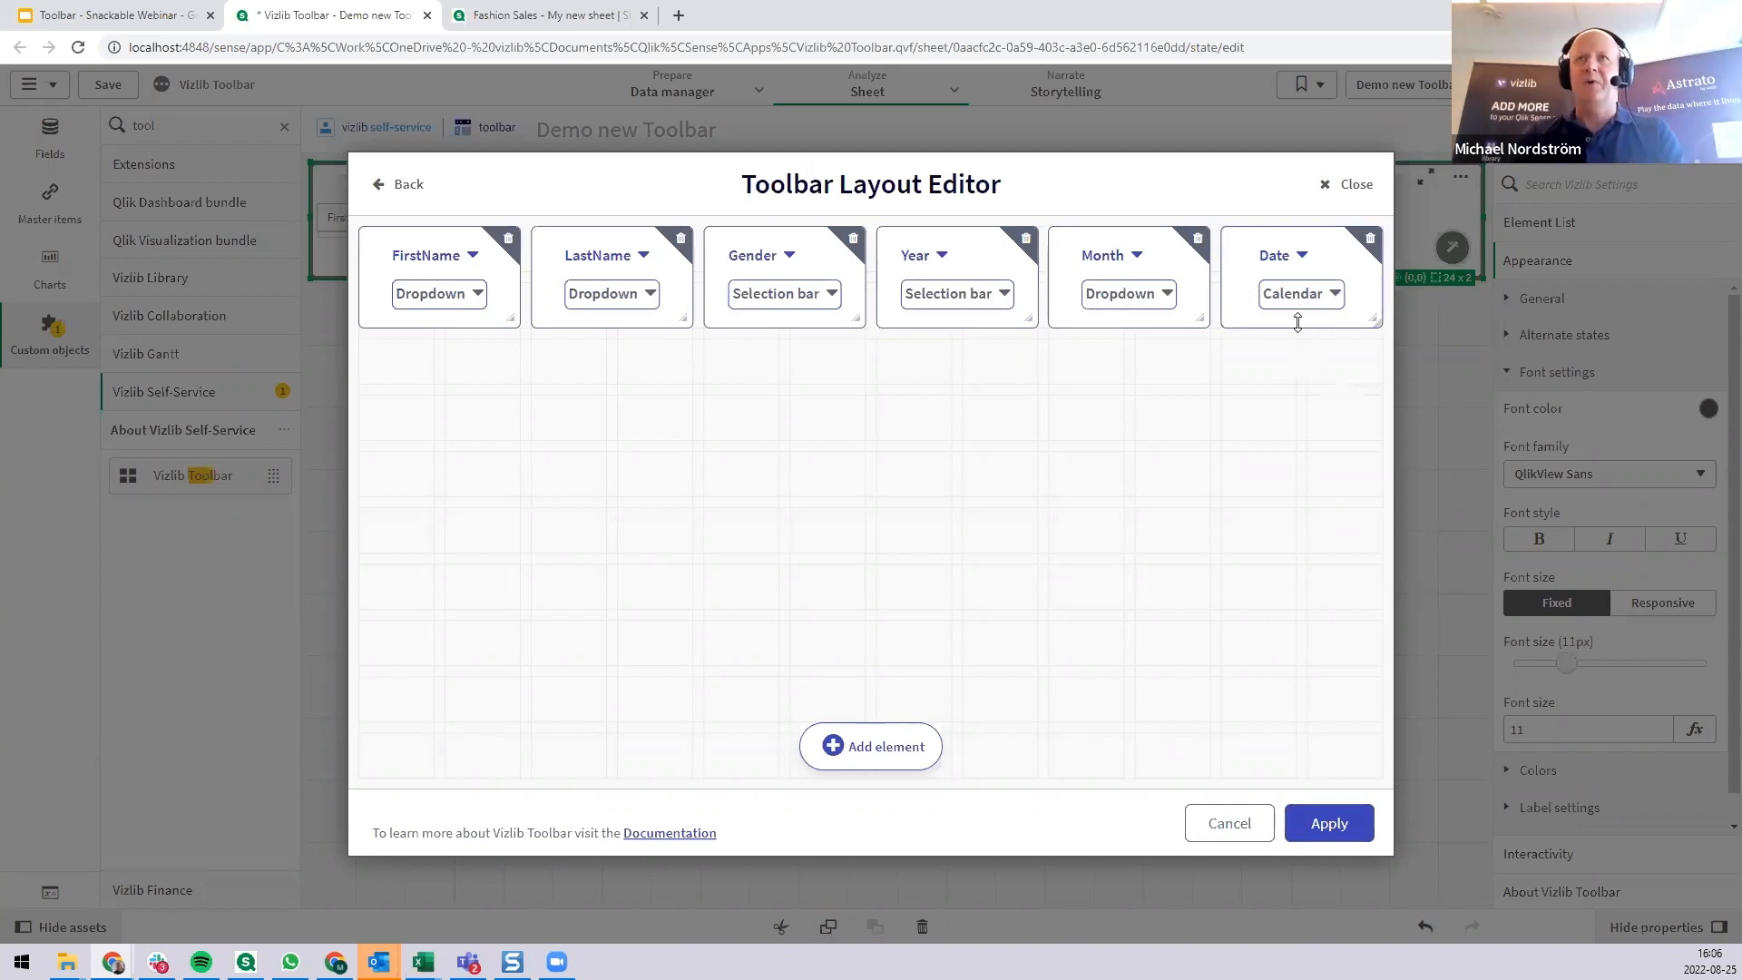
Change the Gender element's visualization to Dropdown and the Month element's to Selection bar.
{"action": "left_click", "coordinate": [803, 293]}
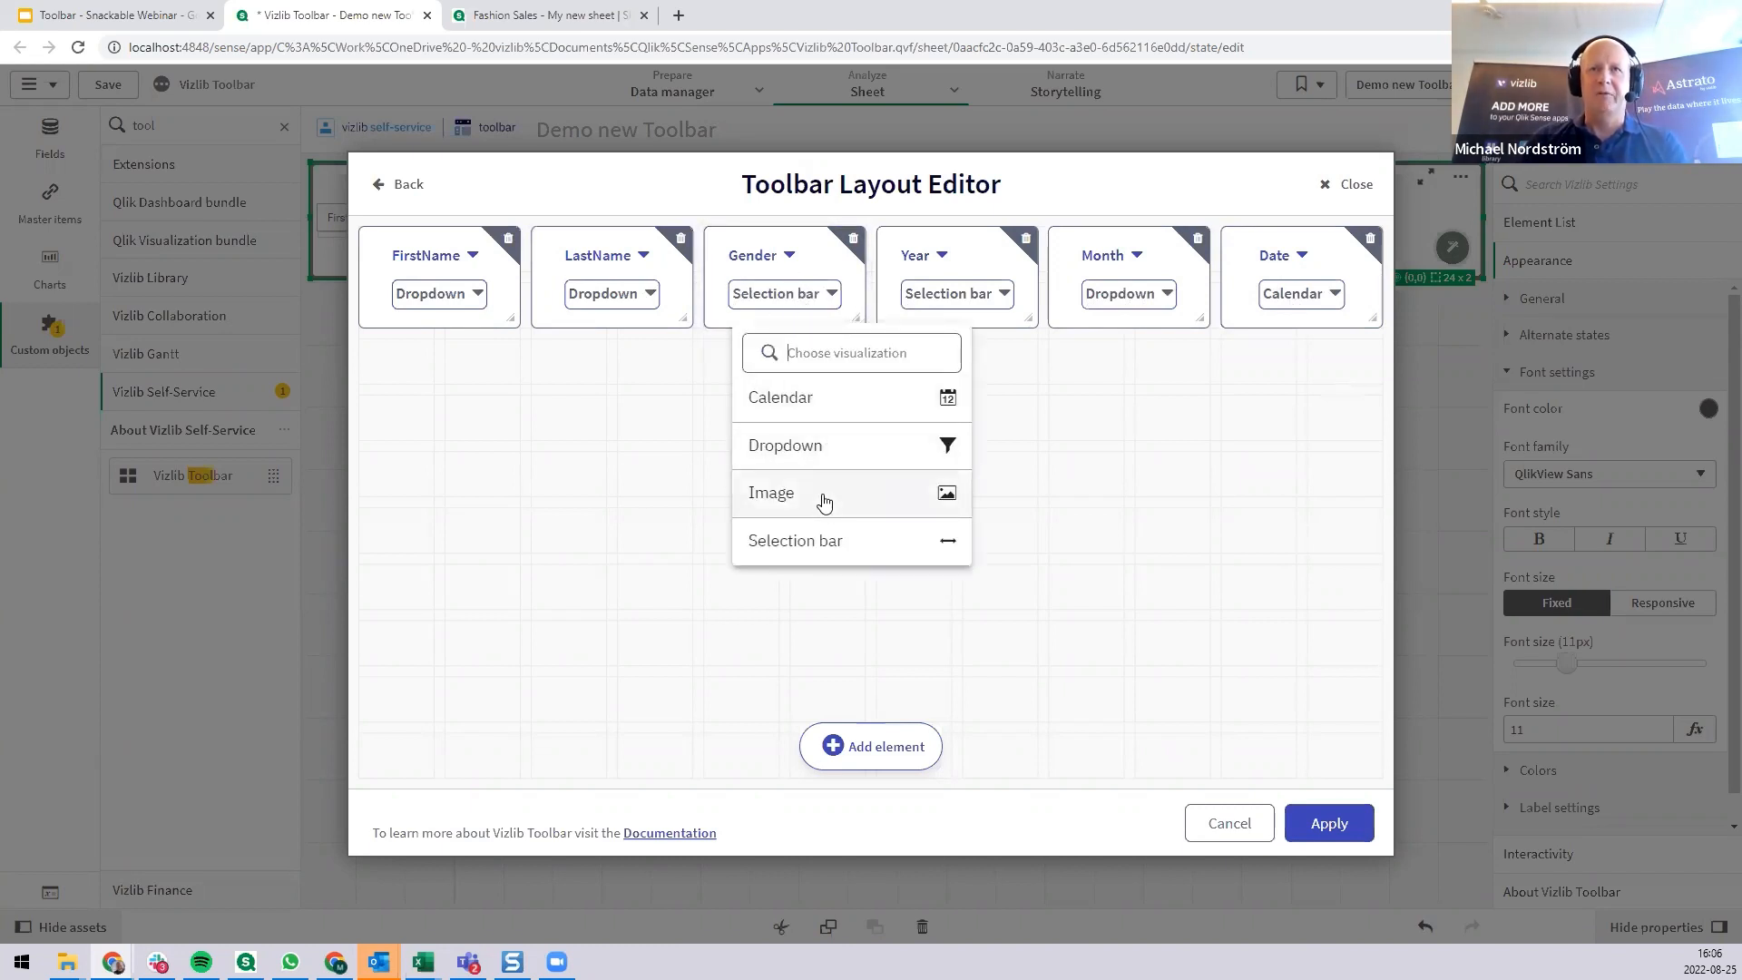
{"action": "left_click", "coordinate": [820, 454]}
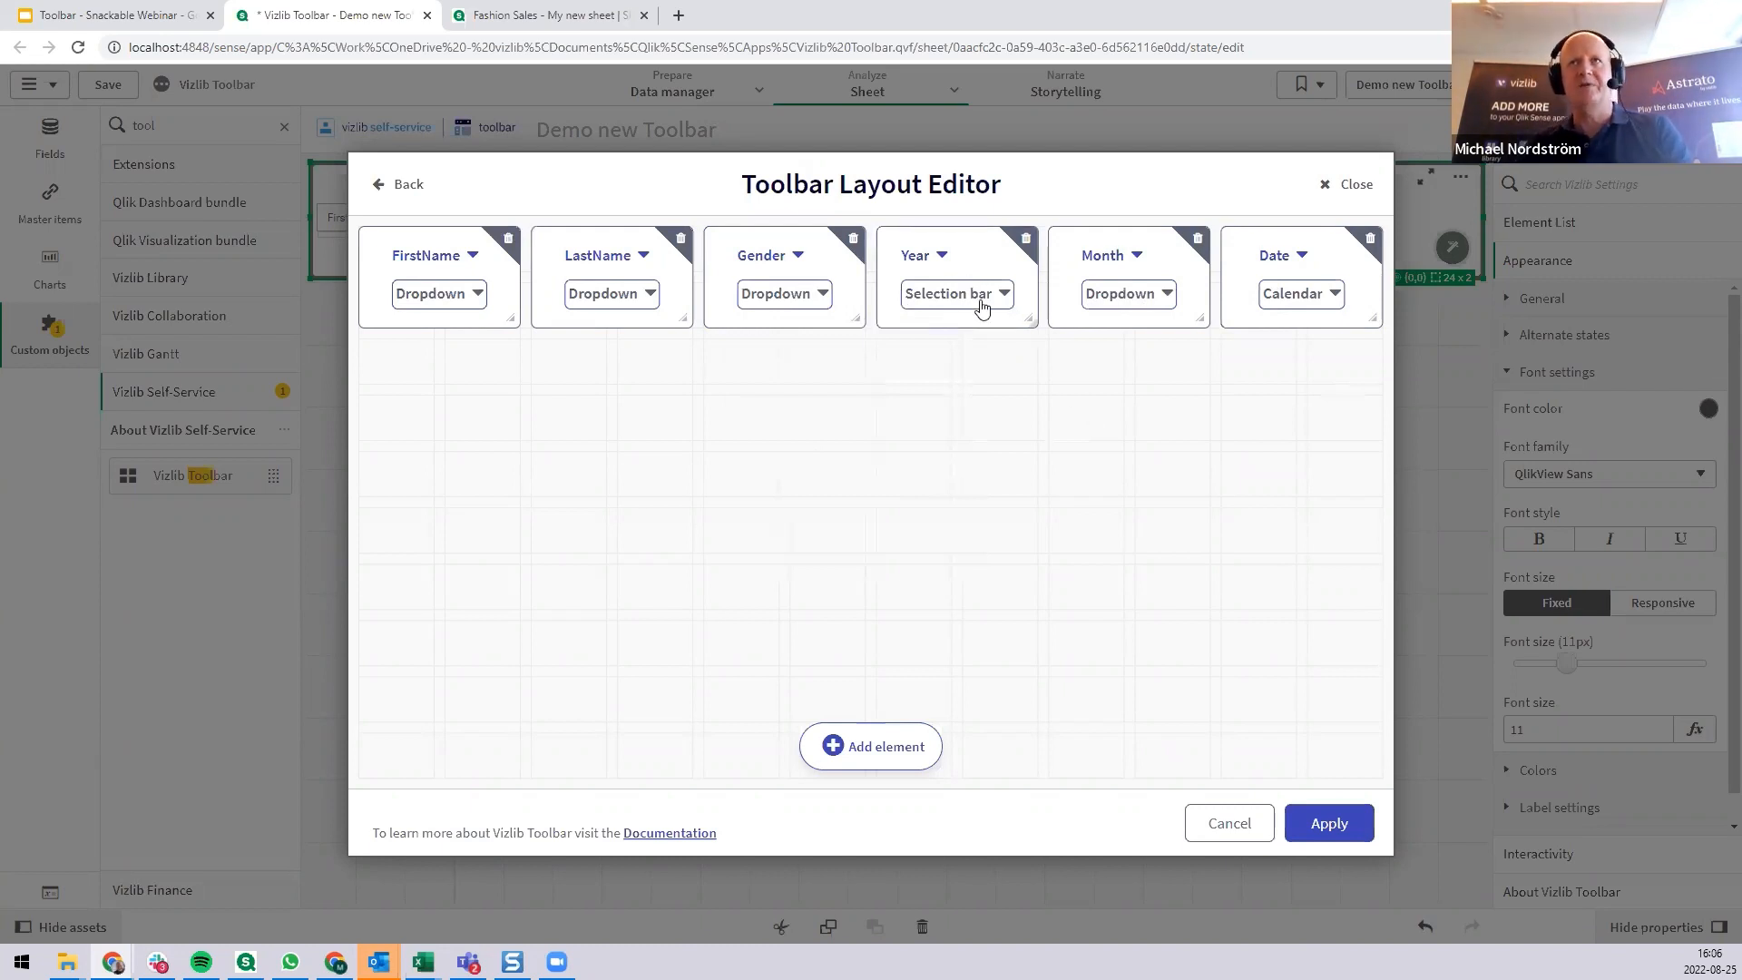
{"action": "left_click", "coordinate": [1136, 297]}
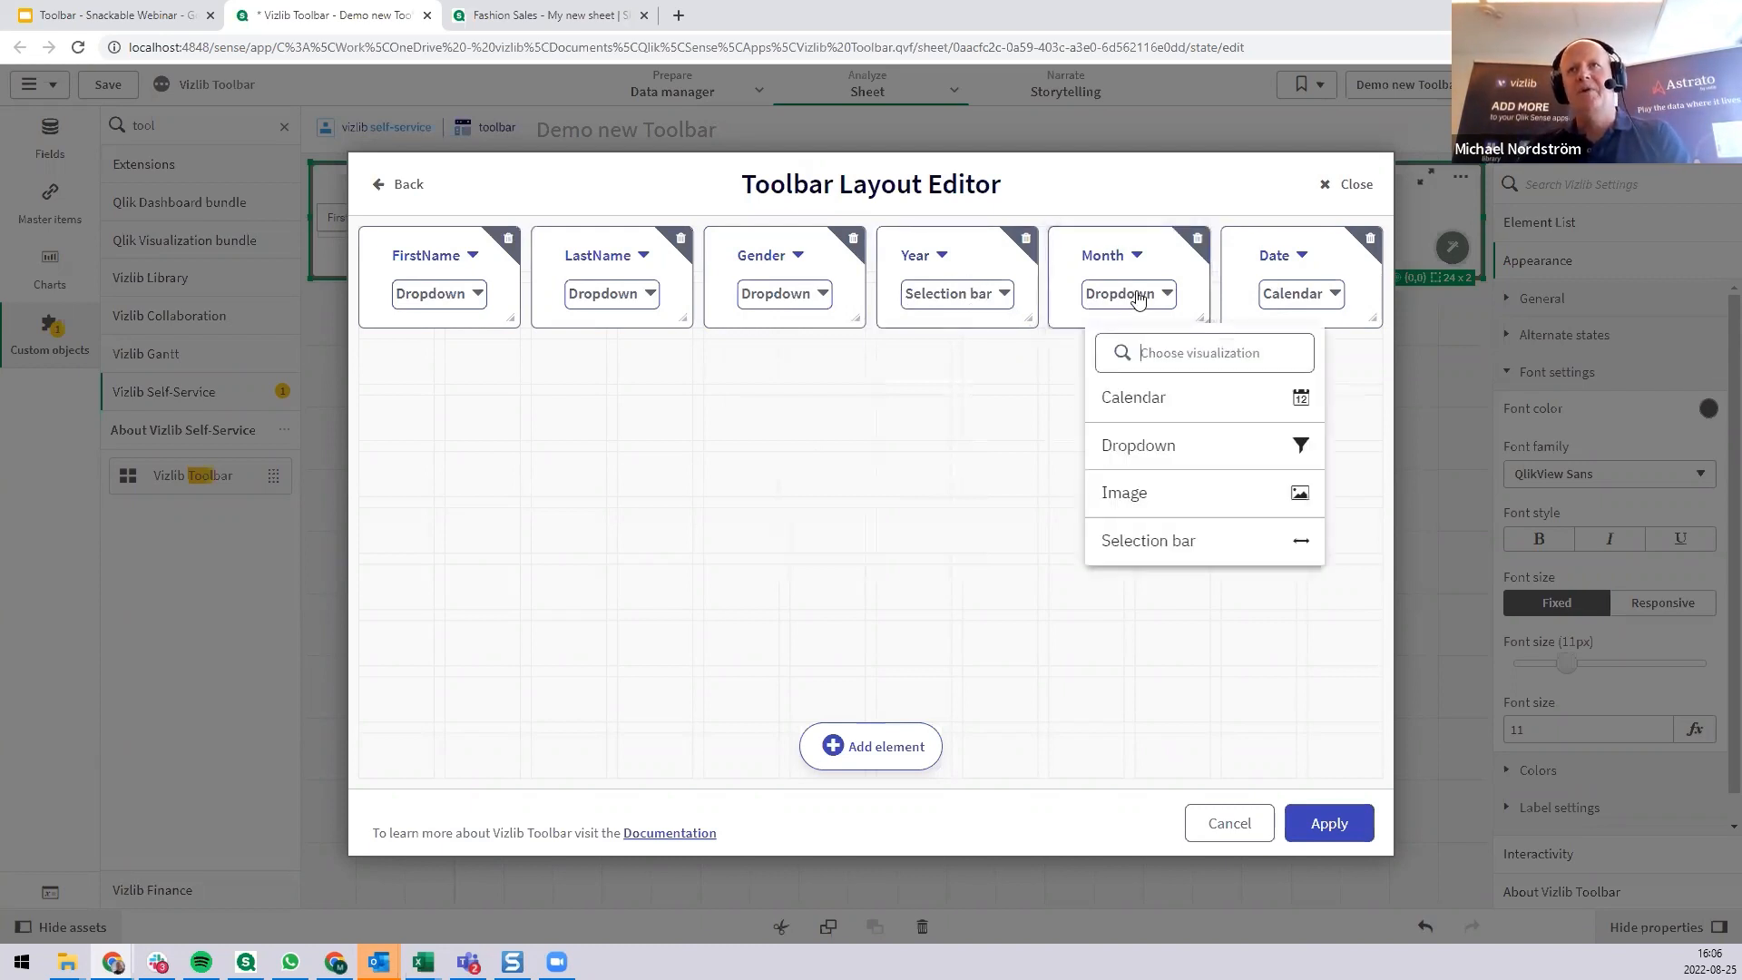
{"action": "left_click", "coordinate": [1177, 543]}
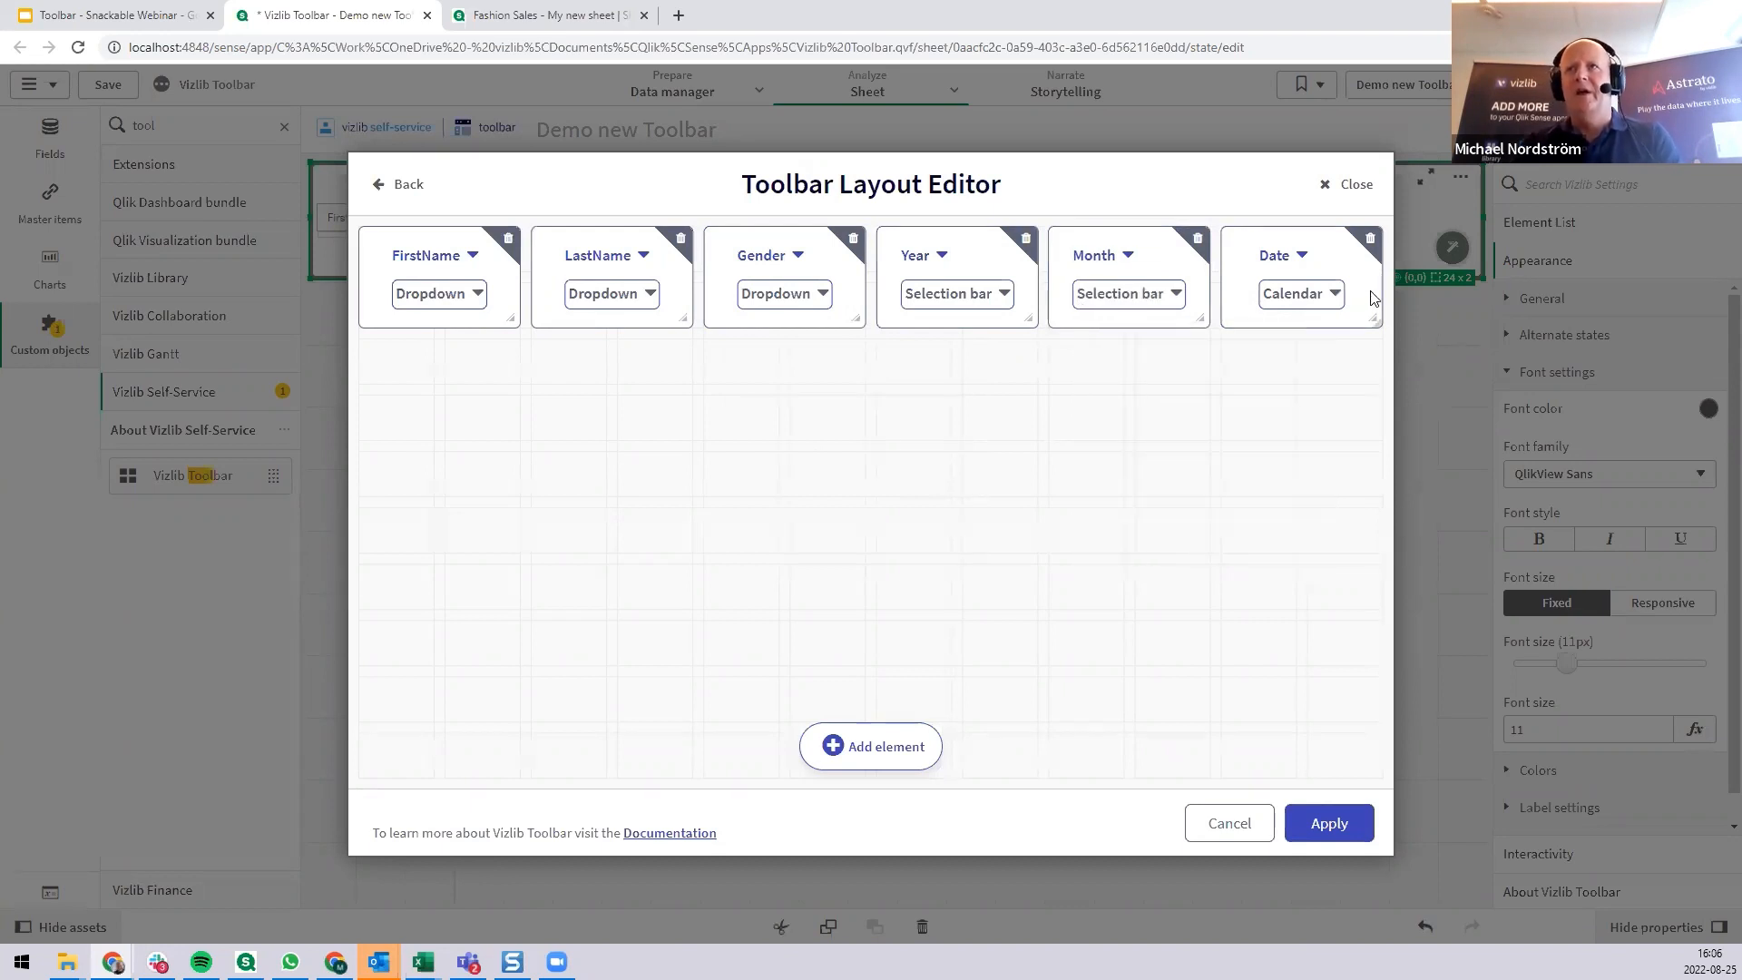
Widen the Month element to fill the space between Year and a narrow Date element, and apply the toolbar layout.
{"action": "left_click_drag", "start_coordinate": [1379, 276], "coordinate": [1349, 304]}
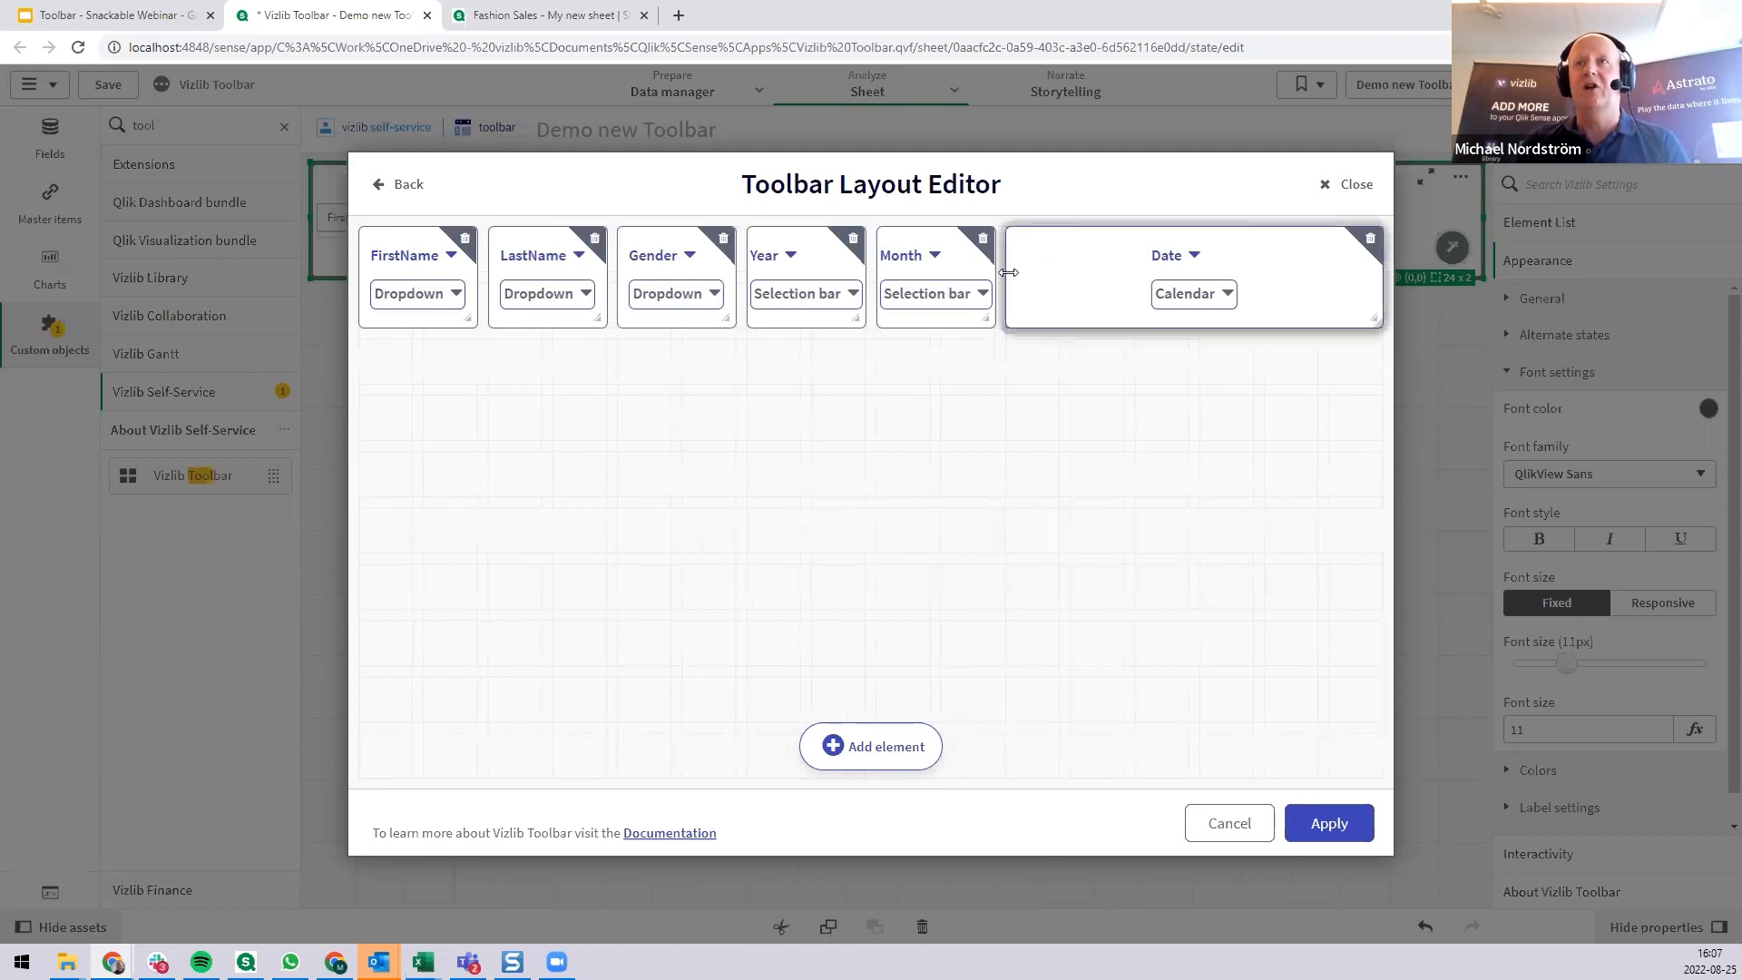
{"action": "left_click_drag", "start_coordinate": [1009, 272], "coordinate": [1268, 273]}
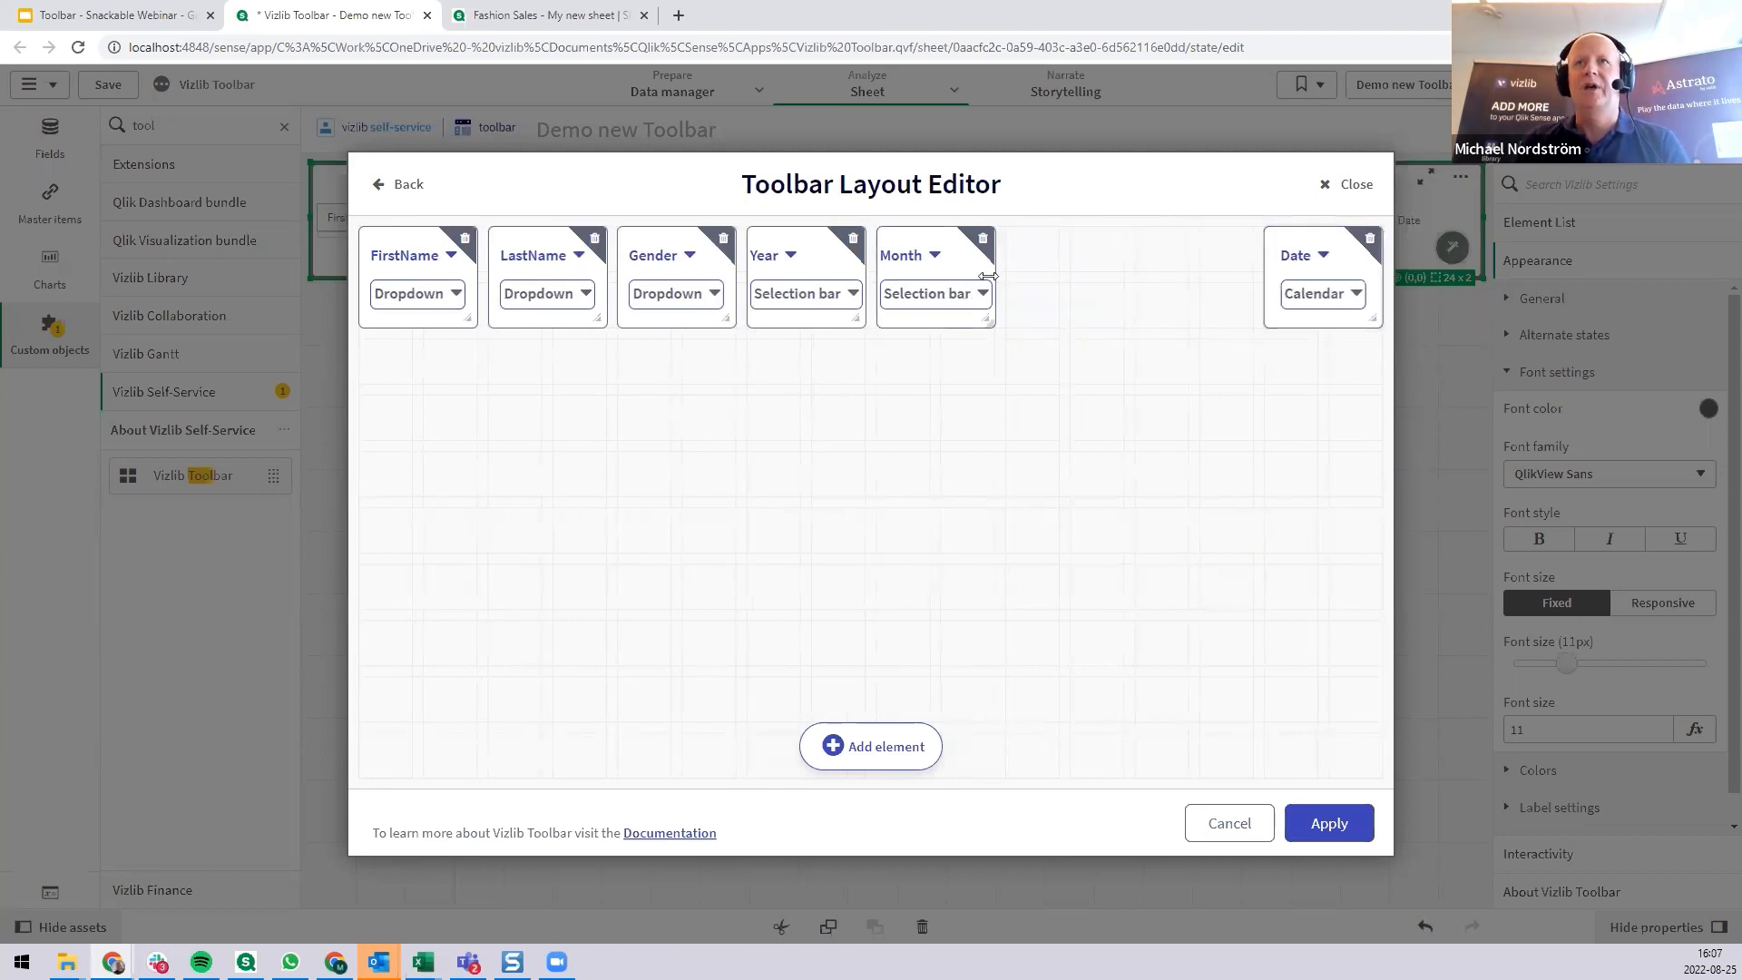
{"action": "left_click_drag", "start_coordinate": [988, 276], "coordinate": [1187, 300]}
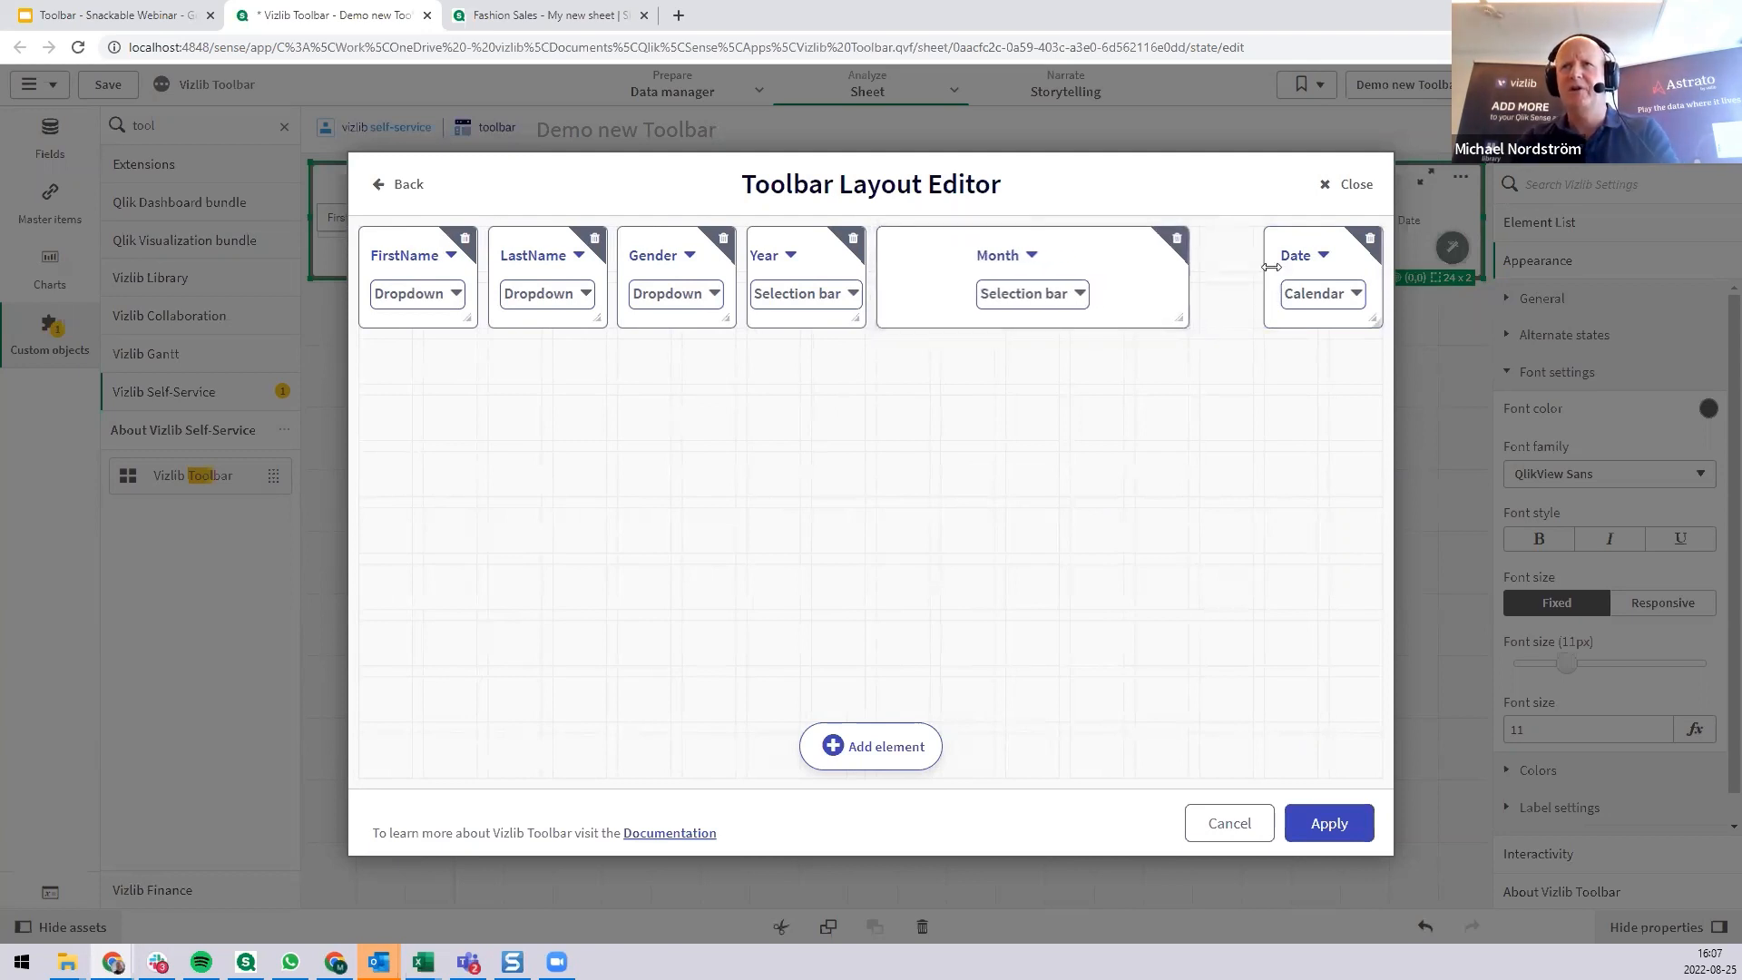
{"action": "left_click", "coordinate": [1284, 272]}
{"action": "left_click_drag", "start_coordinate": [1297, 240], "coordinate": [1228, 238]}
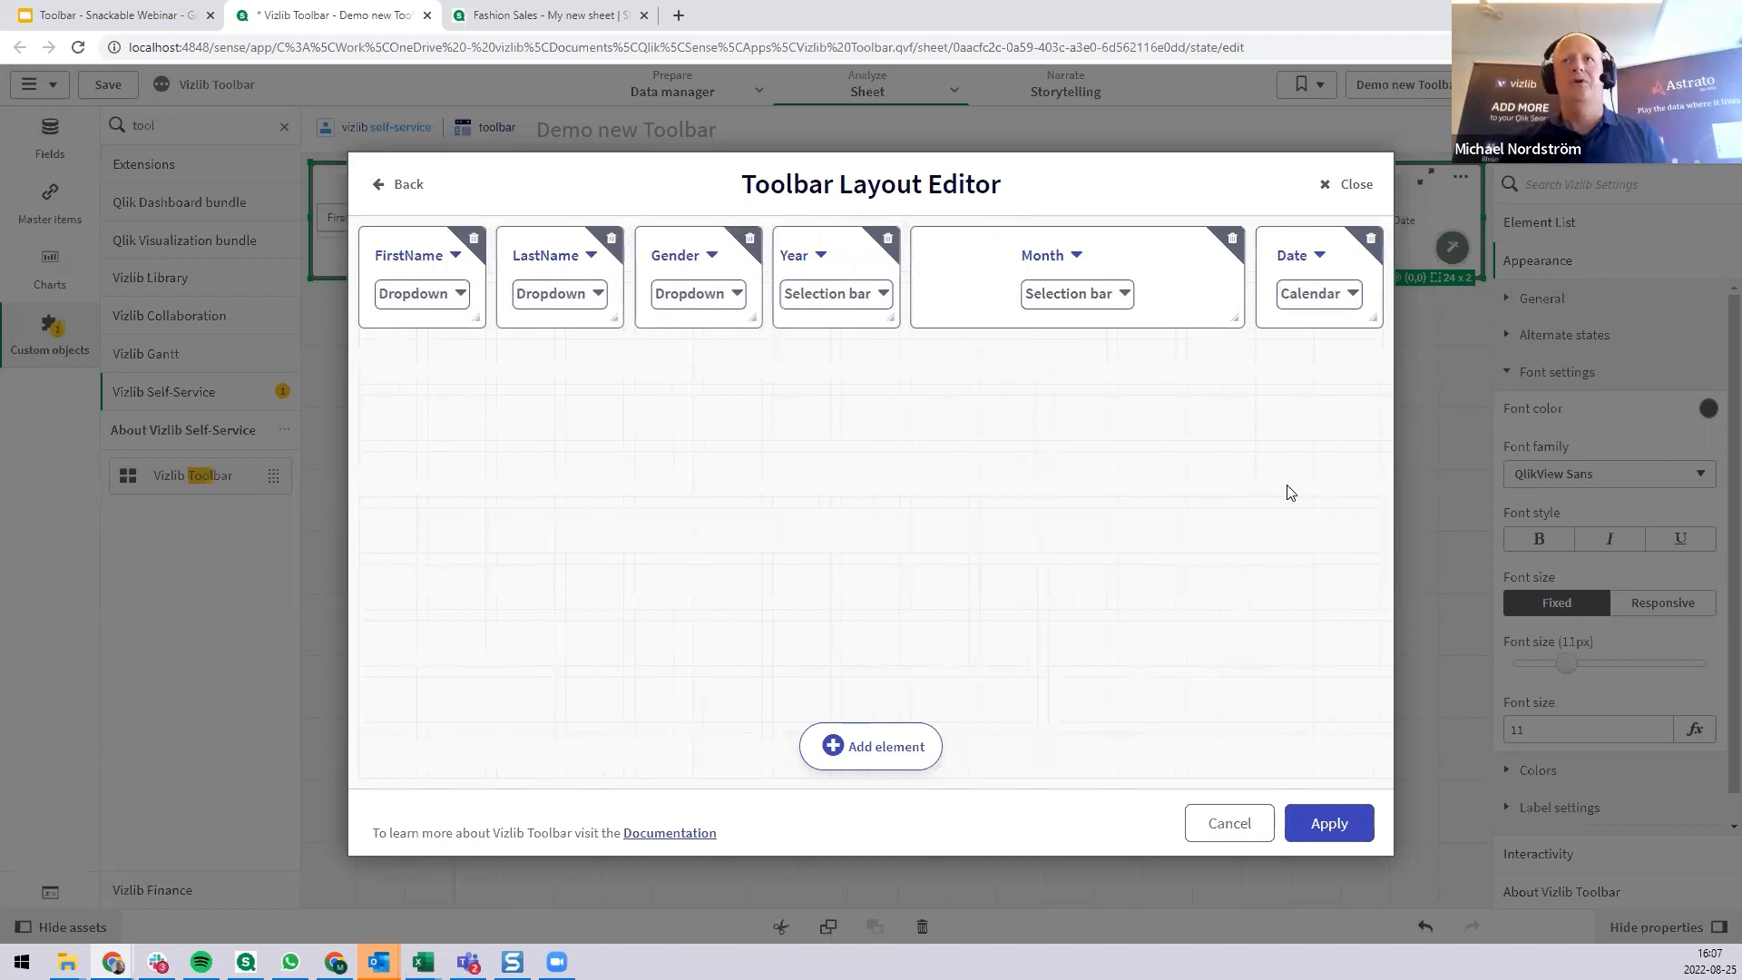
{"action": "left_click_drag", "start_coordinate": [915, 284], "coordinate": [982, 288]}
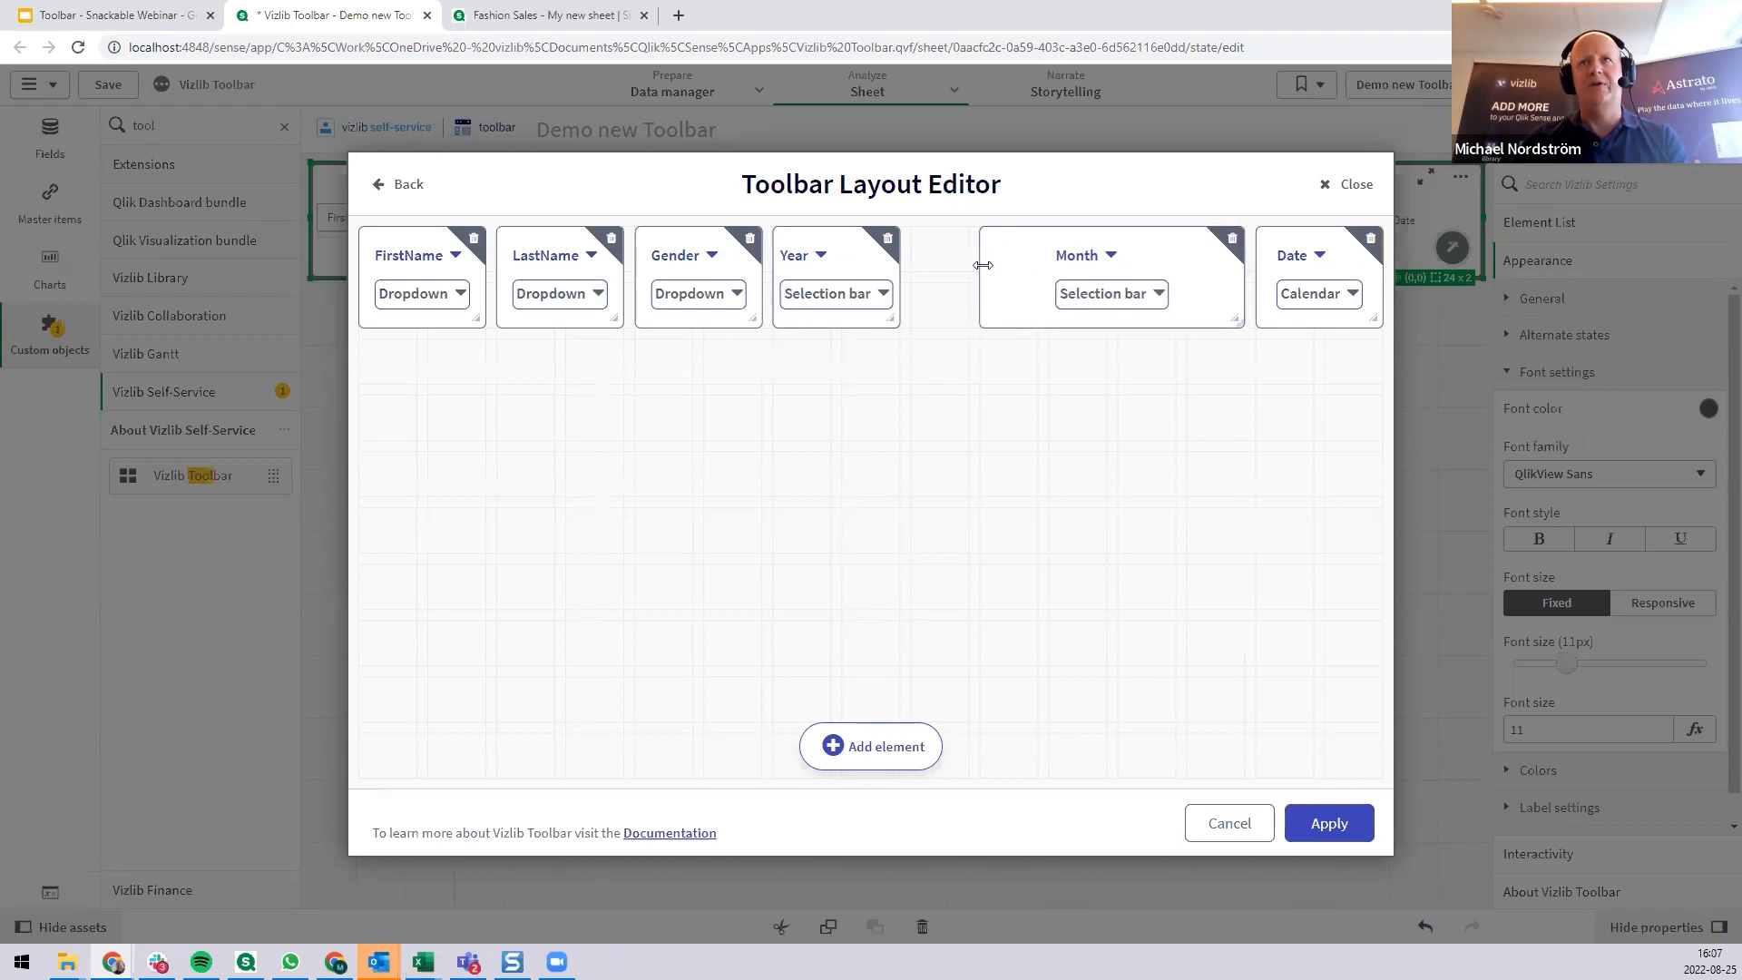
{"action": "left_click_drag", "start_coordinate": [983, 265], "coordinate": [894, 264]}
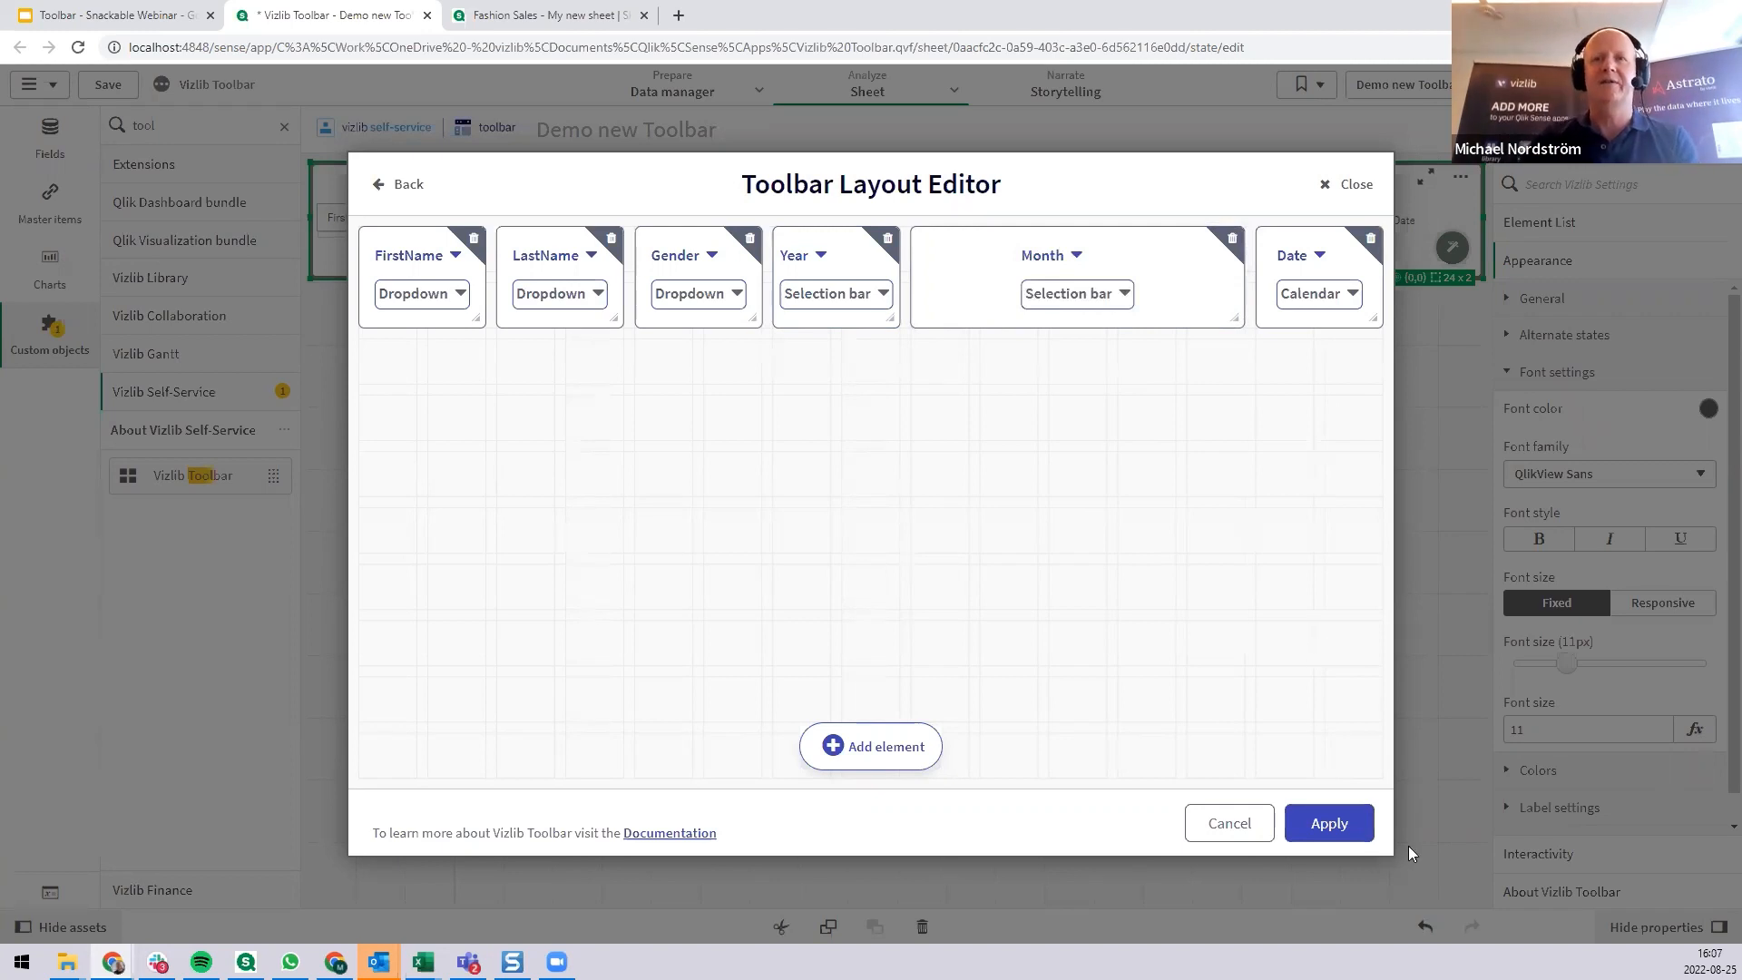
{"action": "left_click", "coordinate": [1335, 828]}
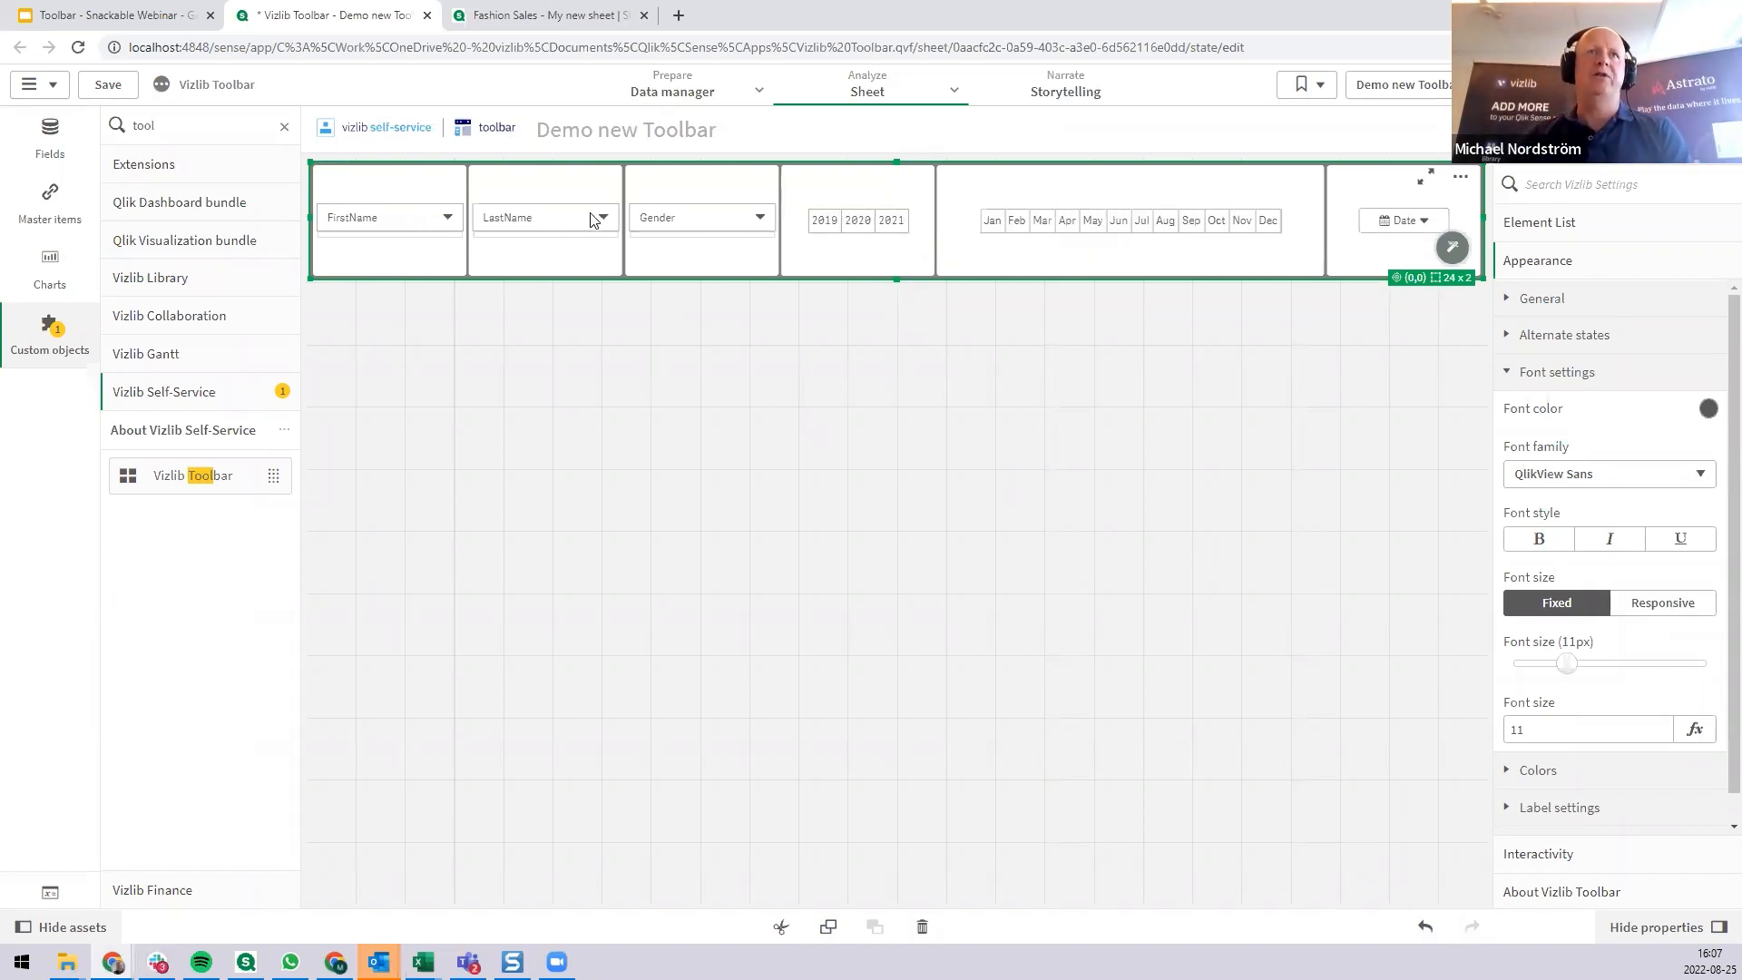
Set the Month element's selection bar to No wrap, keeping its horizontal orientation.
{"action": "left_click", "coordinate": [1420, 225]}
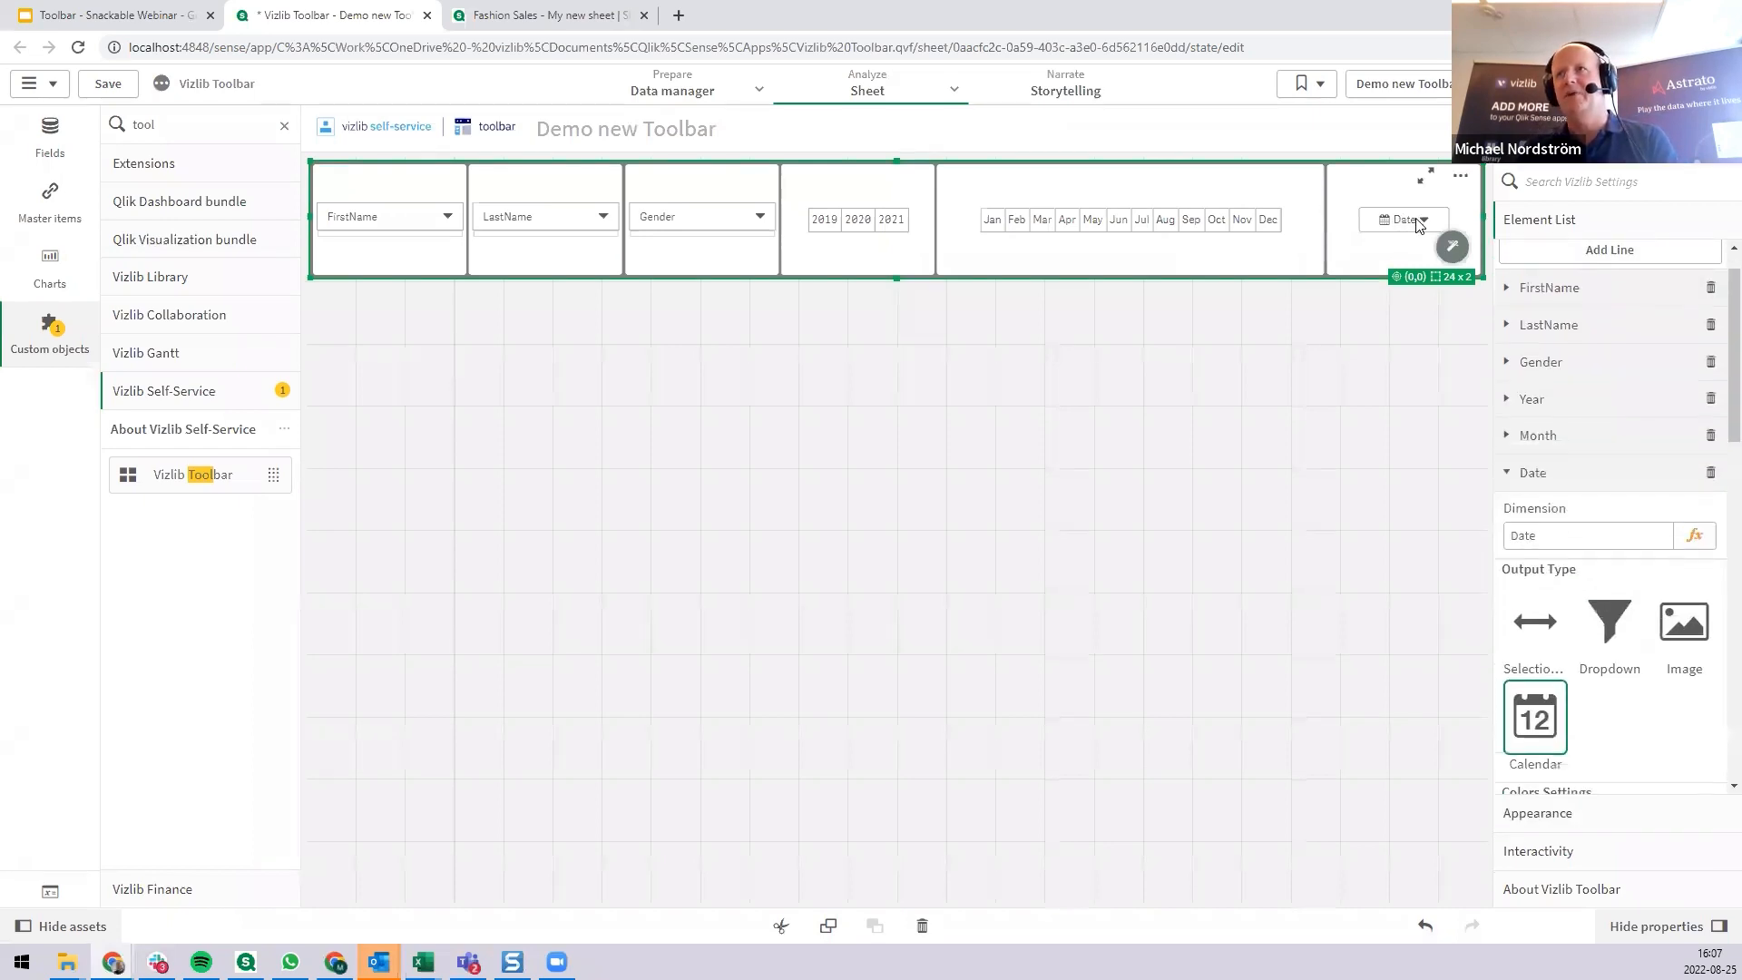
{"action": "left_click", "coordinate": [1168, 222]}
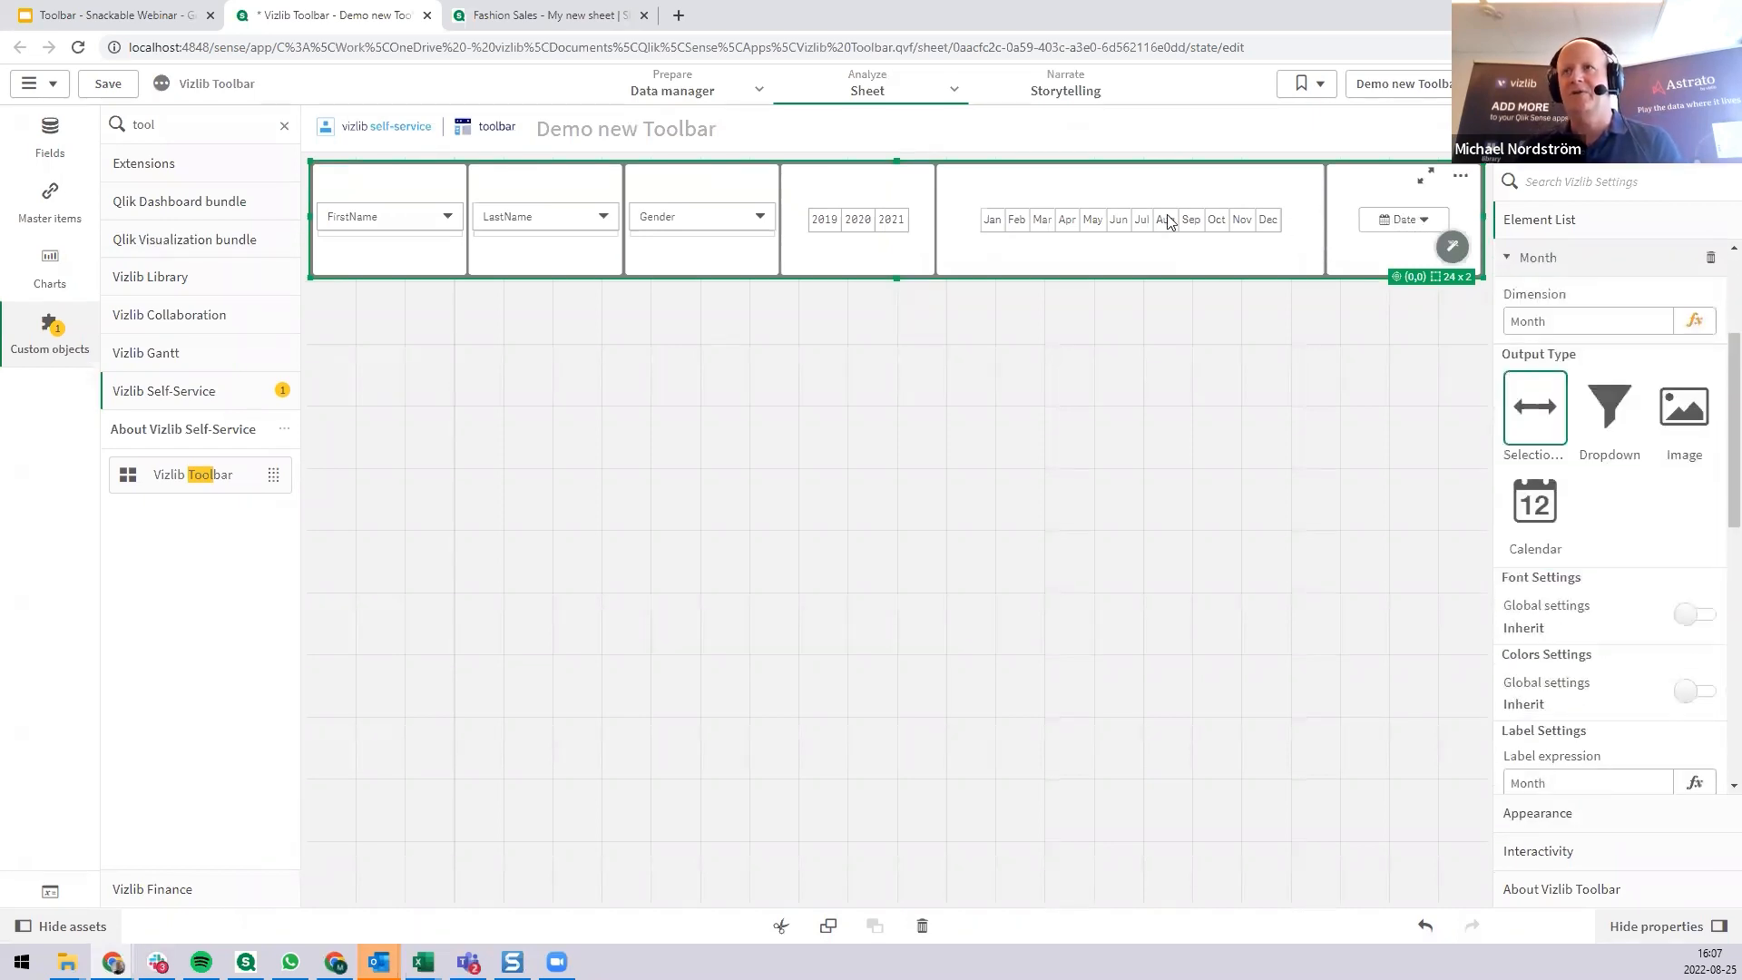
{"action": "left_click", "coordinate": [853, 225]}
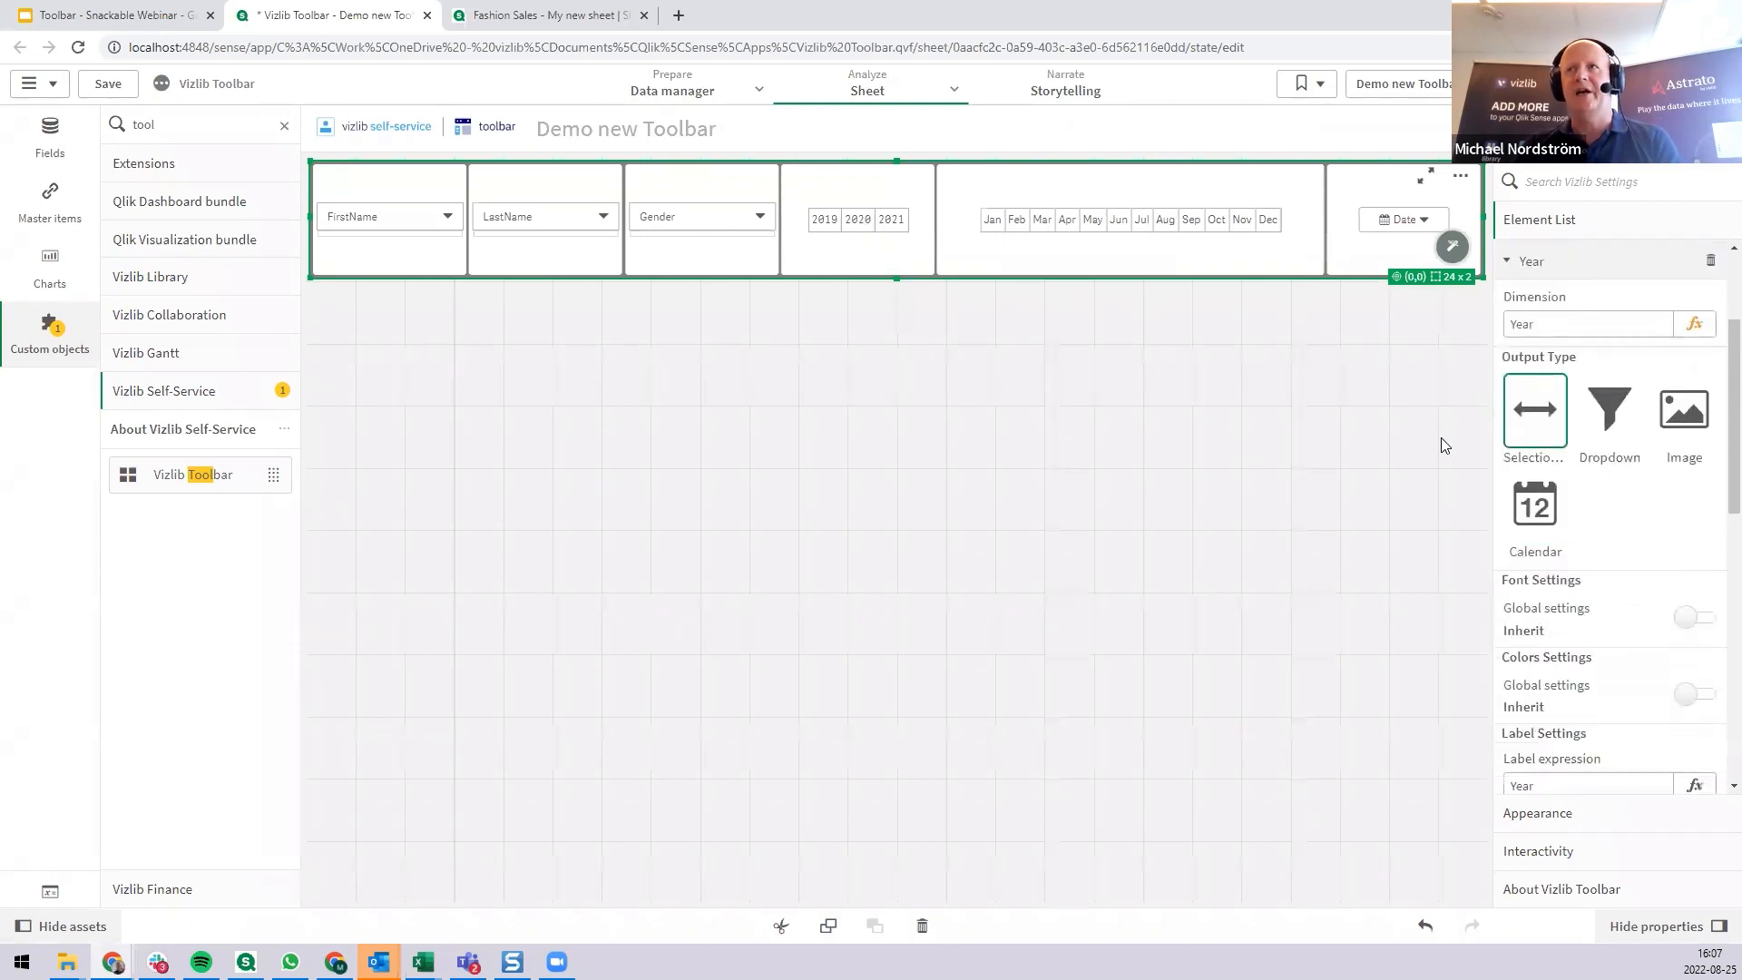
{"action": "left_click", "coordinate": [1165, 226]}
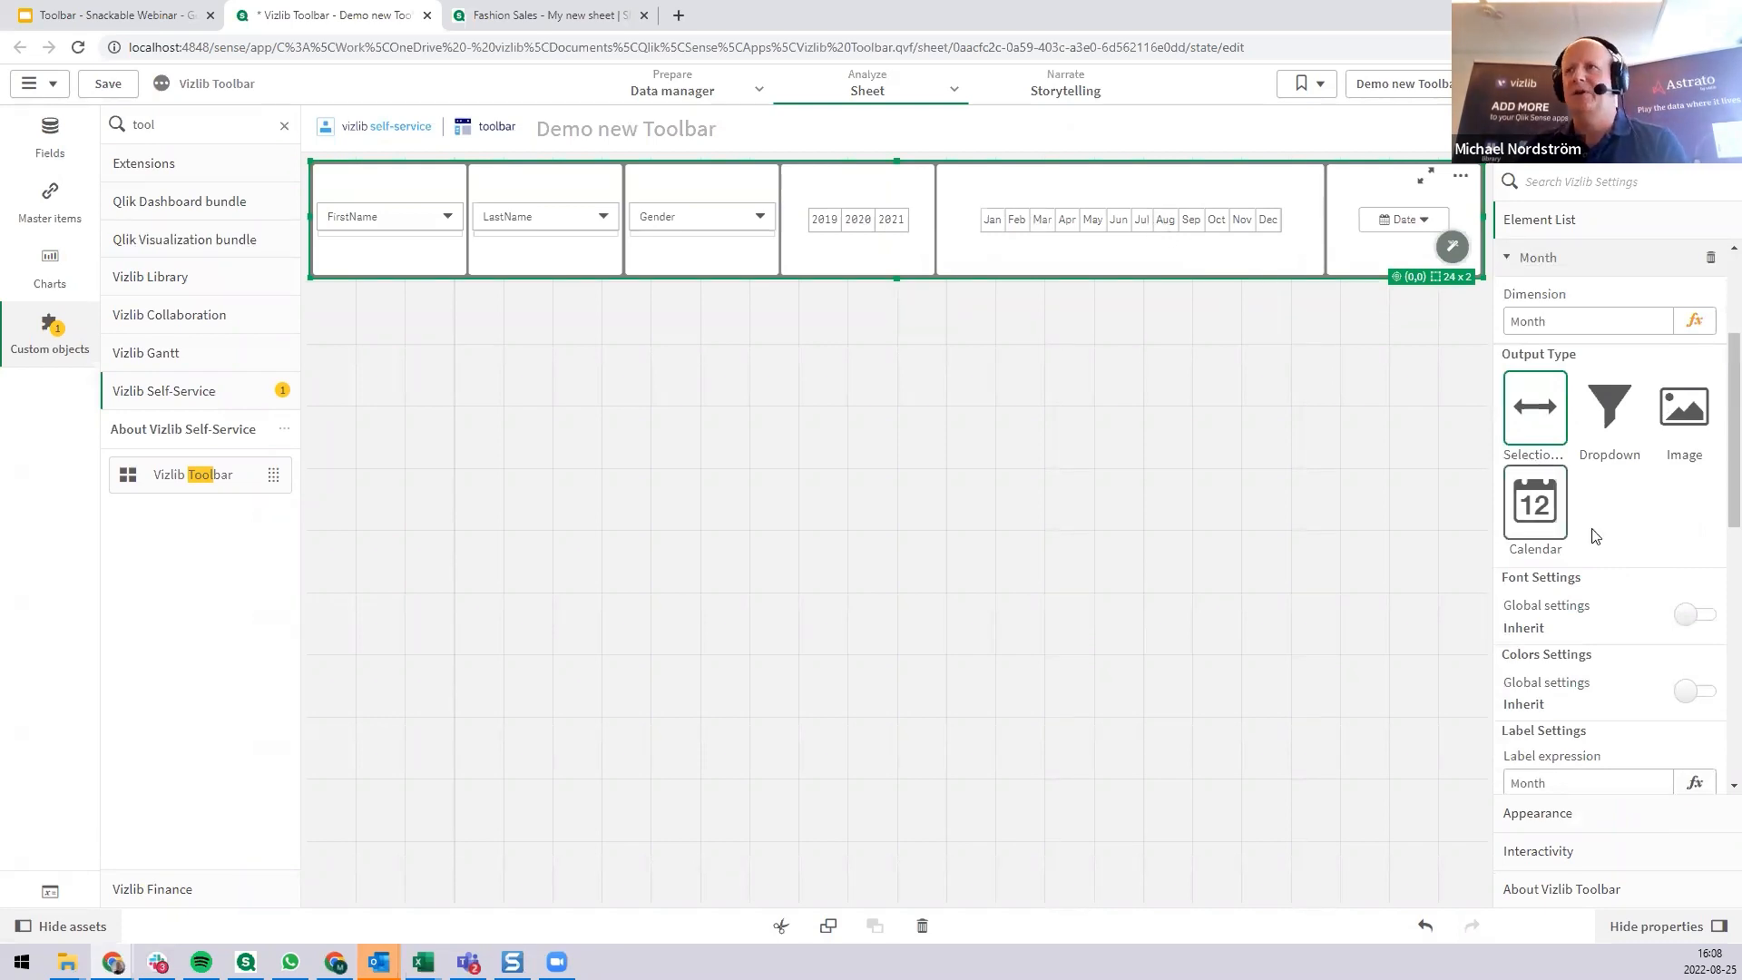
{"action": "scroll", "coordinate": [1647, 567], "scroll_direction": "down", "scroll_amount": 4}
{"action": "scroll", "coordinate": [1647, 567], "scroll_direction": "down", "scroll_amount": 2}
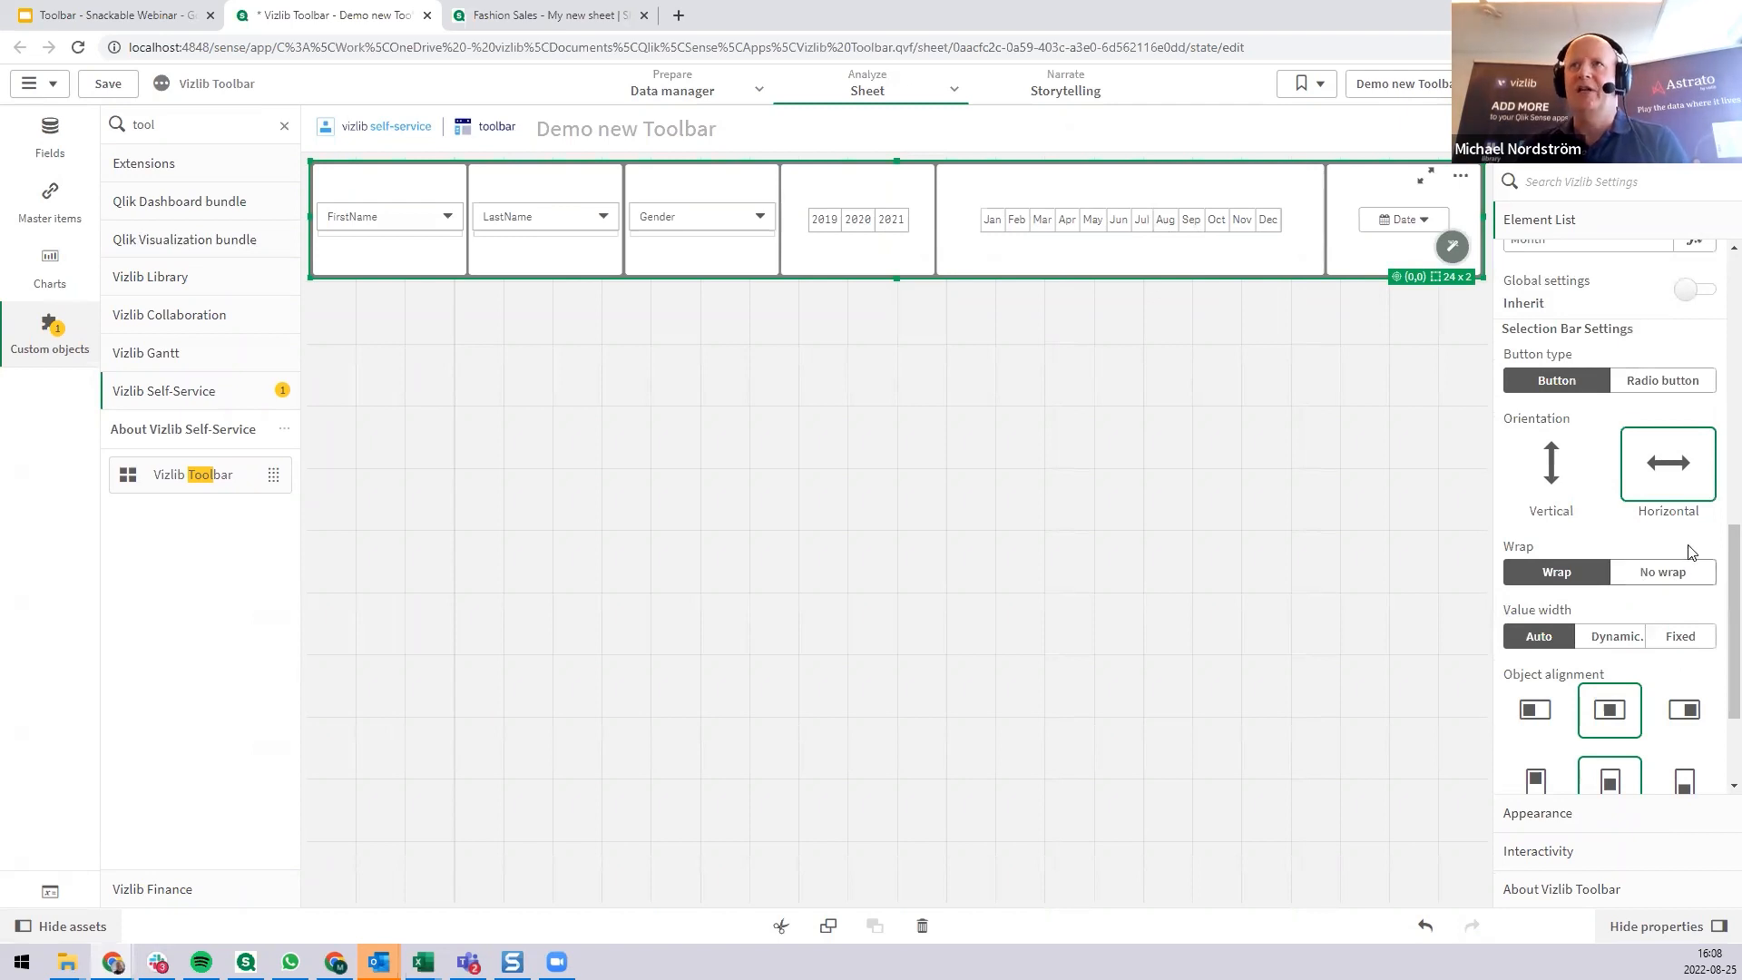
{"action": "left_click", "coordinate": [1587, 474]}
{"action": "left_click", "coordinate": [1659, 480]}
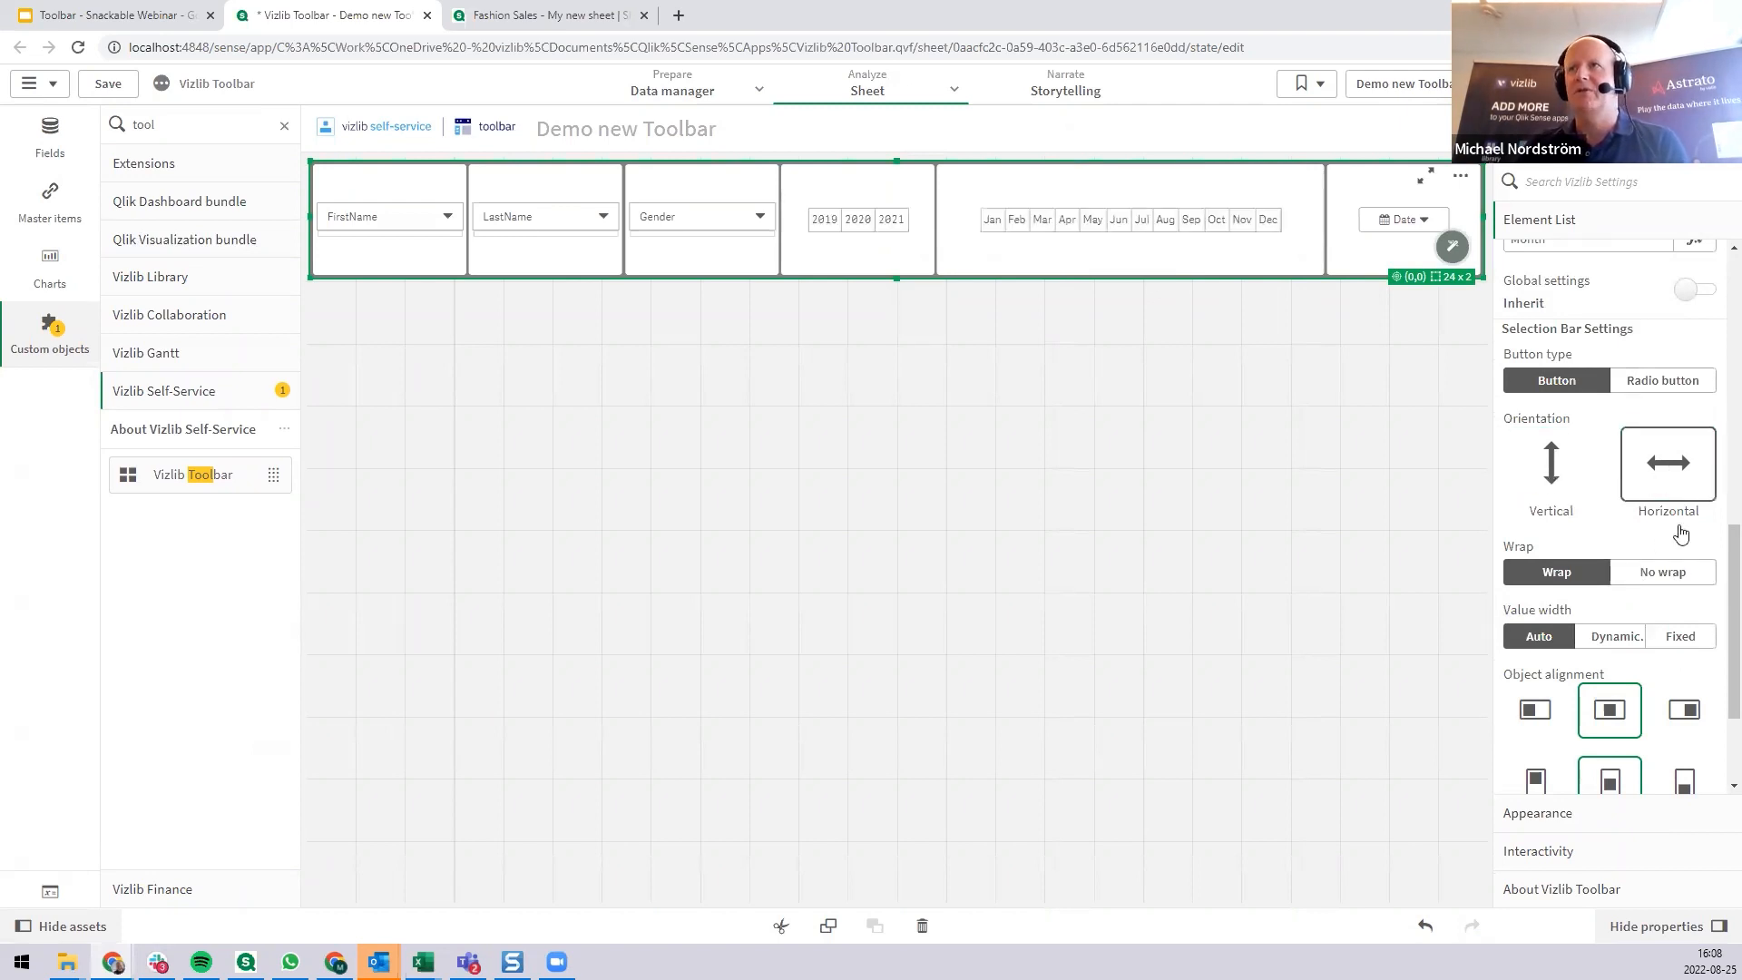
{"action": "left_click", "coordinate": [1678, 582]}
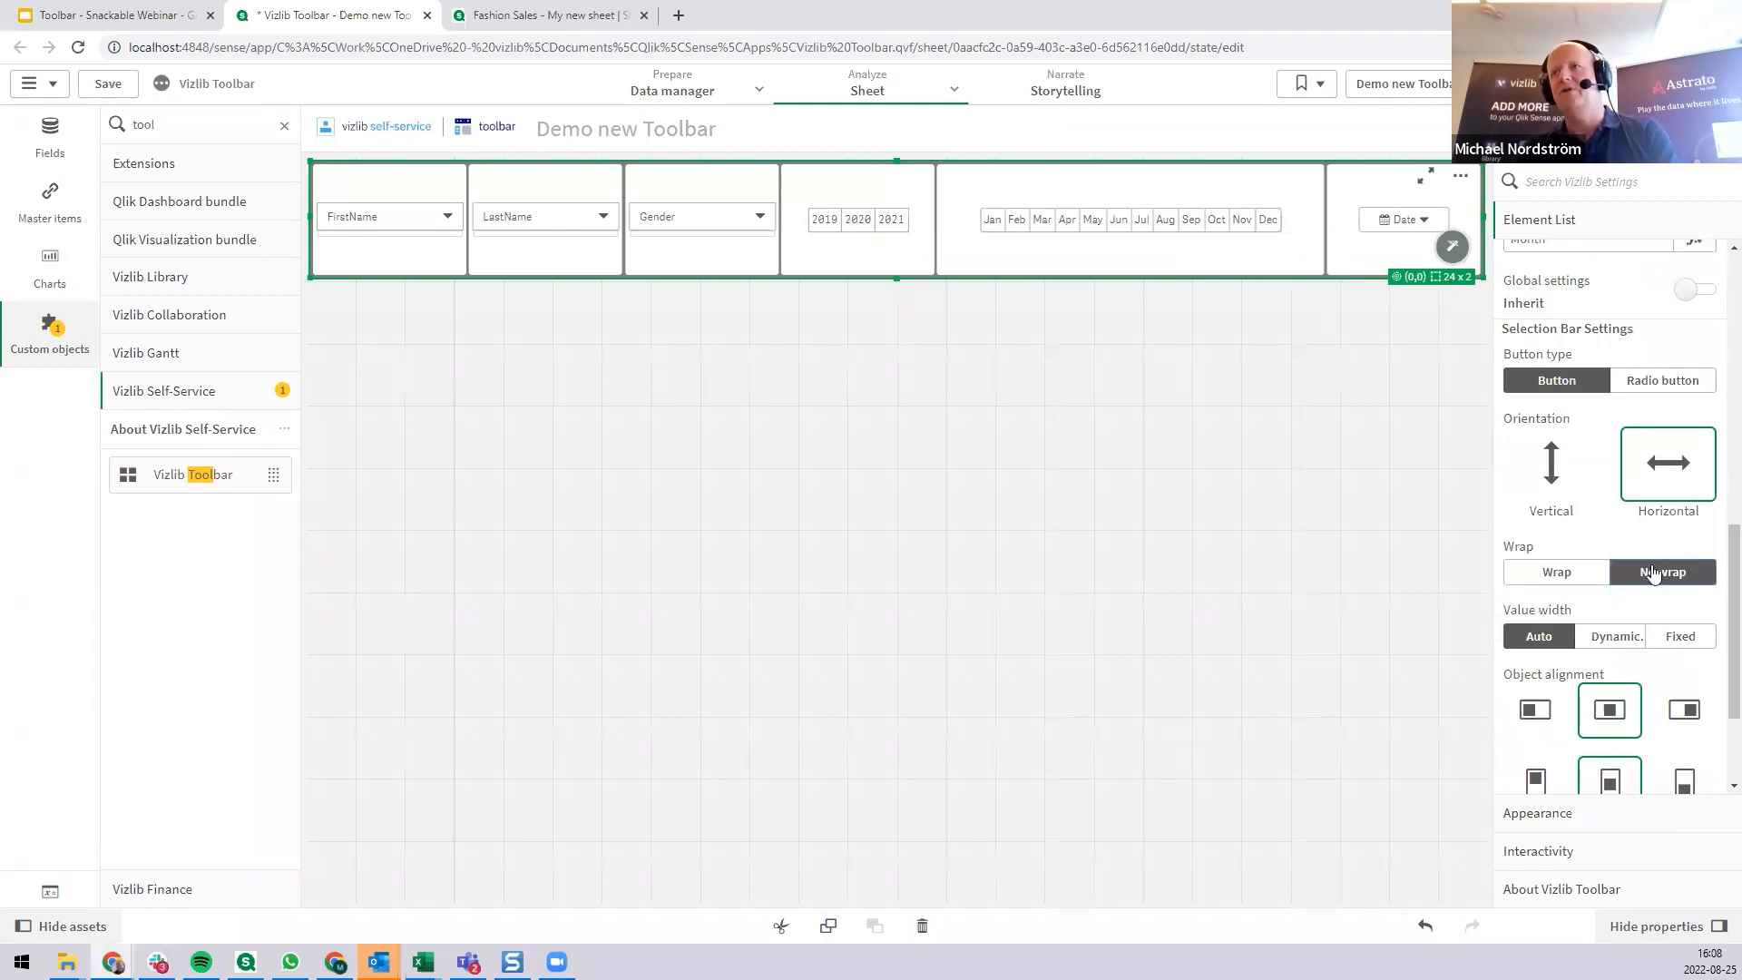
{"action": "scroll", "coordinate": [1659, 521], "scroll_direction": "down", "scroll_amount": 3}
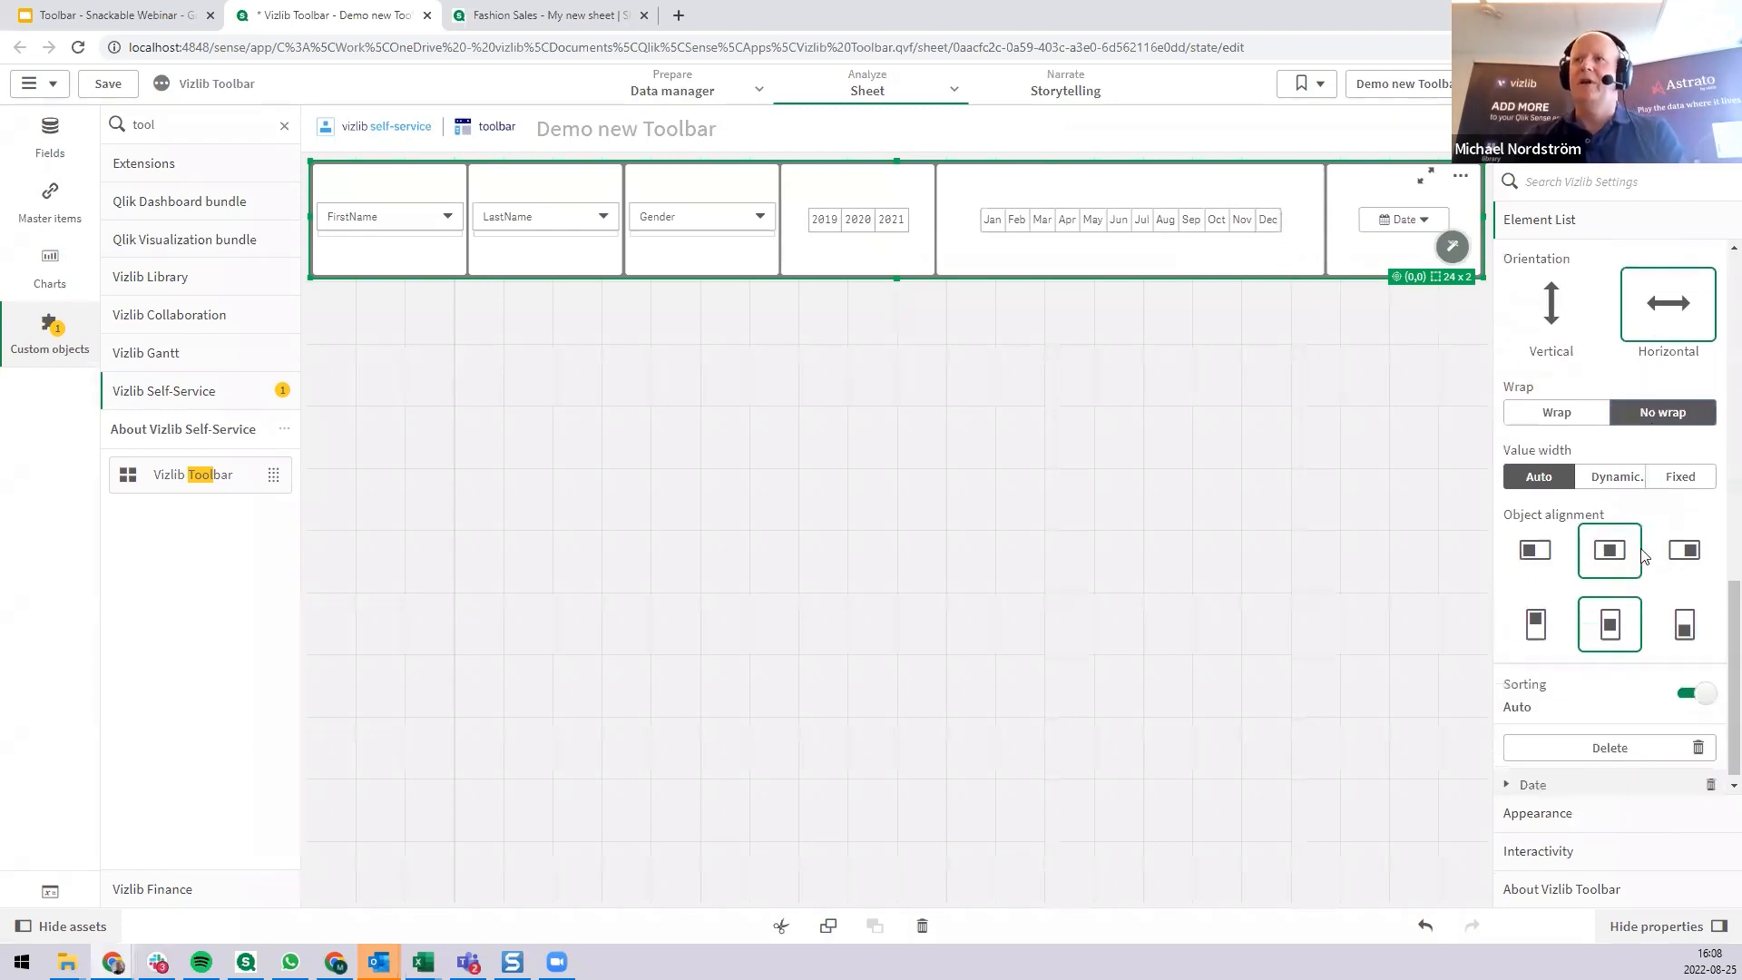
Set the Year element's selection bar to No wrap.
{"action": "left_click", "coordinate": [893, 227]}
{"action": "scroll", "coordinate": [1685, 499], "scroll_direction": "down", "scroll_amount": 5}
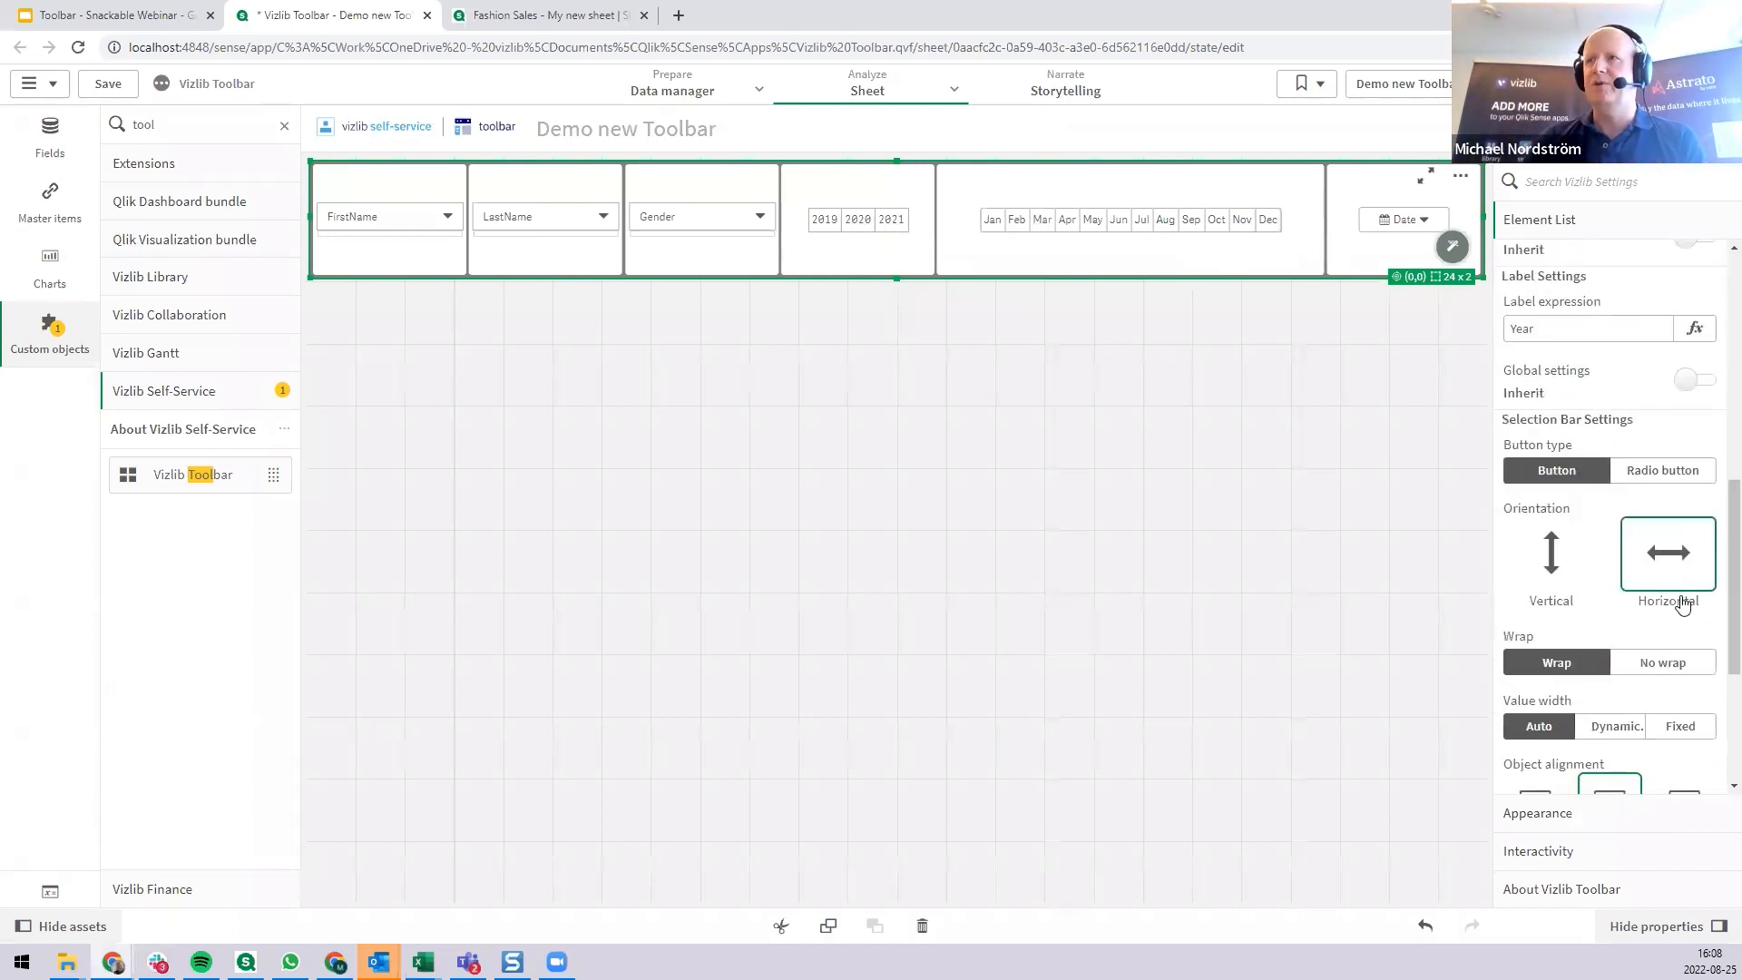
{"action": "left_click", "coordinate": [1670, 663]}
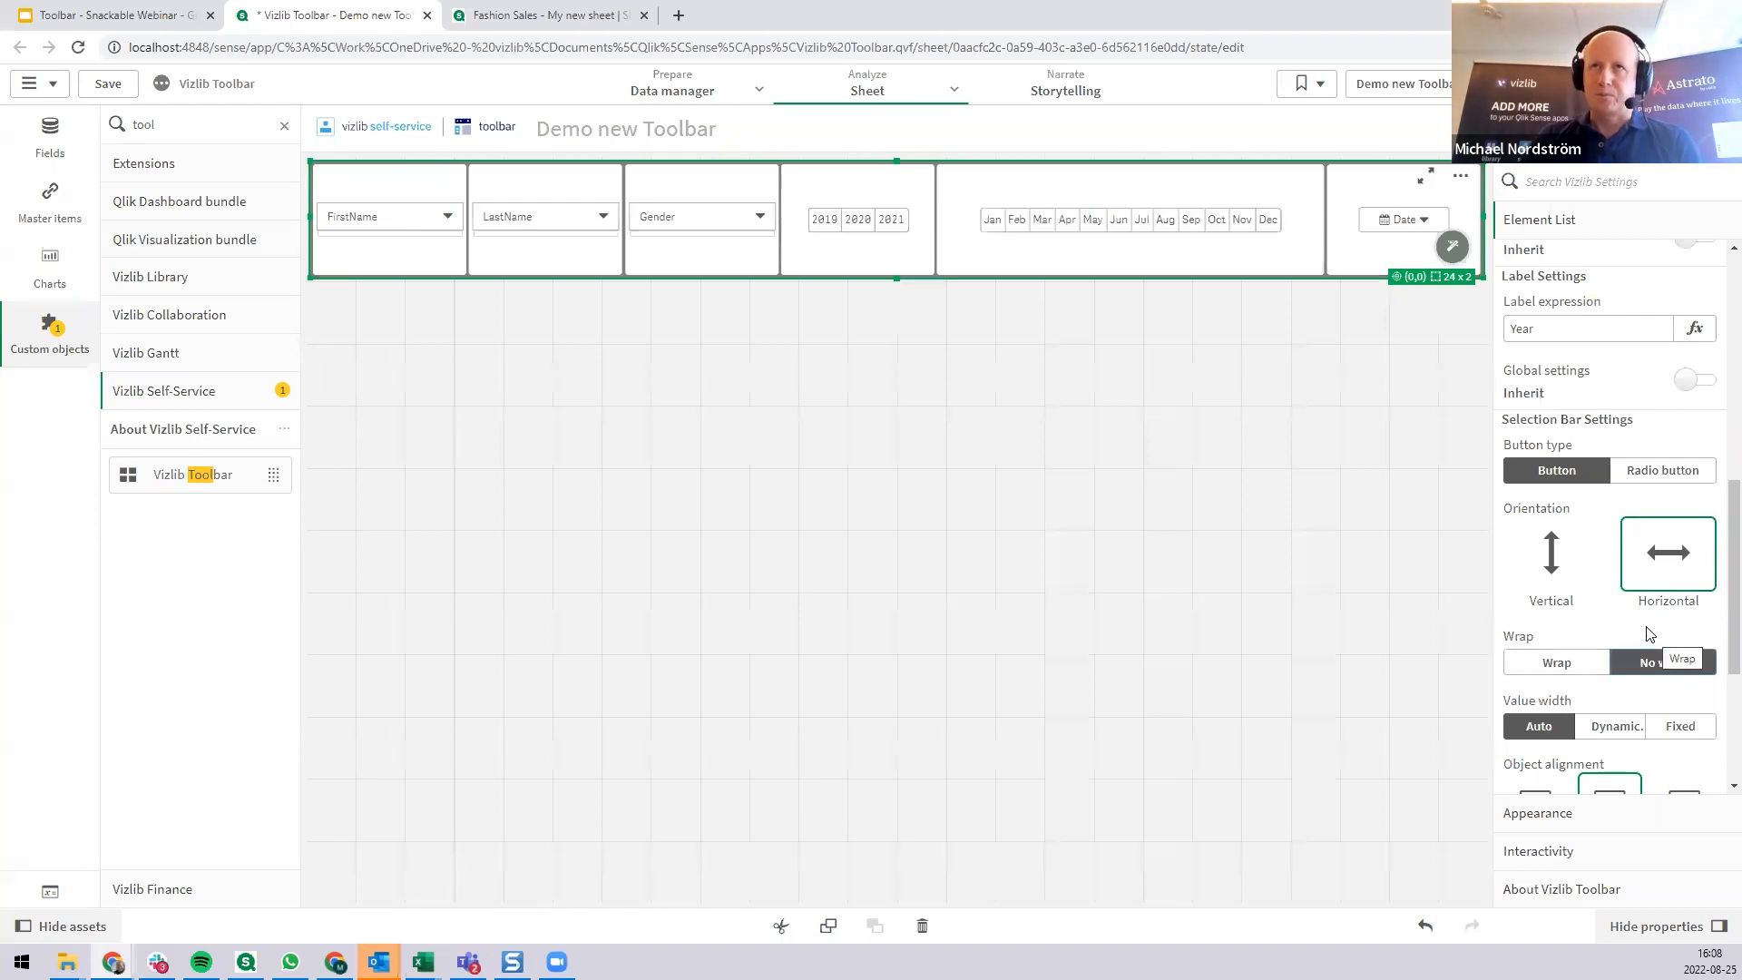
Switch the toolbar's font size to Responsive with the Vw unit and reduce it to 0.75.
{"action": "scroll", "coordinate": [1650, 636], "scroll_direction": "down", "scroll_amount": 3}
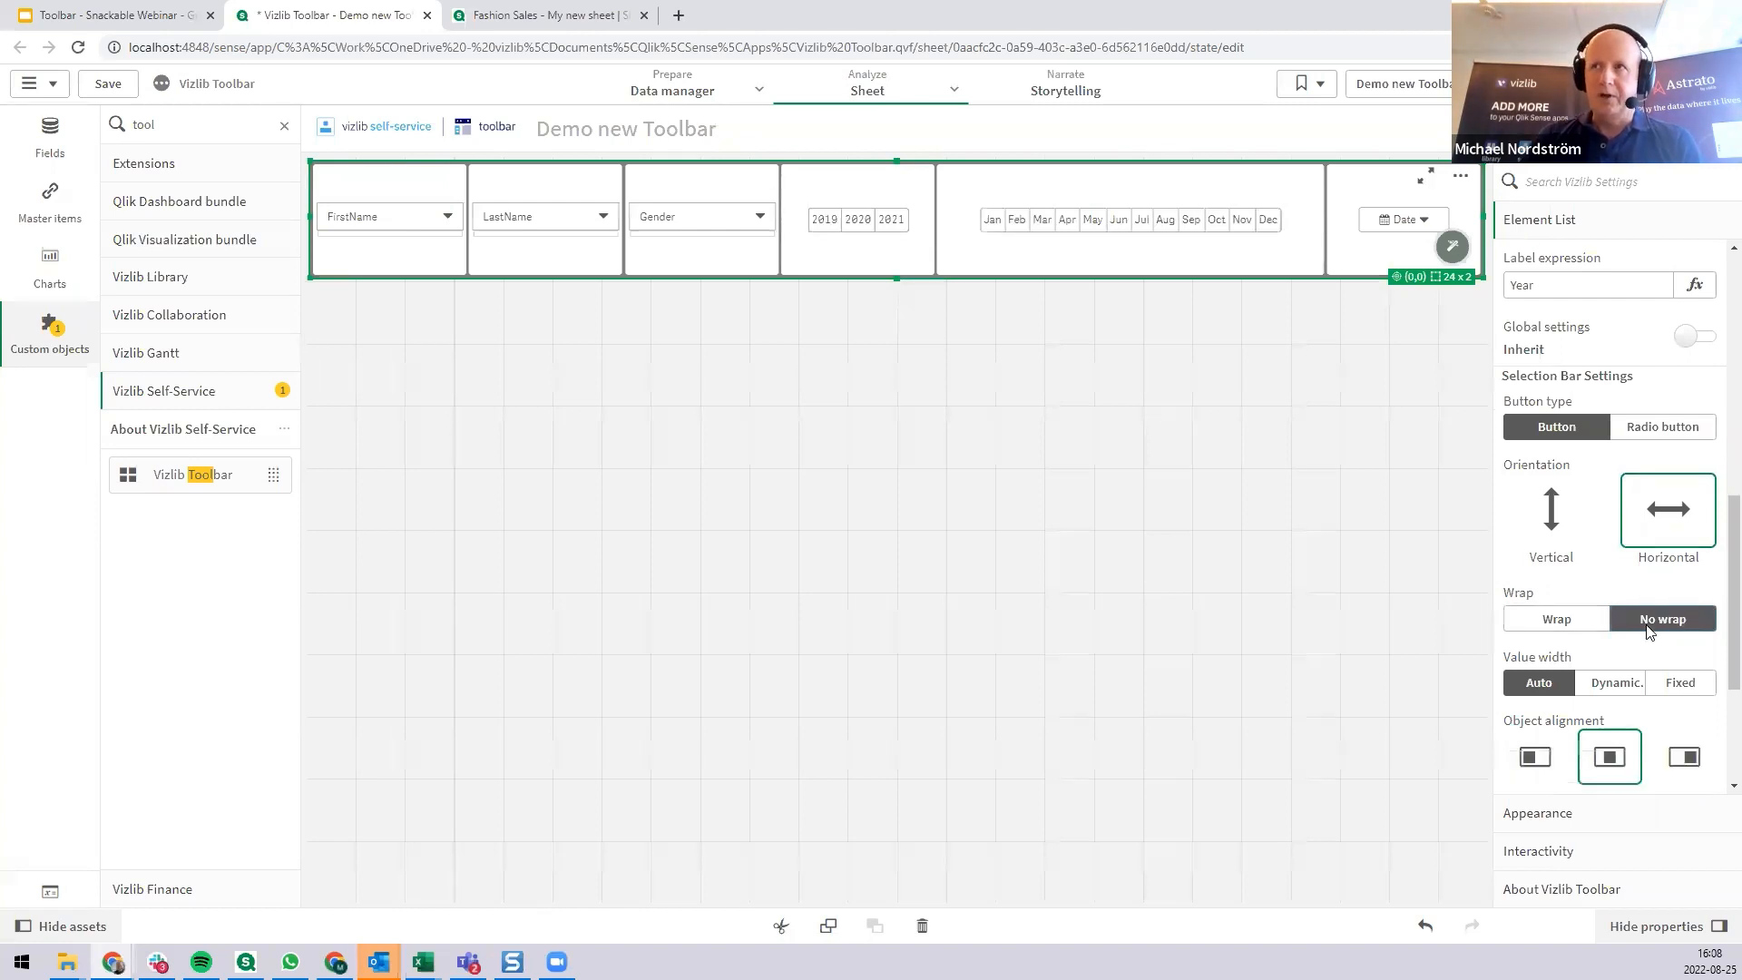
{"action": "left_click", "coordinate": [1581, 815]}
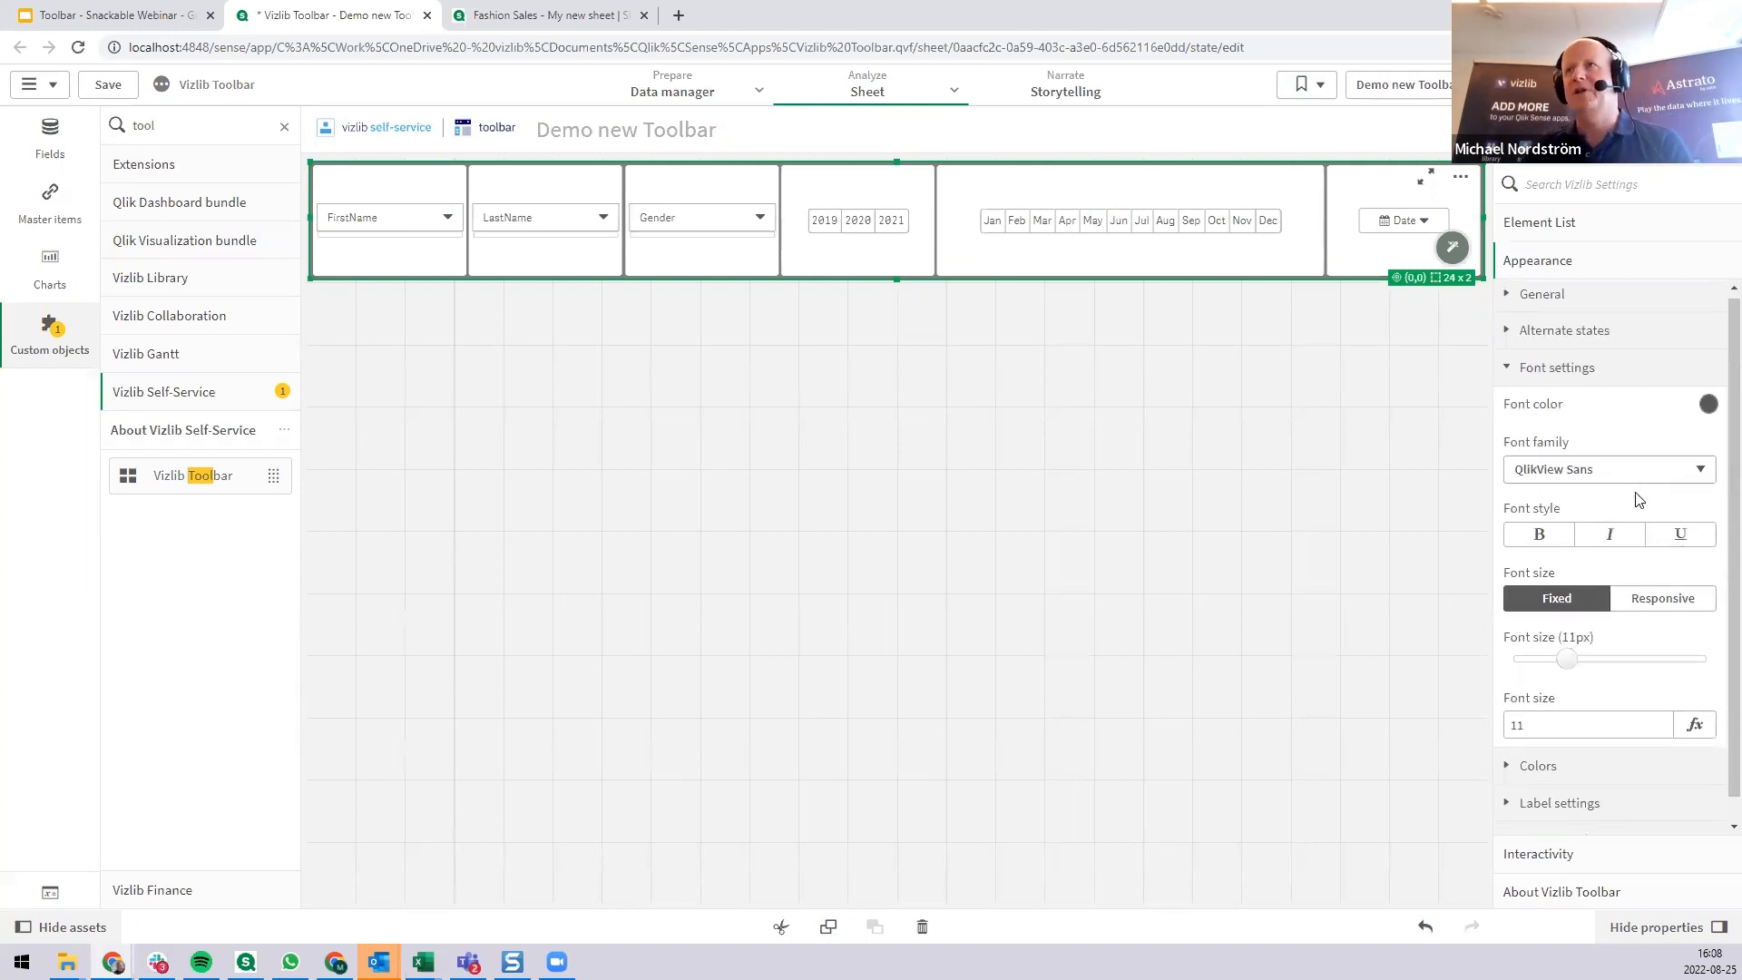
{"action": "scroll", "coordinate": [1639, 508], "scroll_direction": "down", "scroll_amount": 1}
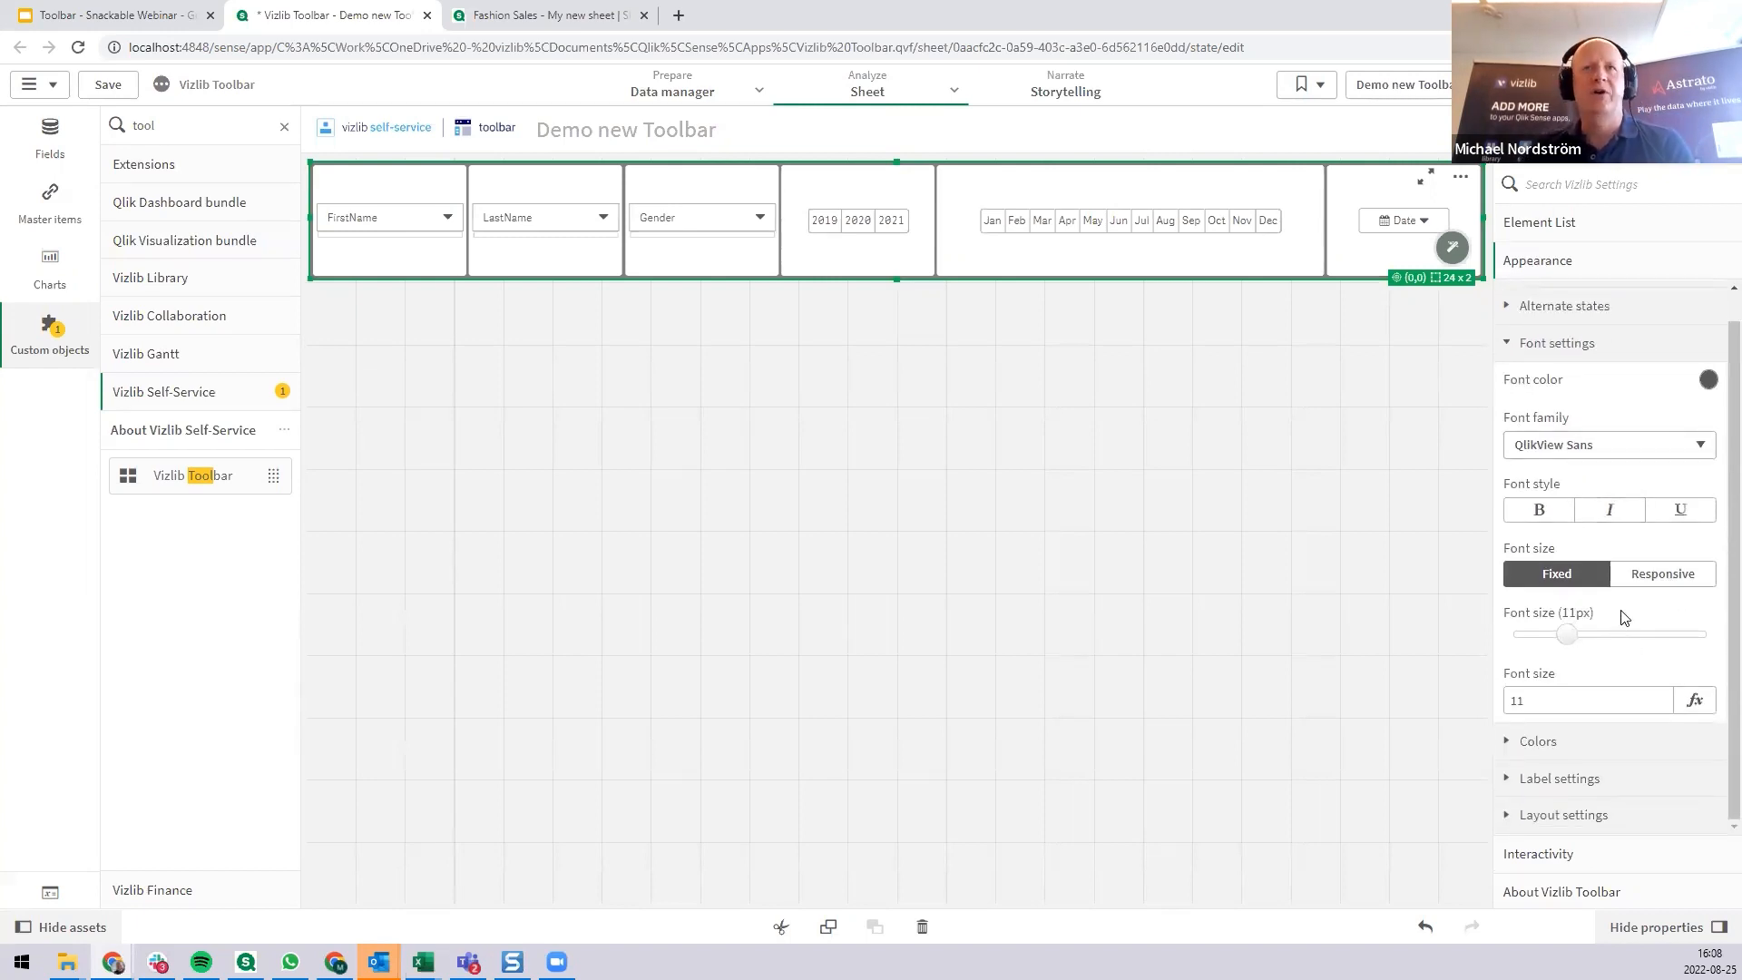
{"action": "left_click", "coordinate": [1663, 575]}
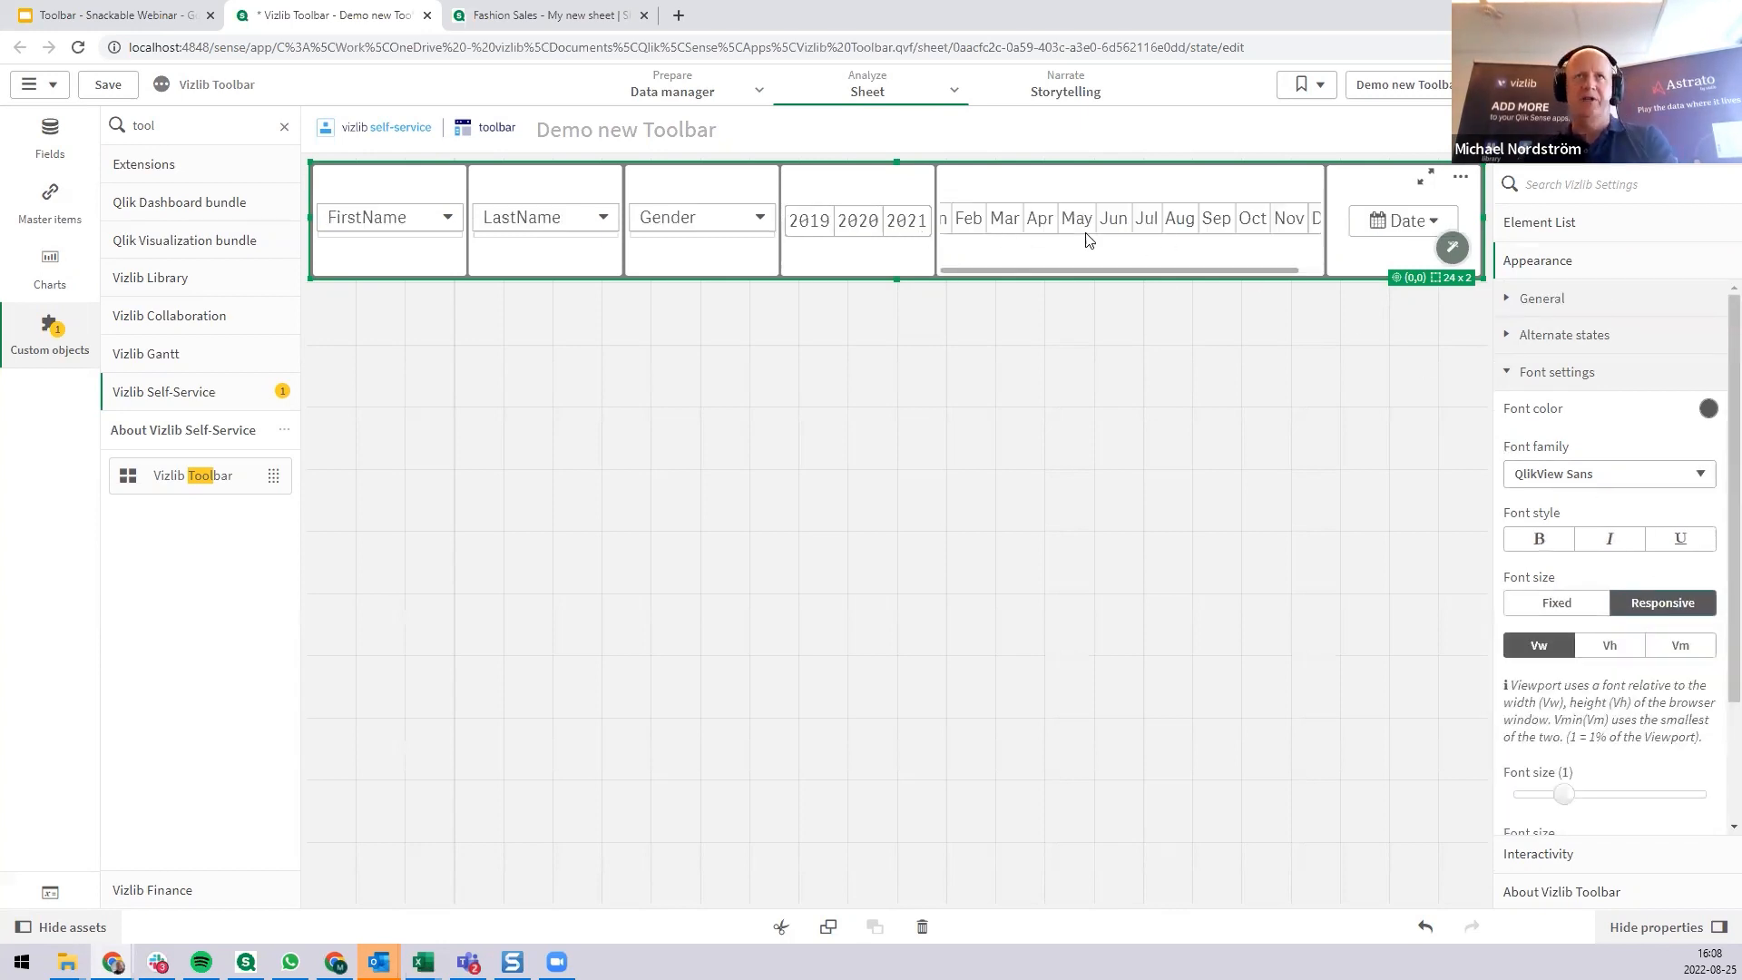
{"action": "left_click_drag", "start_coordinate": [1561, 796], "coordinate": [1549, 796]}
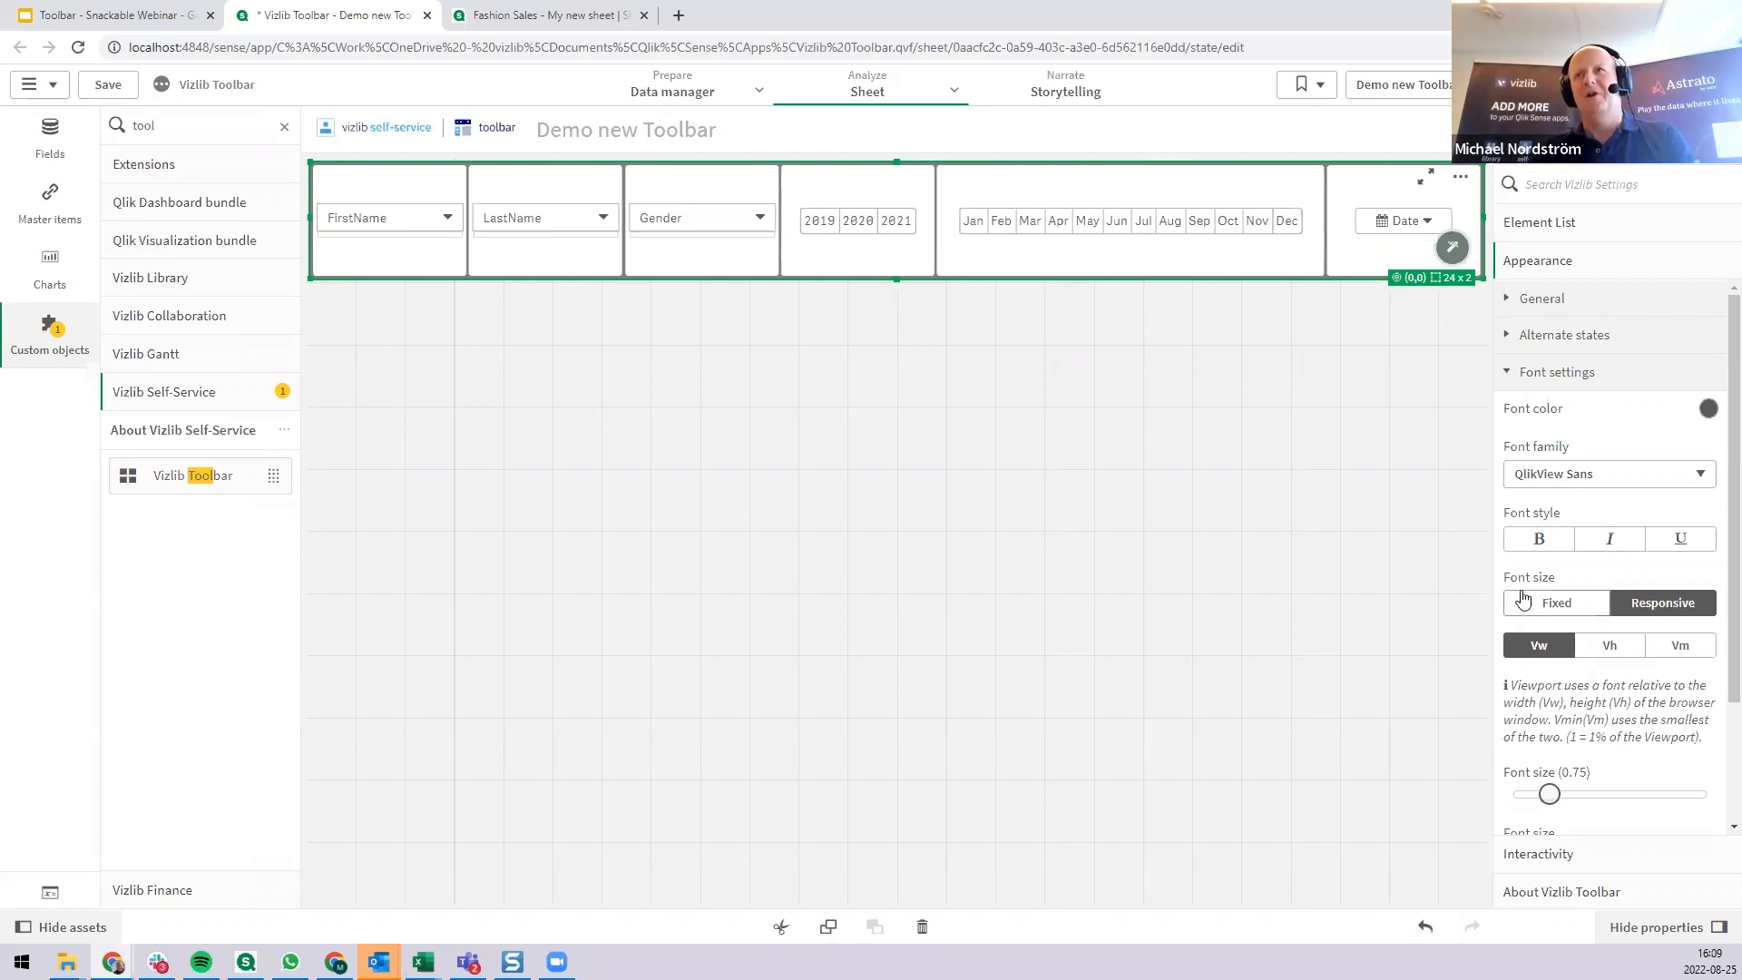
Check how the toolbar scales by un-maximizing the browser window, narrowing and widening it, and maximizing it again.
{"action": "left_click", "coordinate": [1679, 15]}
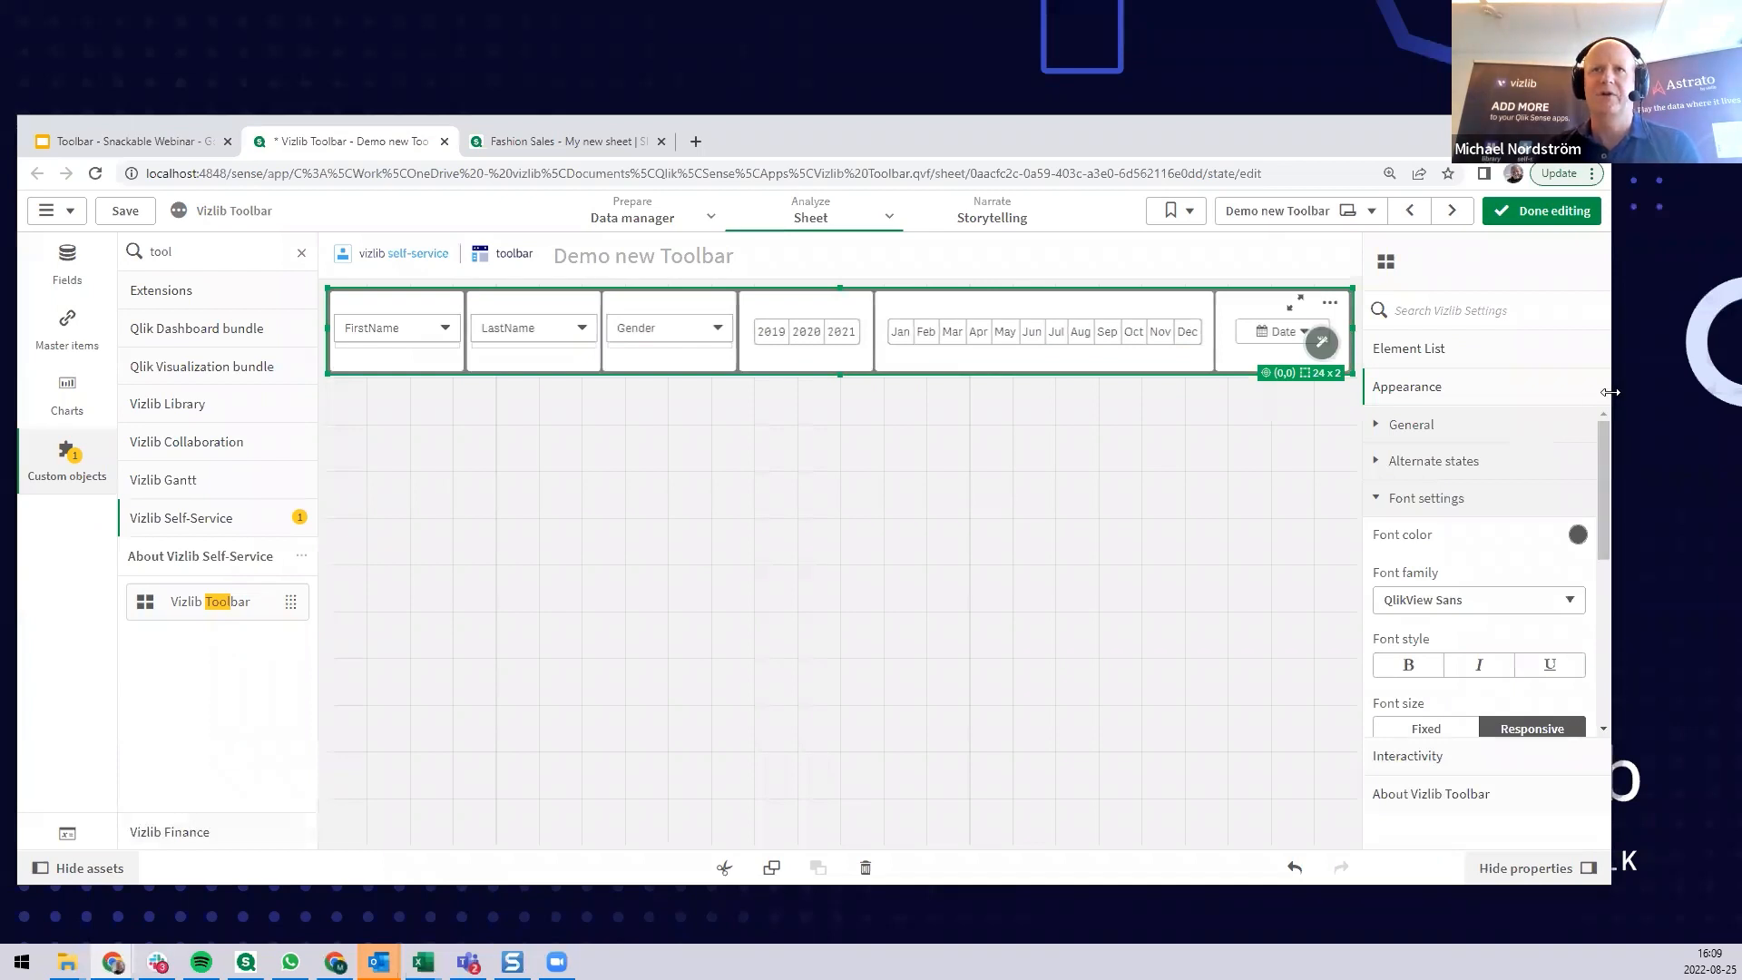
{"action": "left_click_drag", "start_coordinate": [1610, 392], "coordinate": [1267, 399]}
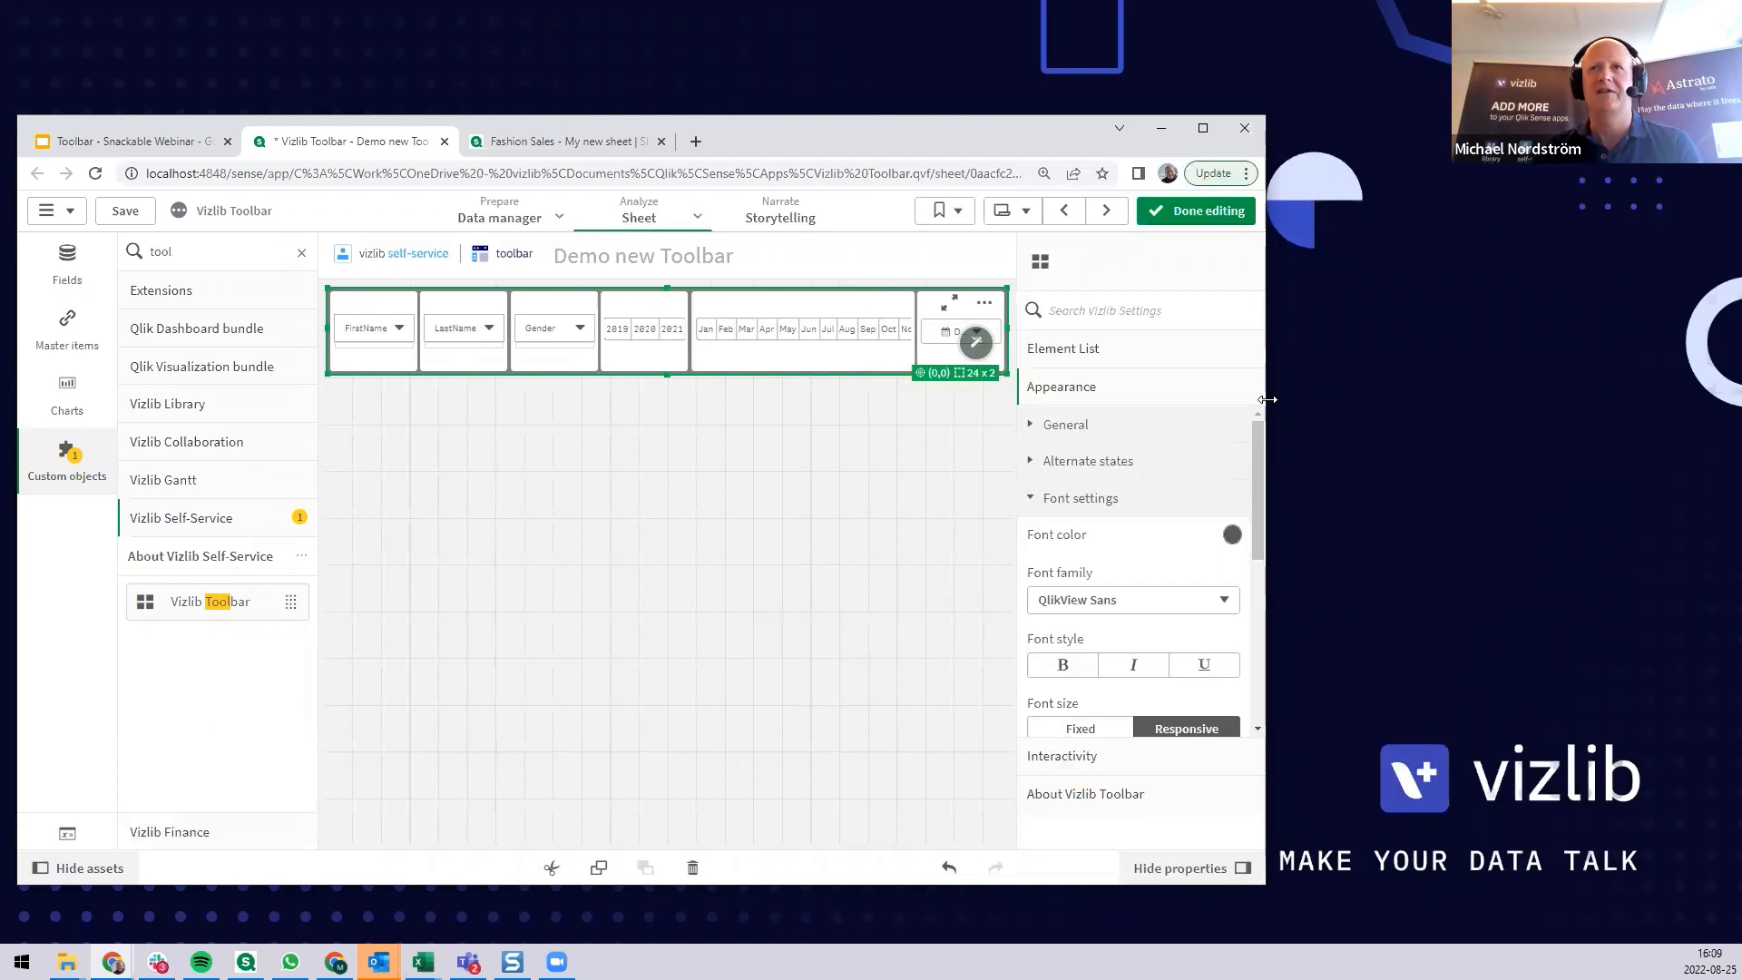
{"action": "left_click_drag", "start_coordinate": [1268, 399], "coordinate": [1558, 412]}
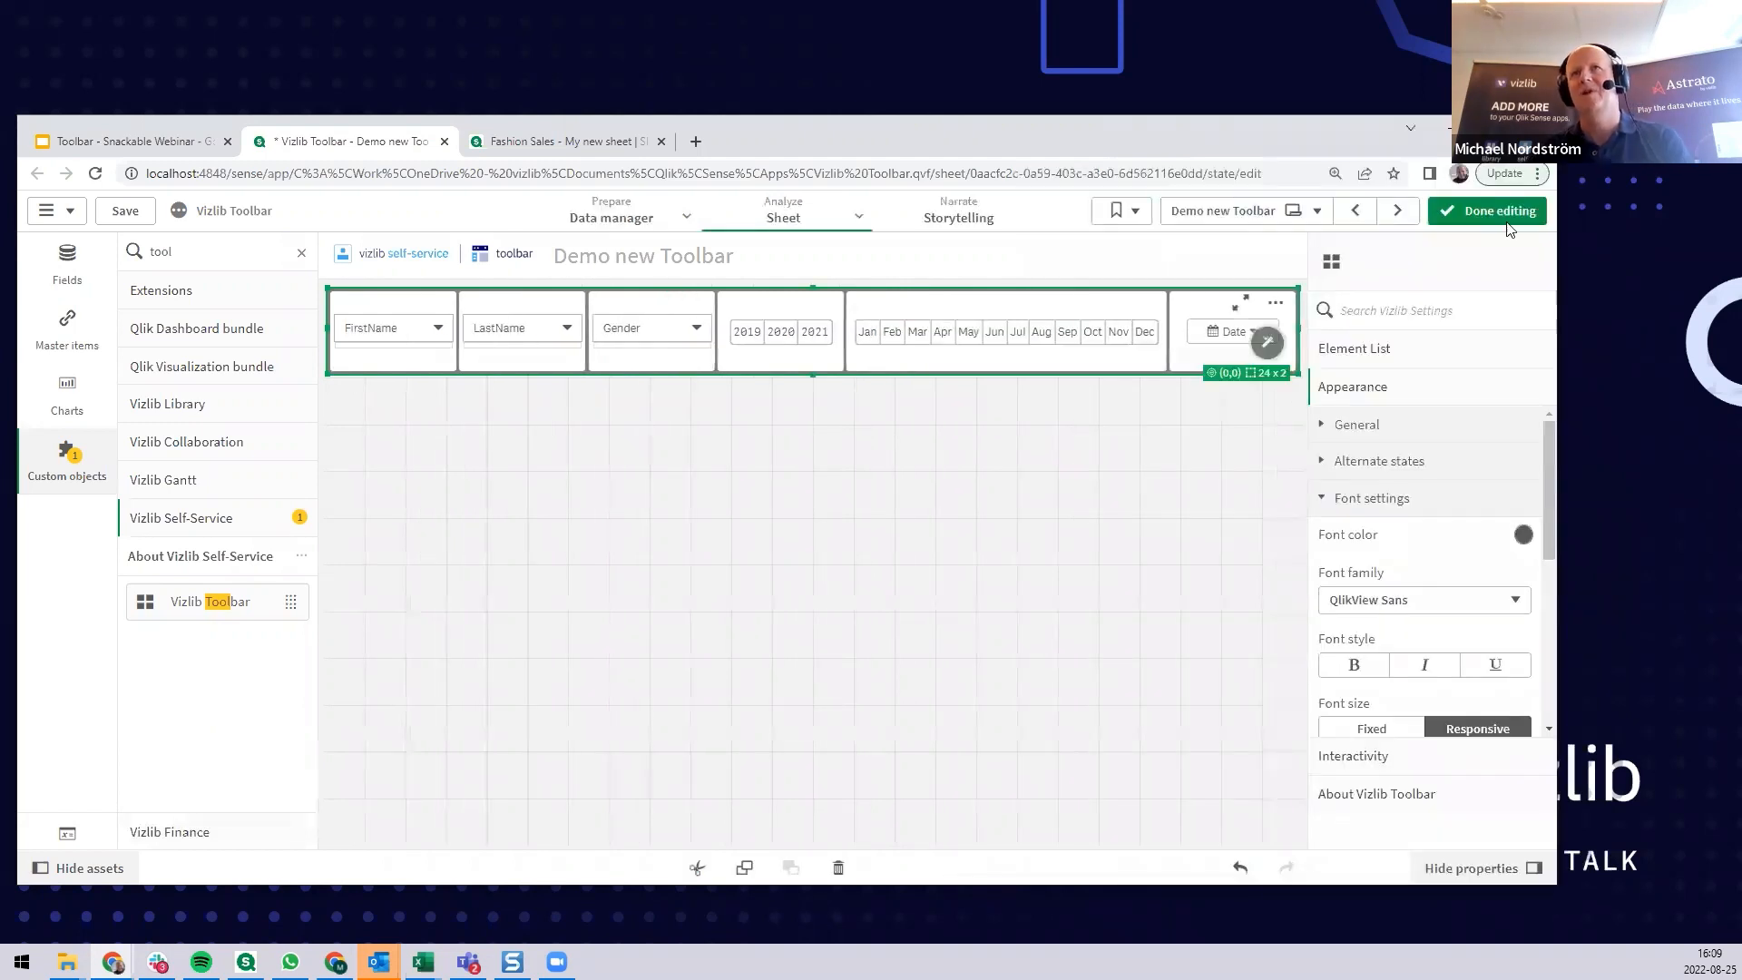
{"action": "left_click", "coordinate": [1494, 129]}
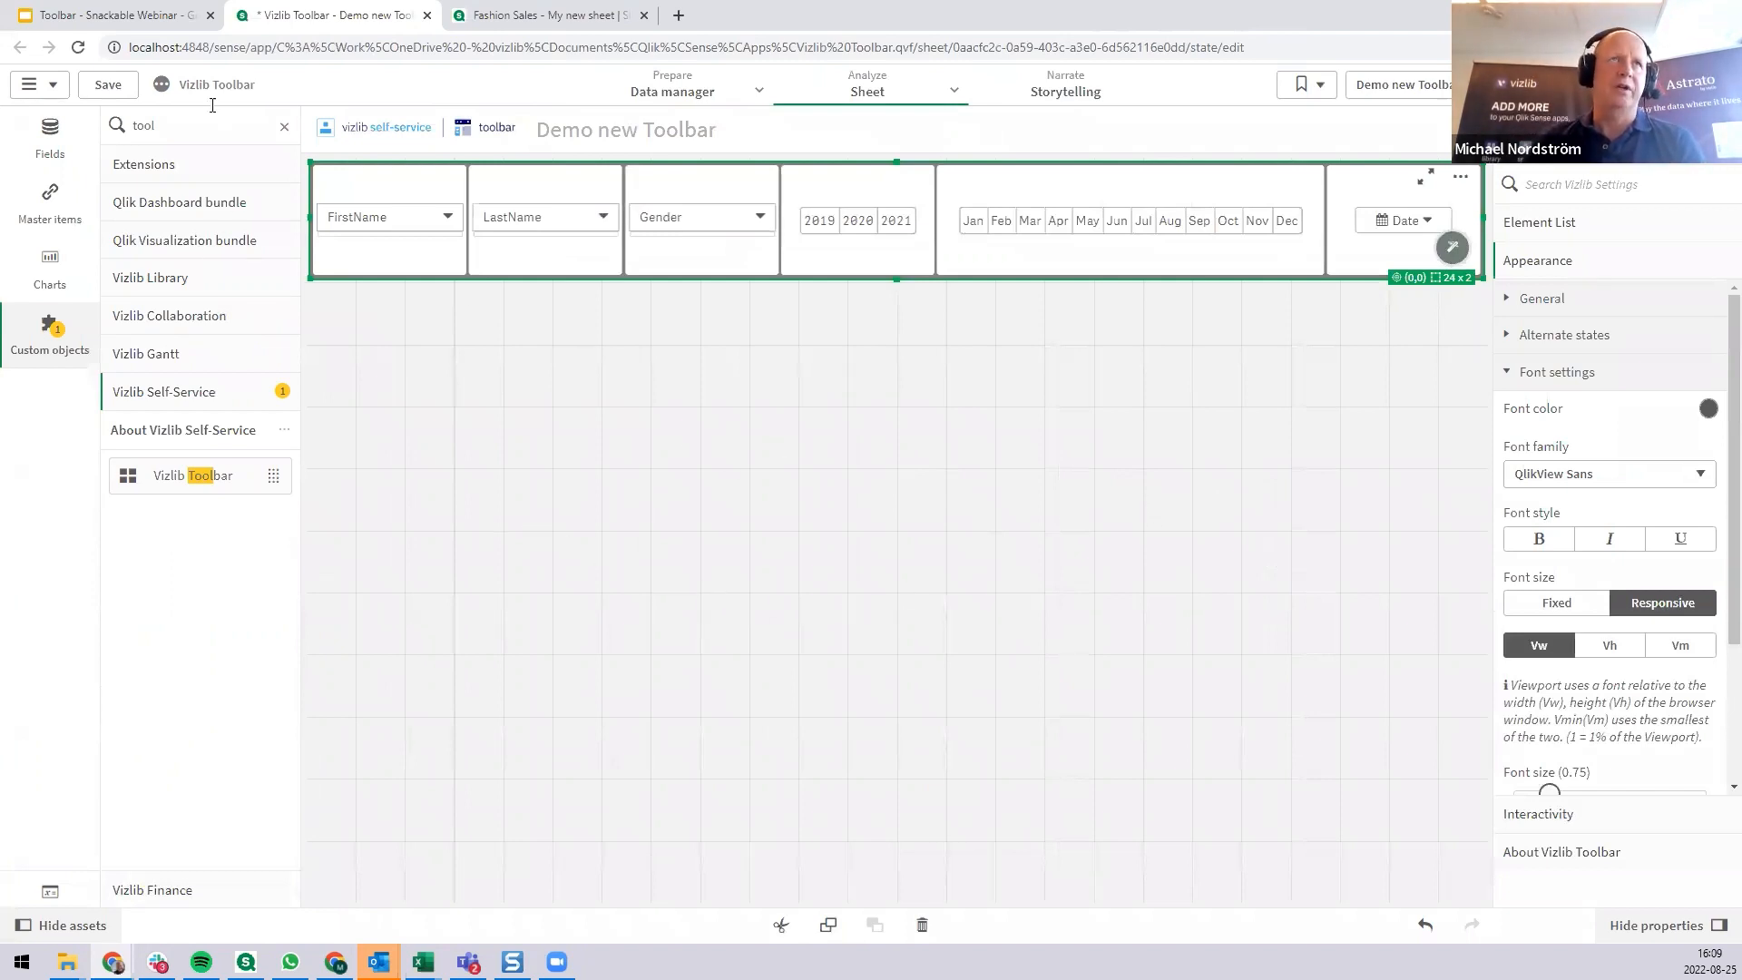
Add a second Vizlib Toolbar below the first, along the sheet's left edge, and size it to 4 x 10 grid cells.
{"action": "left_click_drag", "start_coordinate": [214, 481], "coordinate": [408, 433]}
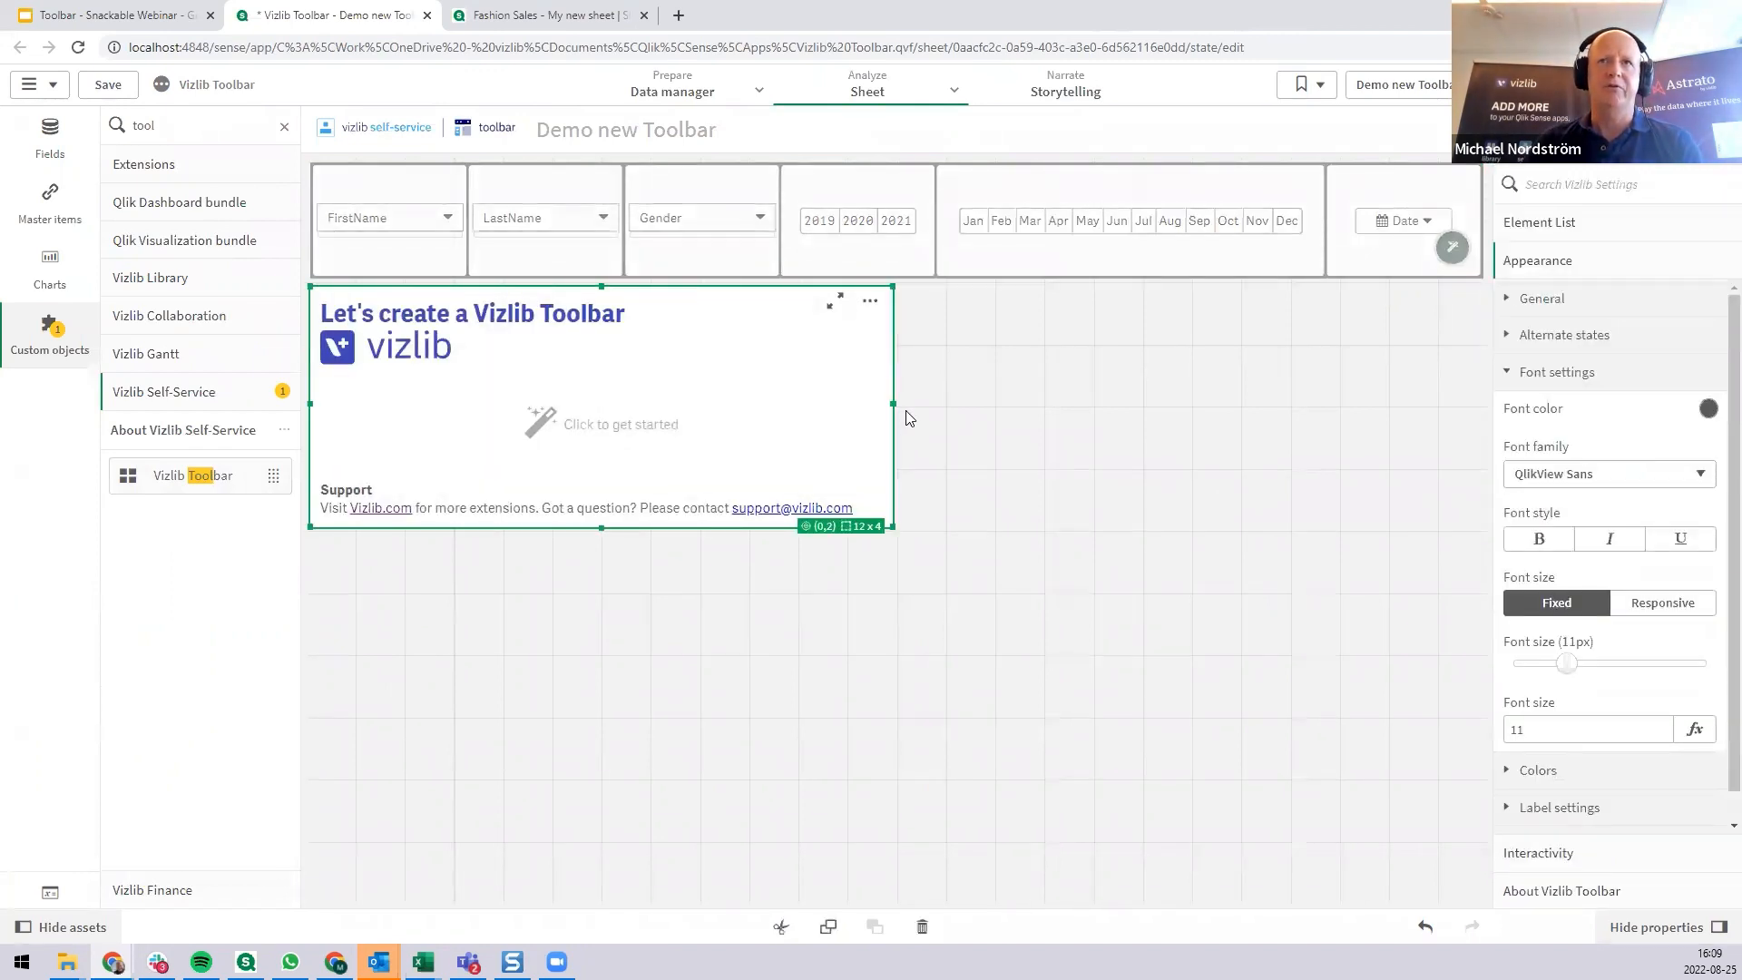
{"action": "left_click_drag", "start_coordinate": [894, 403], "coordinate": [533, 408]}
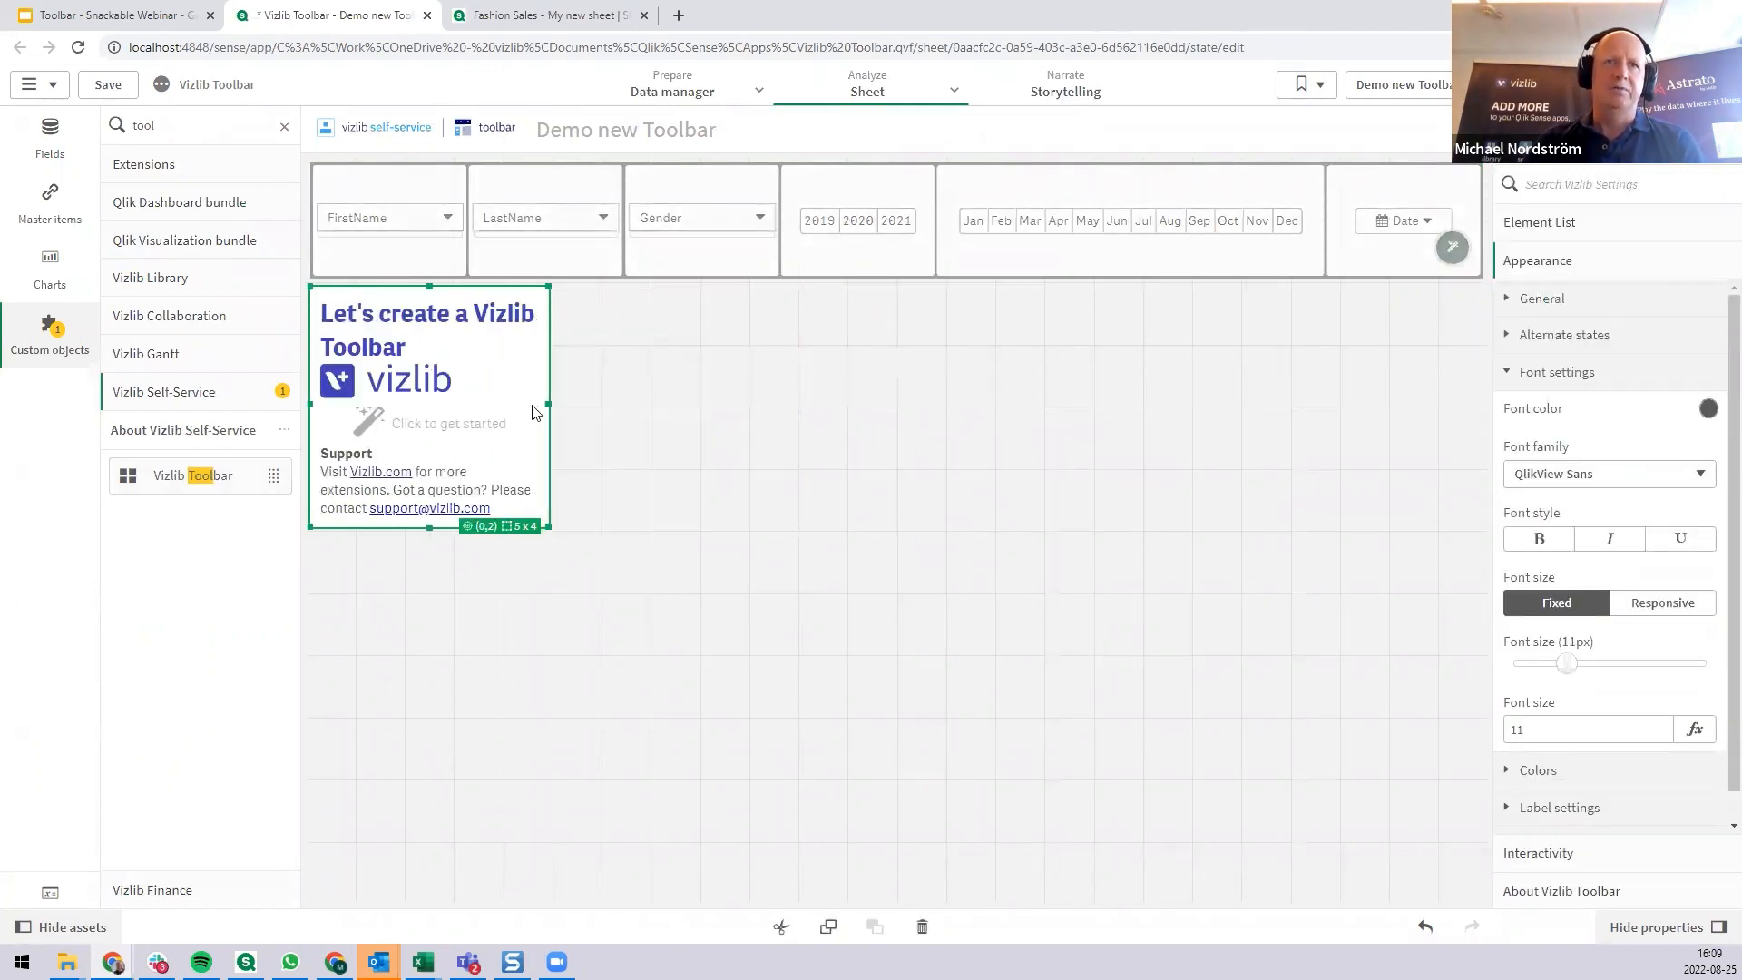
{"action": "left_click_drag", "start_coordinate": [423, 611], "coordinate": [428, 900]}
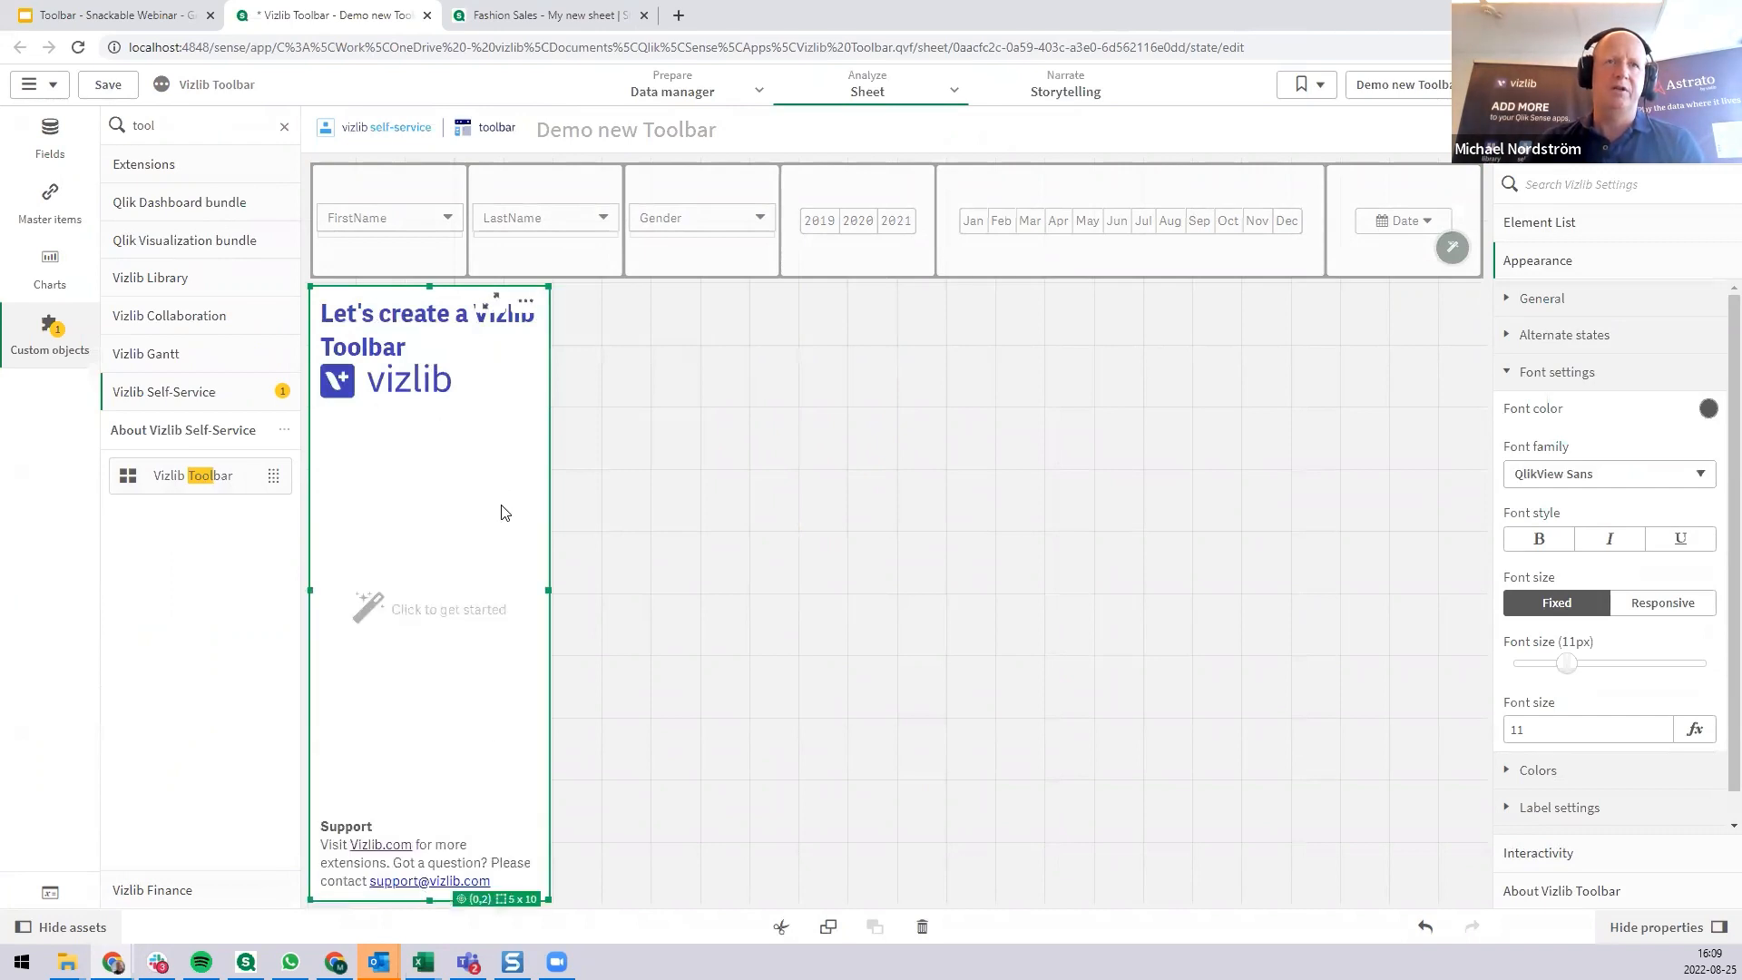
{"action": "left_click_drag", "start_coordinate": [548, 590], "coordinate": [497, 599]}
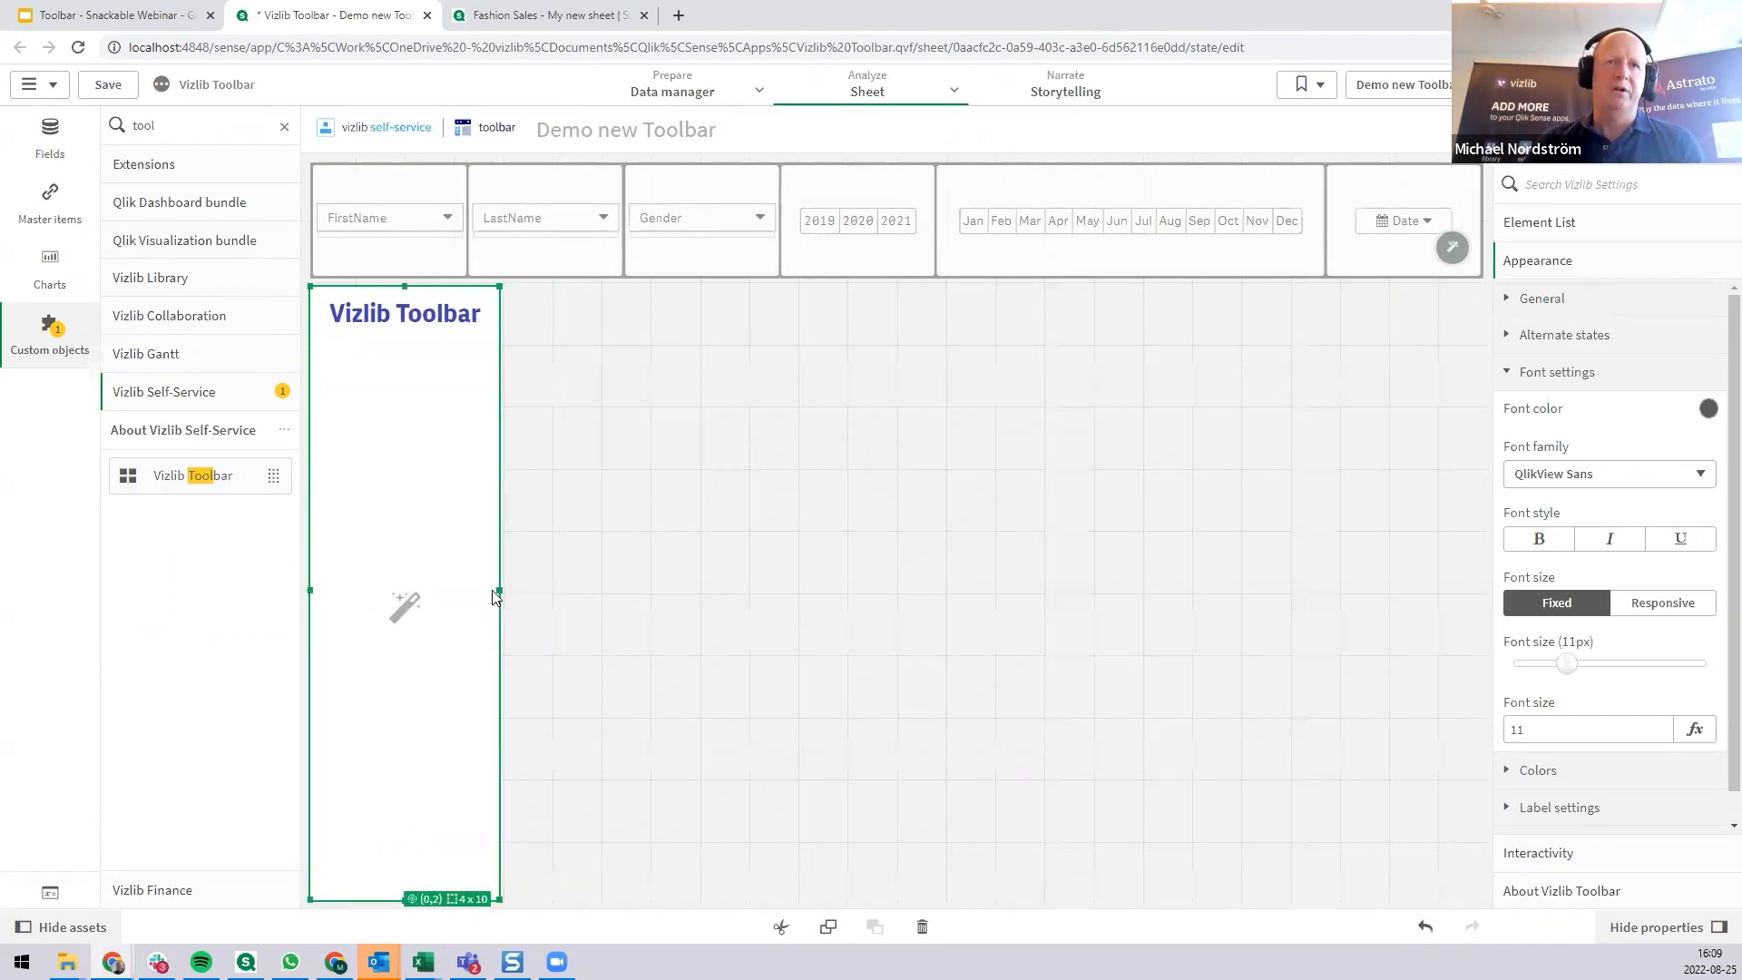
Start the new toolbar's layout from the 1 Column, 5 Rows template with the None display option.
{"action": "left_click", "coordinate": [406, 623]}
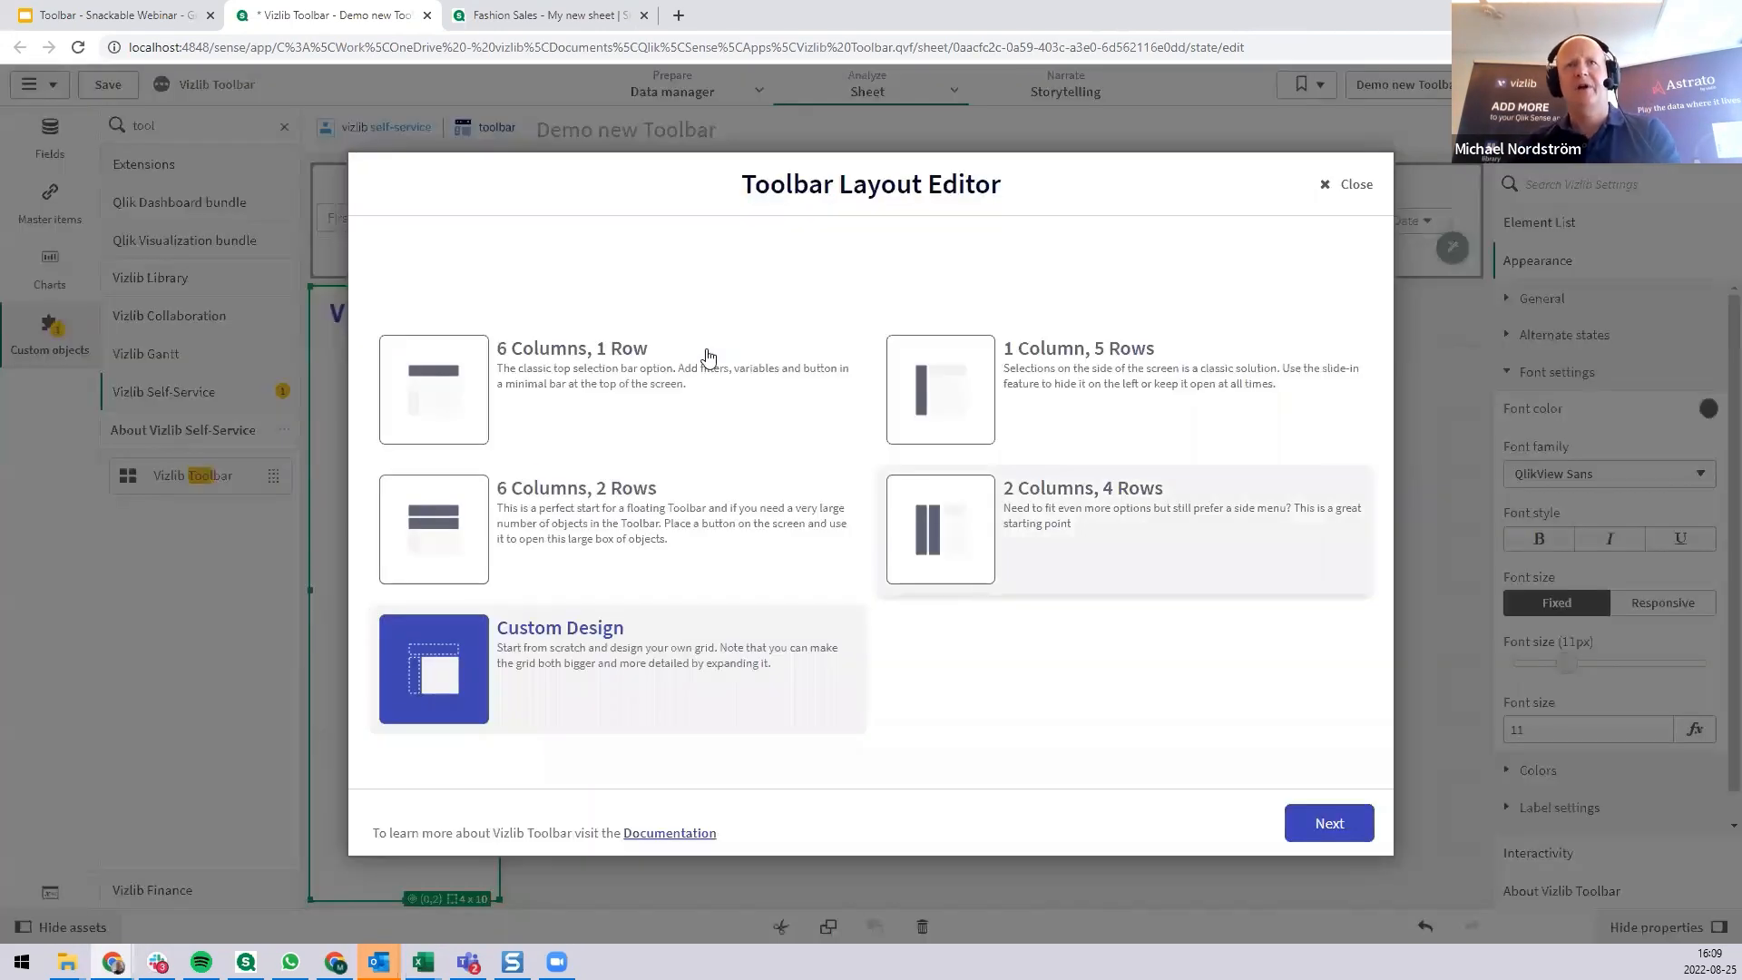
{"action": "left_click", "coordinate": [1028, 377]}
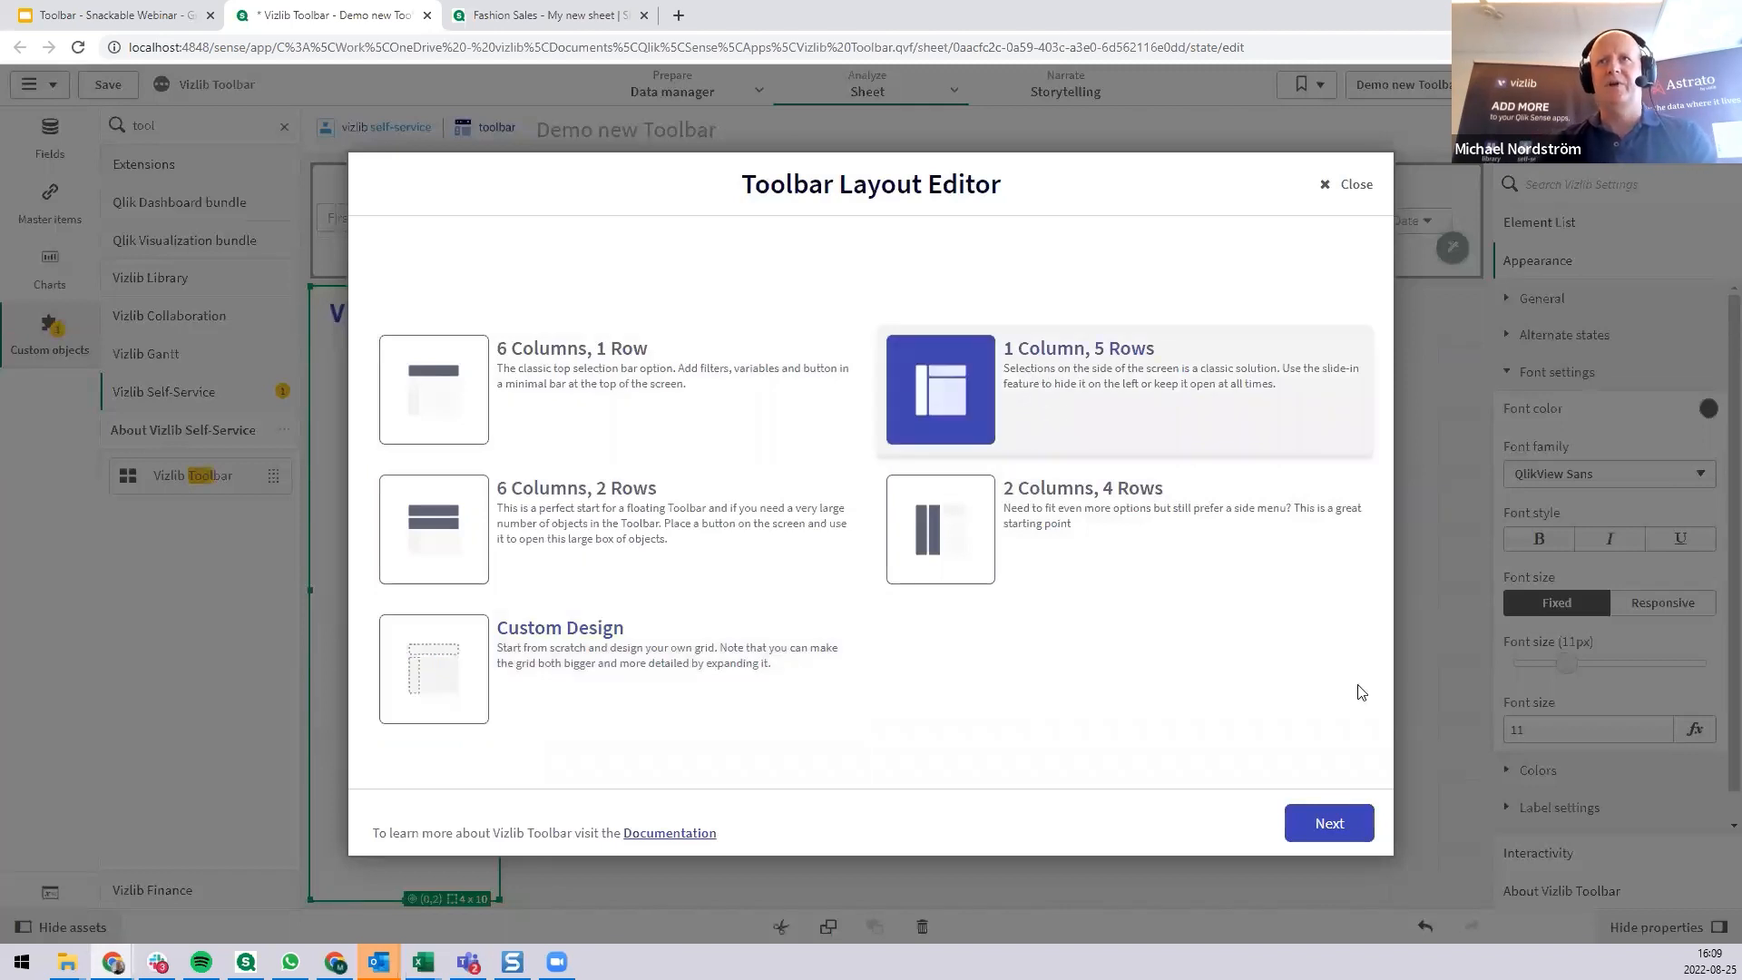
{"action": "left_click", "coordinate": [1346, 829]}
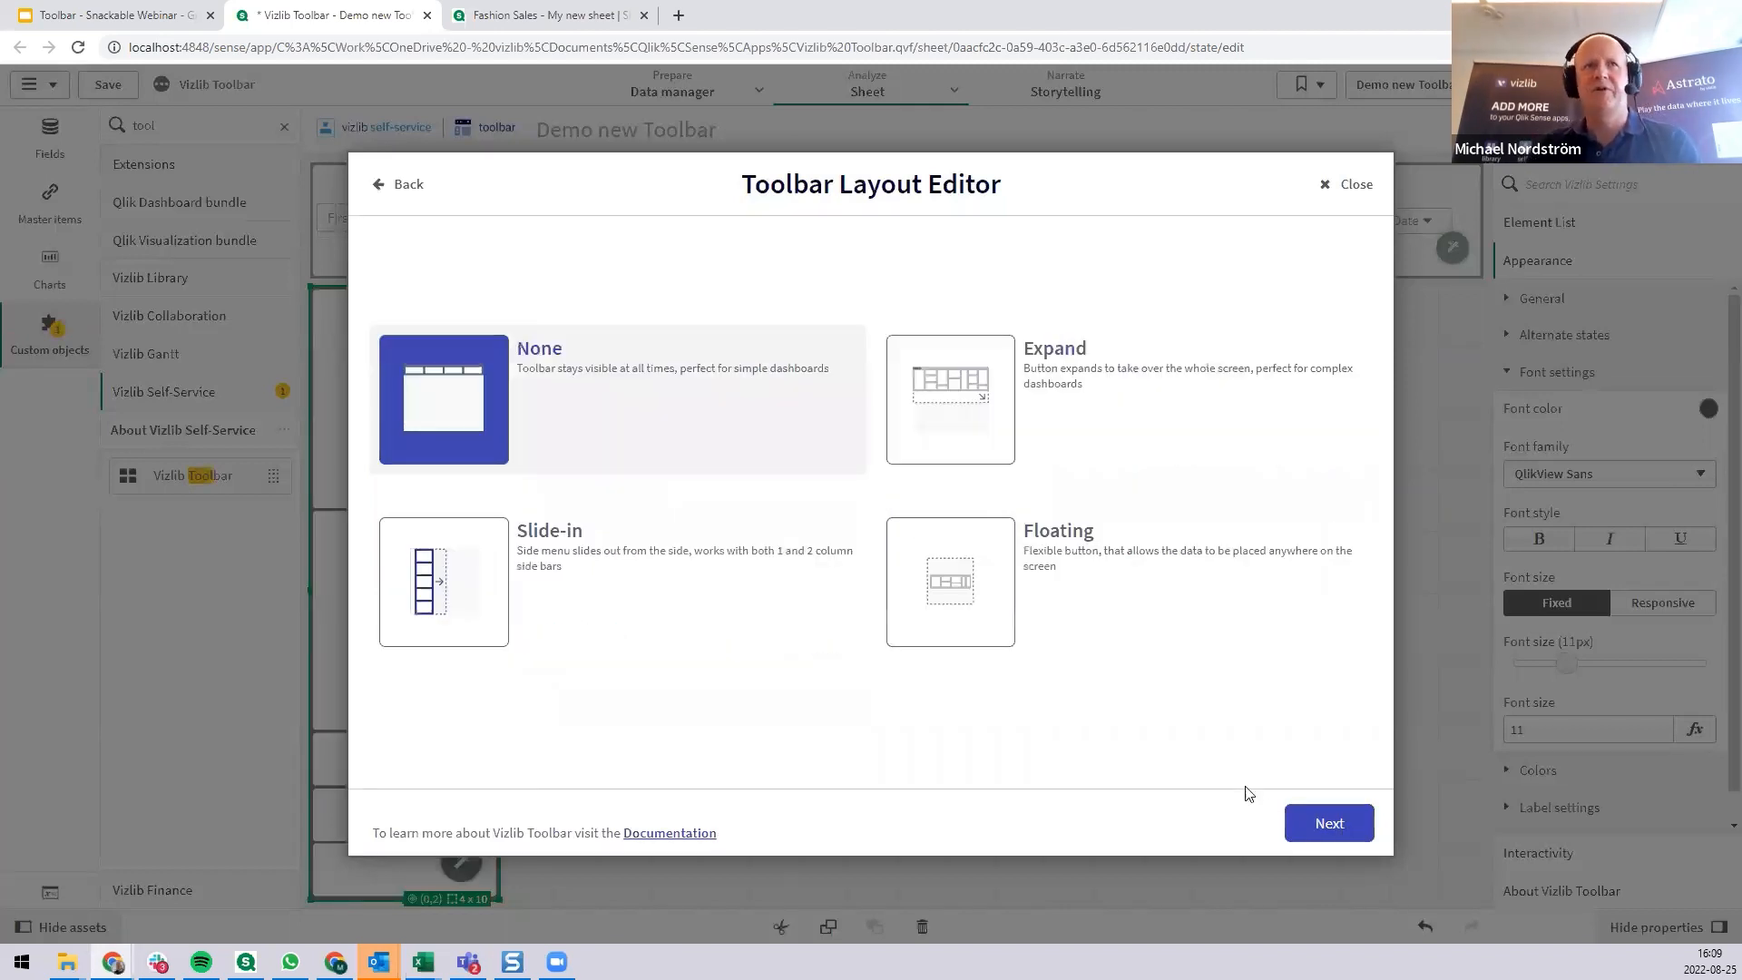
{"action": "left_click", "coordinate": [1327, 827]}
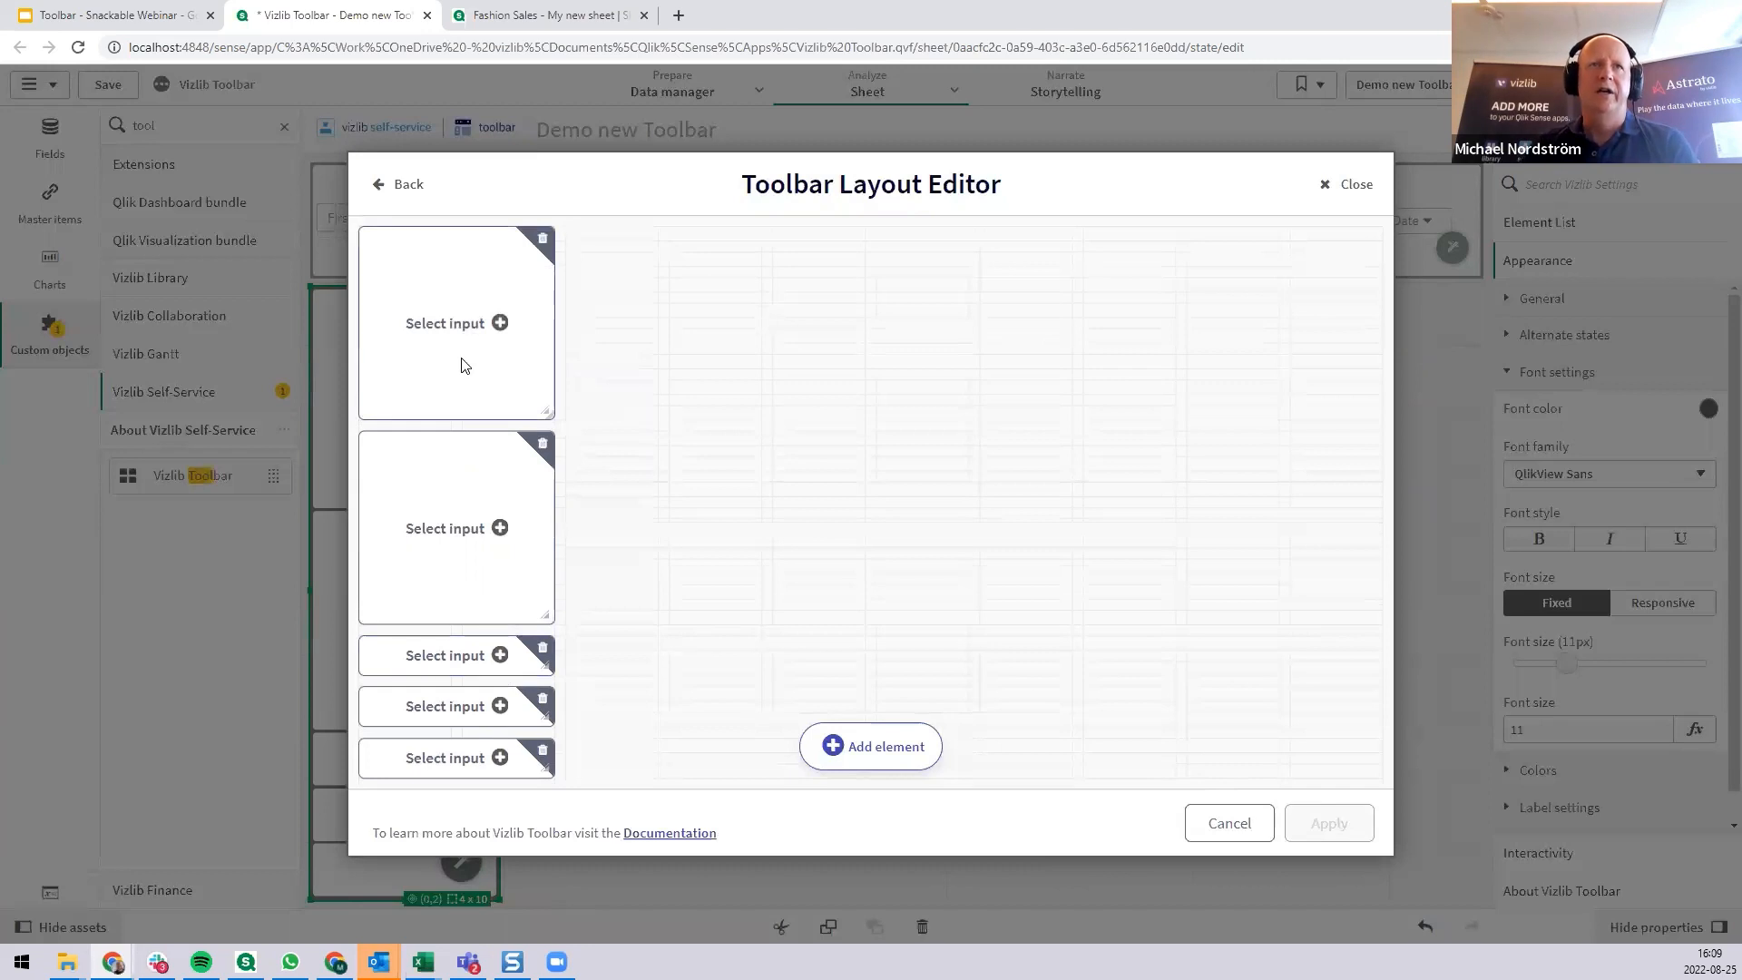
Assign the Country dimension to the first element of the vertical toolbar.
{"action": "left_click", "coordinate": [461, 325]}
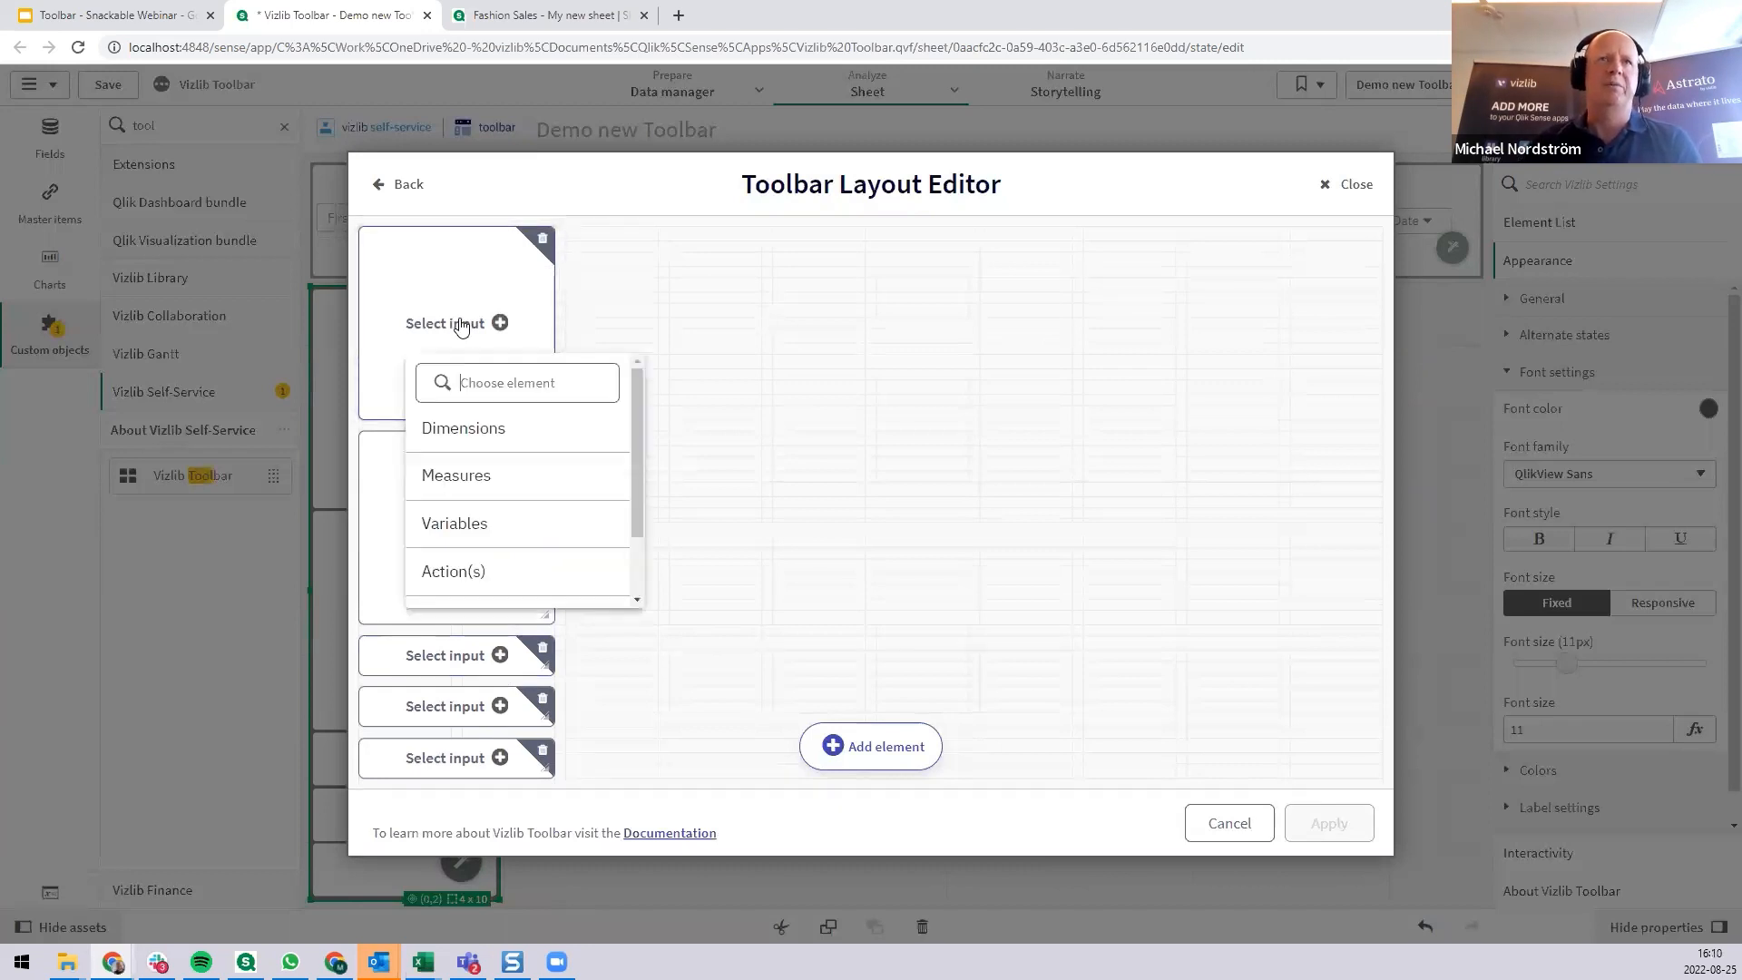
{"action": "left_click", "coordinate": [482, 428]}
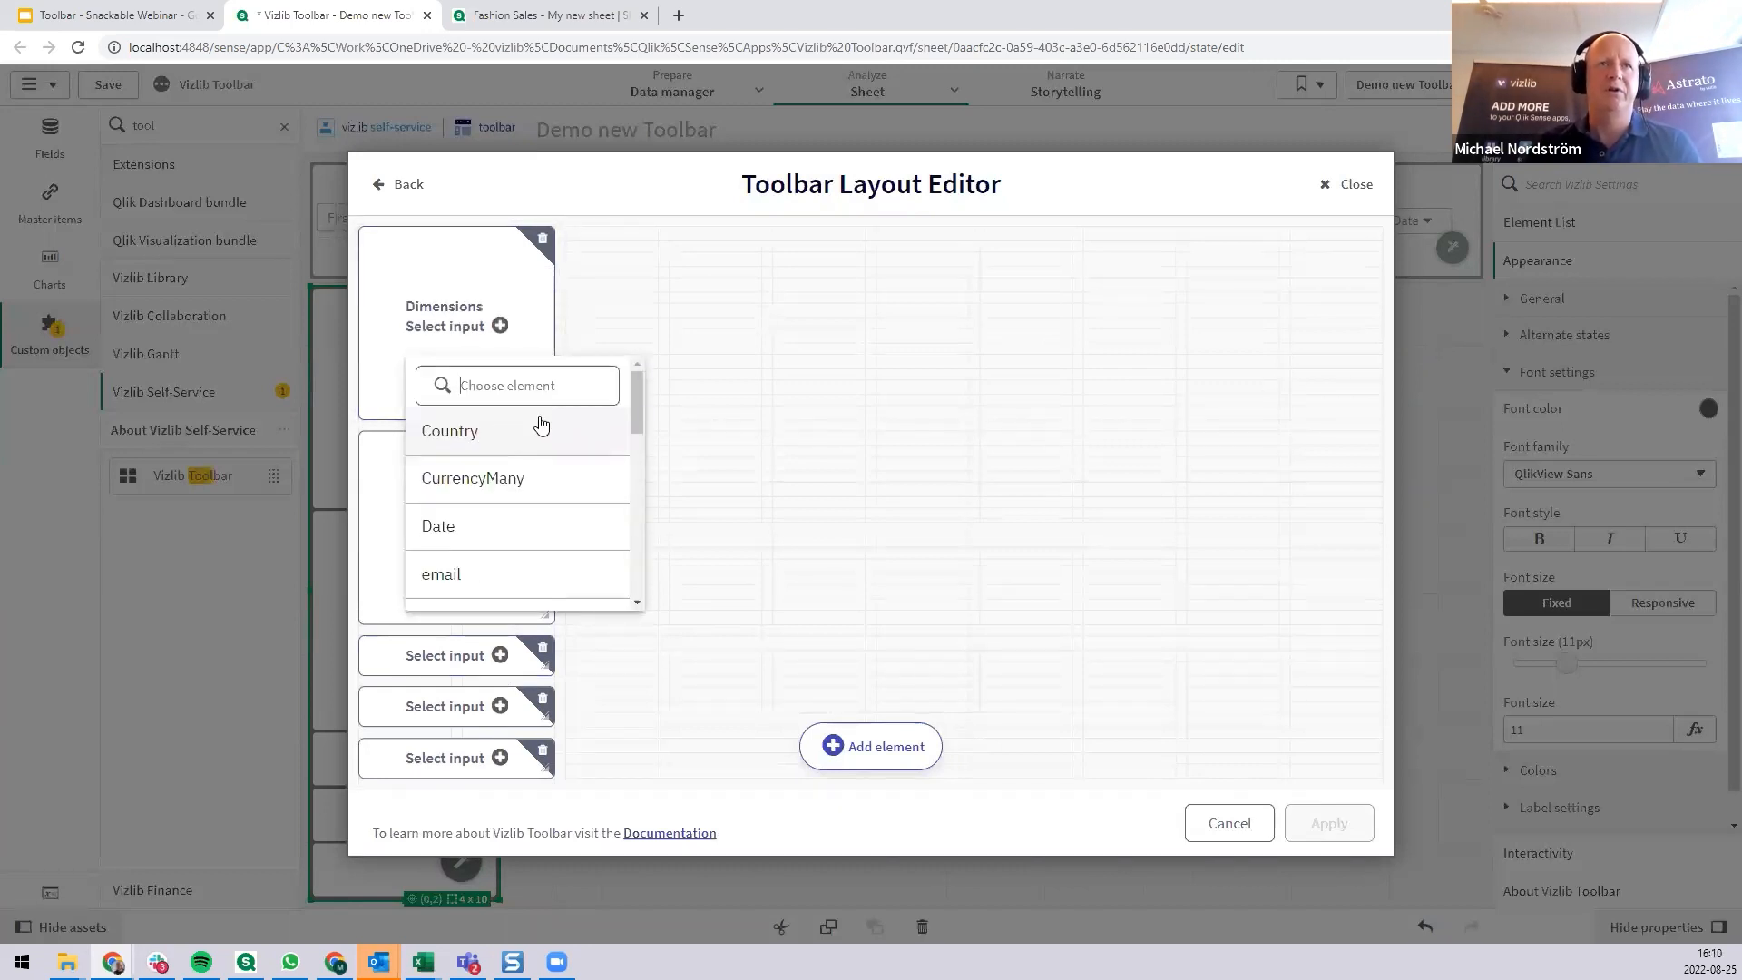
{"action": "left_click", "coordinate": [491, 436]}
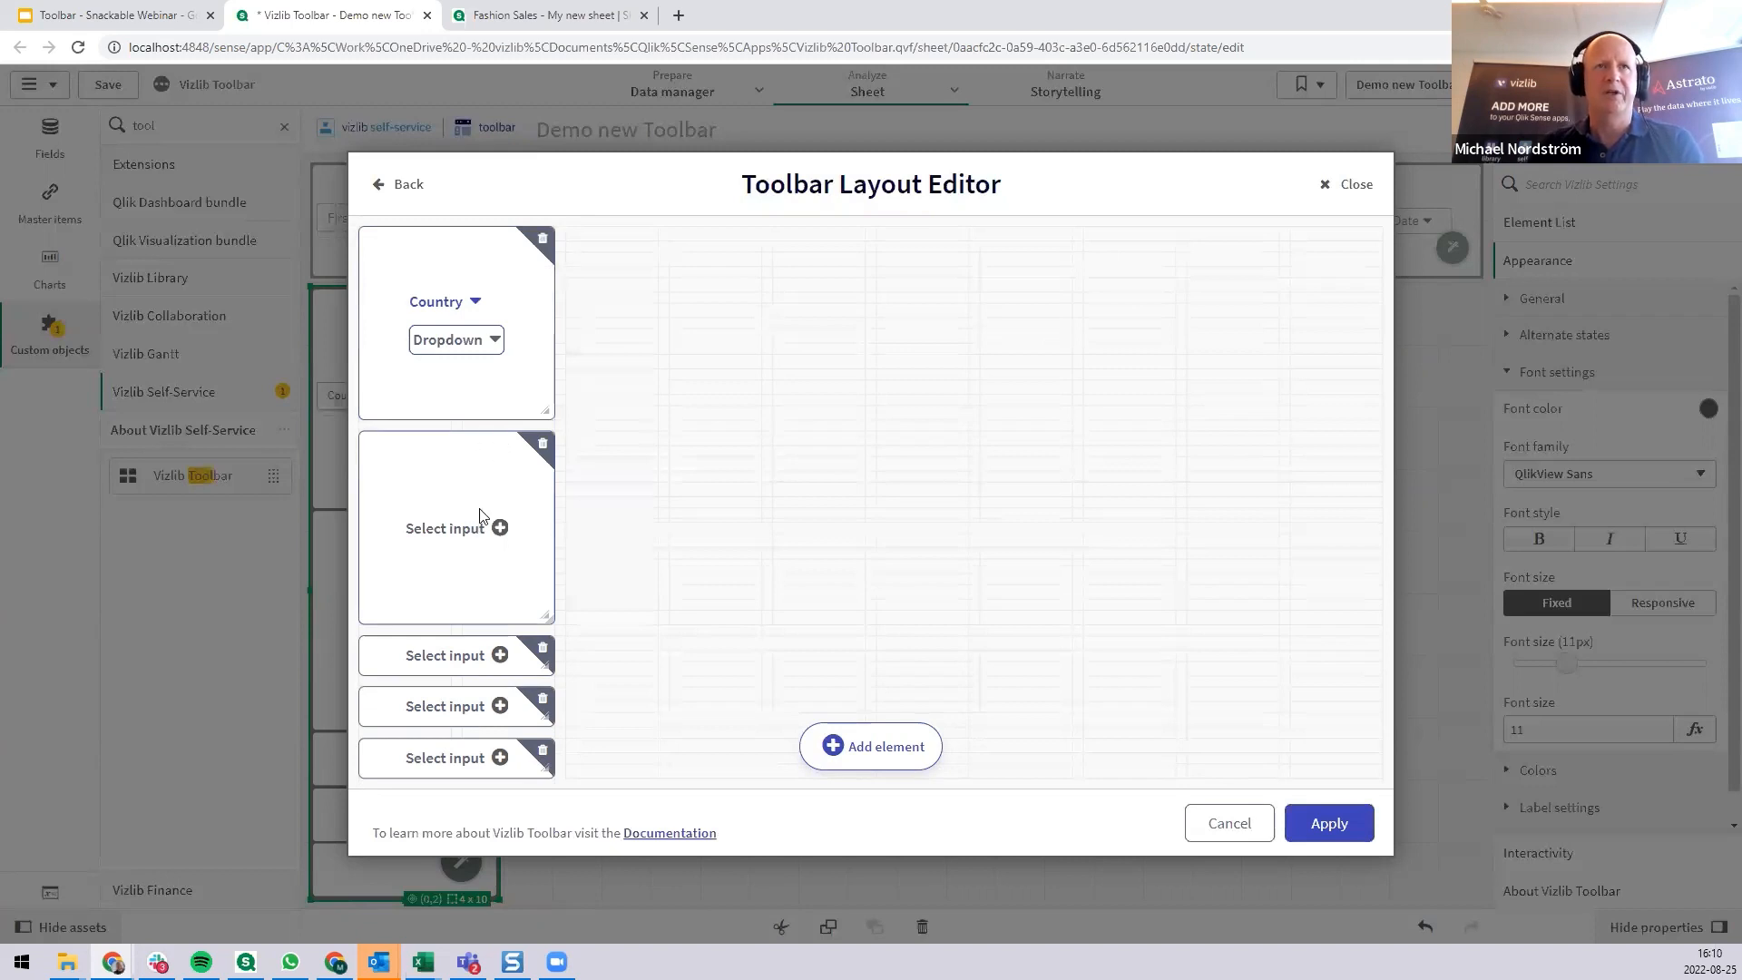
Delete the empty element below Country and move the three remaining empty elements up to stack directly beneath it.
{"action": "left_click", "coordinate": [541, 448]}
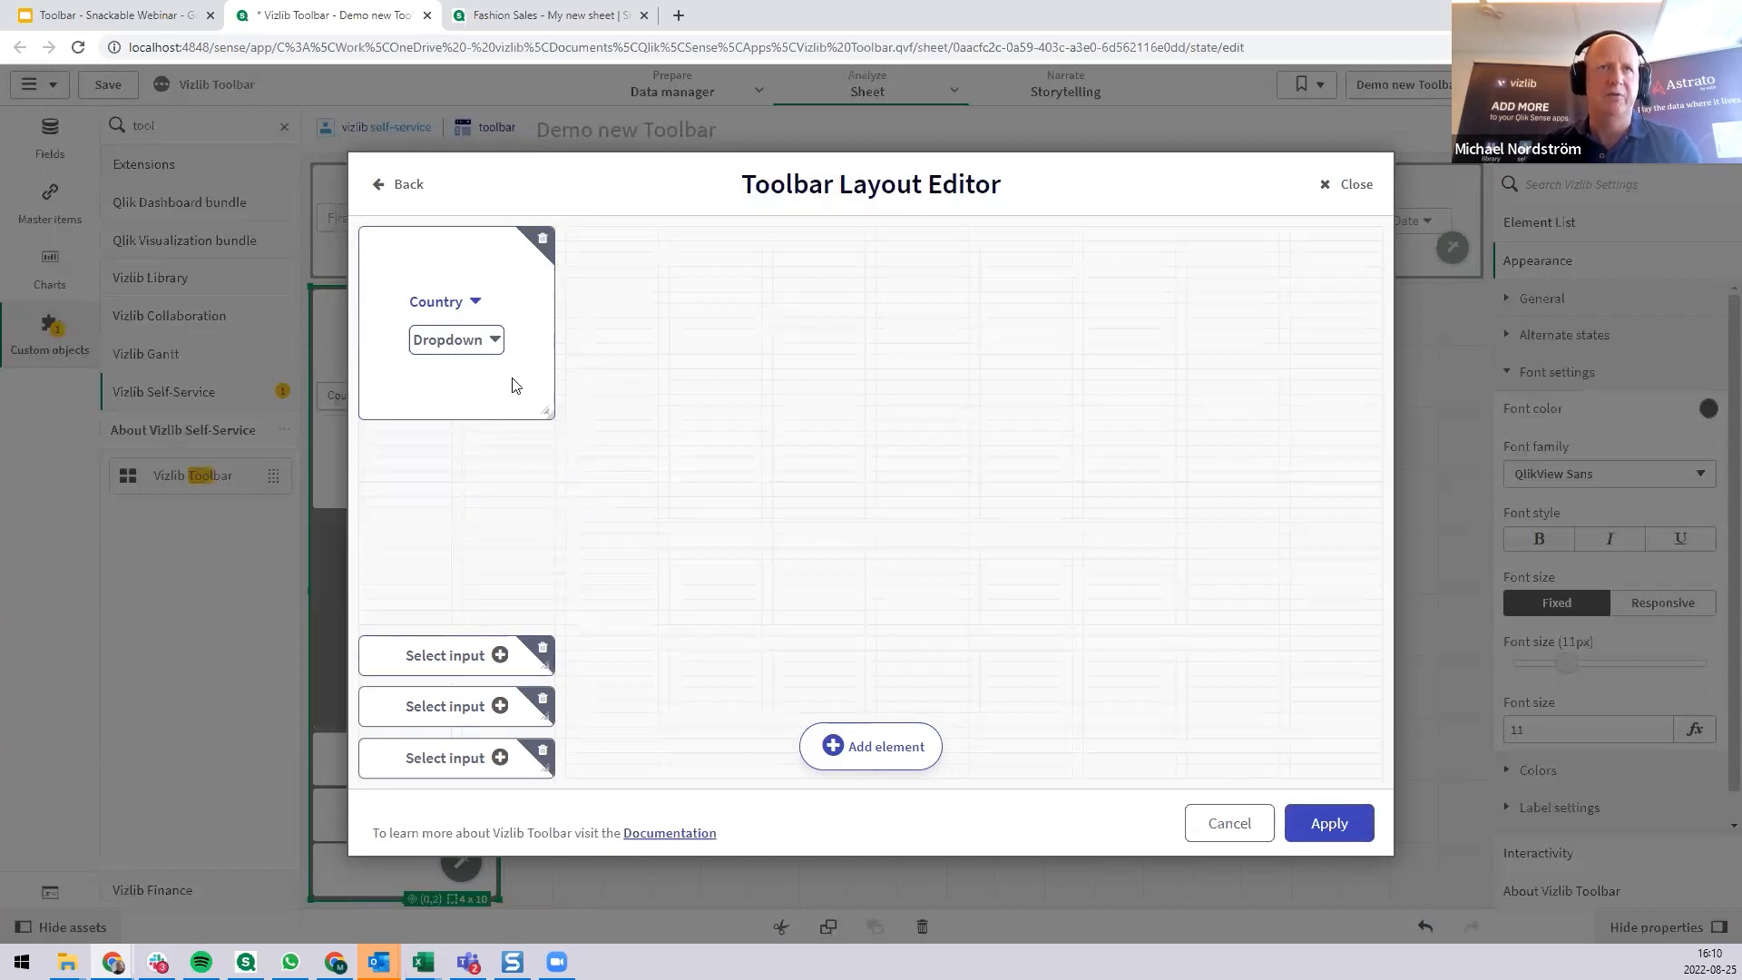
{"action": "left_click_drag", "start_coordinate": [441, 639], "coordinate": [454, 449]}
{"action": "left_click", "coordinate": [457, 451]}
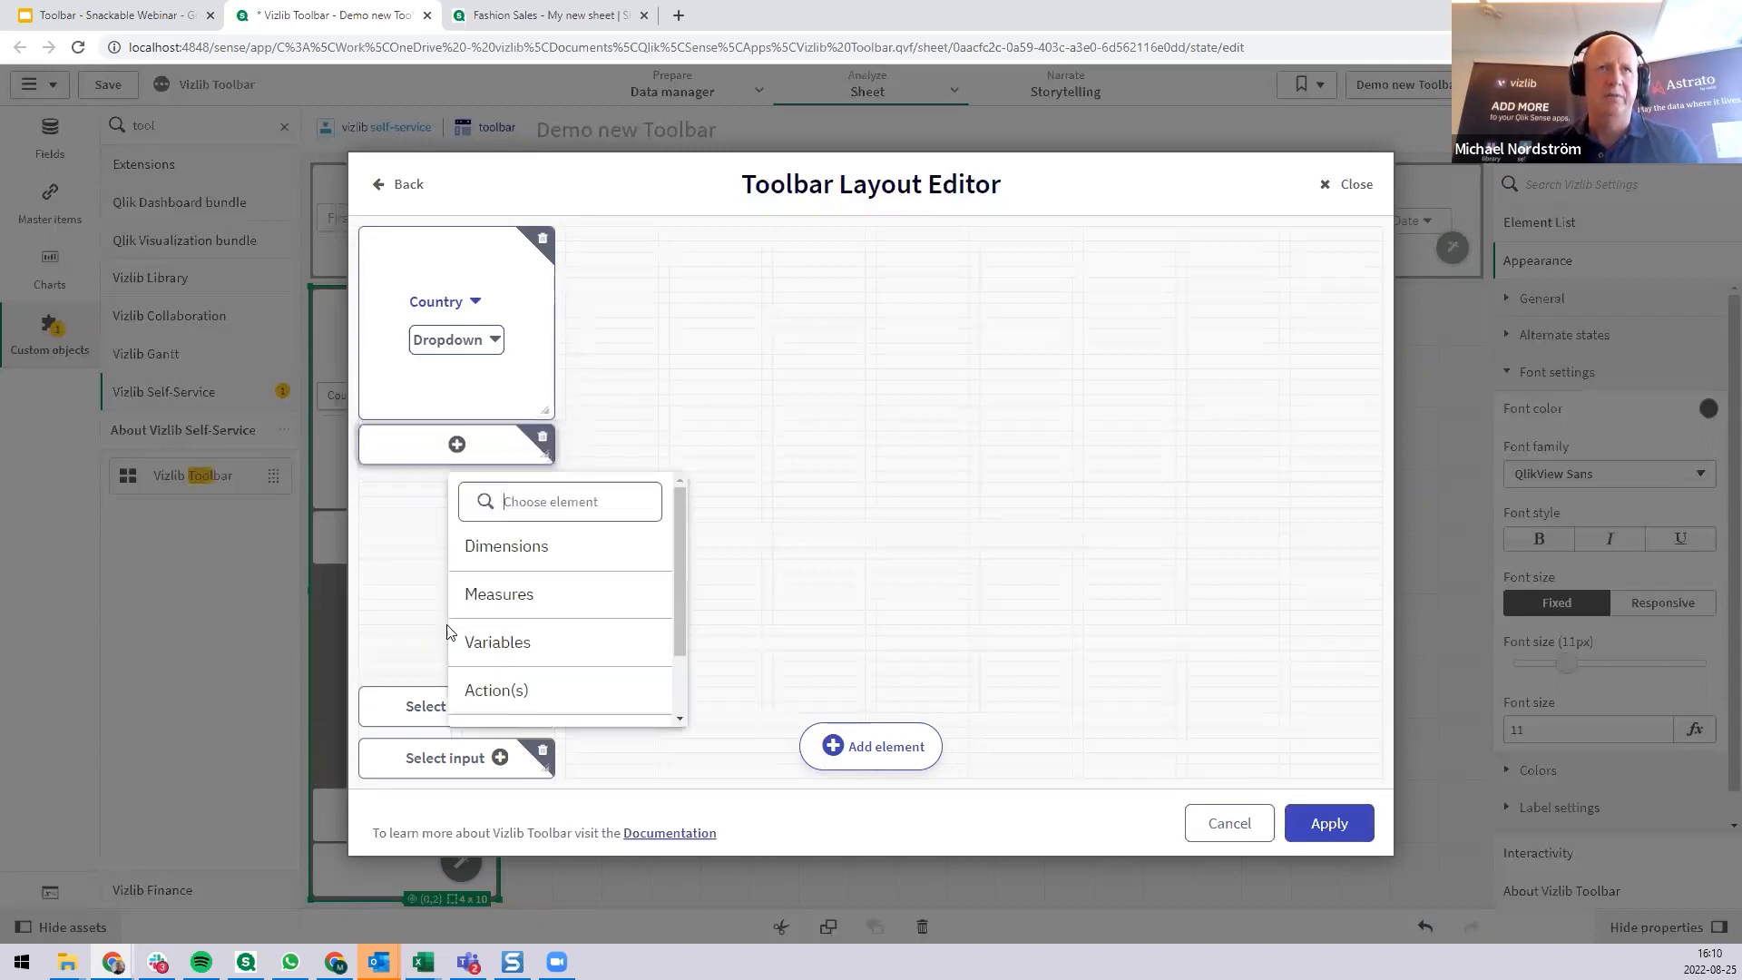
{"action": "left_click_drag", "start_coordinate": [407, 713], "coordinate": [410, 505]}
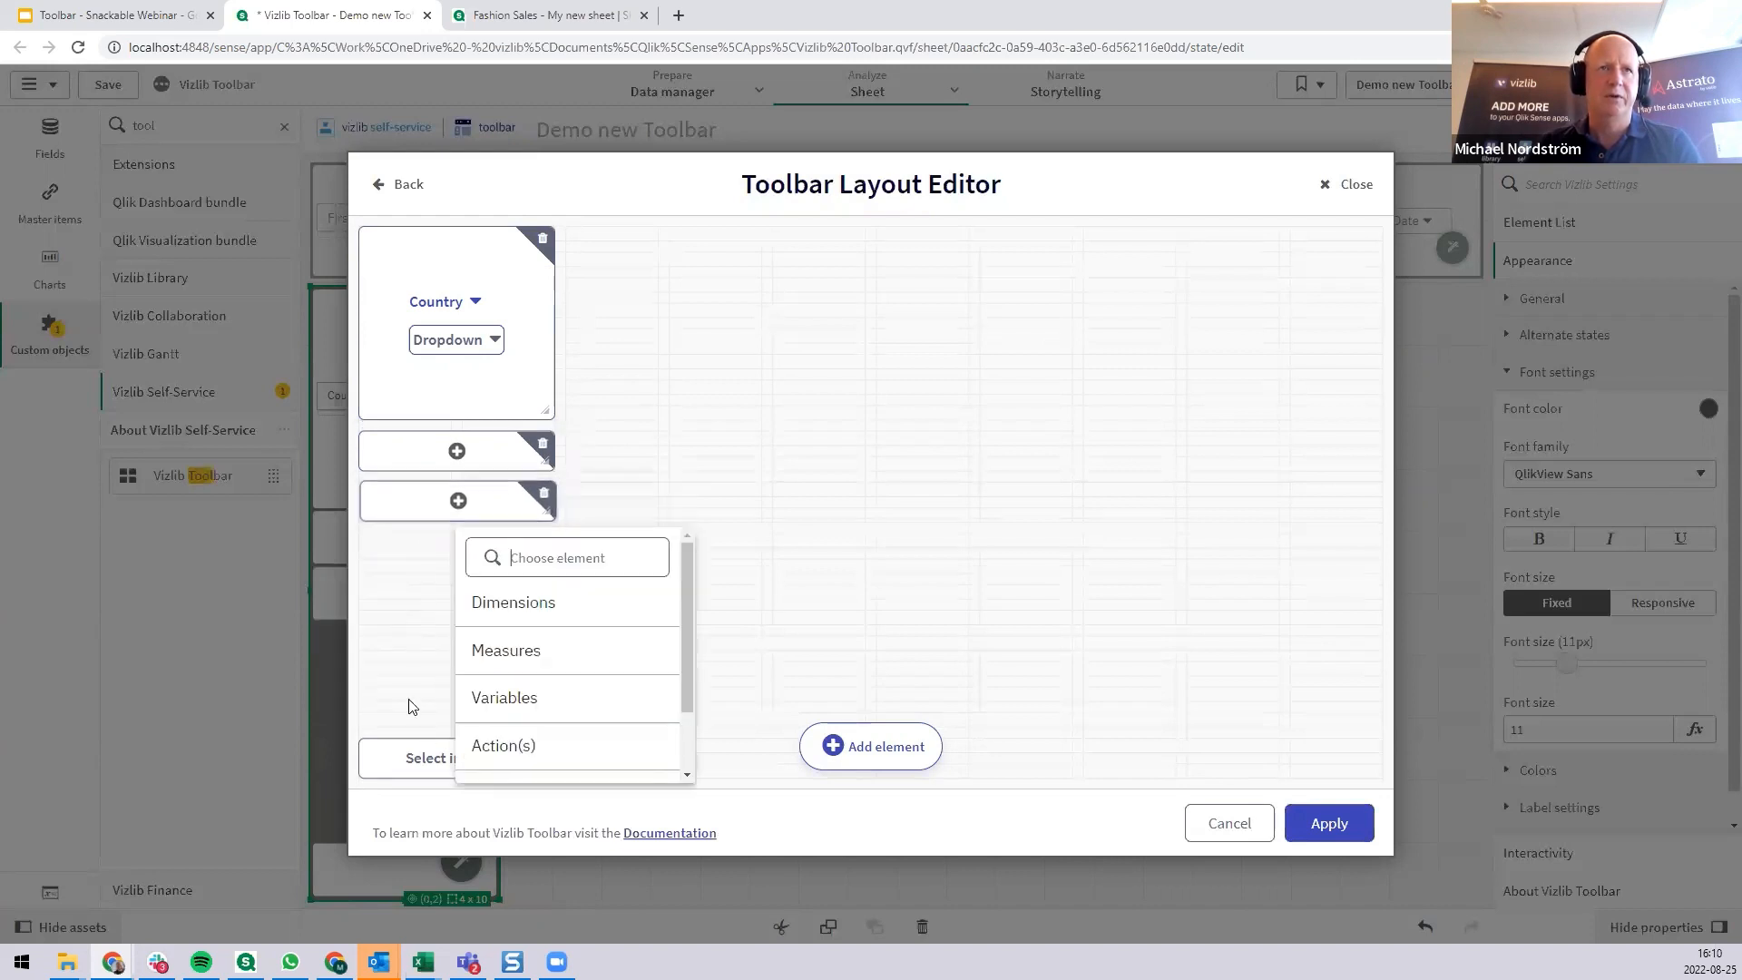
{"action": "left_click_drag", "start_coordinate": [402, 762], "coordinate": [407, 558]}
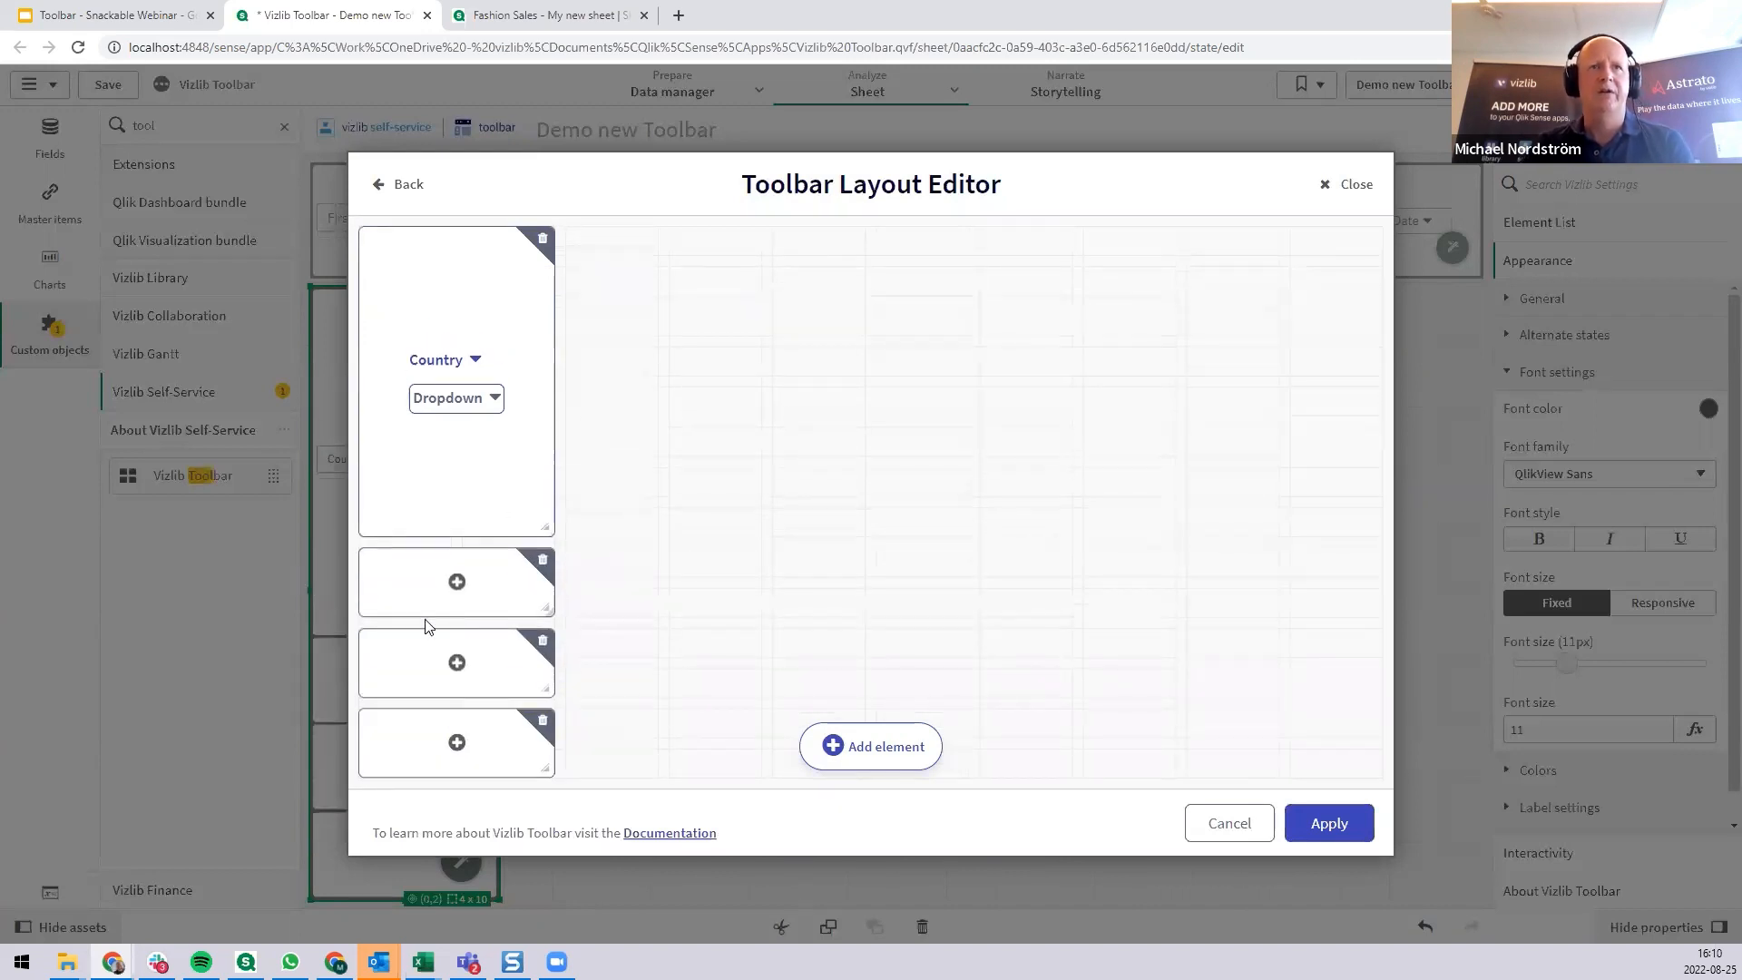
Assign the variables vOnOff and vInputValue to the first two empty elements below Country.
{"action": "left_click", "coordinate": [456, 583]}
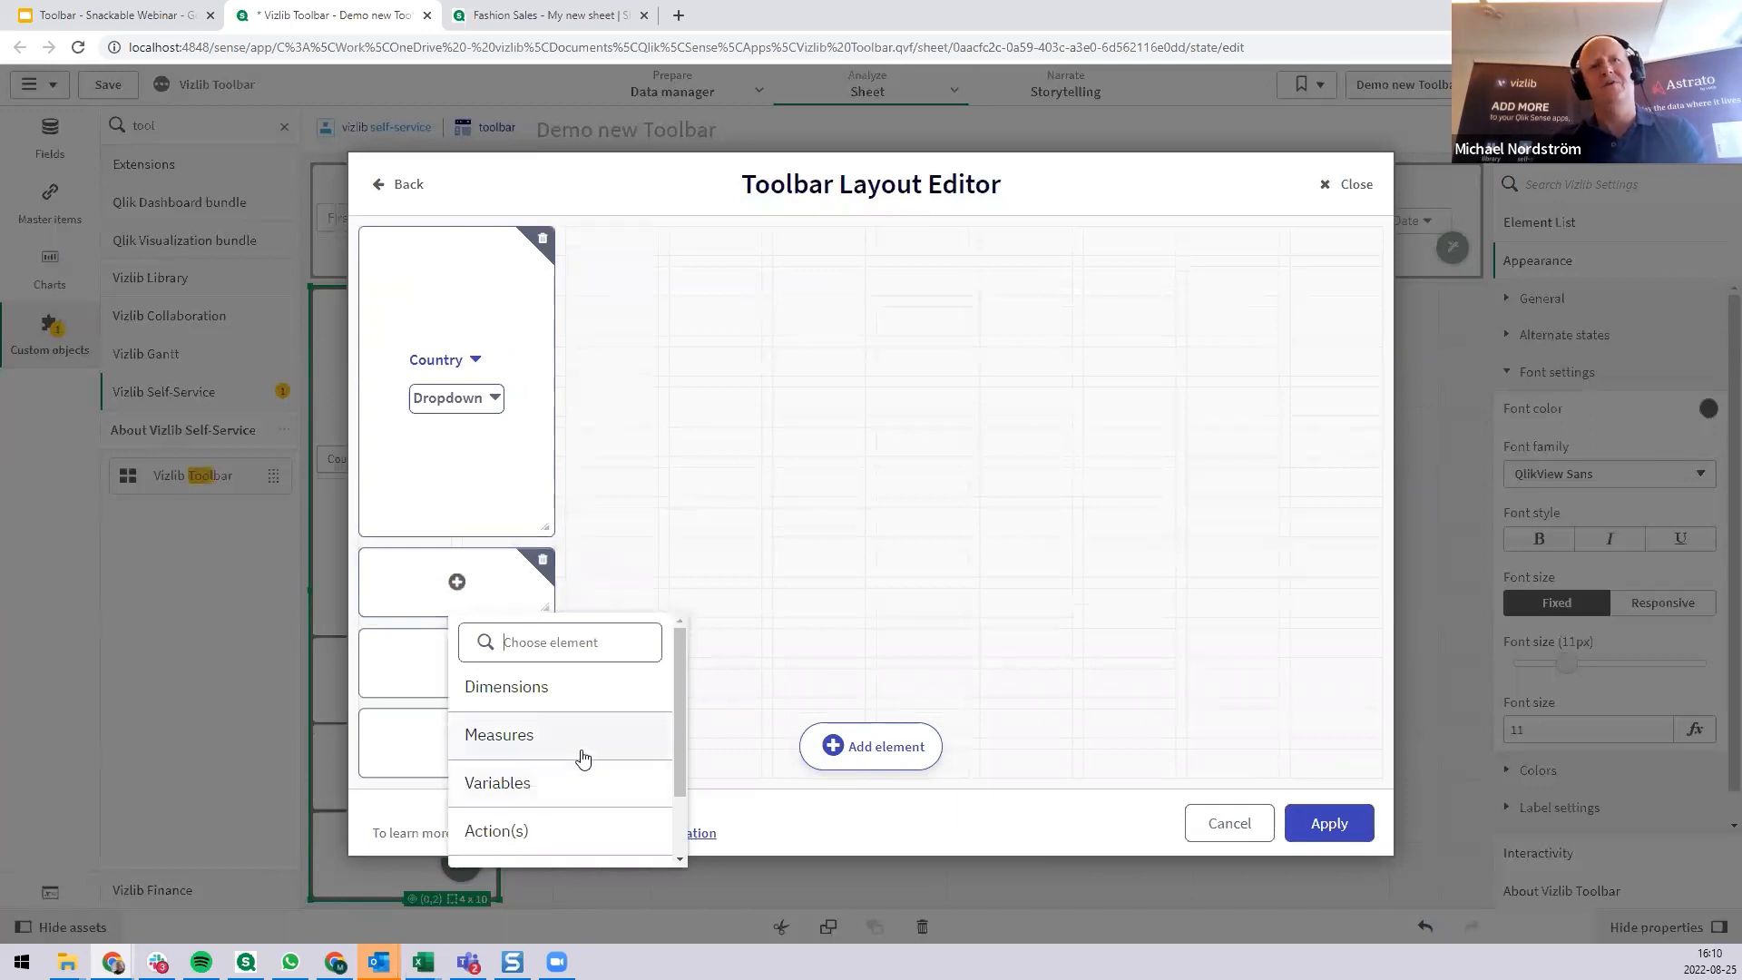
{"action": "left_click", "coordinate": [579, 790]}
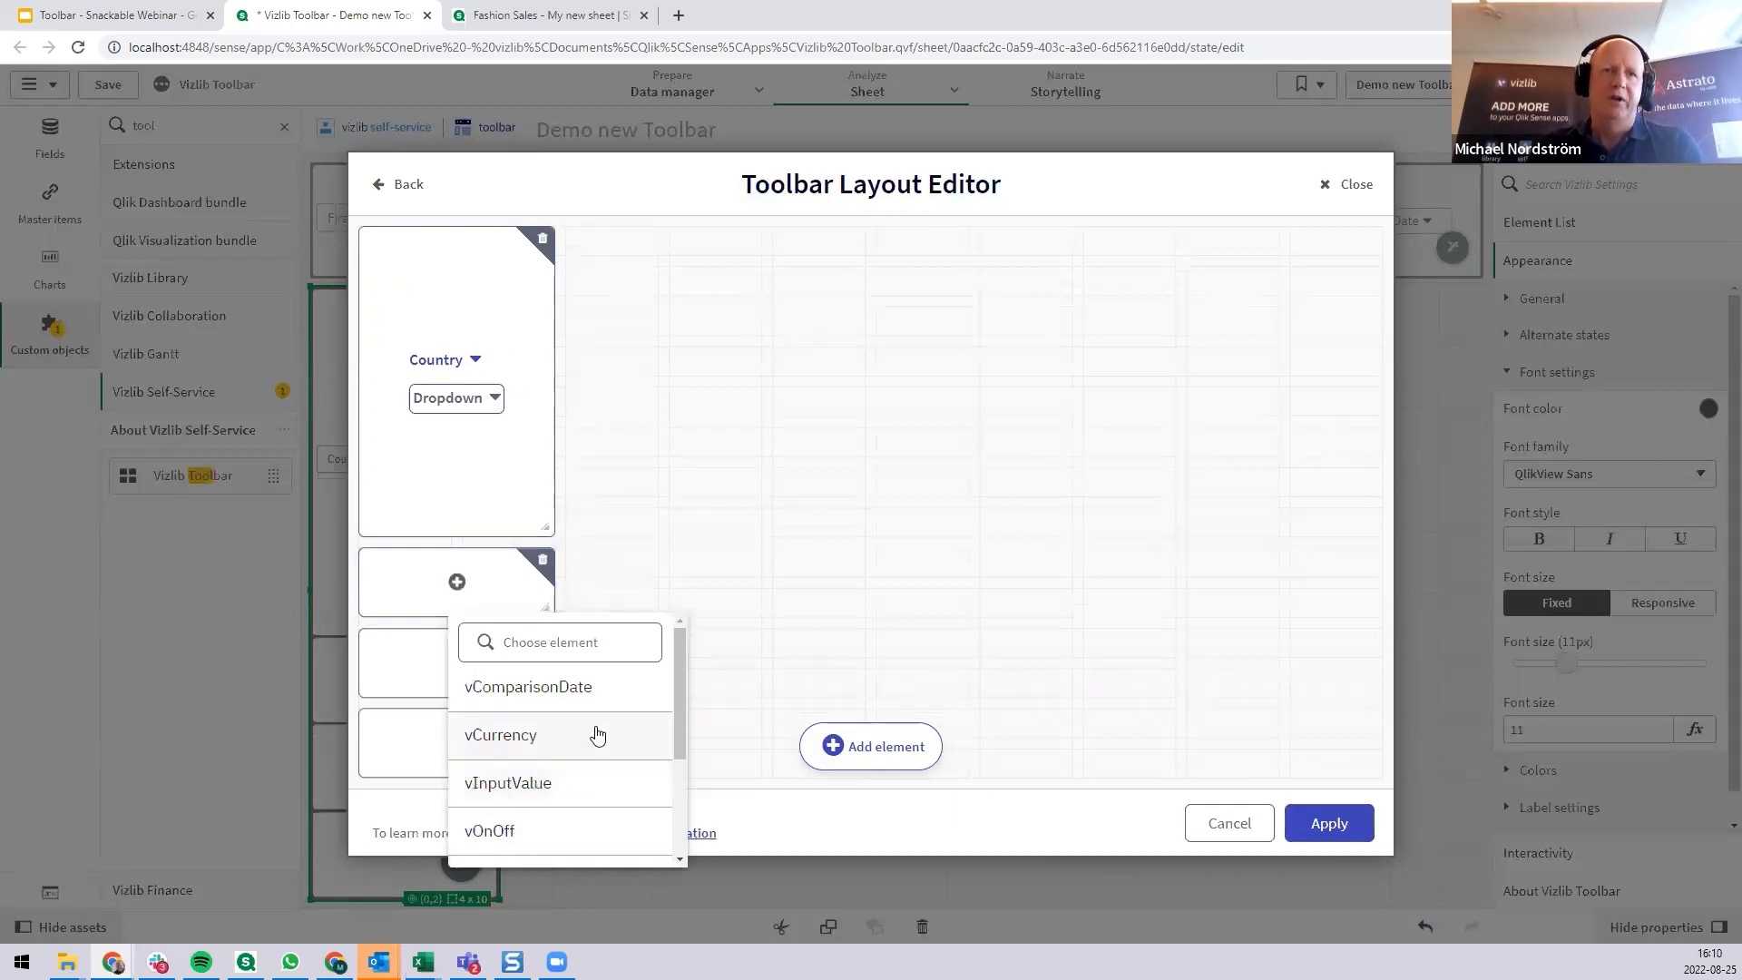
{"action": "left_click", "coordinate": [548, 833]}
{"action": "left_click", "coordinate": [456, 662]}
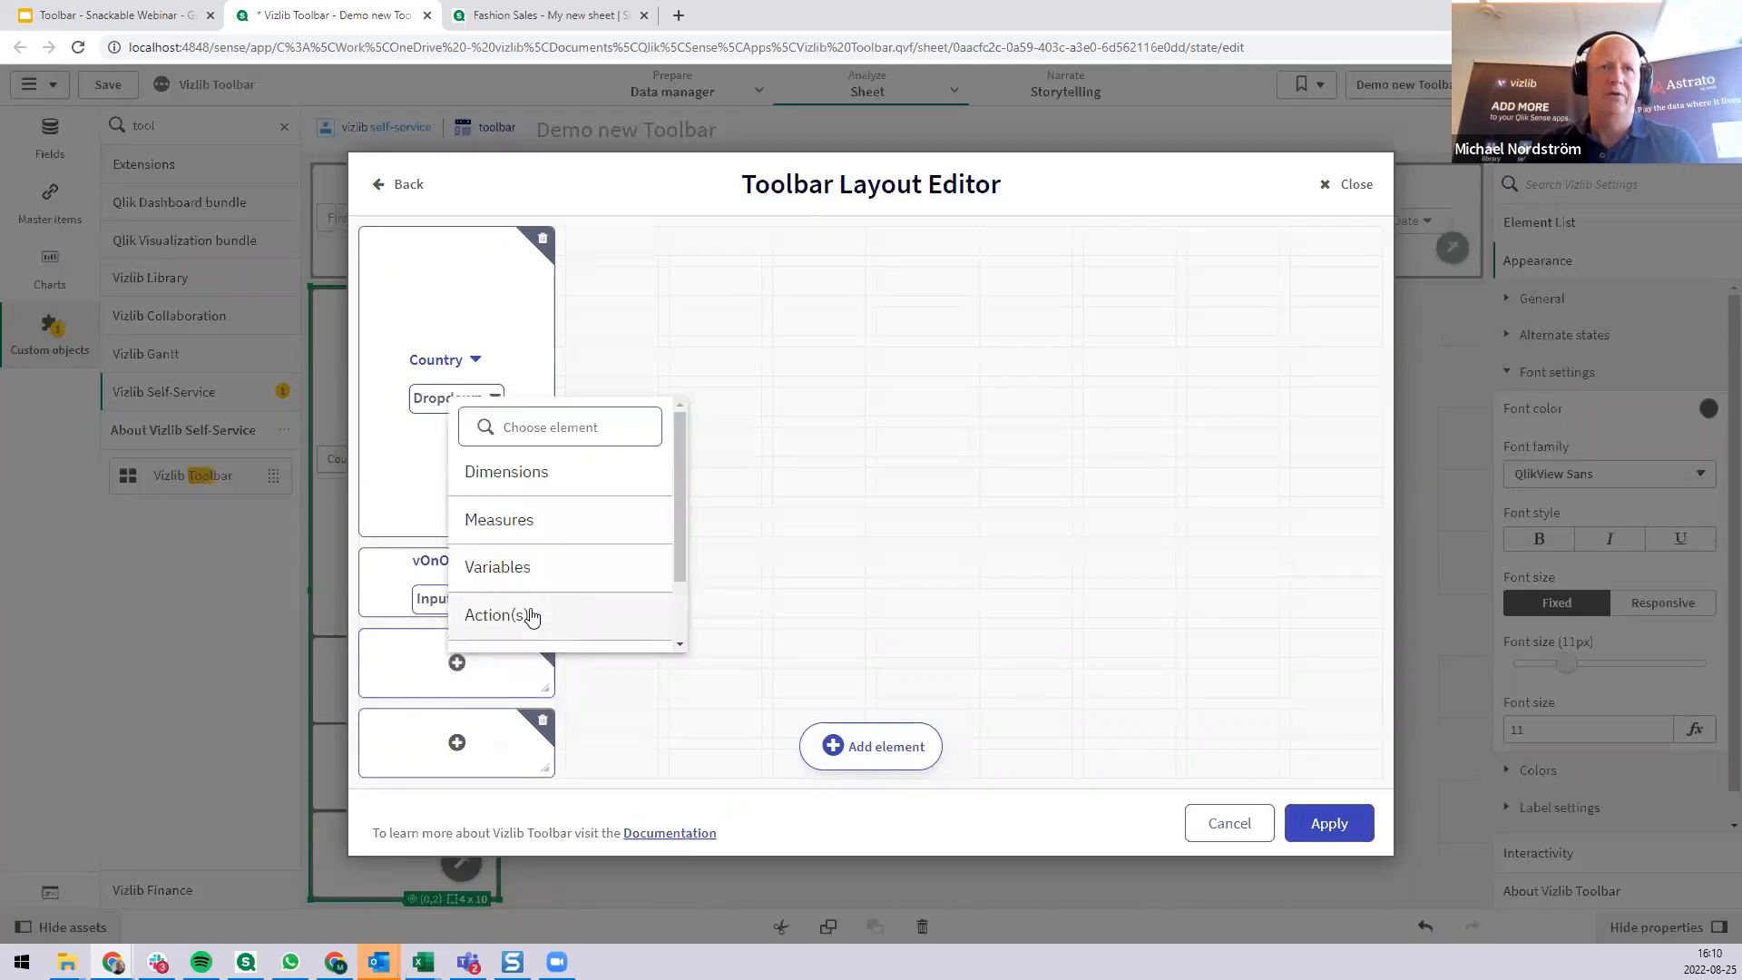
{"action": "left_click", "coordinate": [549, 570]}
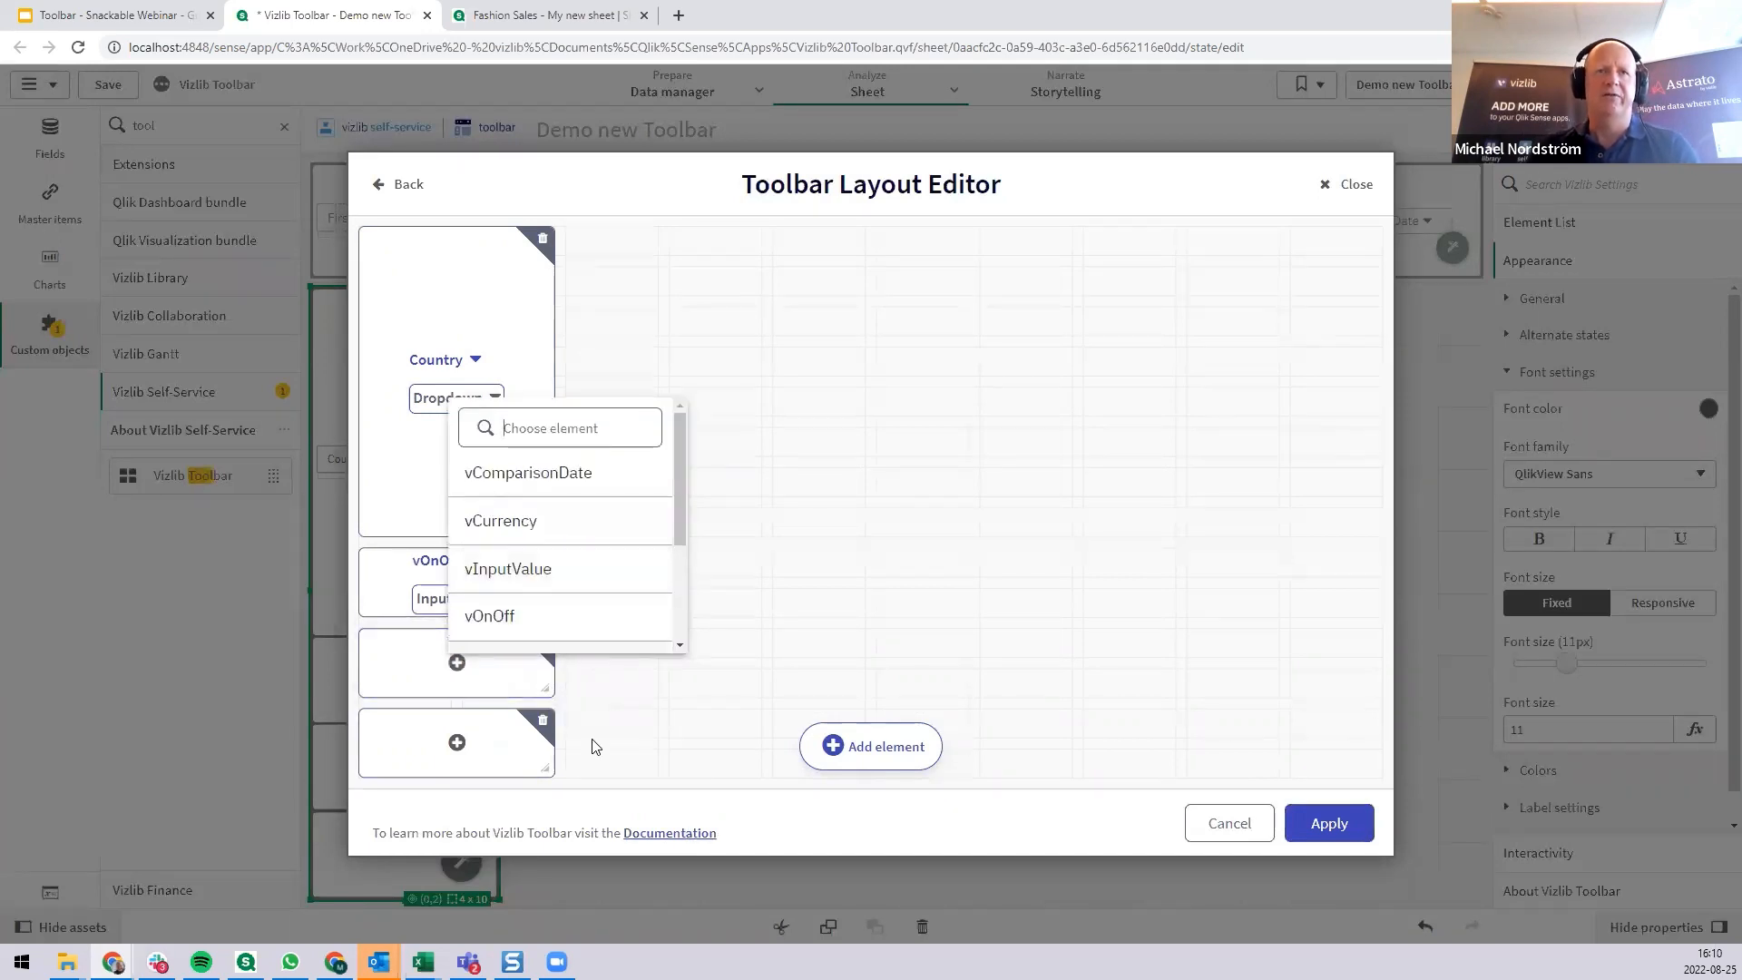
{"action": "left_click", "coordinate": [591, 567]}
Assign the vSlider variable to the last empty element and apply the vertical toolbar's layout.
{"action": "left_click", "coordinate": [456, 742]}
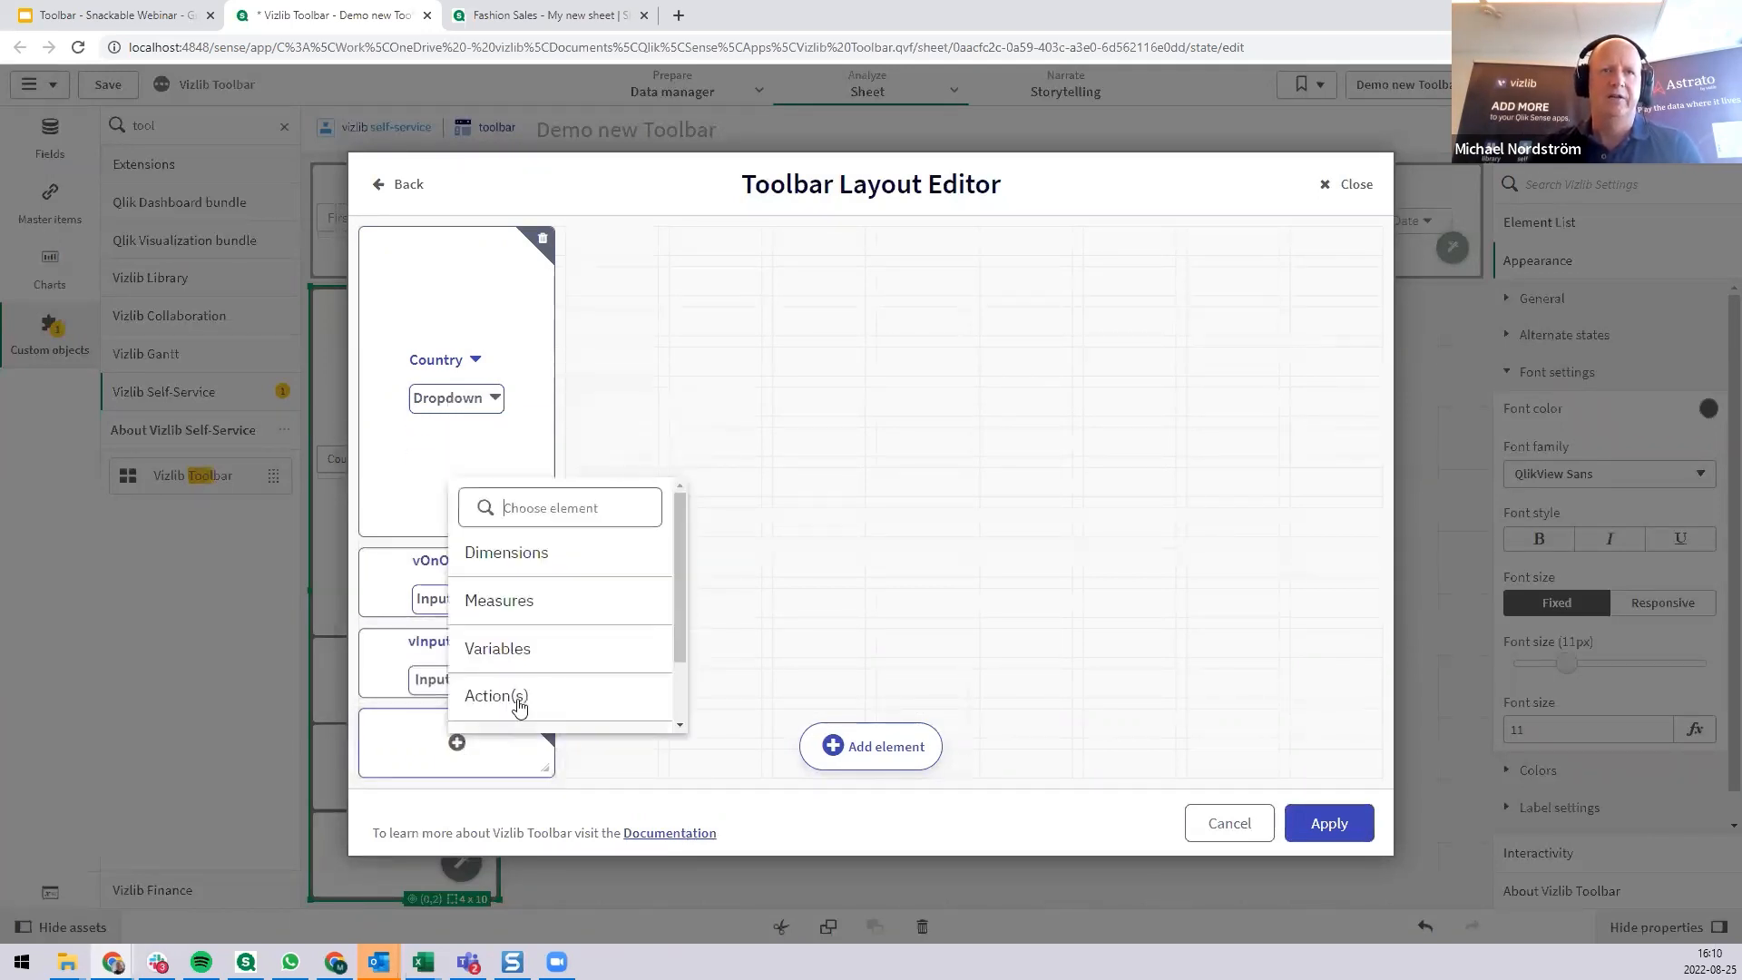
{"action": "left_click", "coordinate": [562, 655]}
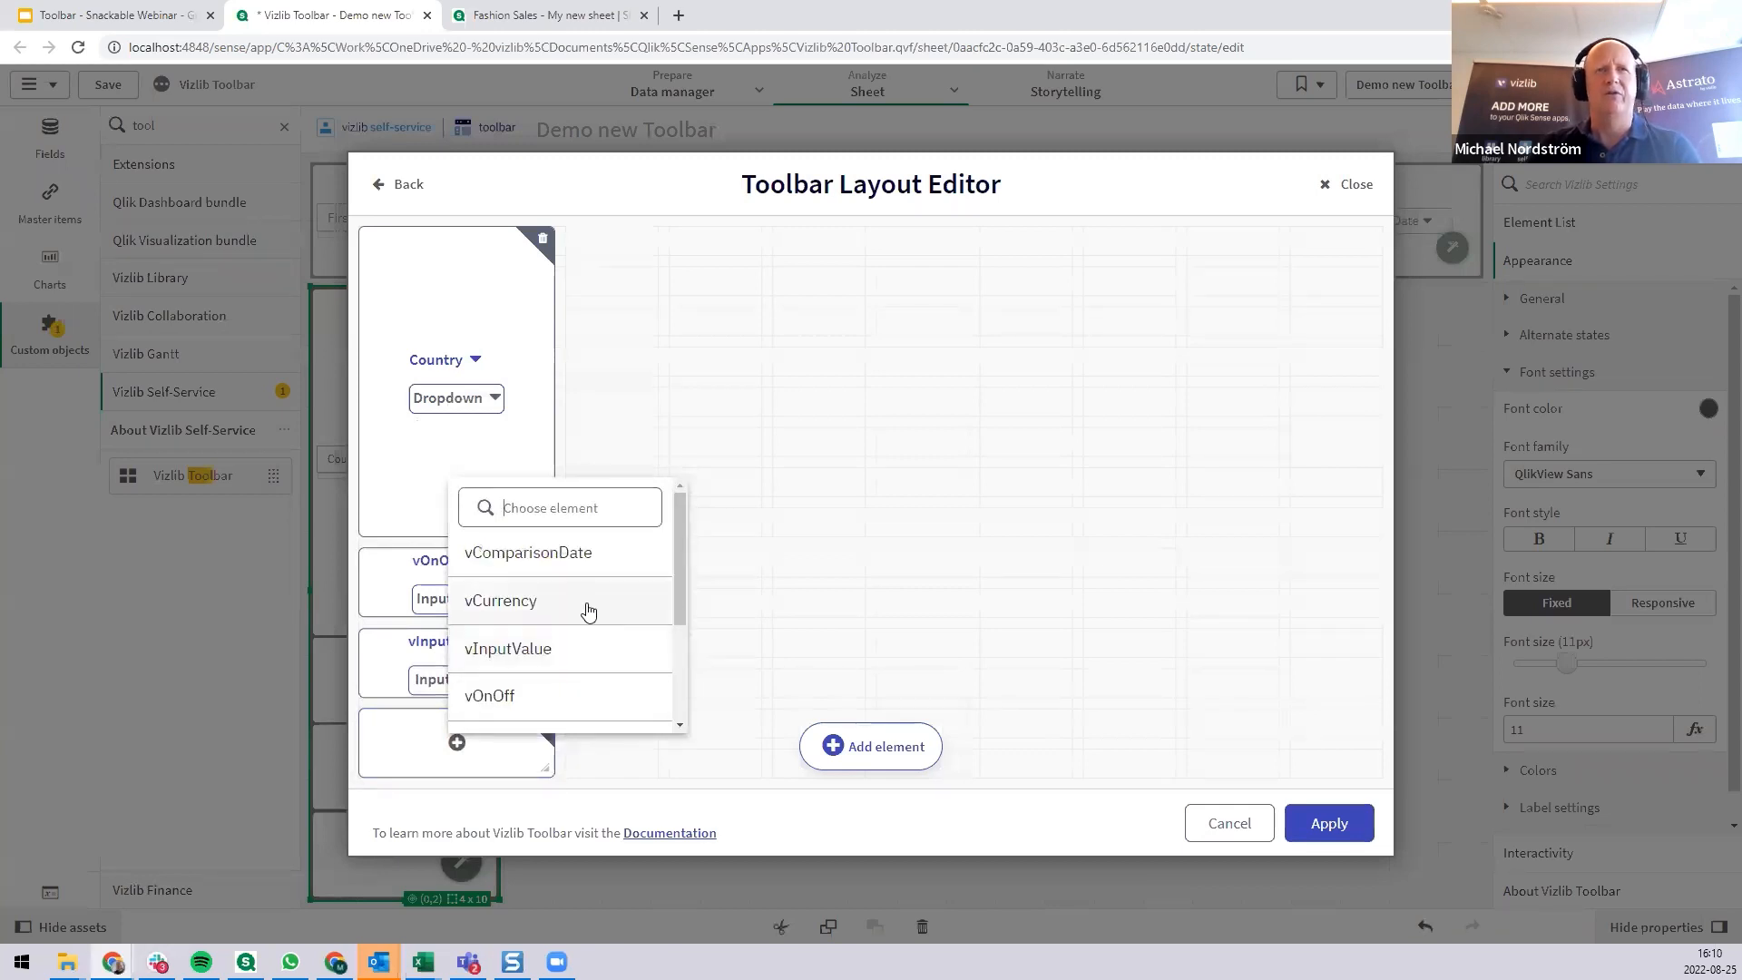
{"action": "scroll", "coordinate": [592, 635], "scroll_direction": "down", "scroll_amount": 3}
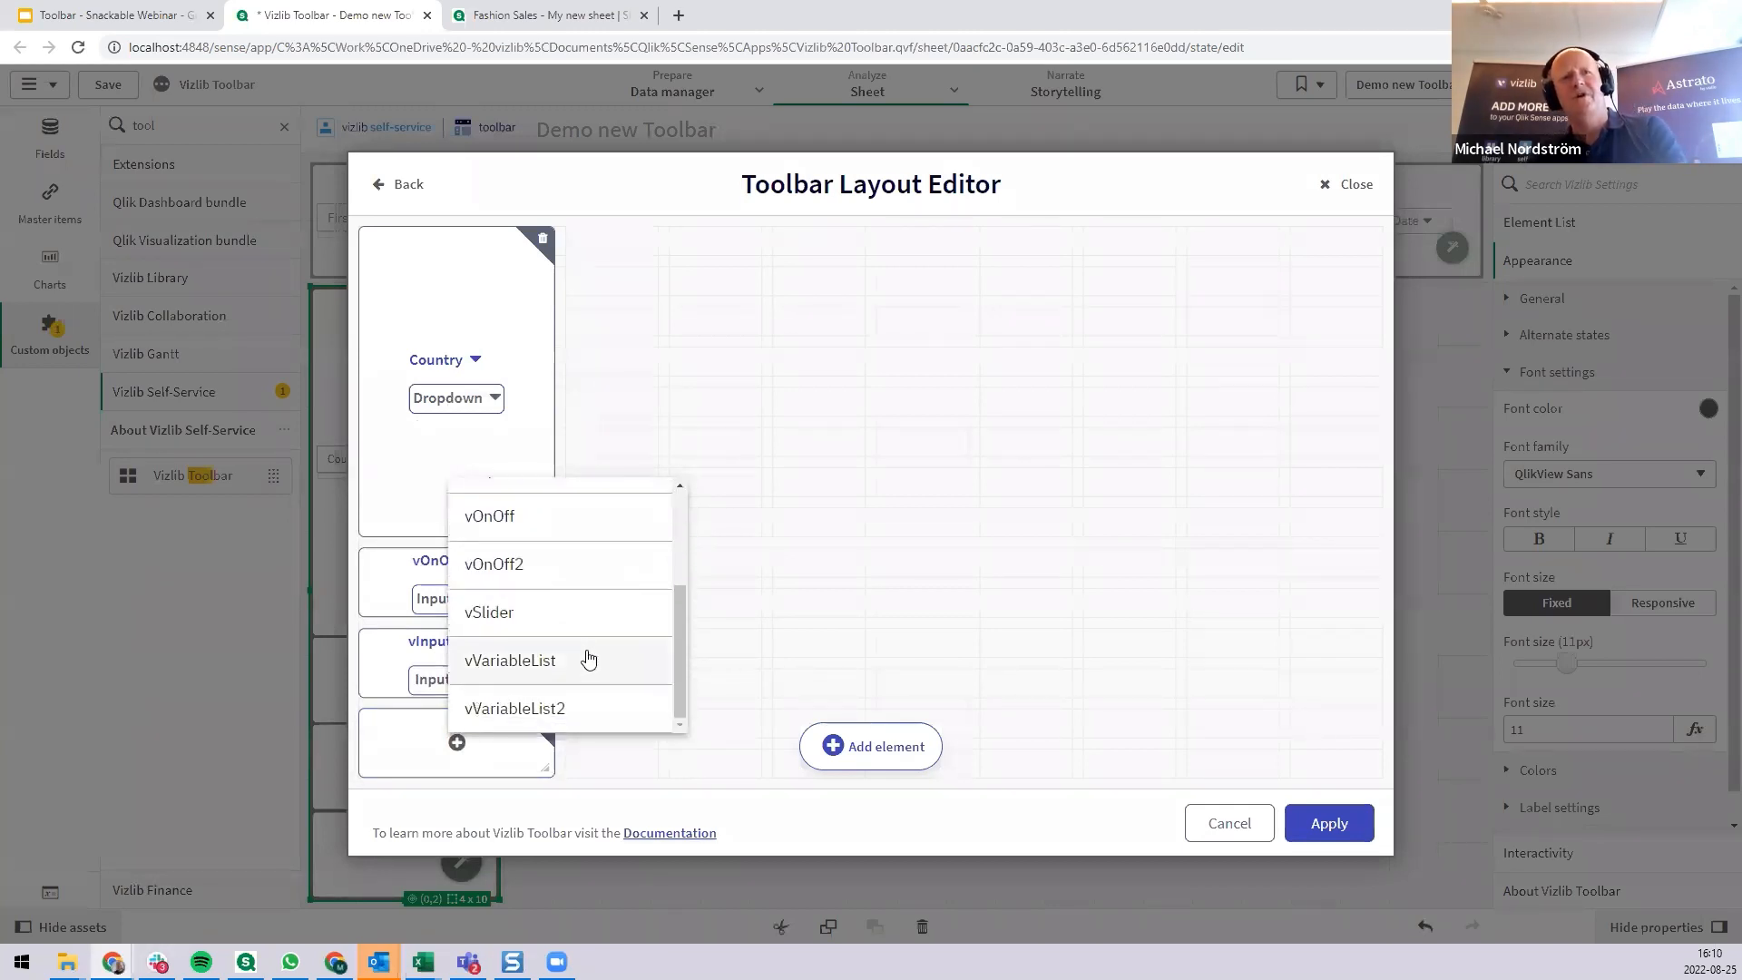
{"action": "left_click", "coordinate": [541, 611]}
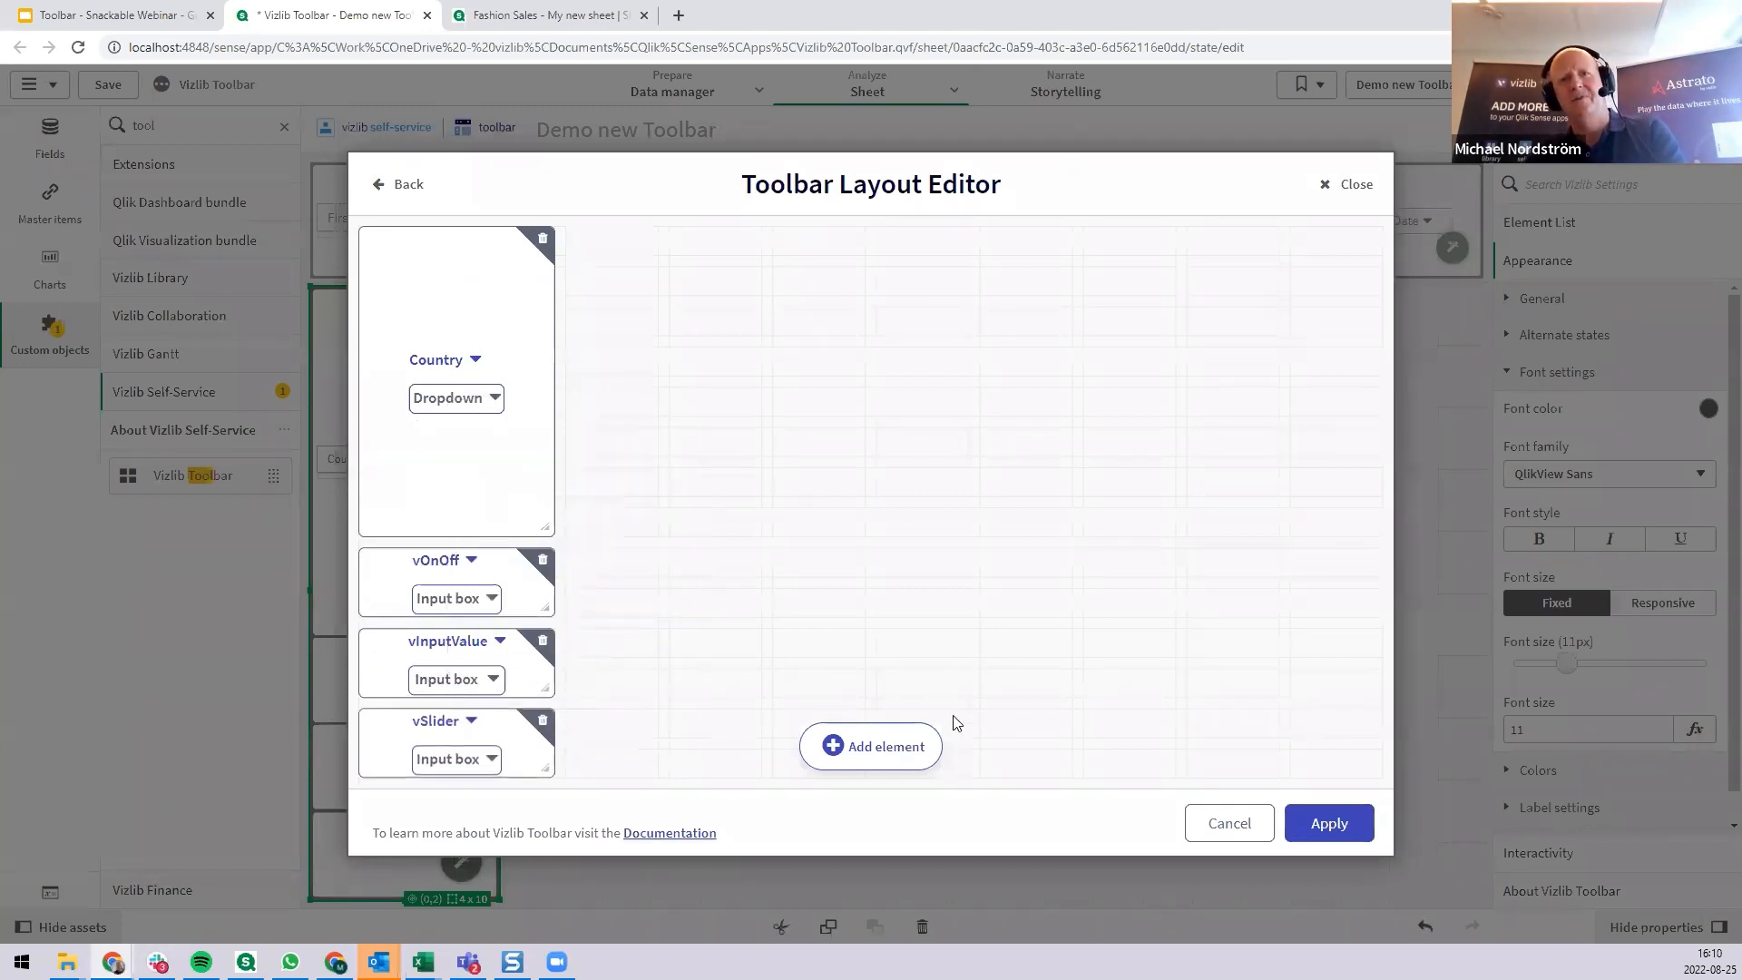
{"action": "left_click", "coordinate": [1341, 827]}
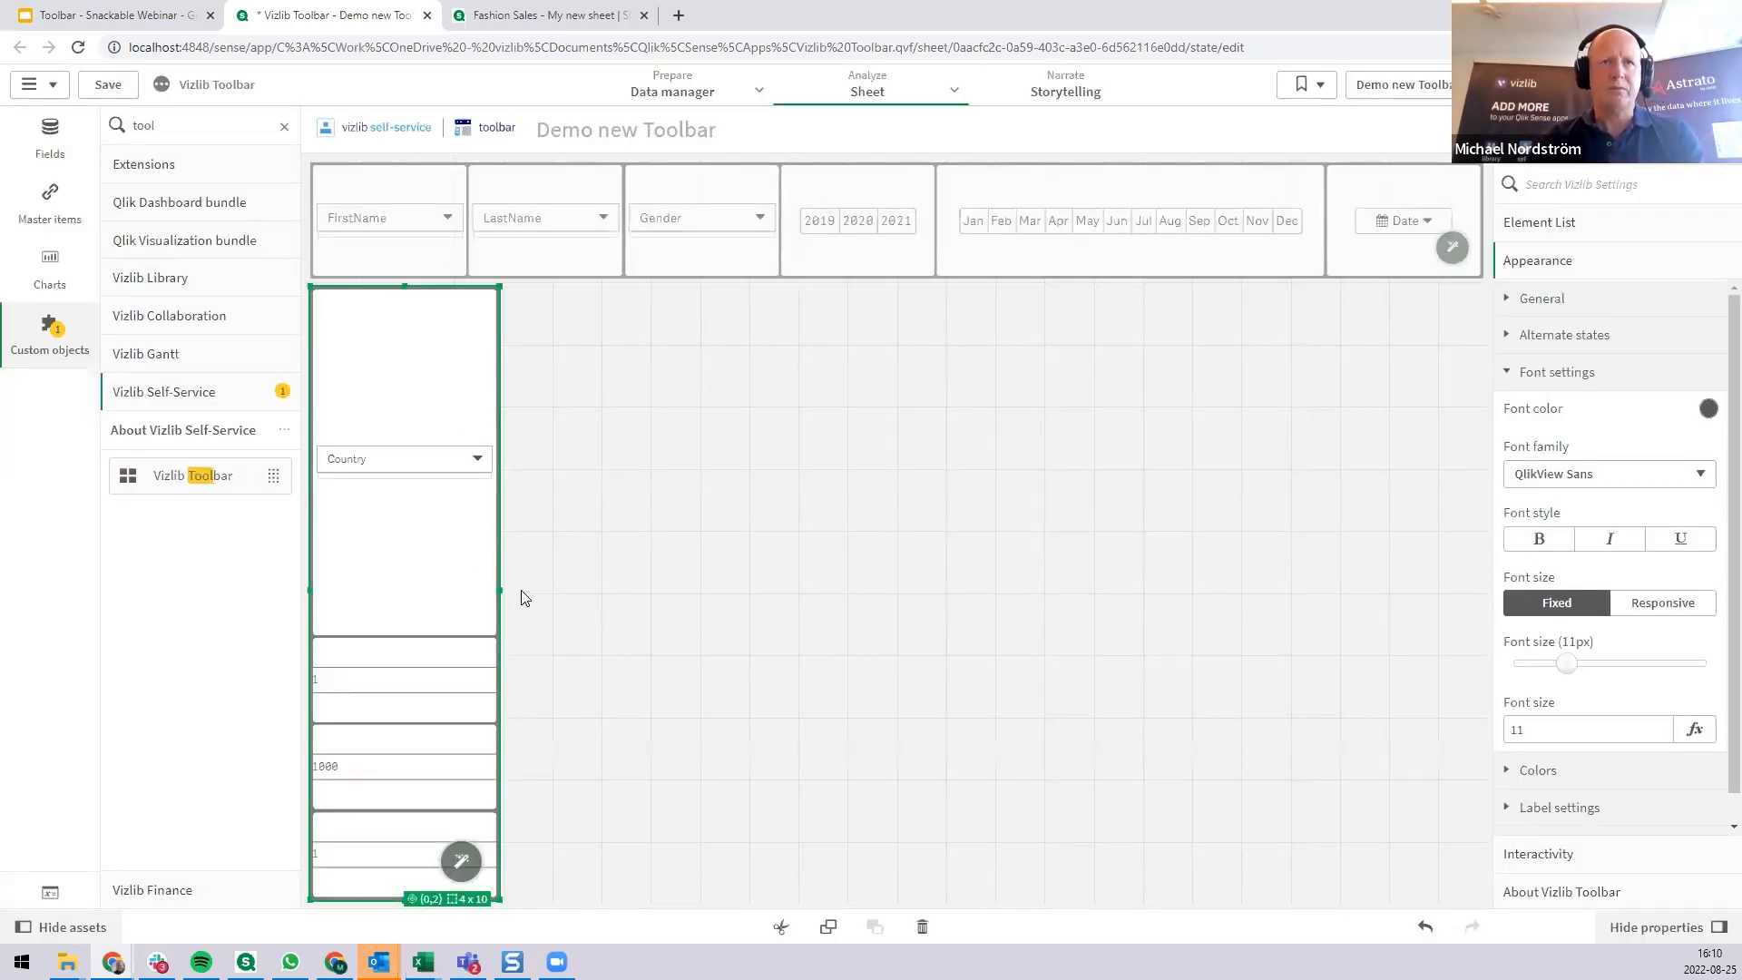
Widen the vertical toolbar to 5 x 10 grid cells and set its Country element to Image output with Flag as the image source.
{"action": "left_click_drag", "start_coordinate": [521, 590], "coordinate": [537, 588]}
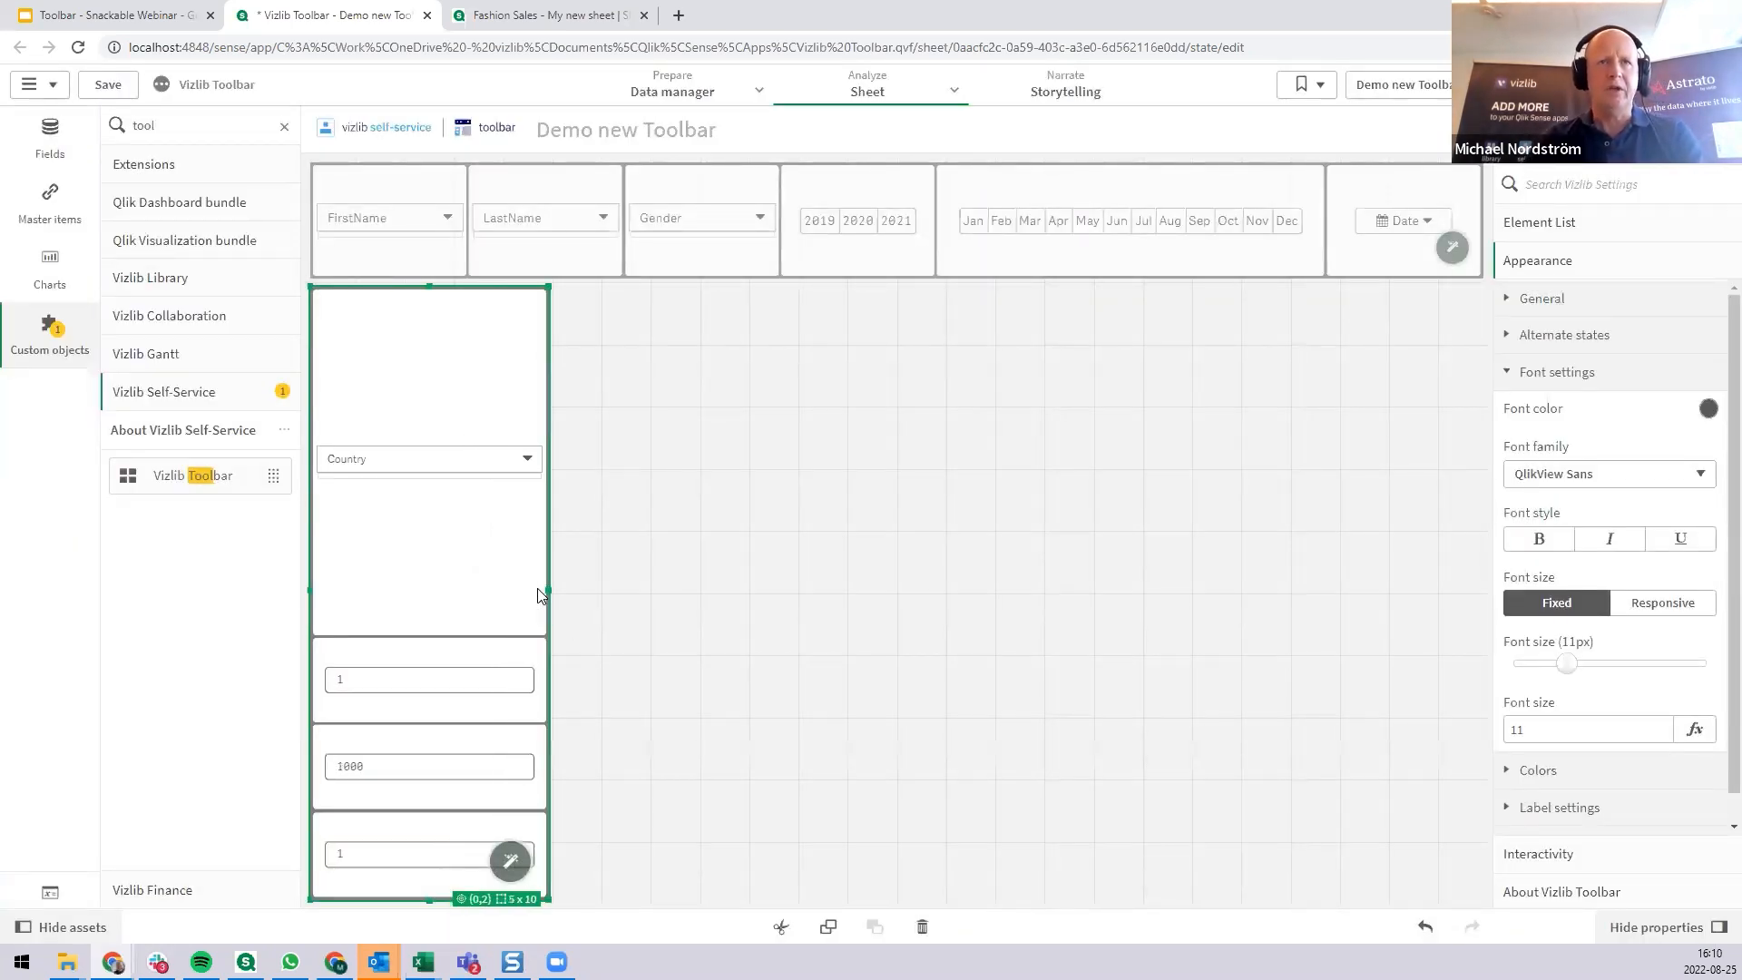
{"action": "left_click", "coordinate": [449, 461]}
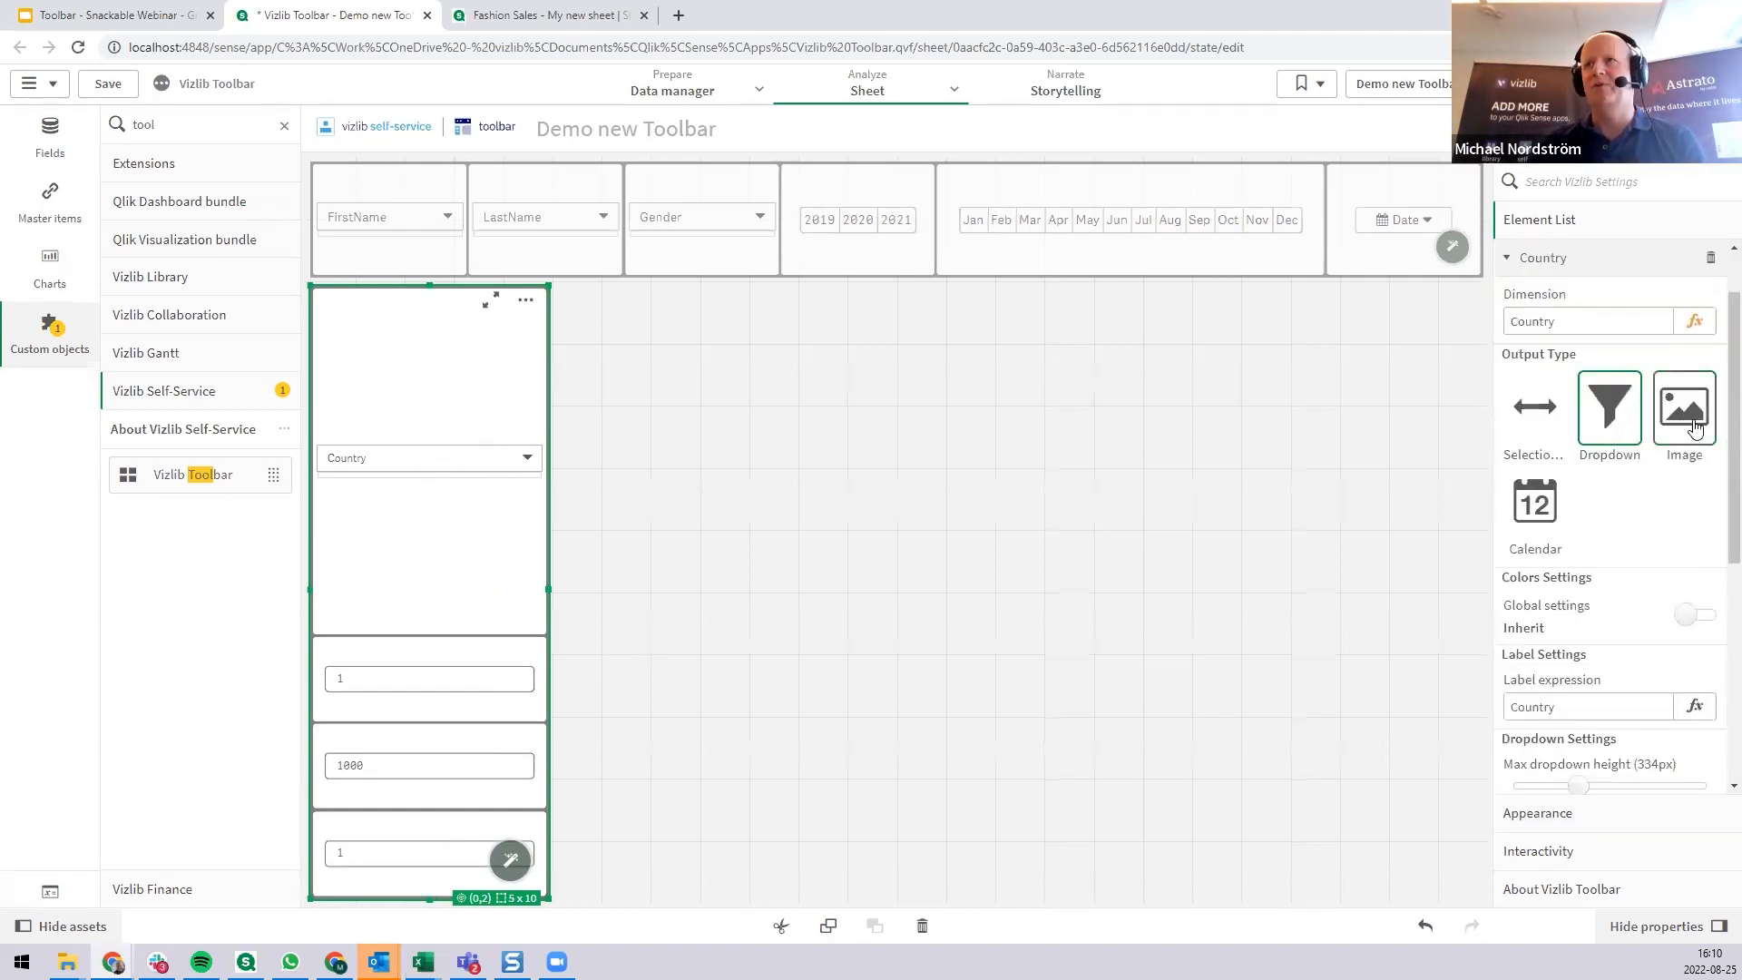
{"action": "left_click", "coordinate": [1694, 427]}
{"action": "scroll", "coordinate": [1638, 590], "scroll_direction": "down", "scroll_amount": 3}
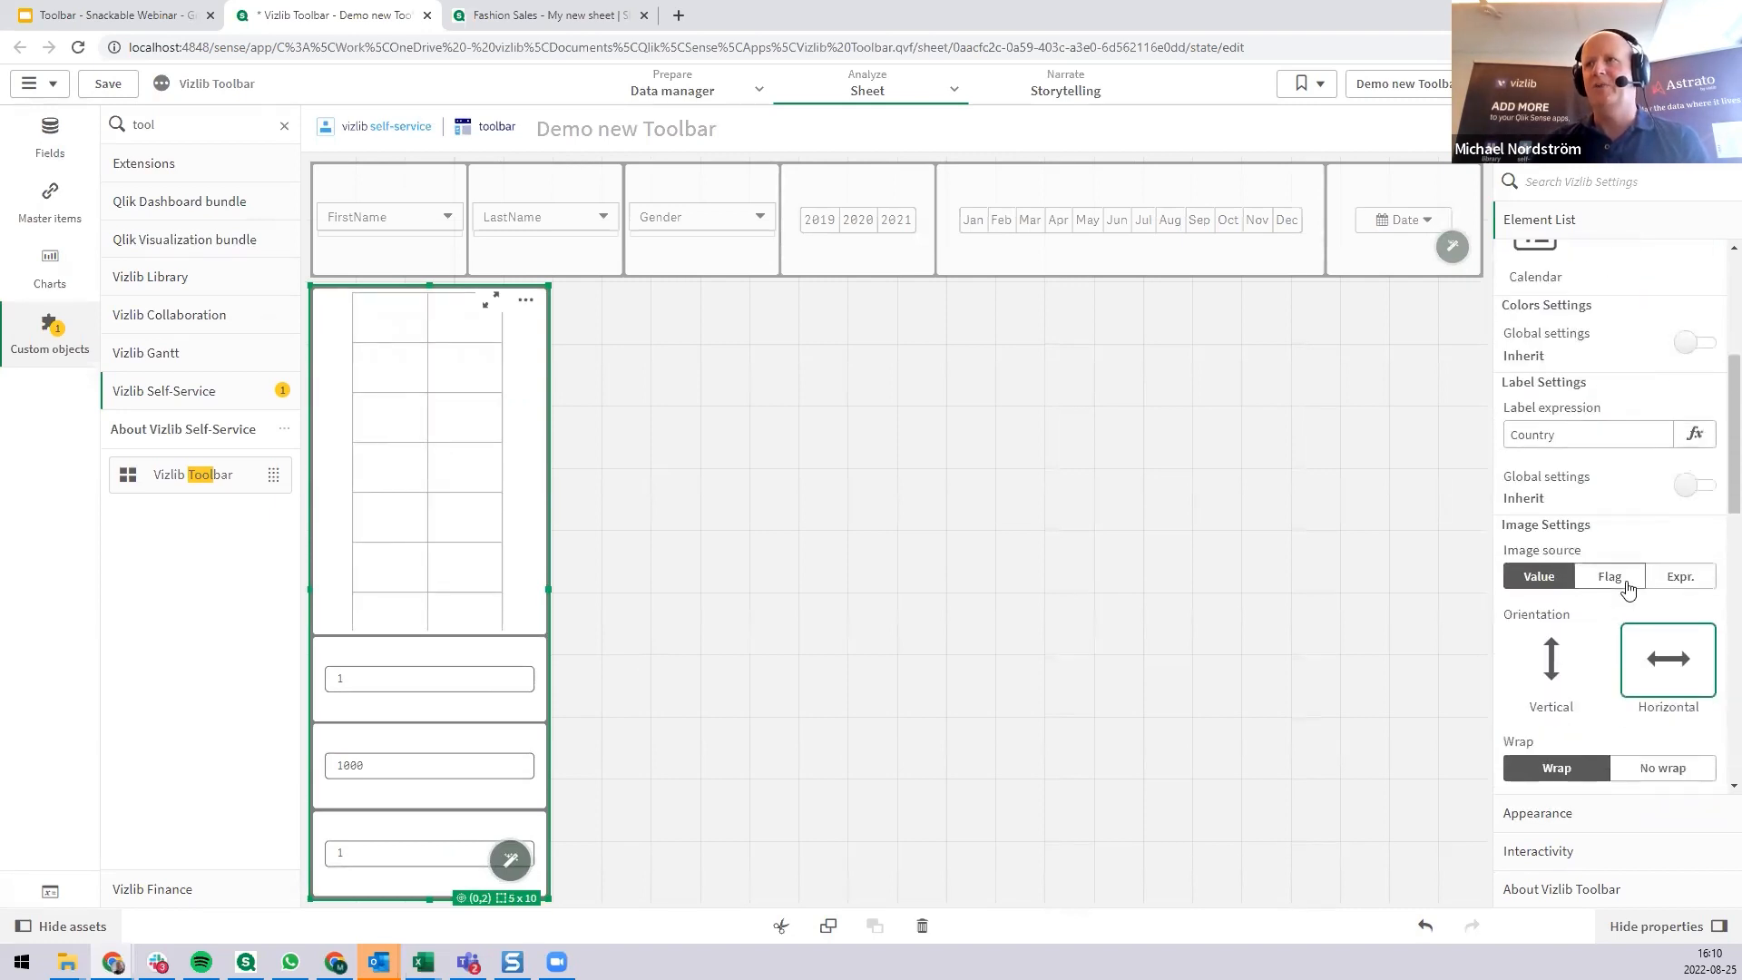
{"action": "left_click", "coordinate": [1629, 589]}
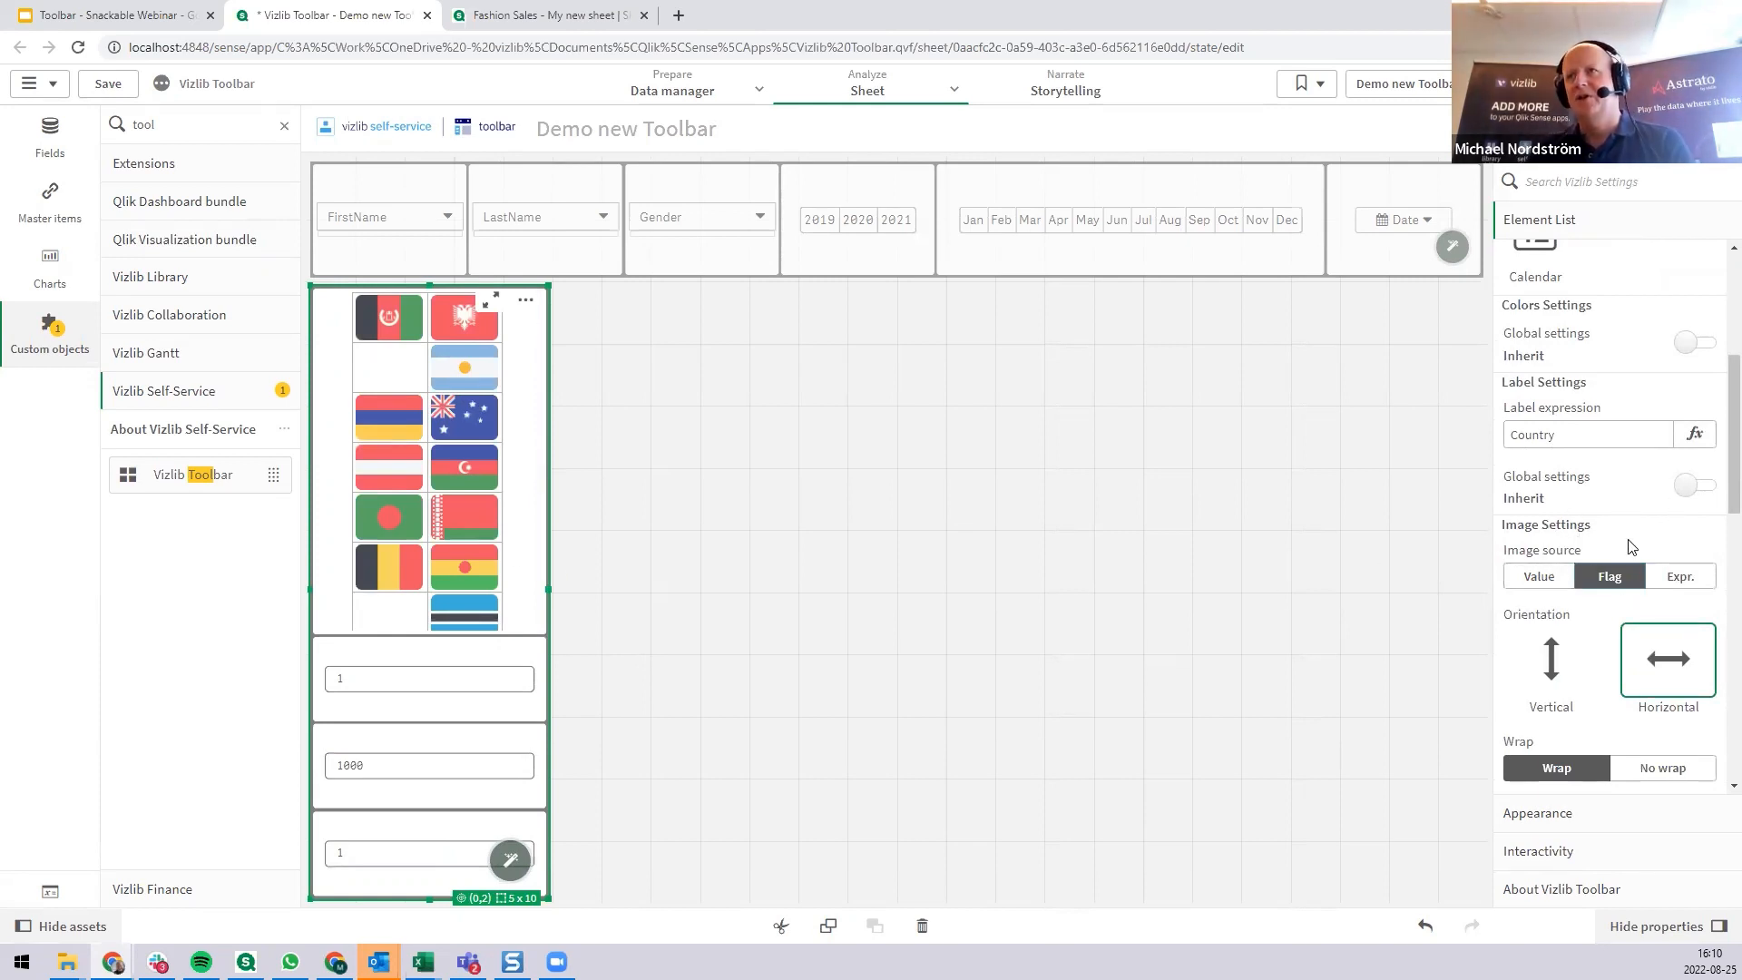
Reduce the Country flag images to a fixed height of 27 px and a width of 41 px.
{"action": "scroll", "coordinate": [1627, 661], "scroll_direction": "down", "scroll_amount": 1}
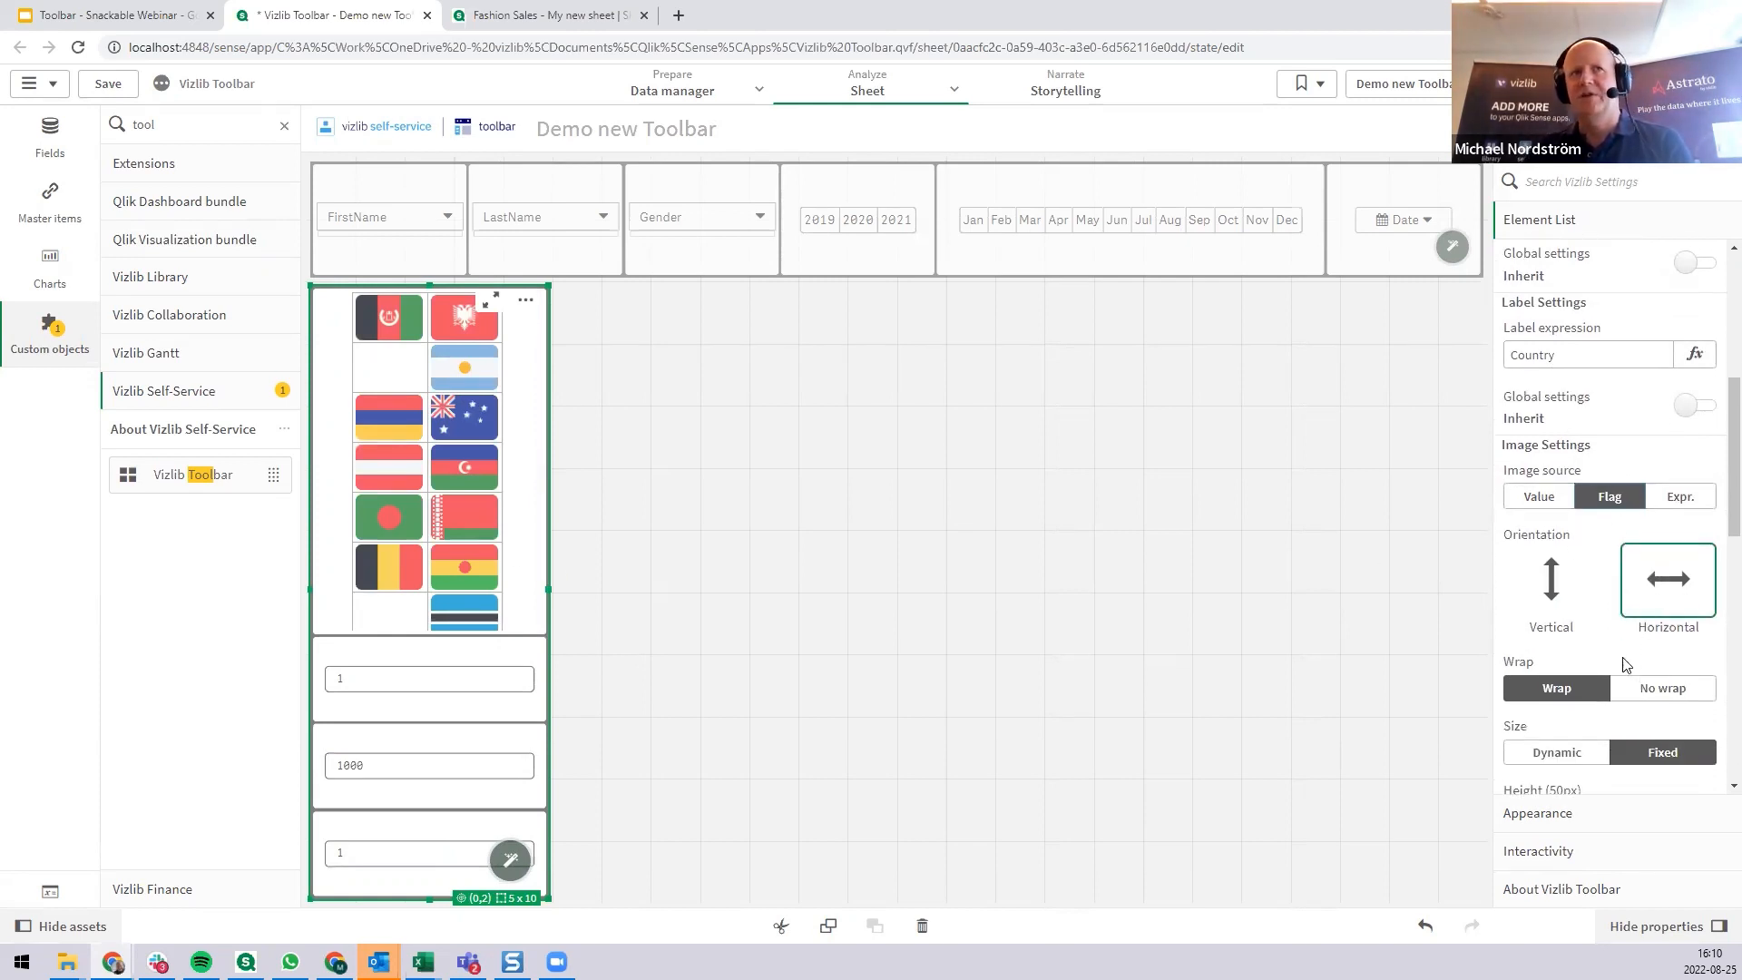
{"action": "scroll", "coordinate": [1627, 655], "scroll_direction": "up", "scroll_amount": 1}
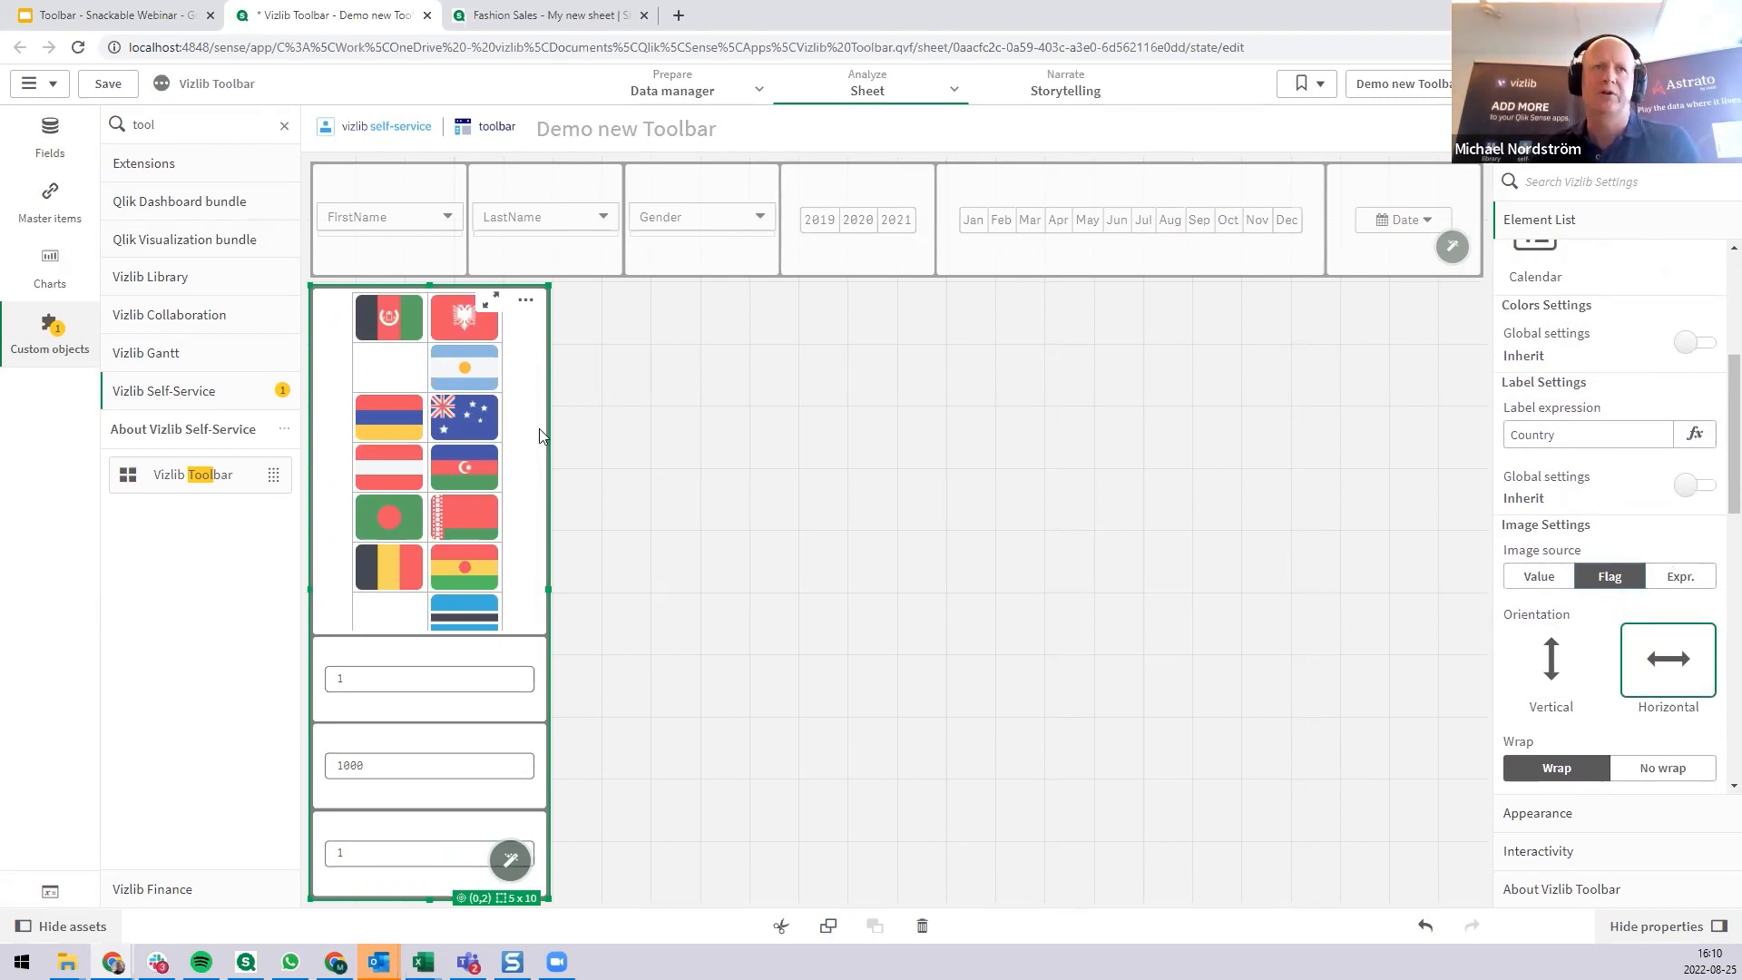
{"action": "scroll", "coordinate": [1606, 603], "scroll_direction": "down", "scroll_amount": 2}
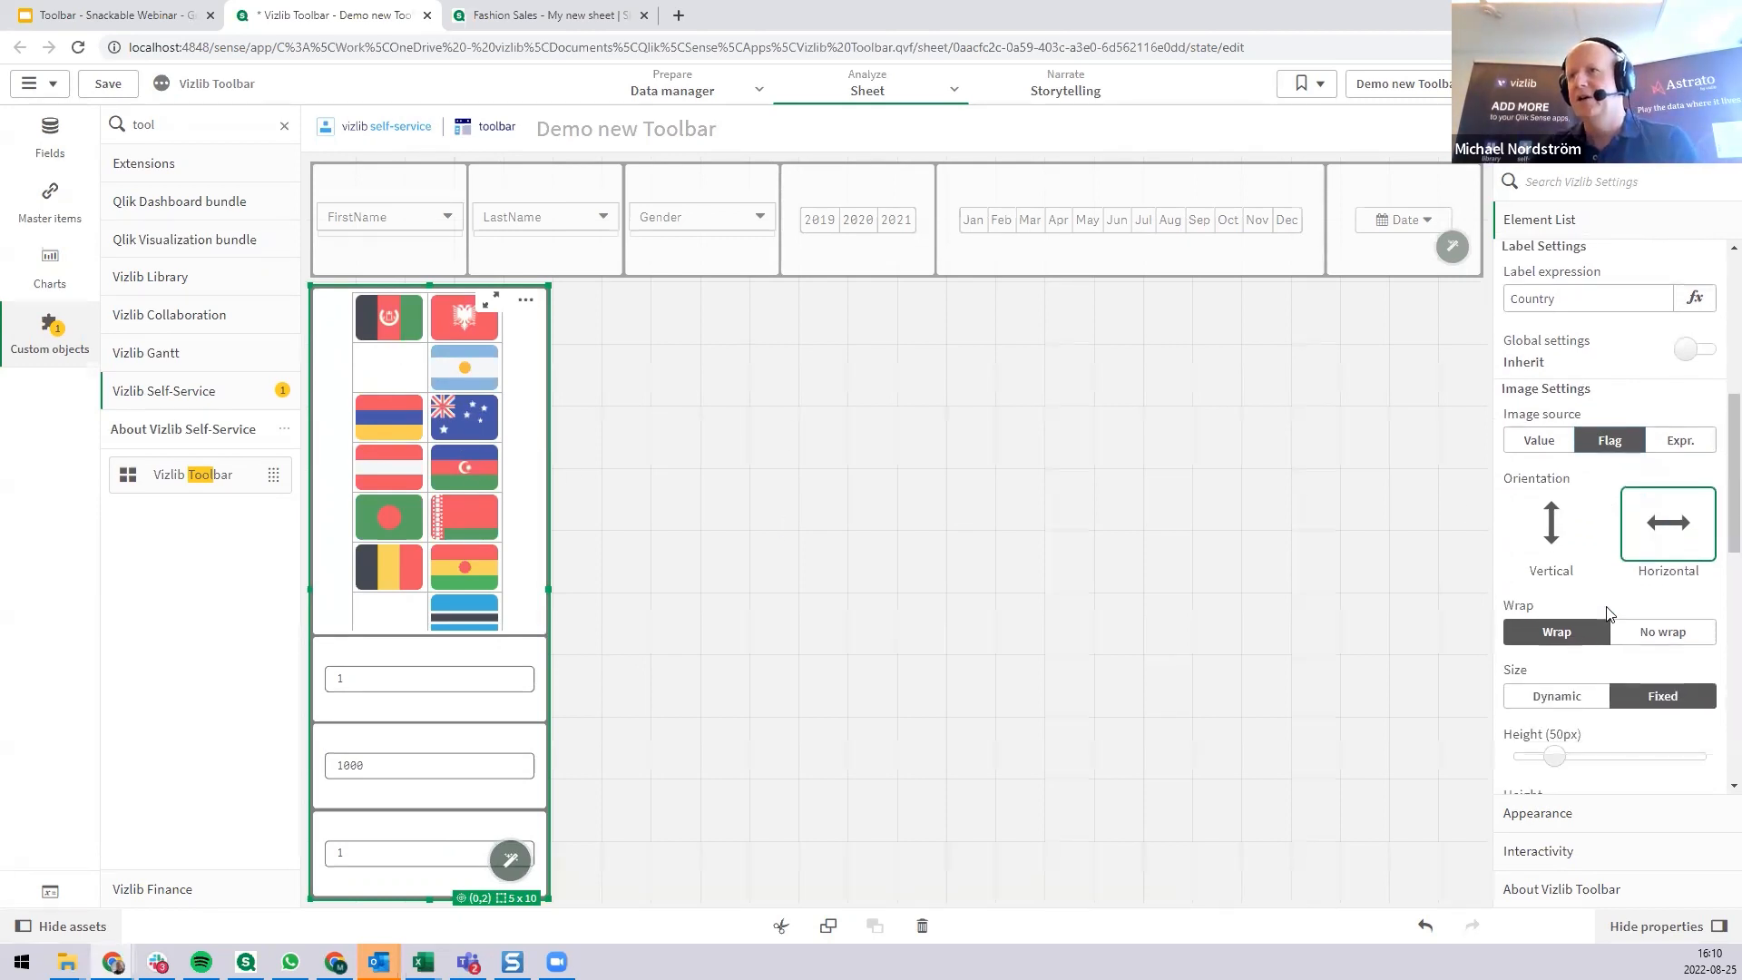
{"action": "scroll", "coordinate": [1607, 613], "scroll_direction": "down", "scroll_amount": 5}
{"action": "left_click_drag", "start_coordinate": [1555, 438], "coordinate": [1531, 442]}
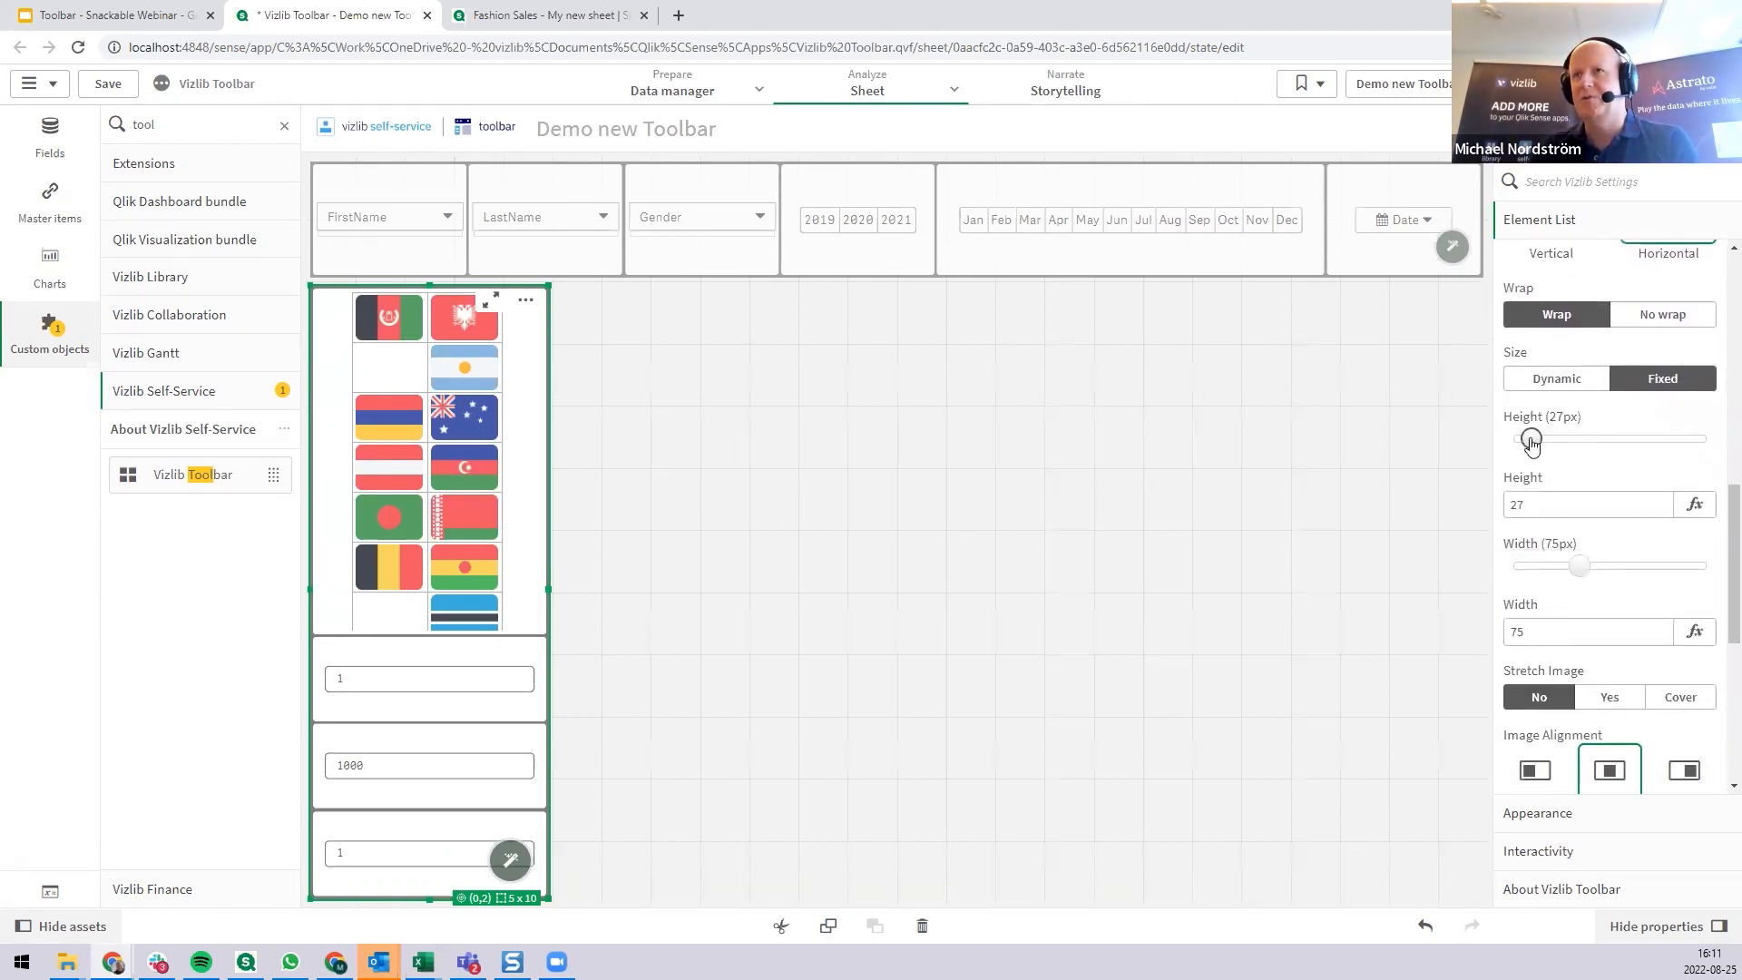
{"action": "left_click_drag", "start_coordinate": [1580, 565], "coordinate": [1551, 565]}
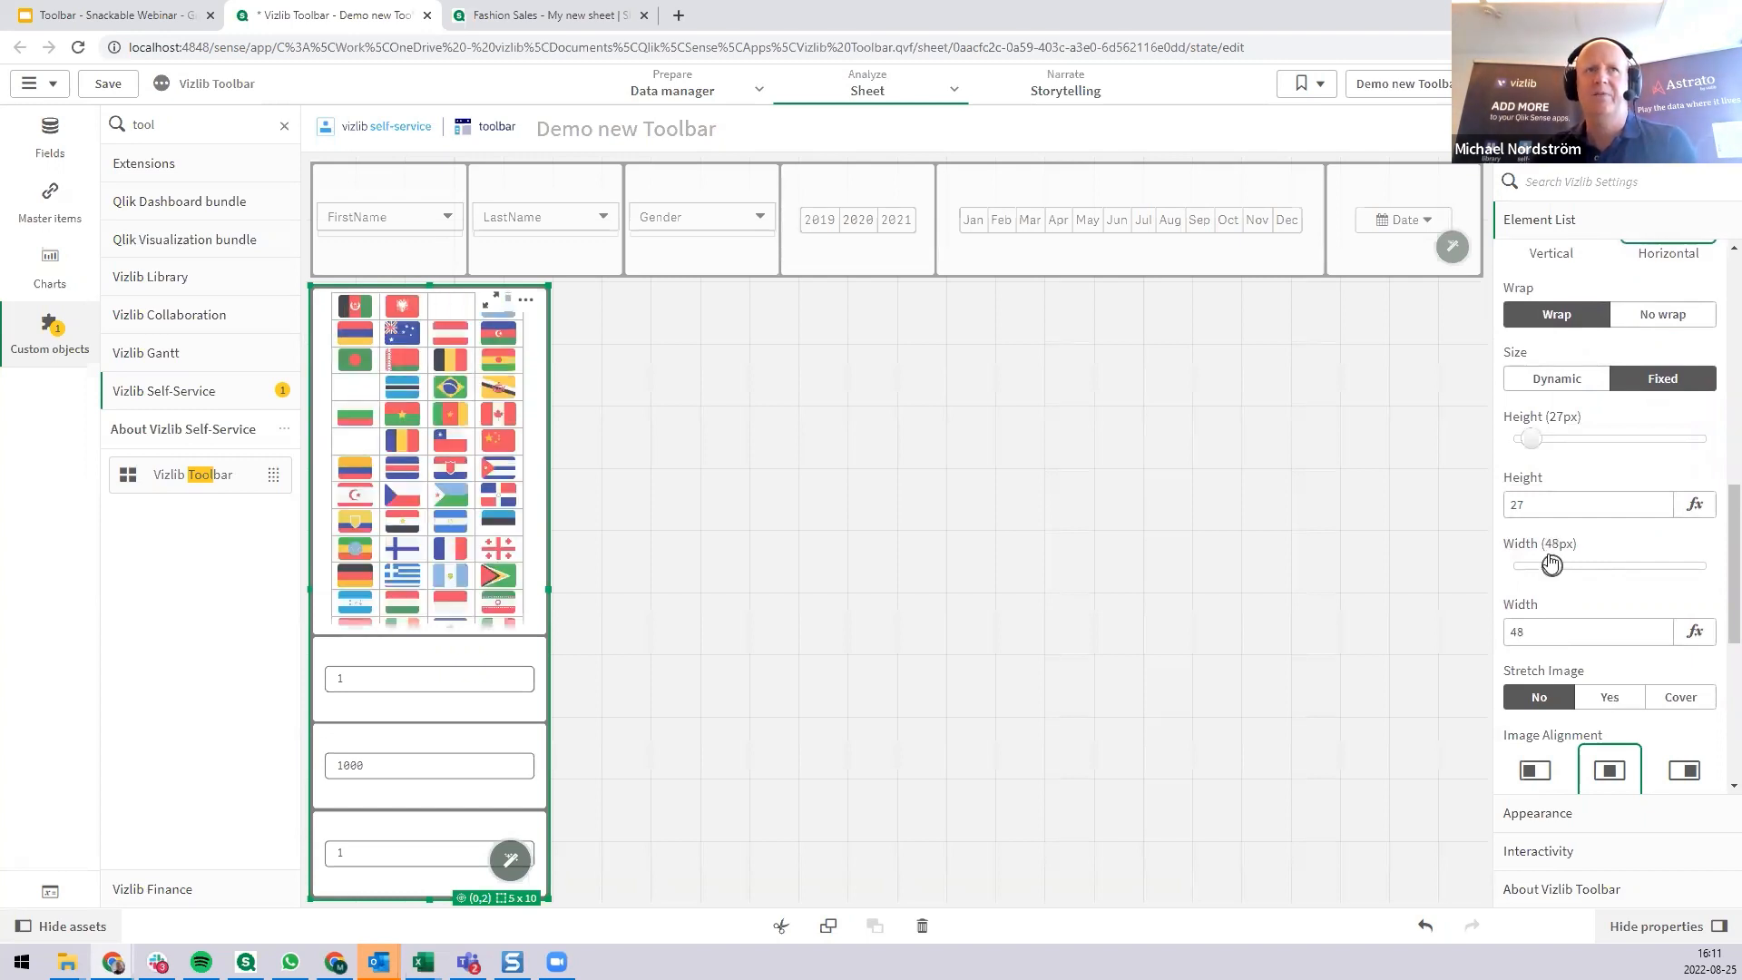
{"action": "left_click_drag", "start_coordinate": [1551, 564], "coordinate": [1544, 565]}
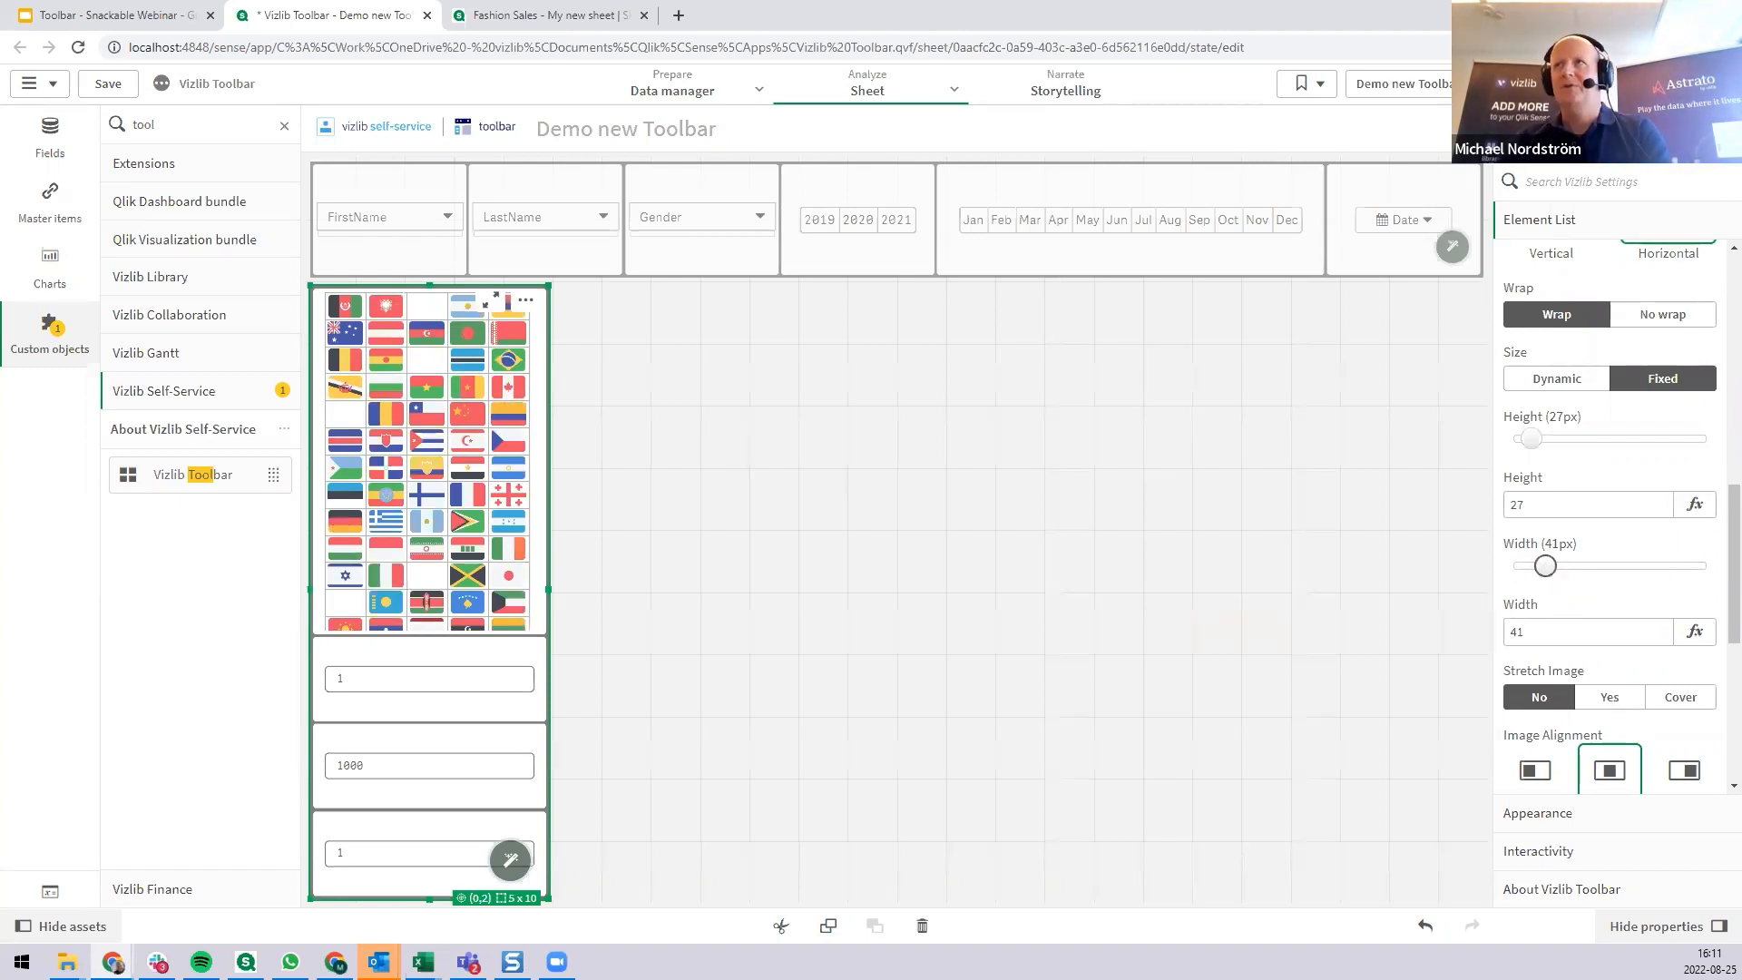
Leave edit mode and test selecting several countries at once by their flags, clearing the Country selection after each try.
{"action": "left_click", "coordinate": [1615, 83]}
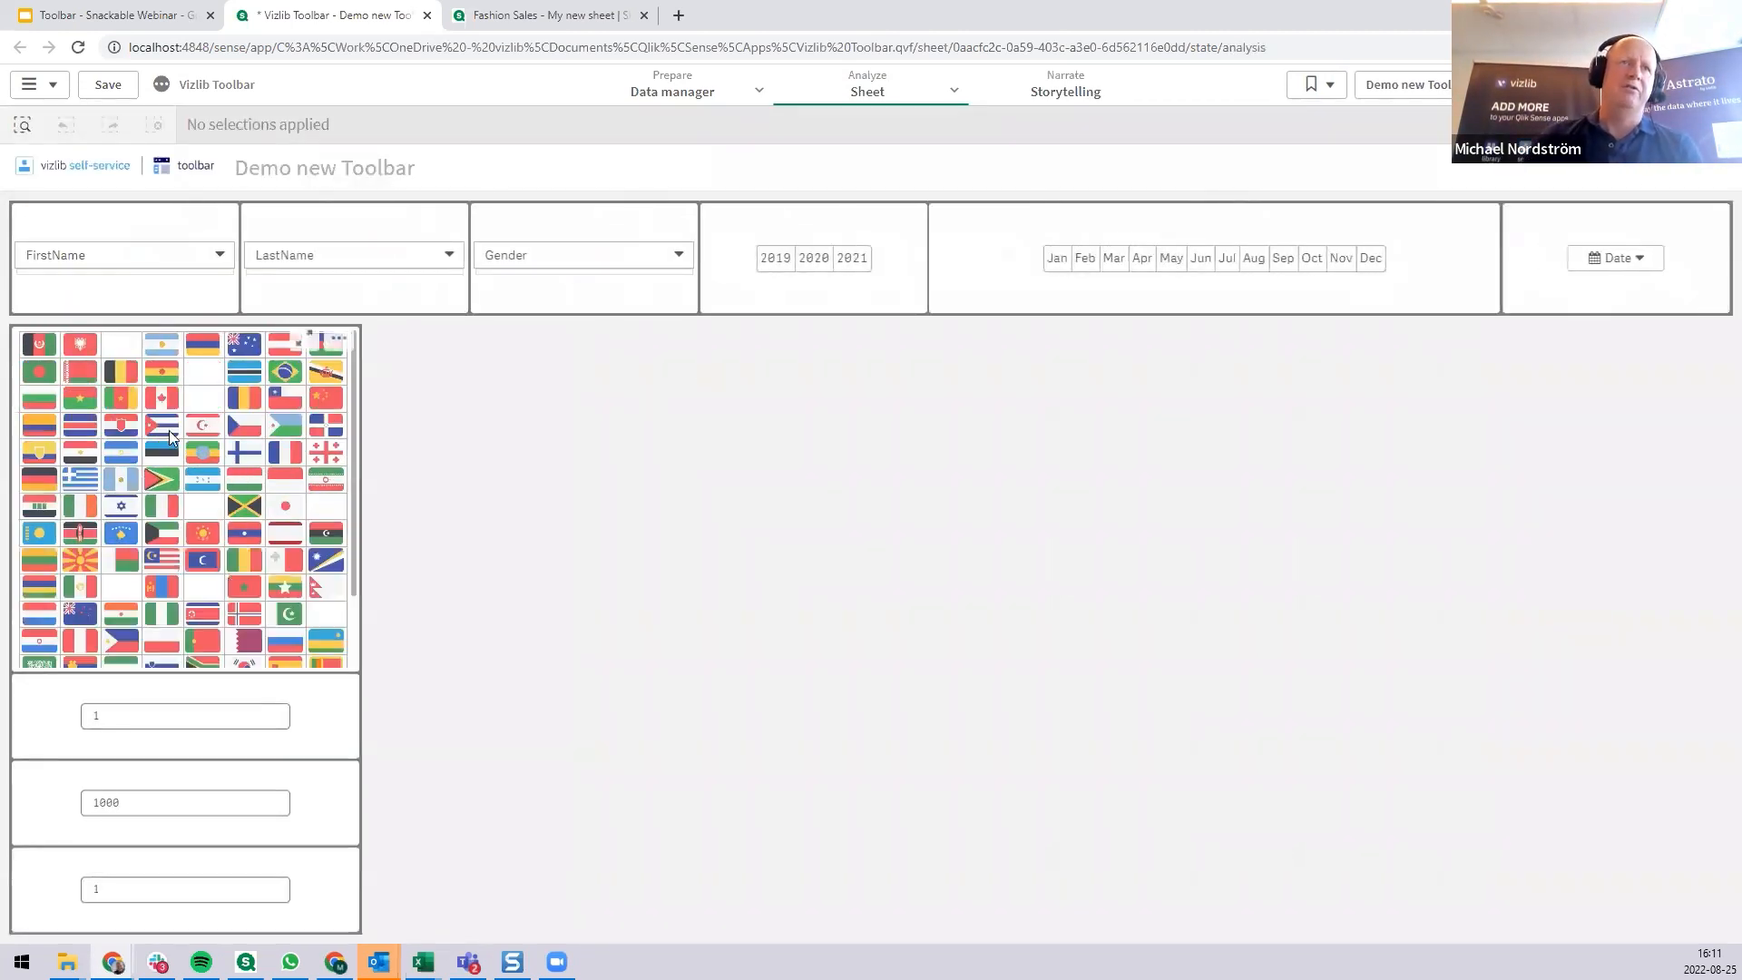
{"action": "left_click_drag", "start_coordinate": [137, 481], "coordinate": [263, 481]}
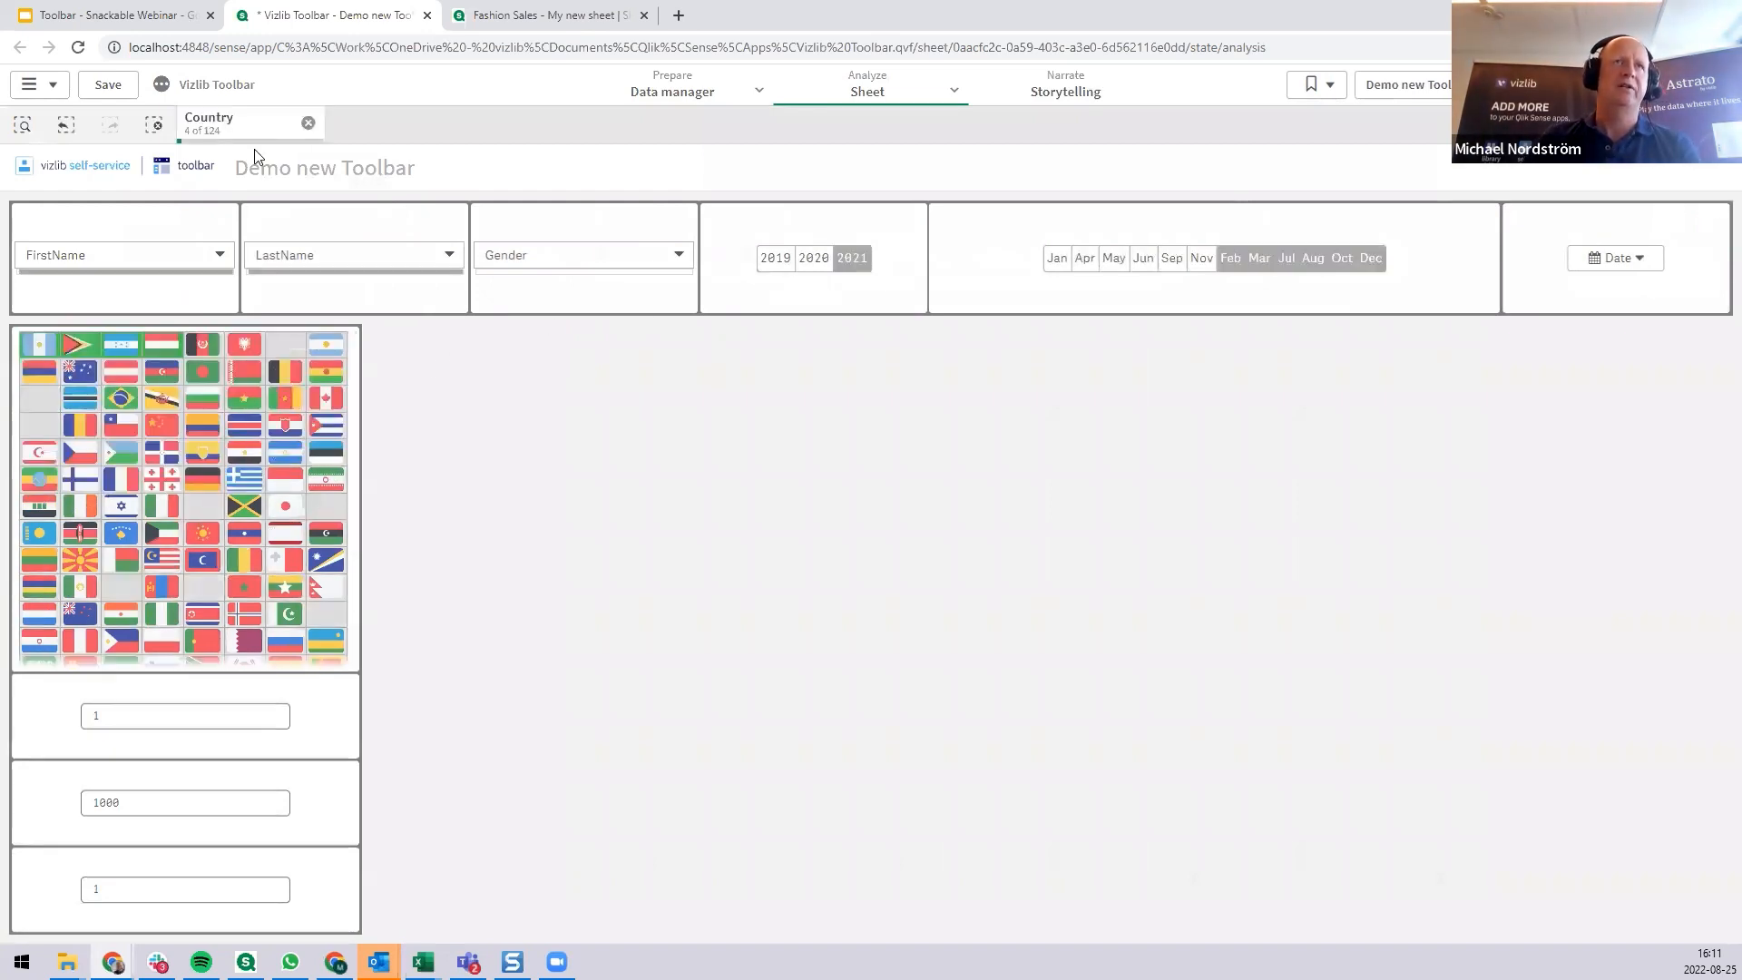
{"action": "left_click", "coordinate": [308, 123]}
{"action": "left_click_drag", "start_coordinate": [32, 585], "coordinate": [265, 604]}
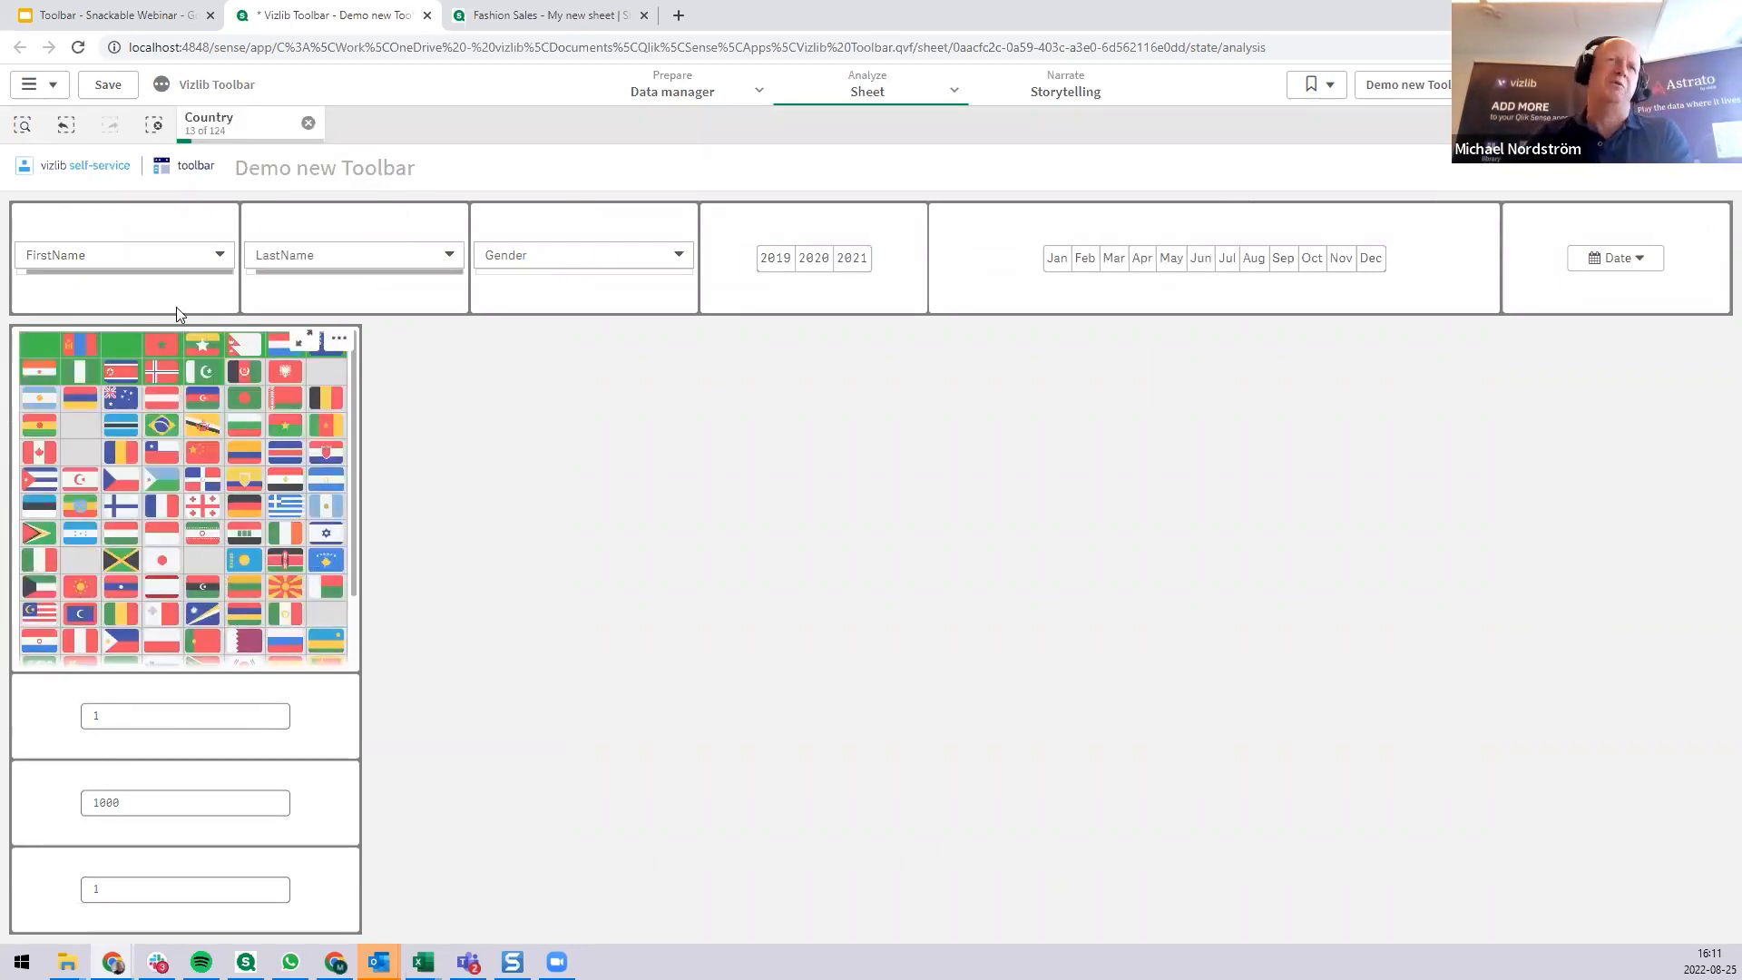
{"action": "left_click", "coordinate": [121, 533]}
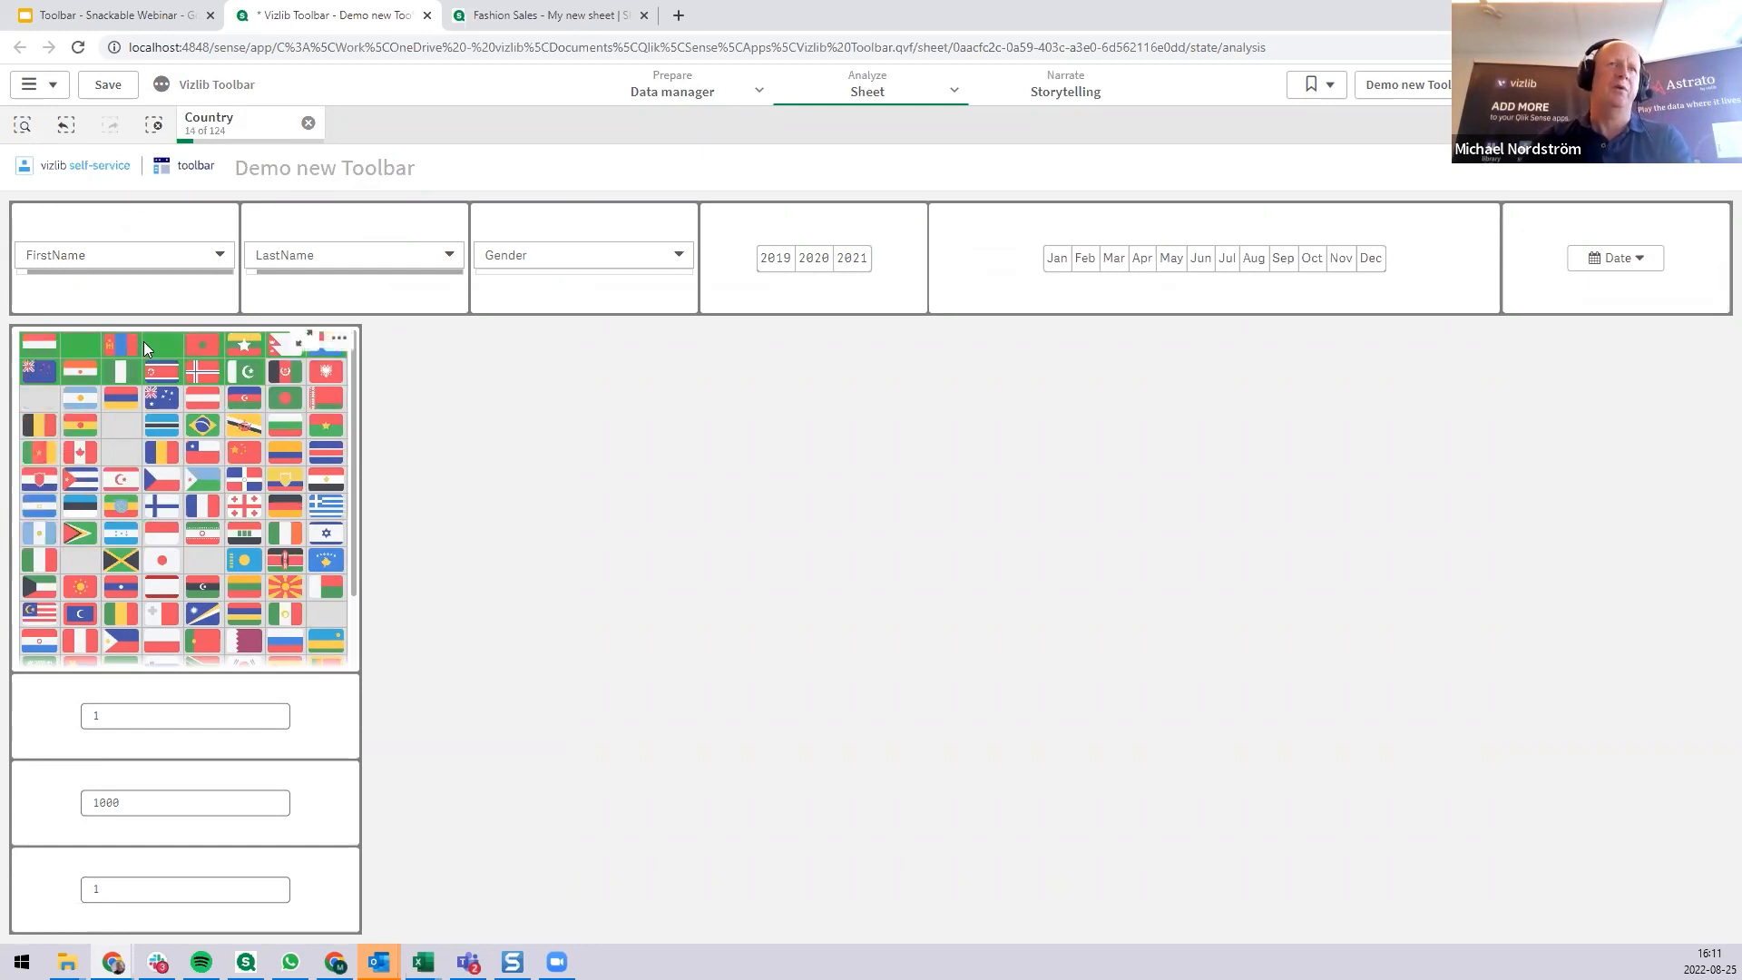
{"action": "left_click", "coordinate": [309, 123]}
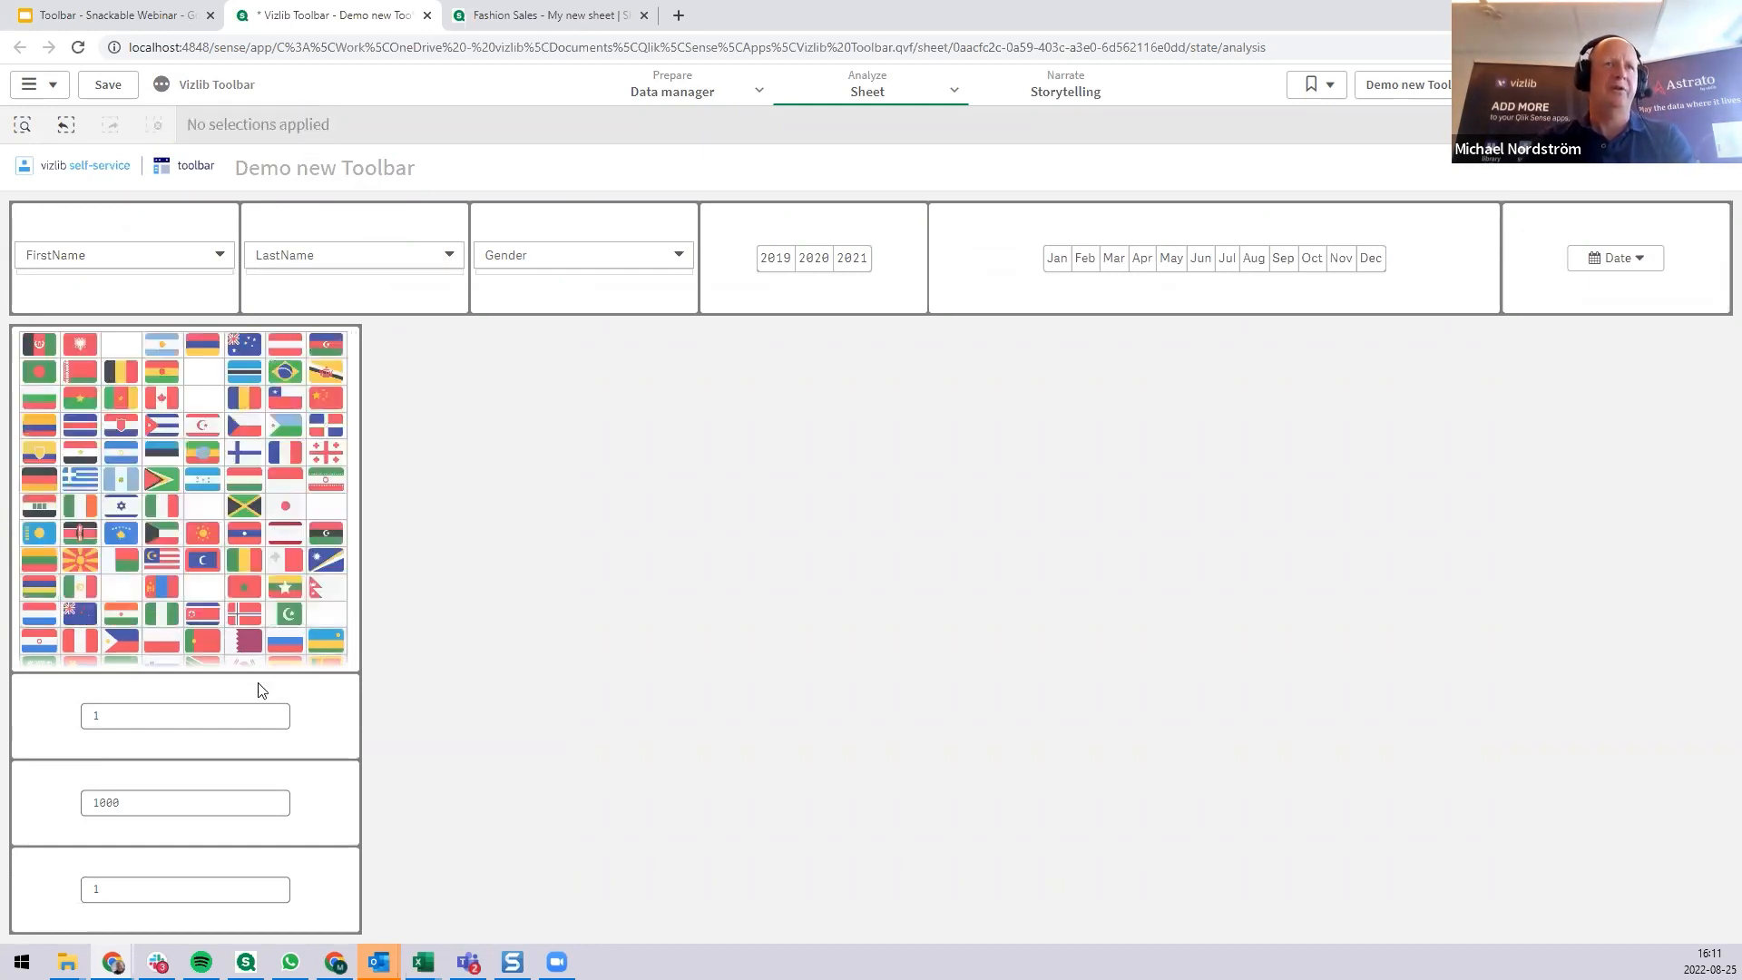
{"action": "left_click", "coordinate": [152, 716]}
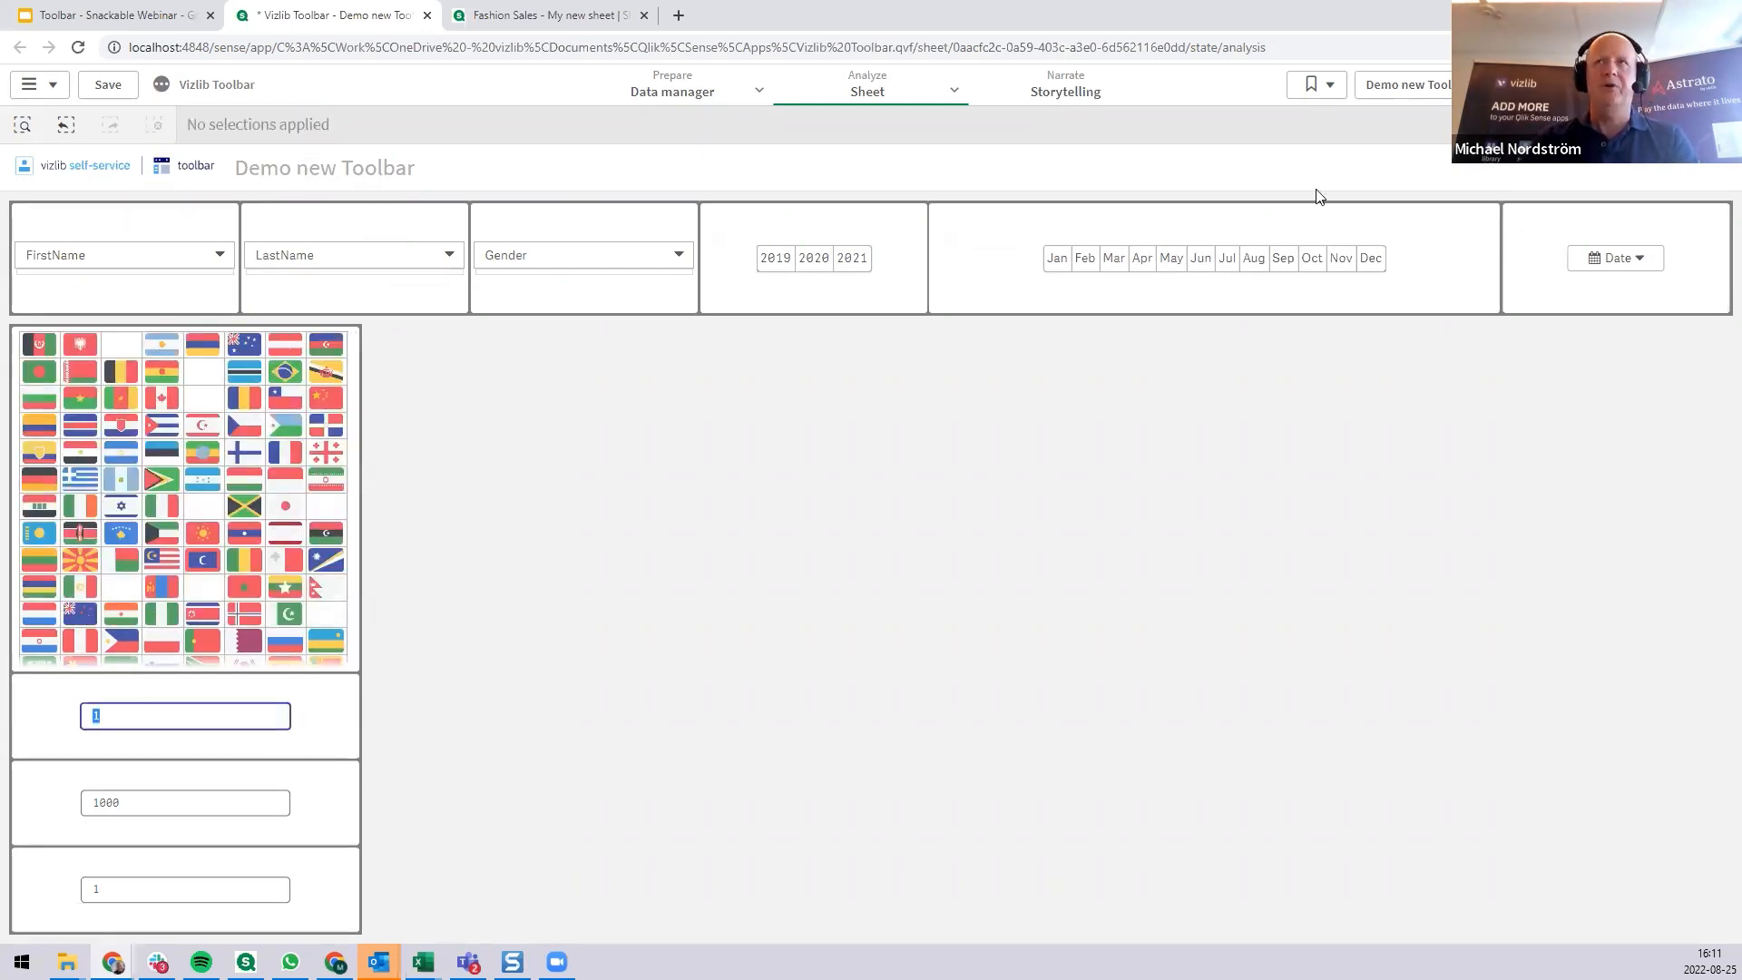
Return to editing the sheet and set the vOnOff element's output type to Switch and the vSlider element's to Slider.
{"action": "left_click", "coordinate": [1672, 85]}
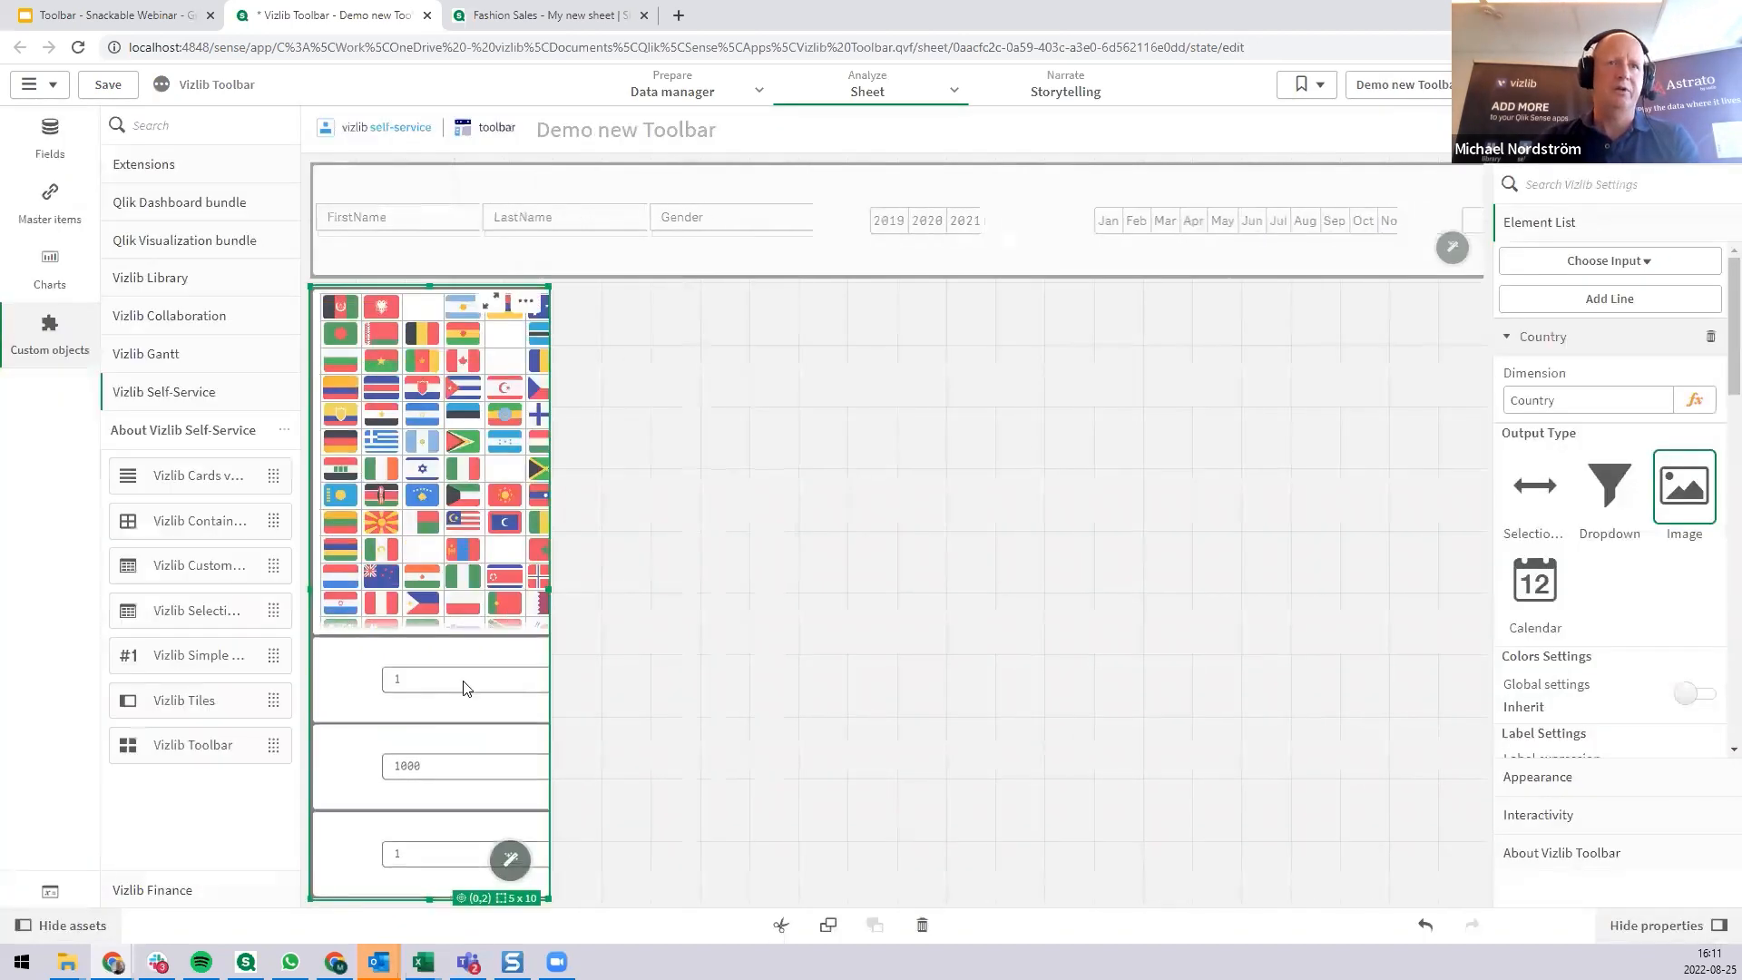
{"action": "left_click", "coordinate": [464, 689]}
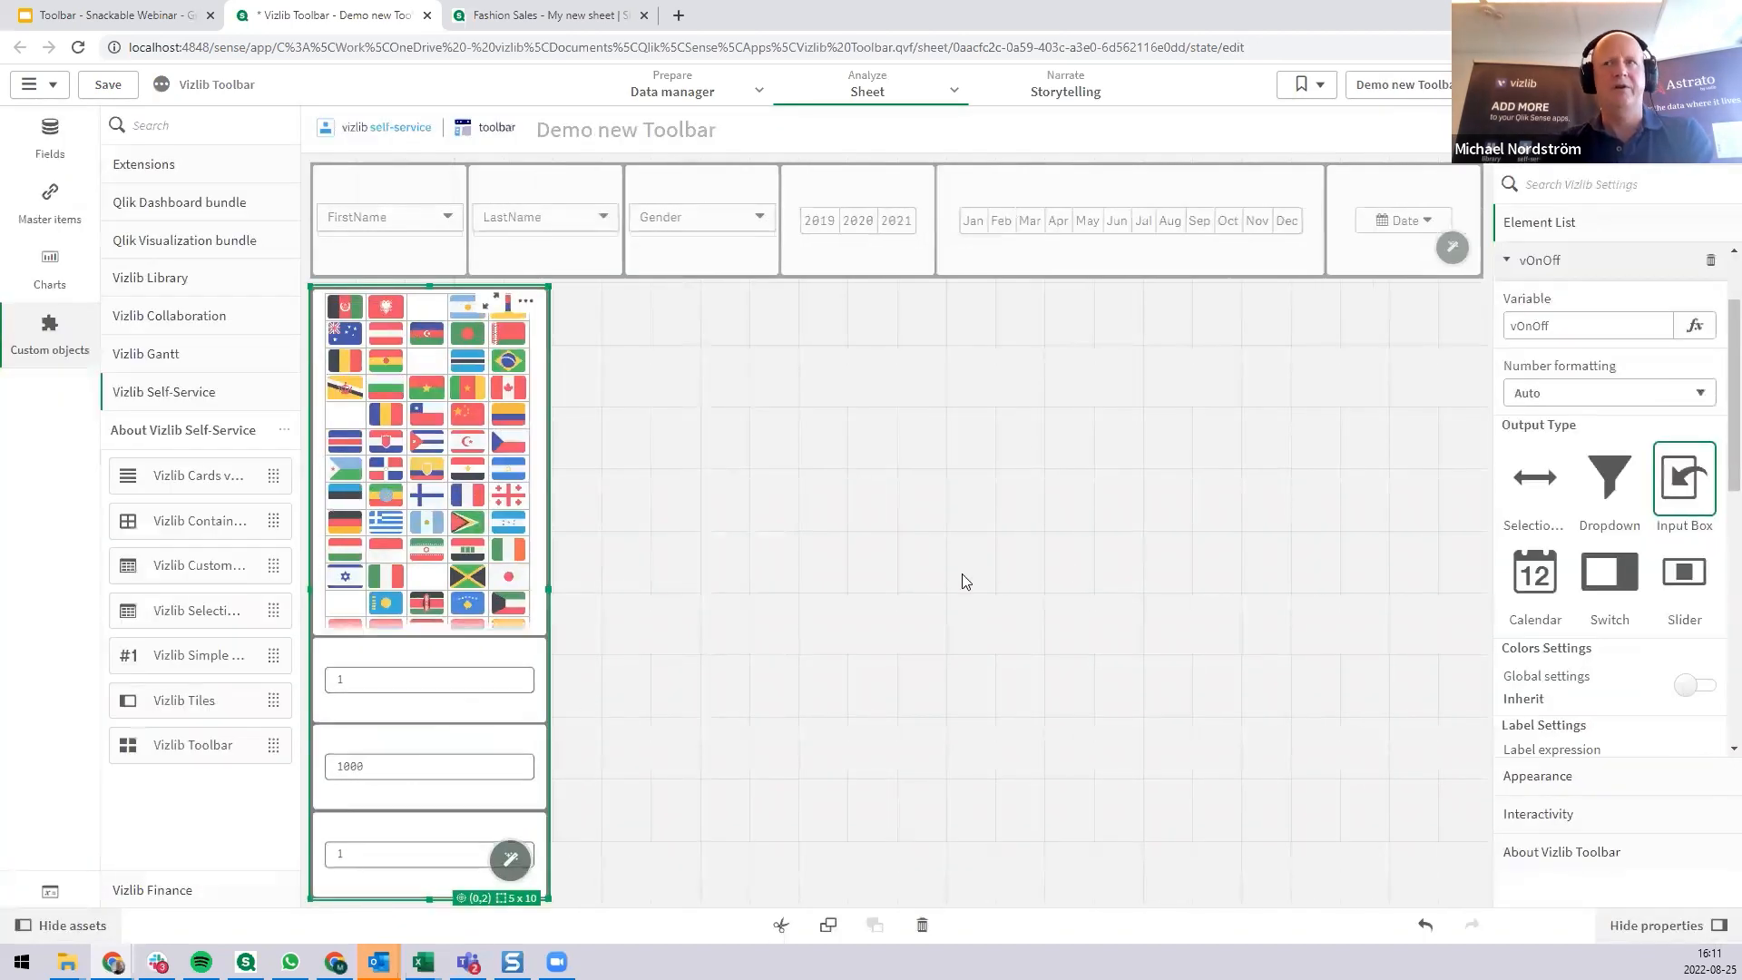
{"action": "left_click", "coordinate": [1621, 586]}
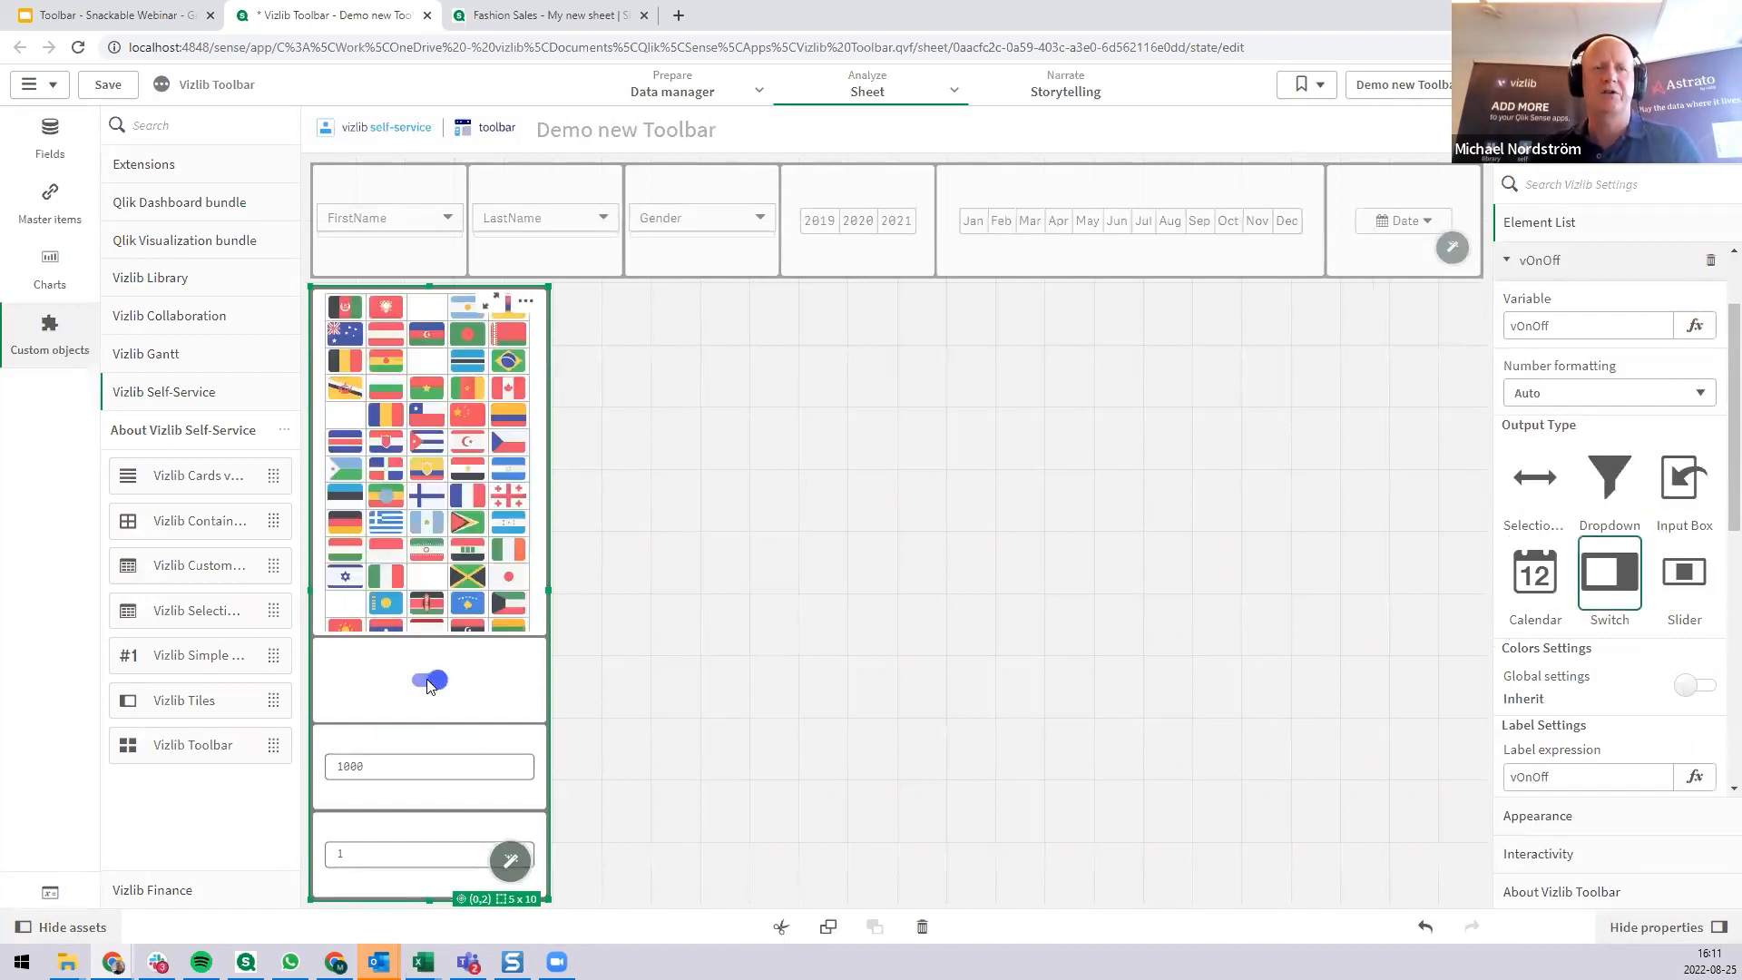
{"action": "left_click", "coordinate": [406, 771]}
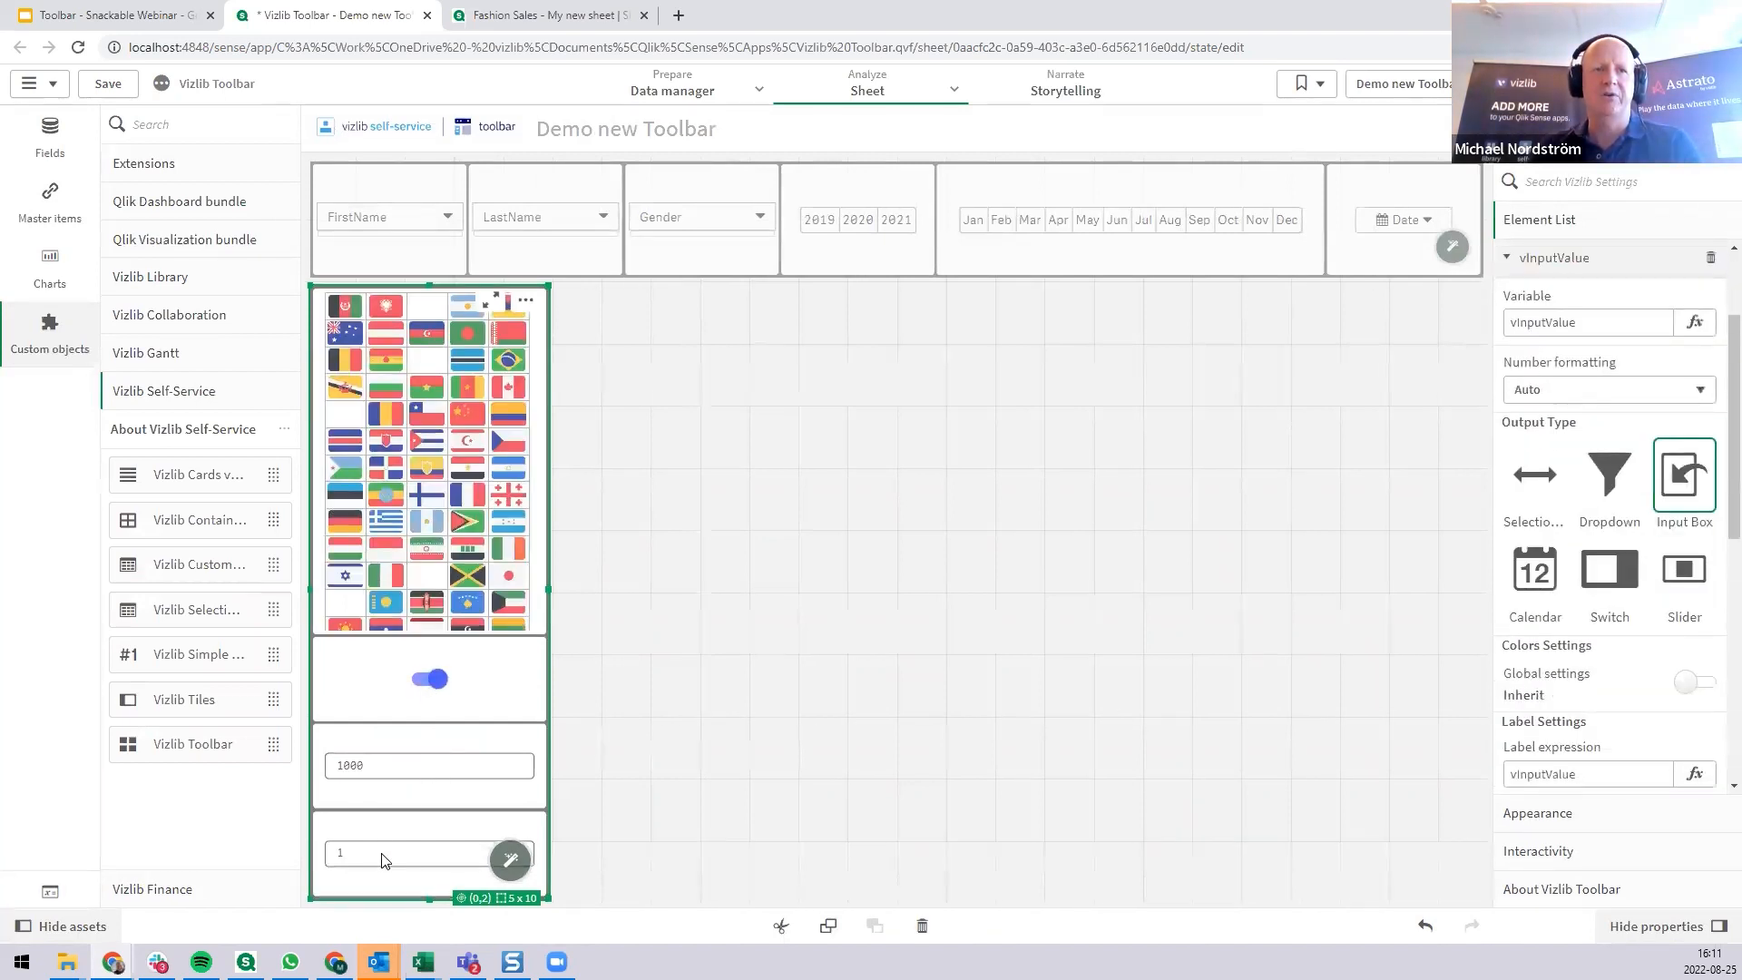
{"action": "left_click", "coordinate": [1693, 582]}
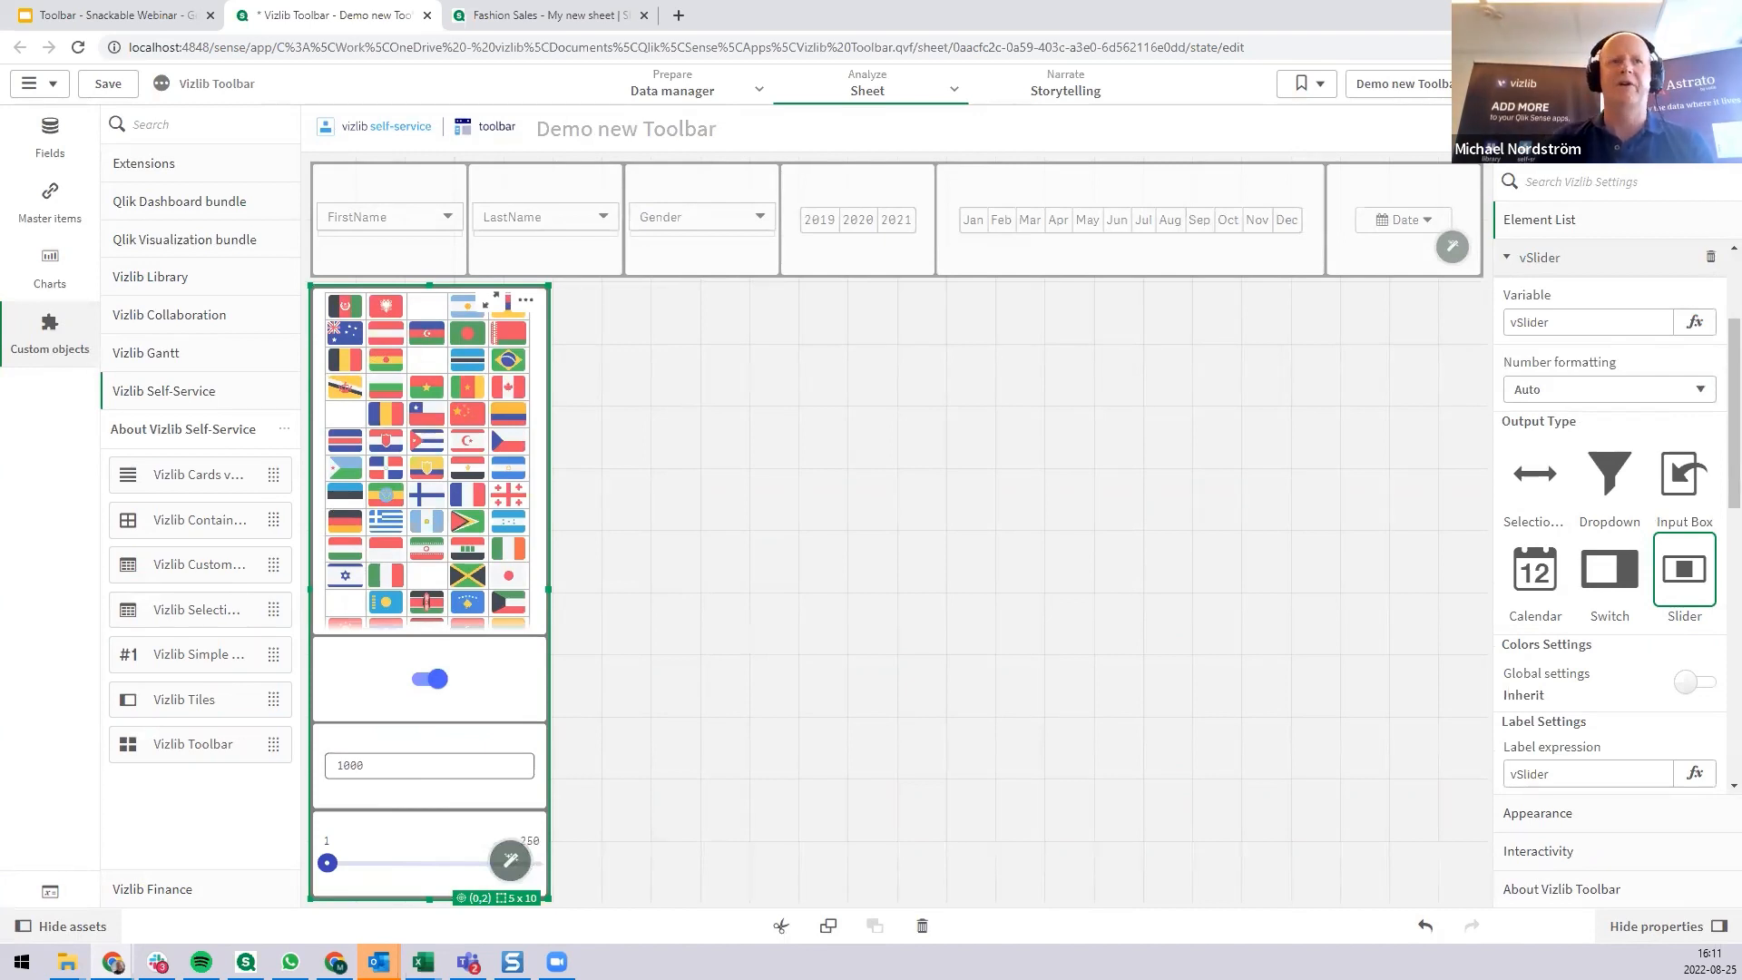
Try the new controls in analysis mode by moving the slider to 75 and turning the vOnOff switch off, and return to editing.
{"action": "left_click", "coordinate": [1671, 84]}
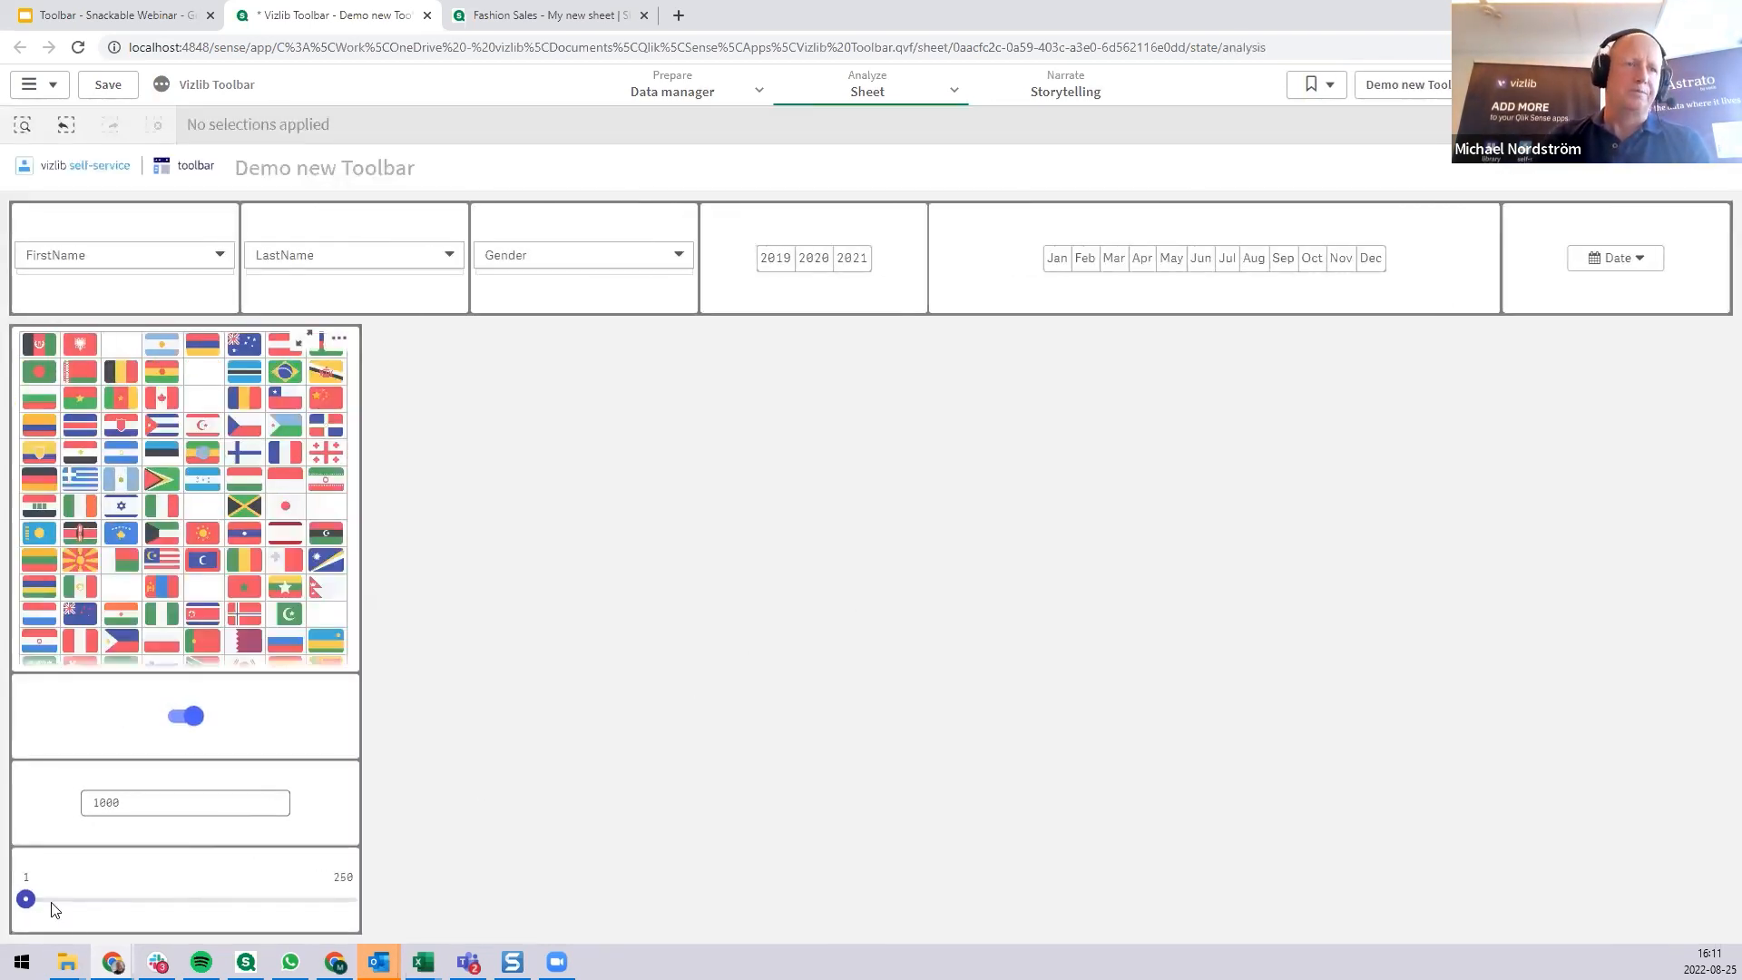
{"action": "left_click_drag", "start_coordinate": [25, 898], "coordinate": [122, 897]}
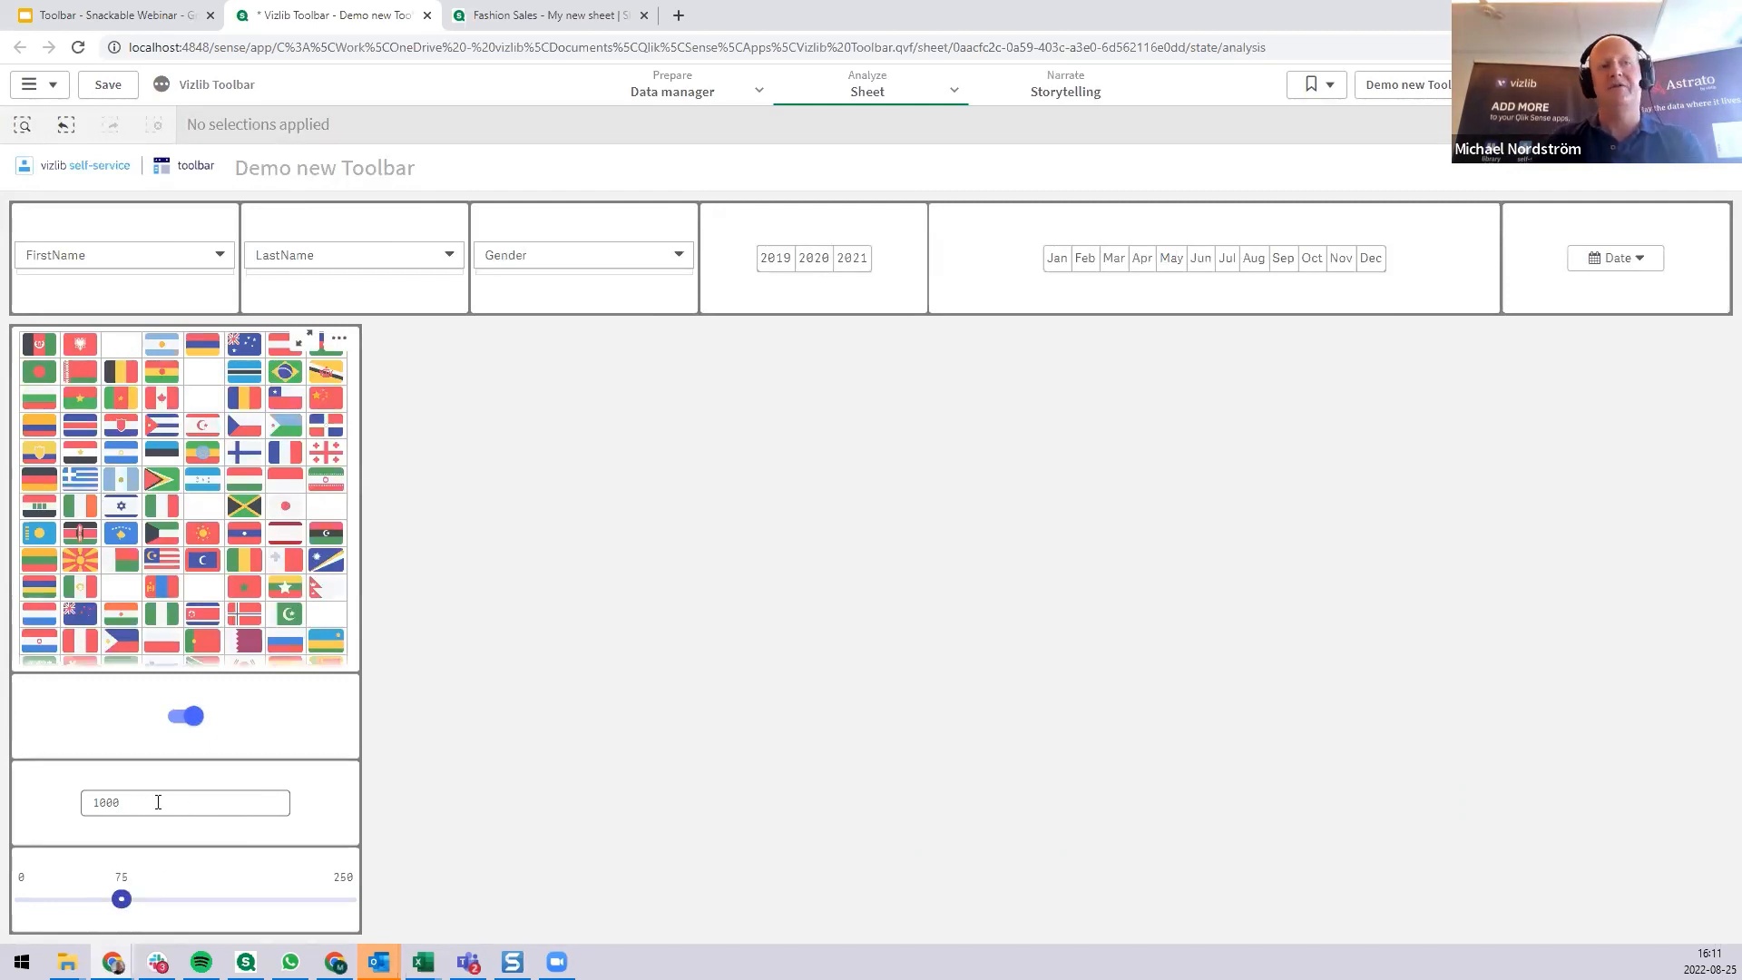
{"action": "left_click", "coordinate": [177, 719]}
{"action": "left_click", "coordinate": [179, 721]}
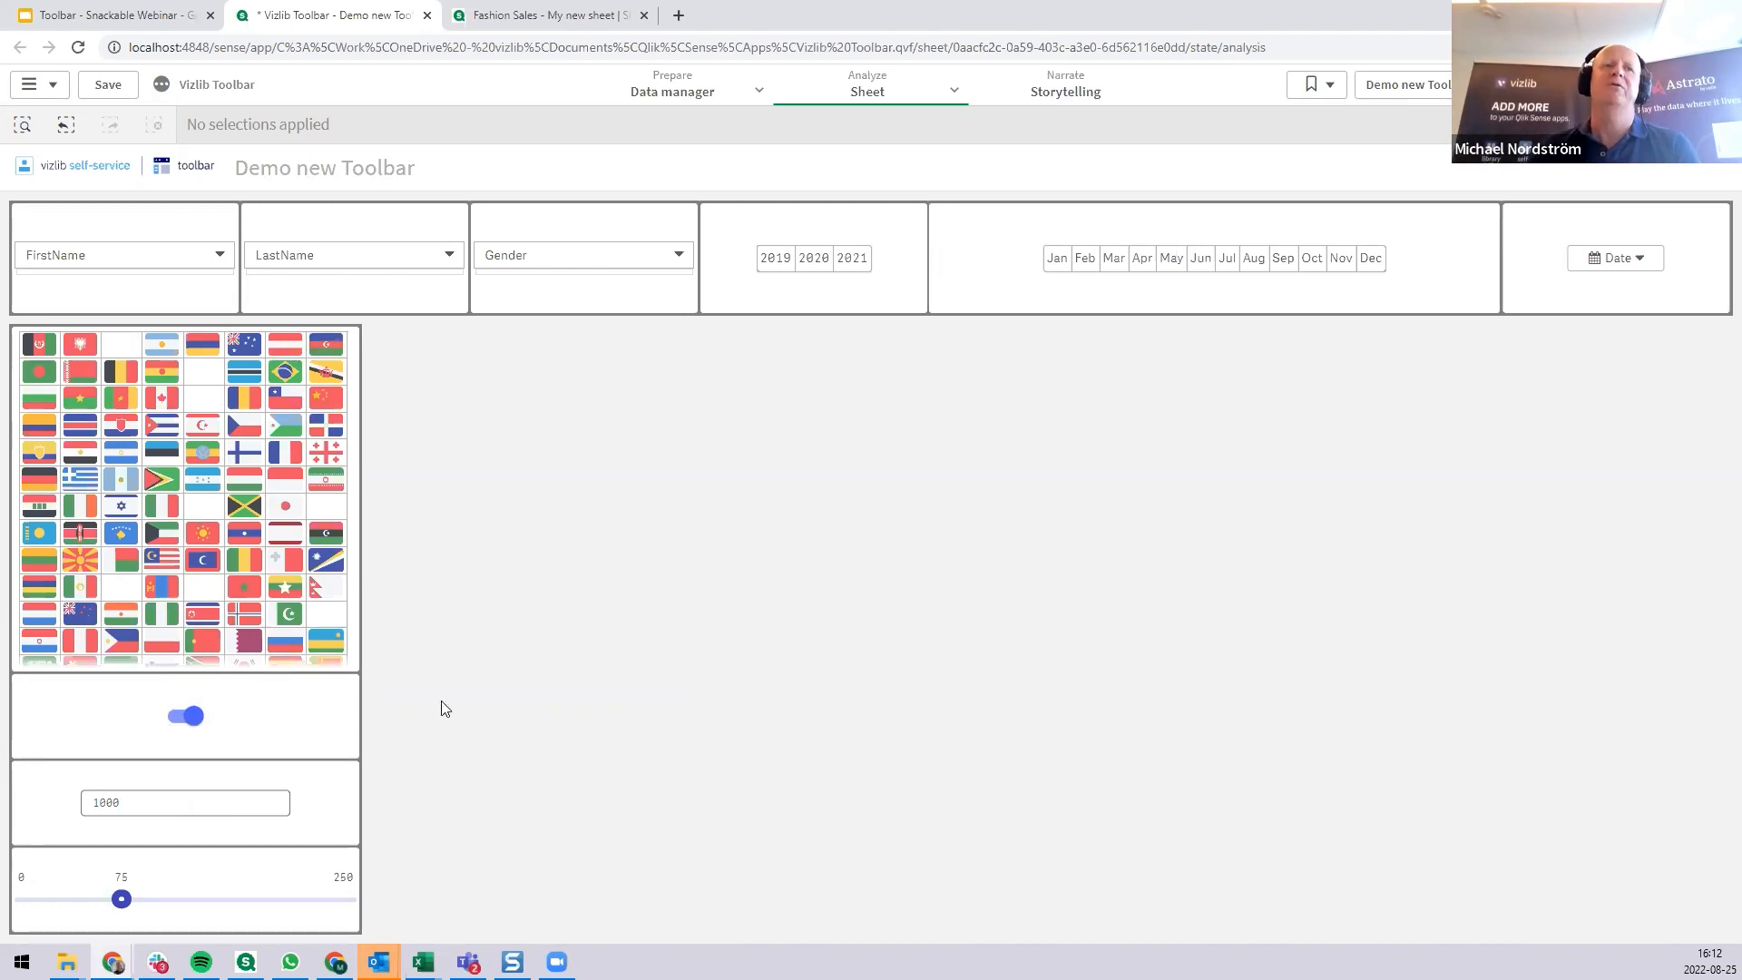
{"action": "left_click", "coordinate": [188, 718]}
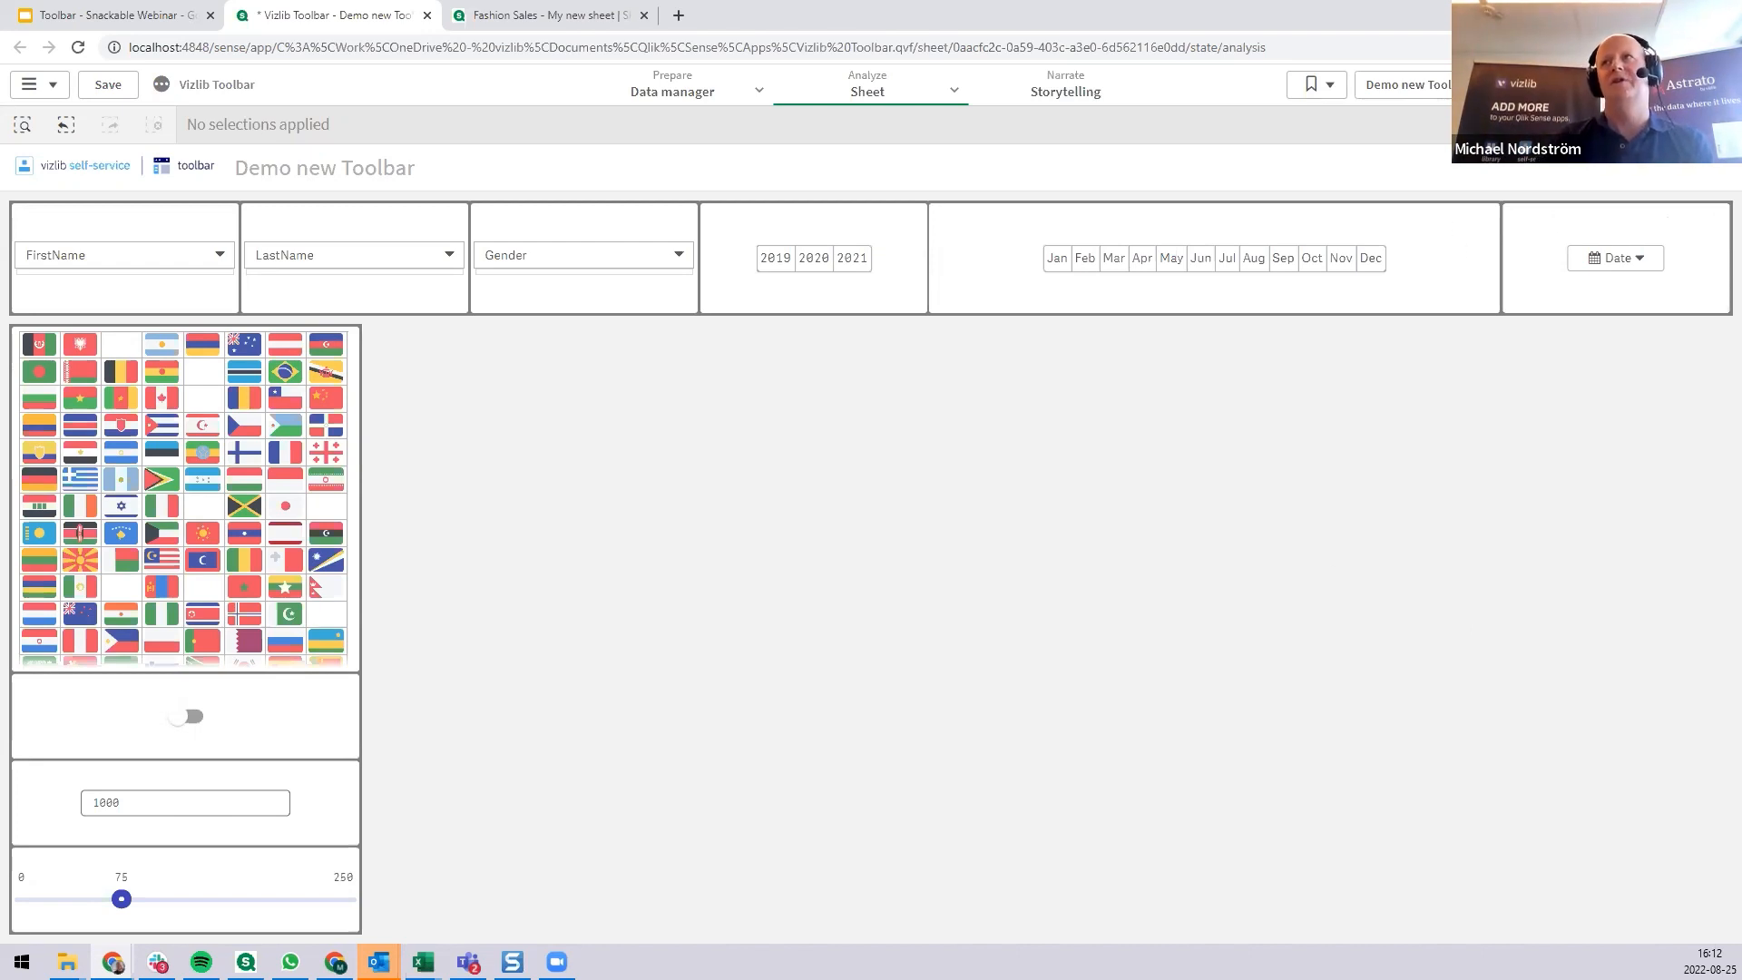
{"action": "key", "text": "ctrl+e"}
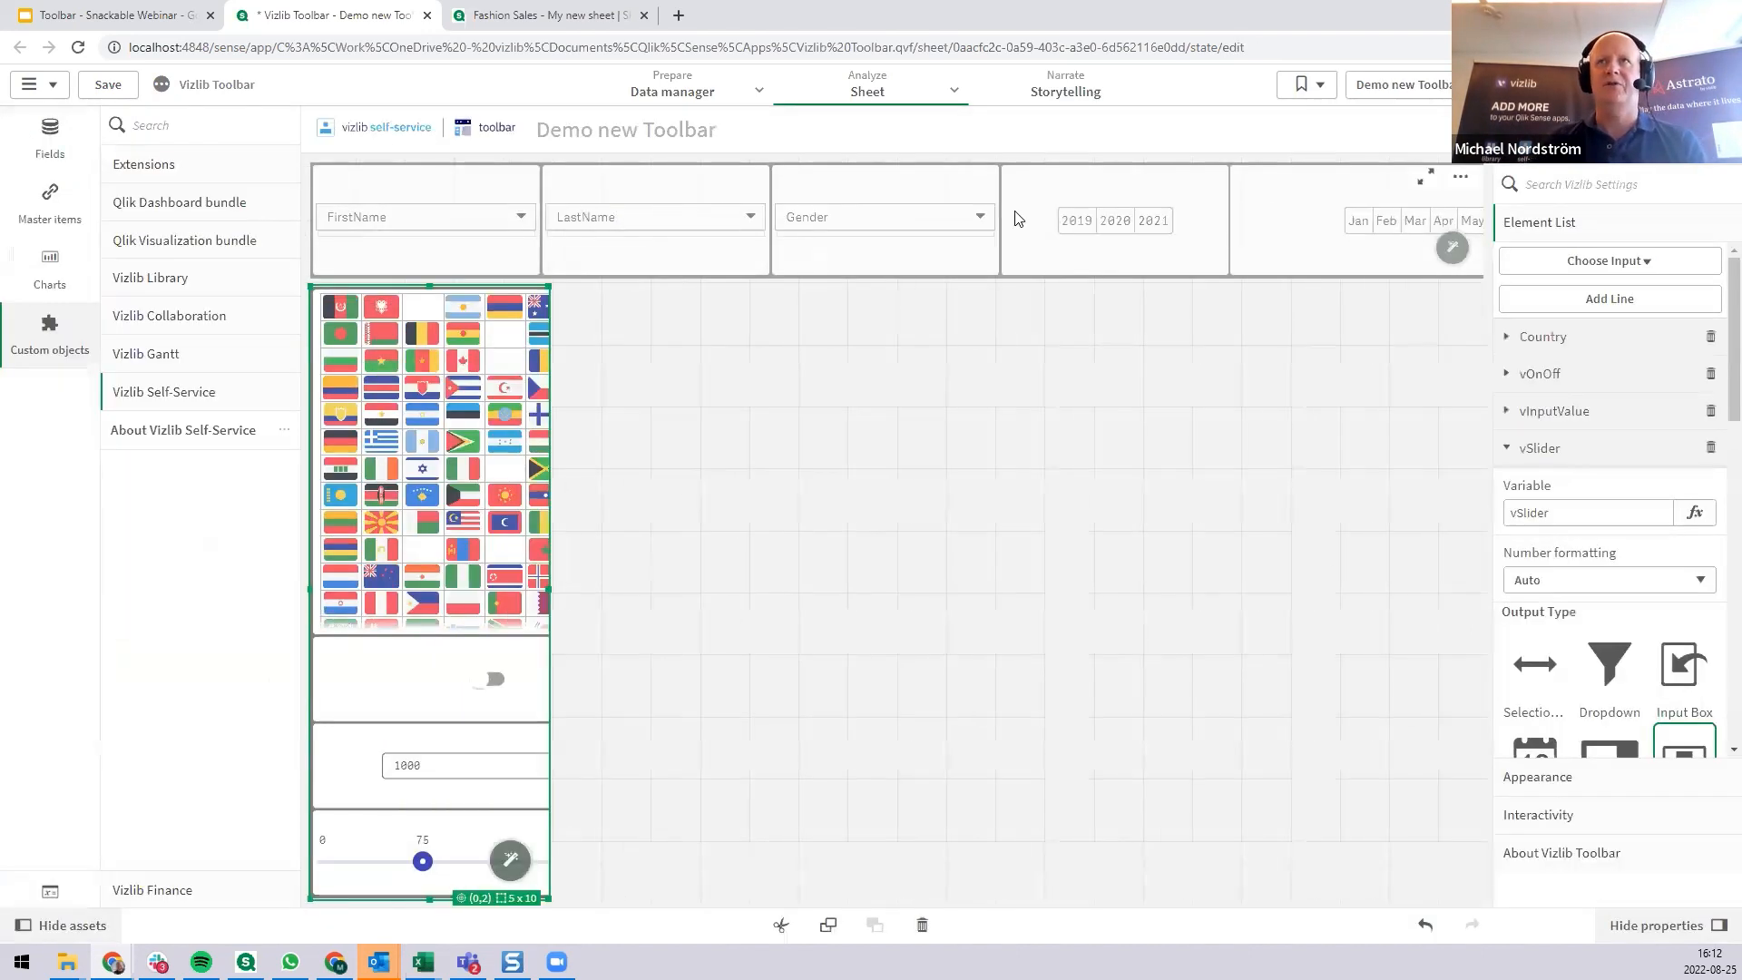
Examine the horizontal Toolbar's appearance options for font, colors and layout, including margins and padding between elements.
{"action": "left_click", "coordinate": [975, 249]}
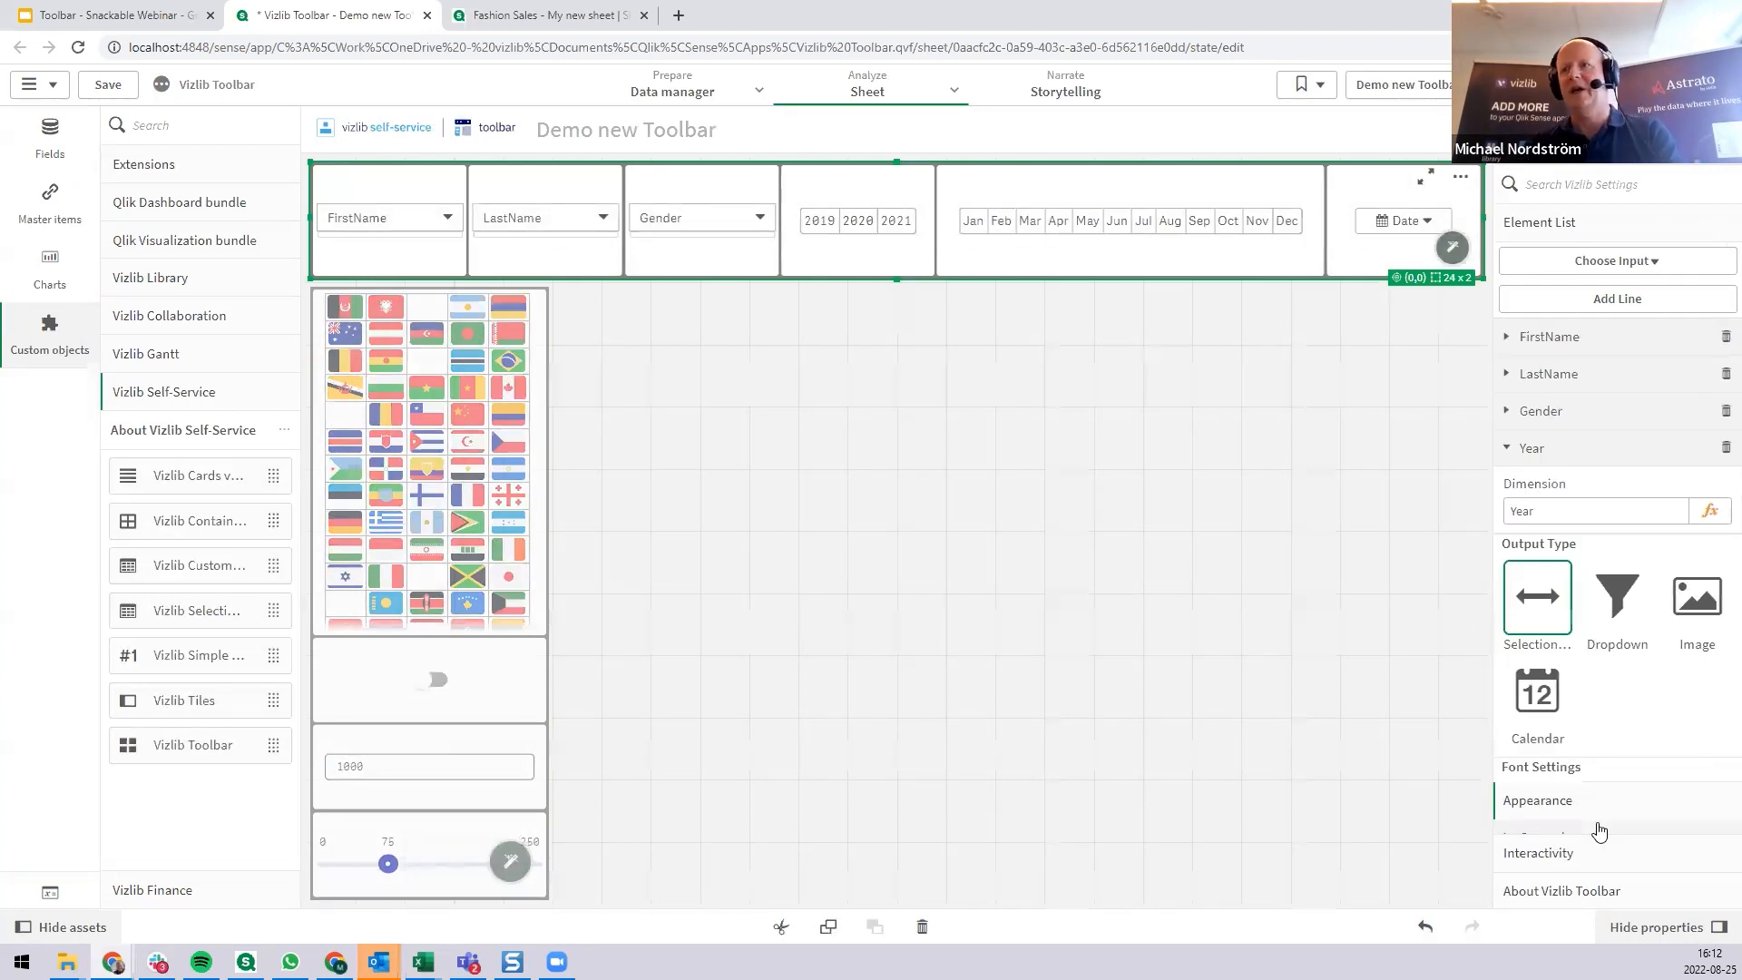
{"action": "left_click", "coordinate": [1594, 817]}
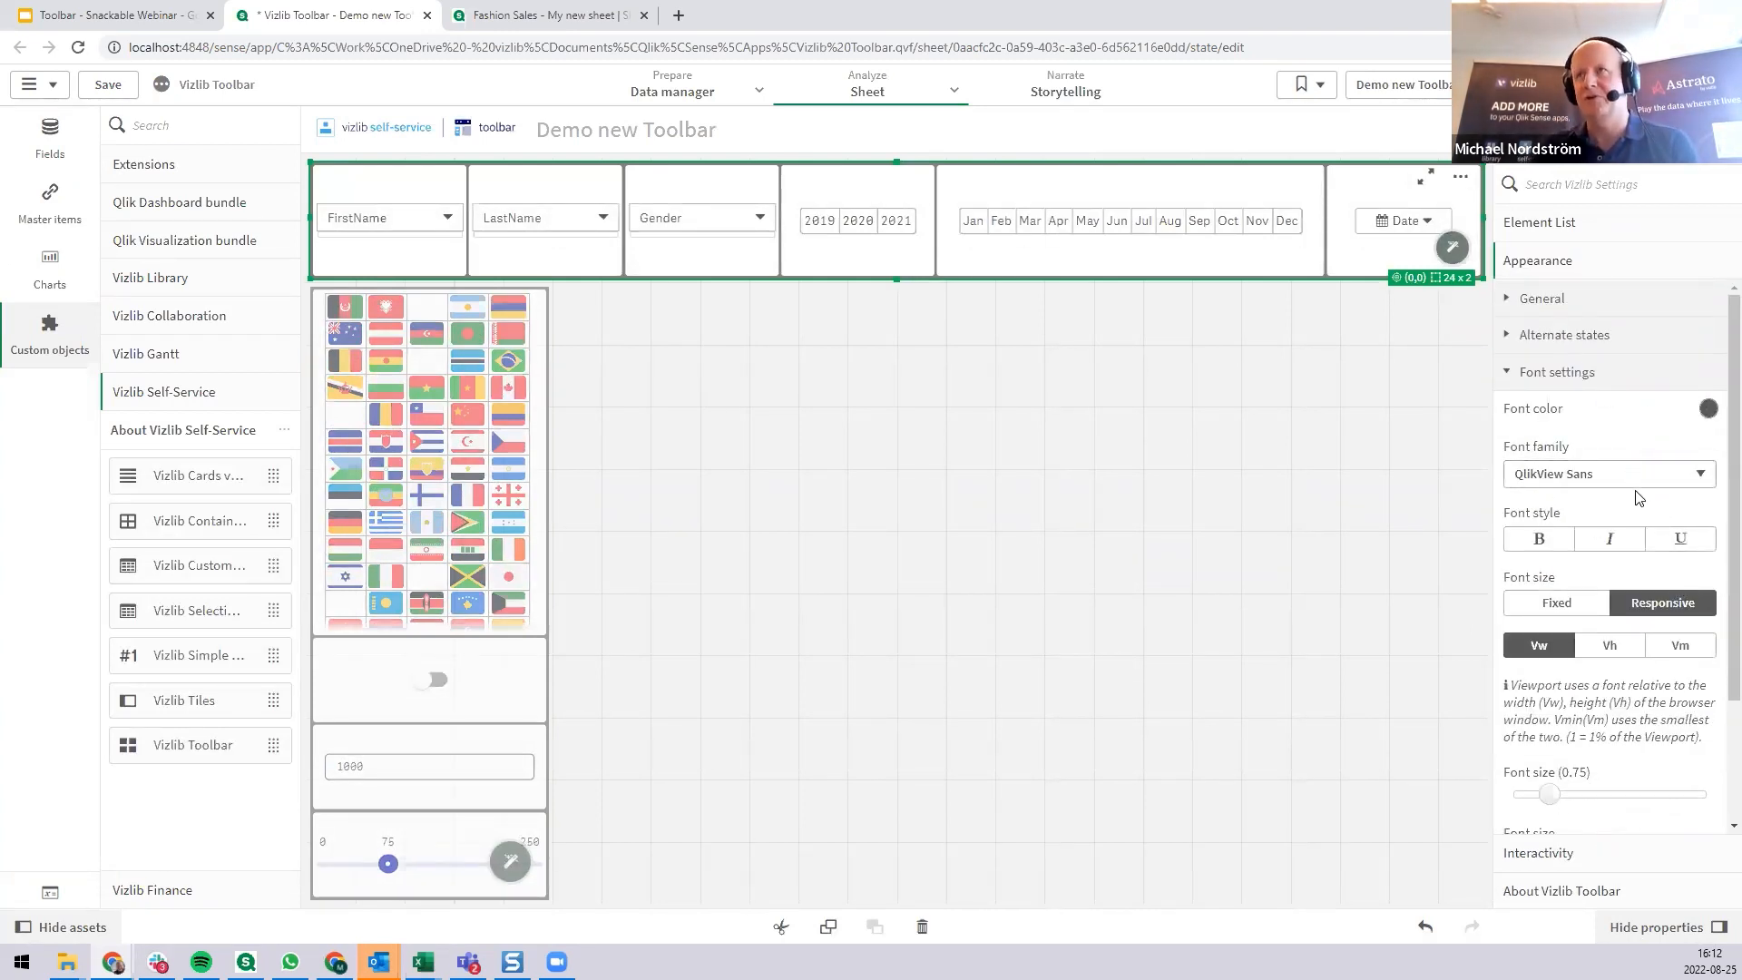
{"action": "scroll", "coordinate": [1614, 636], "scroll_direction": "down", "scroll_amount": 2}
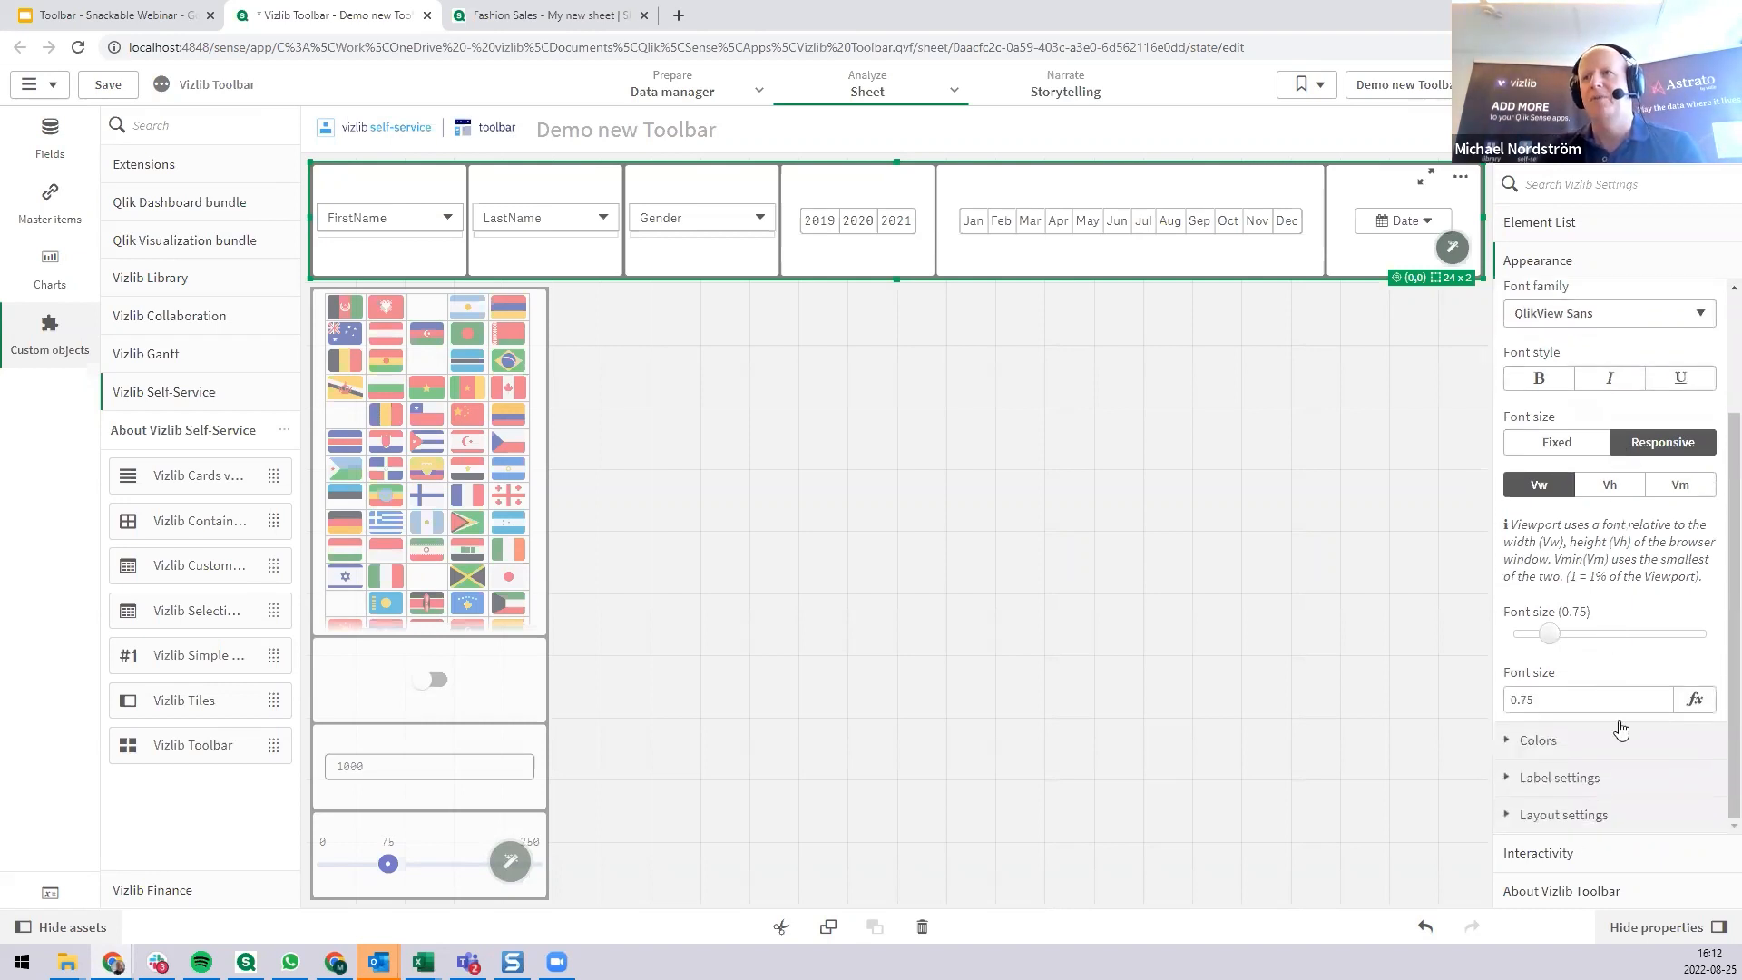
{"action": "scroll", "coordinate": [1603, 635], "scroll_direction": "up", "scroll_amount": 2}
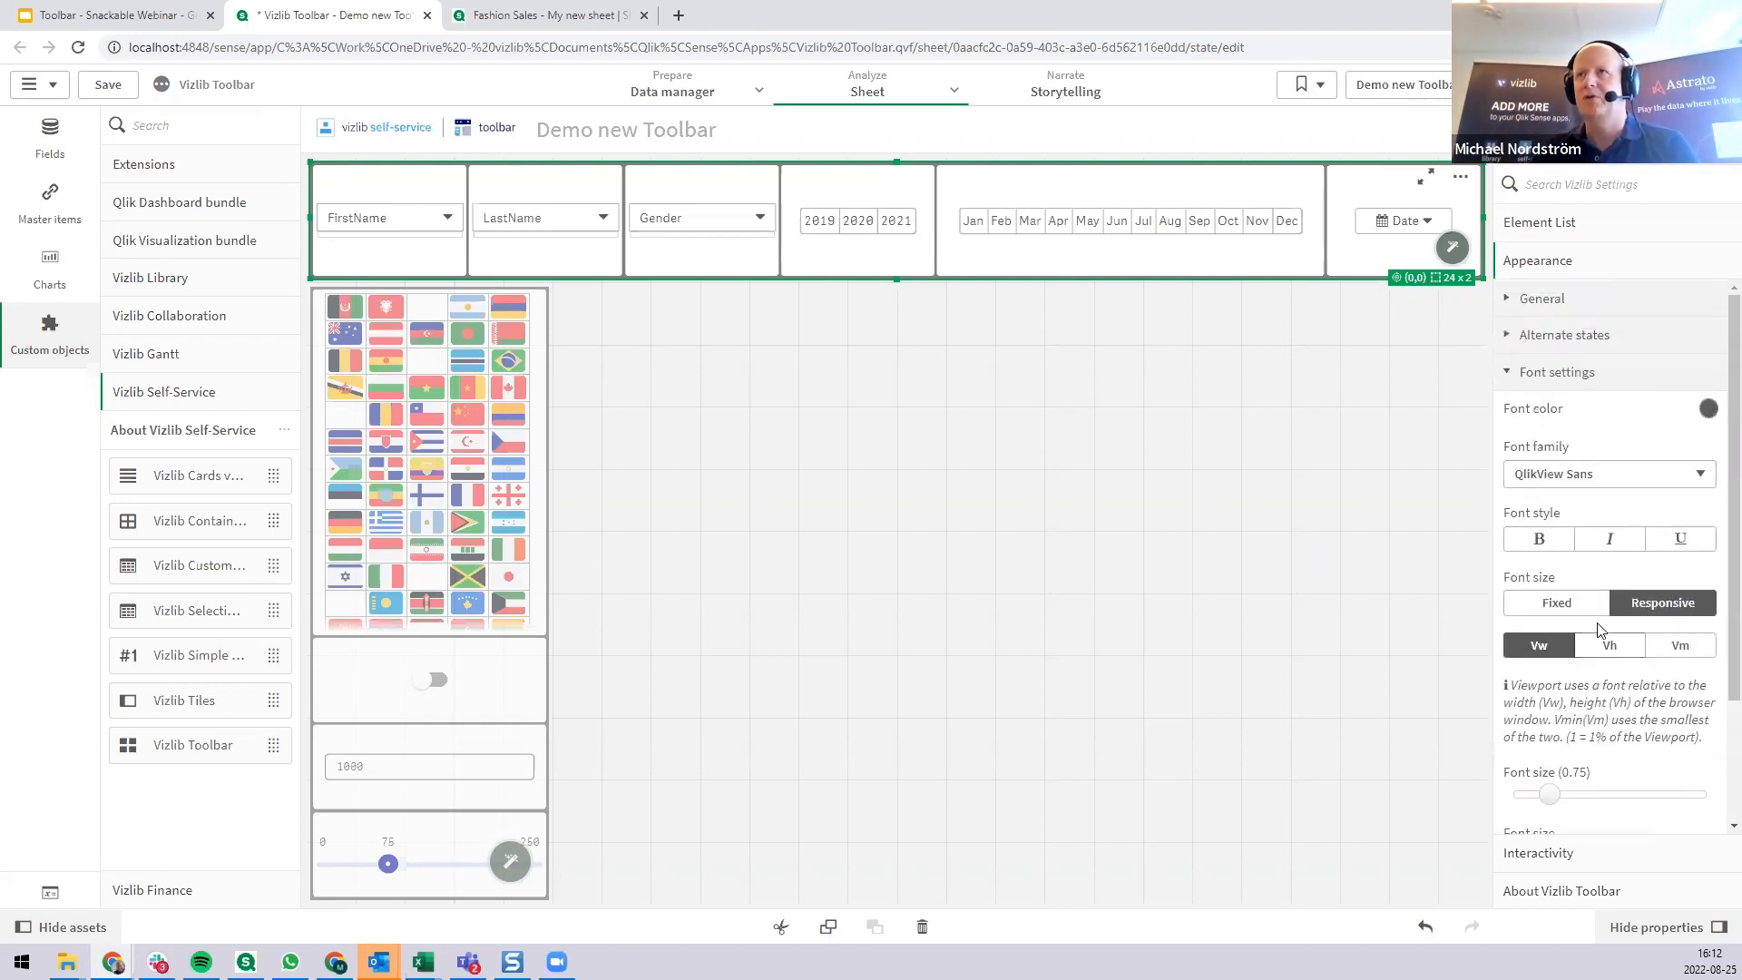
{"action": "left_click", "coordinate": [1563, 375]}
{"action": "left_click", "coordinate": [1580, 417]}
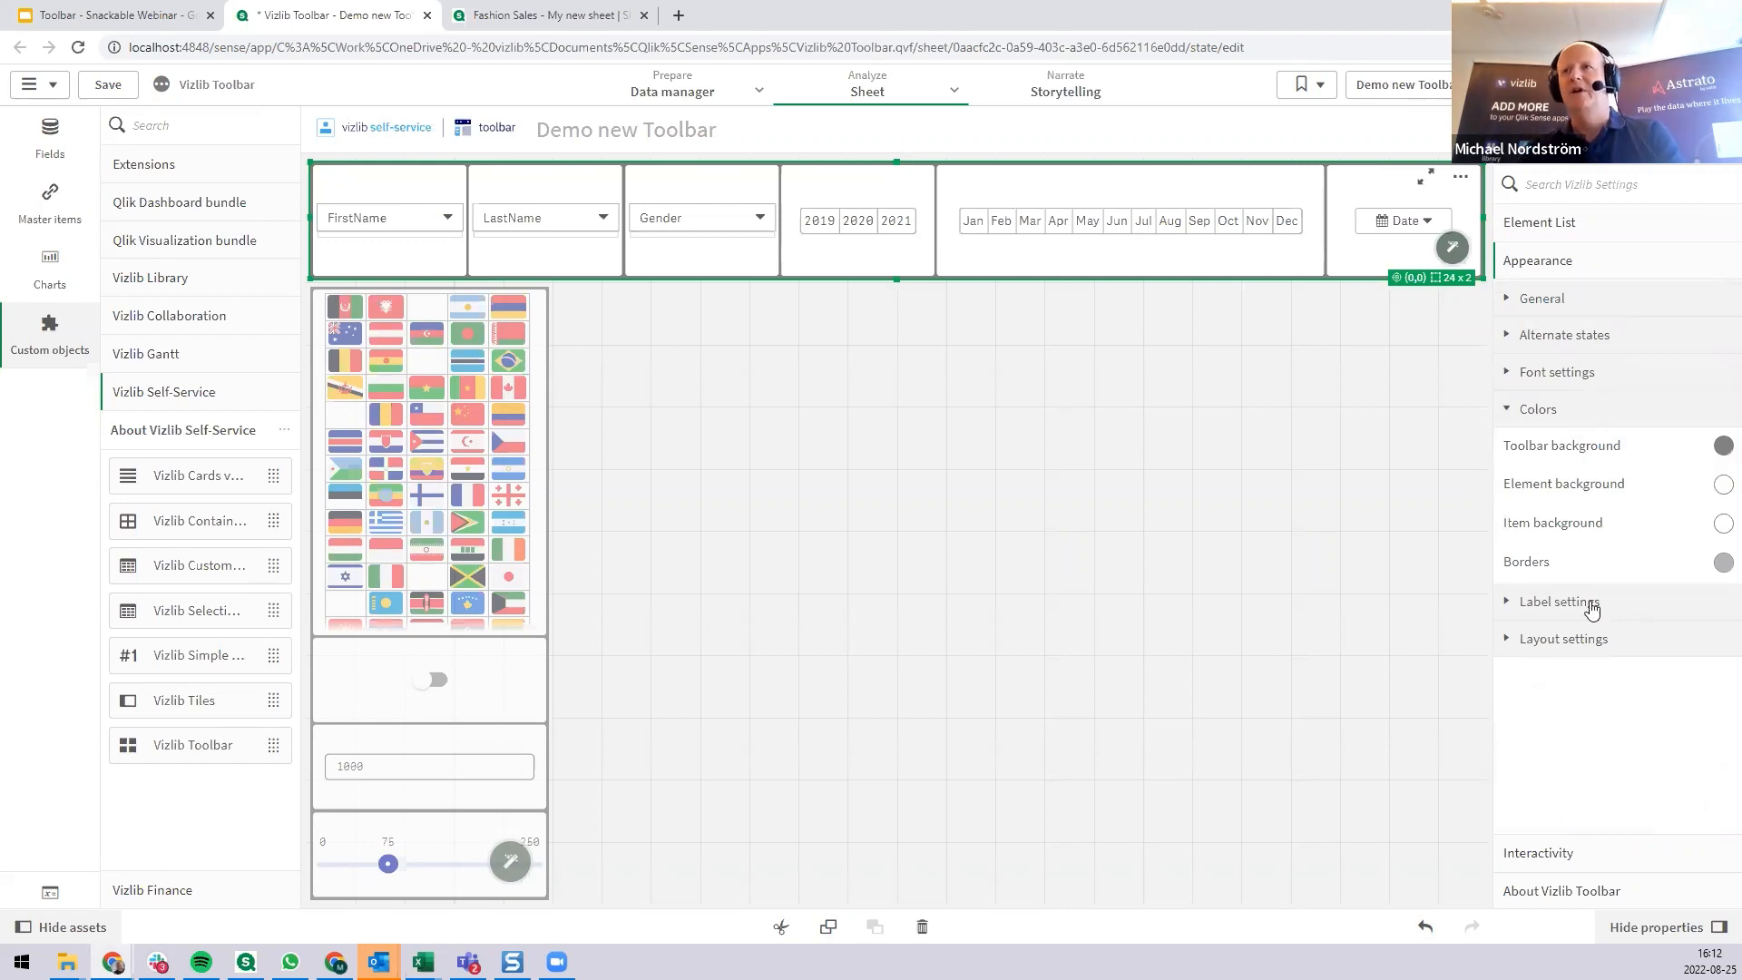
{"action": "left_click", "coordinate": [1600, 644]}
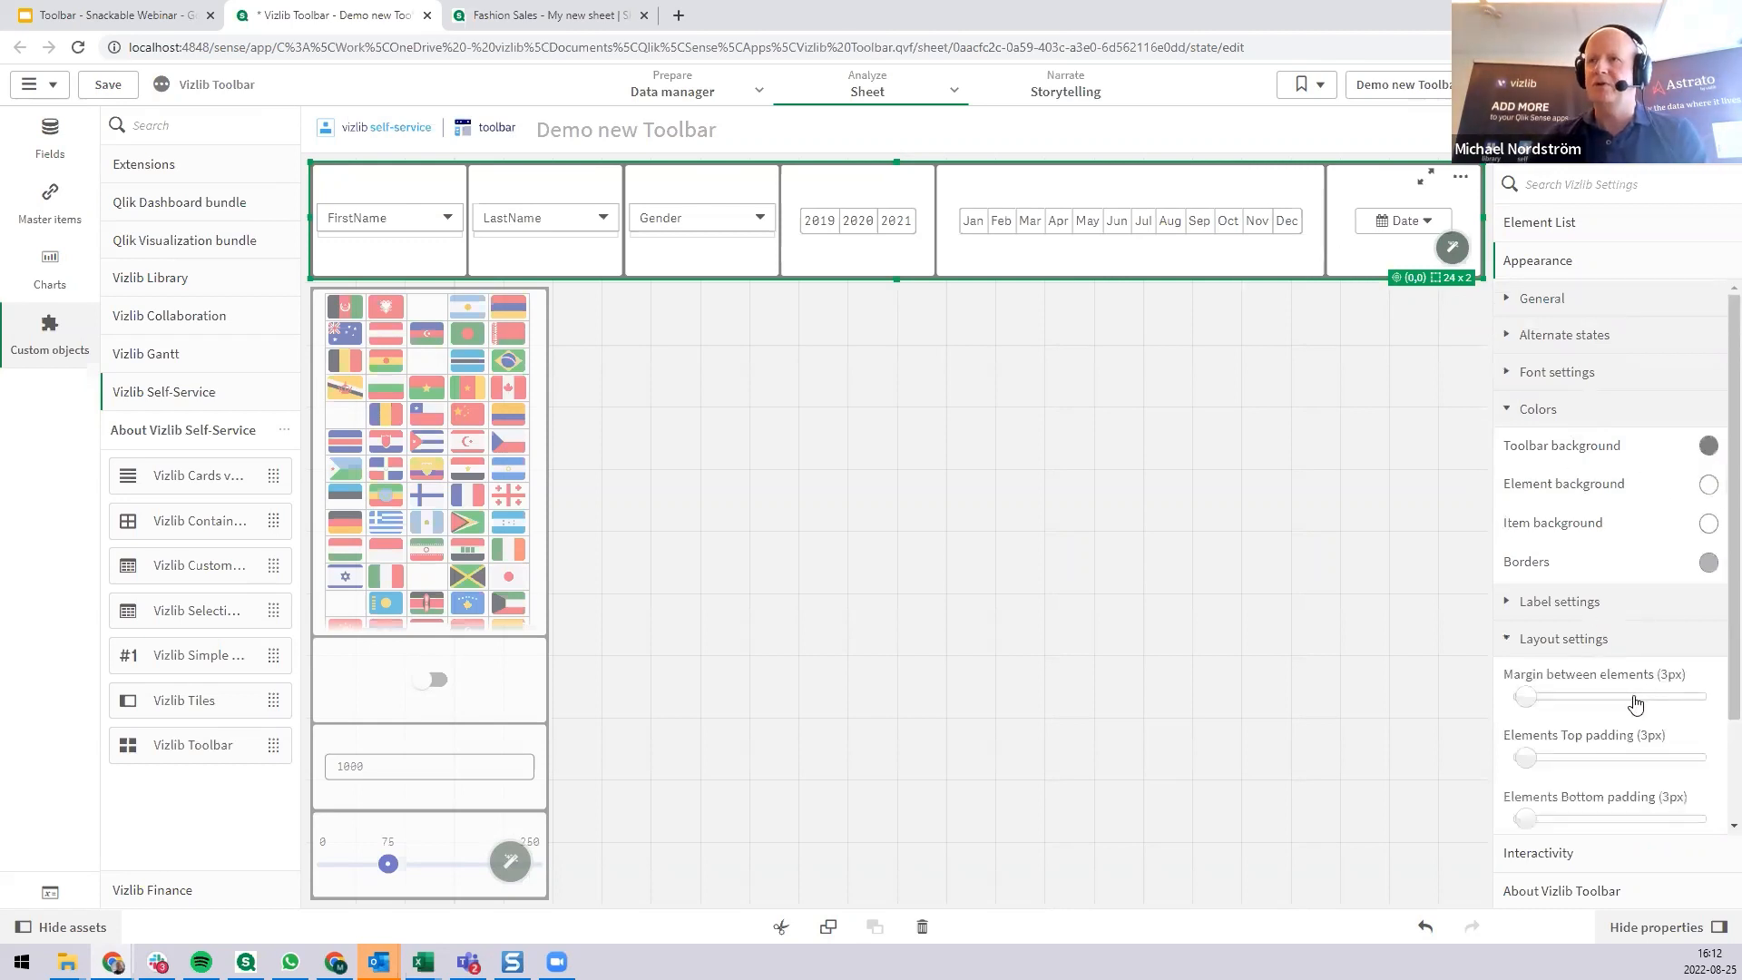
{"action": "scroll", "coordinate": [1629, 699], "scroll_direction": "down", "scroll_amount": 2}
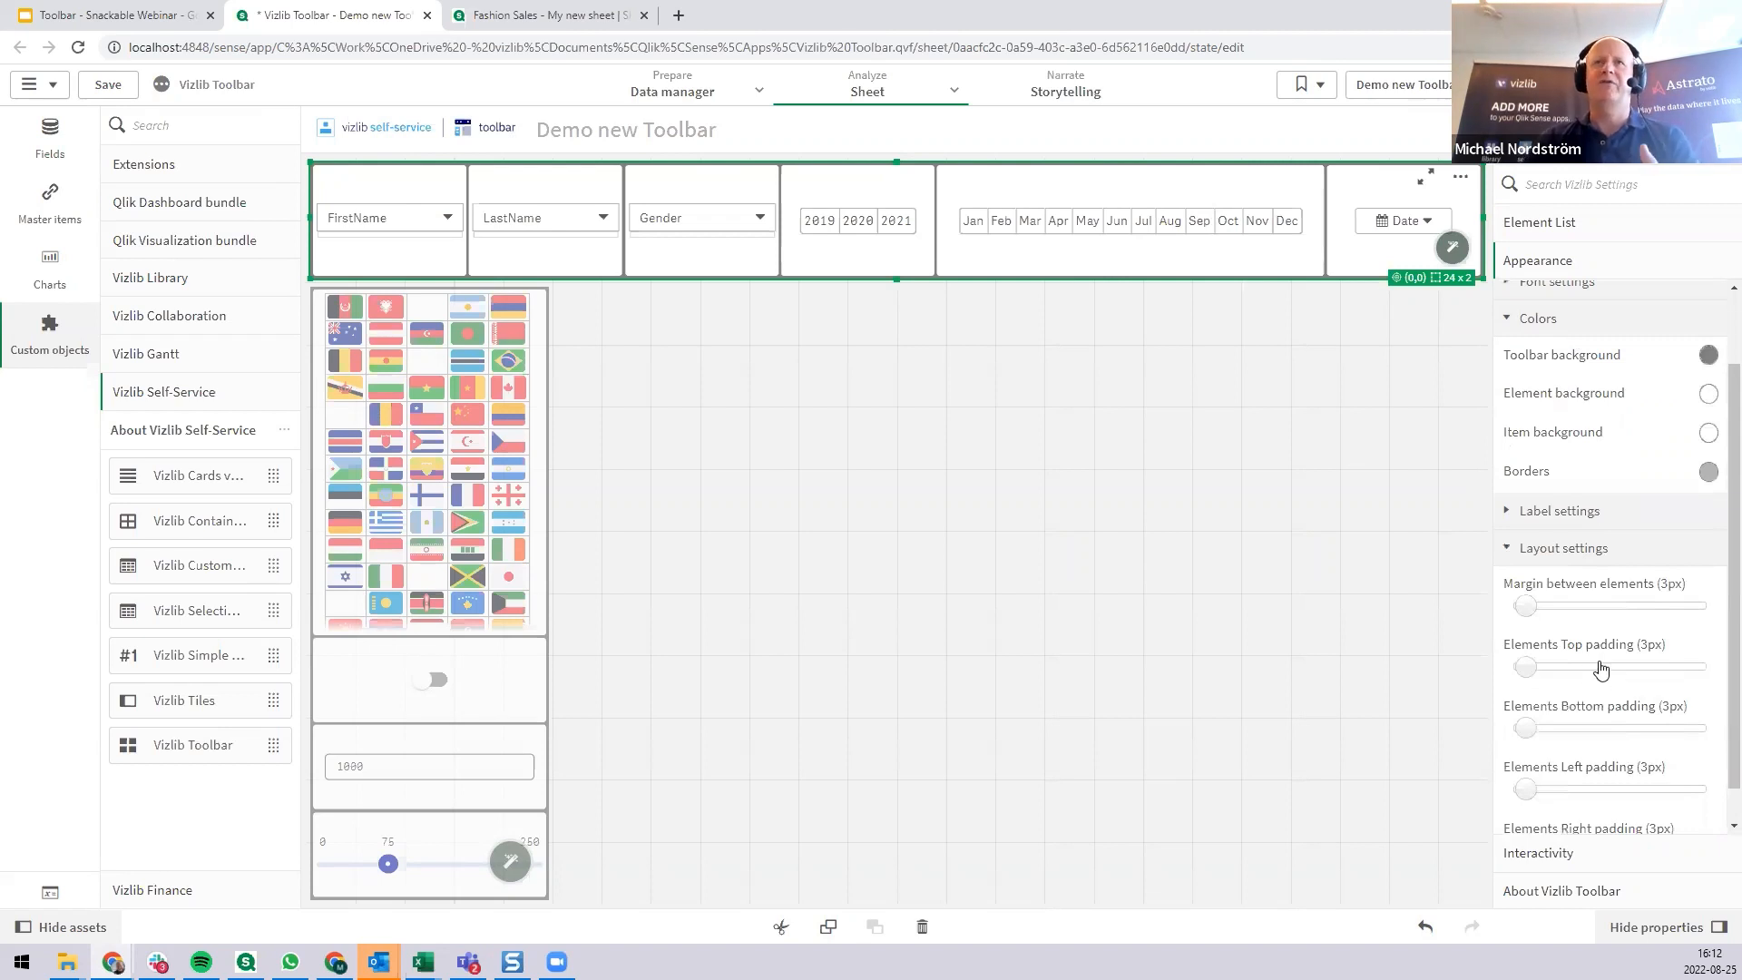
{"action": "mouse_move", "coordinate": [1526, 605]}
{"action": "left_mouse_down"}
{"action": "mouse_move", "coordinate": [1638, 605]}
{"action": "mouse_move", "coordinate": [1525, 605]}
{"action": "left_mouse_up"}
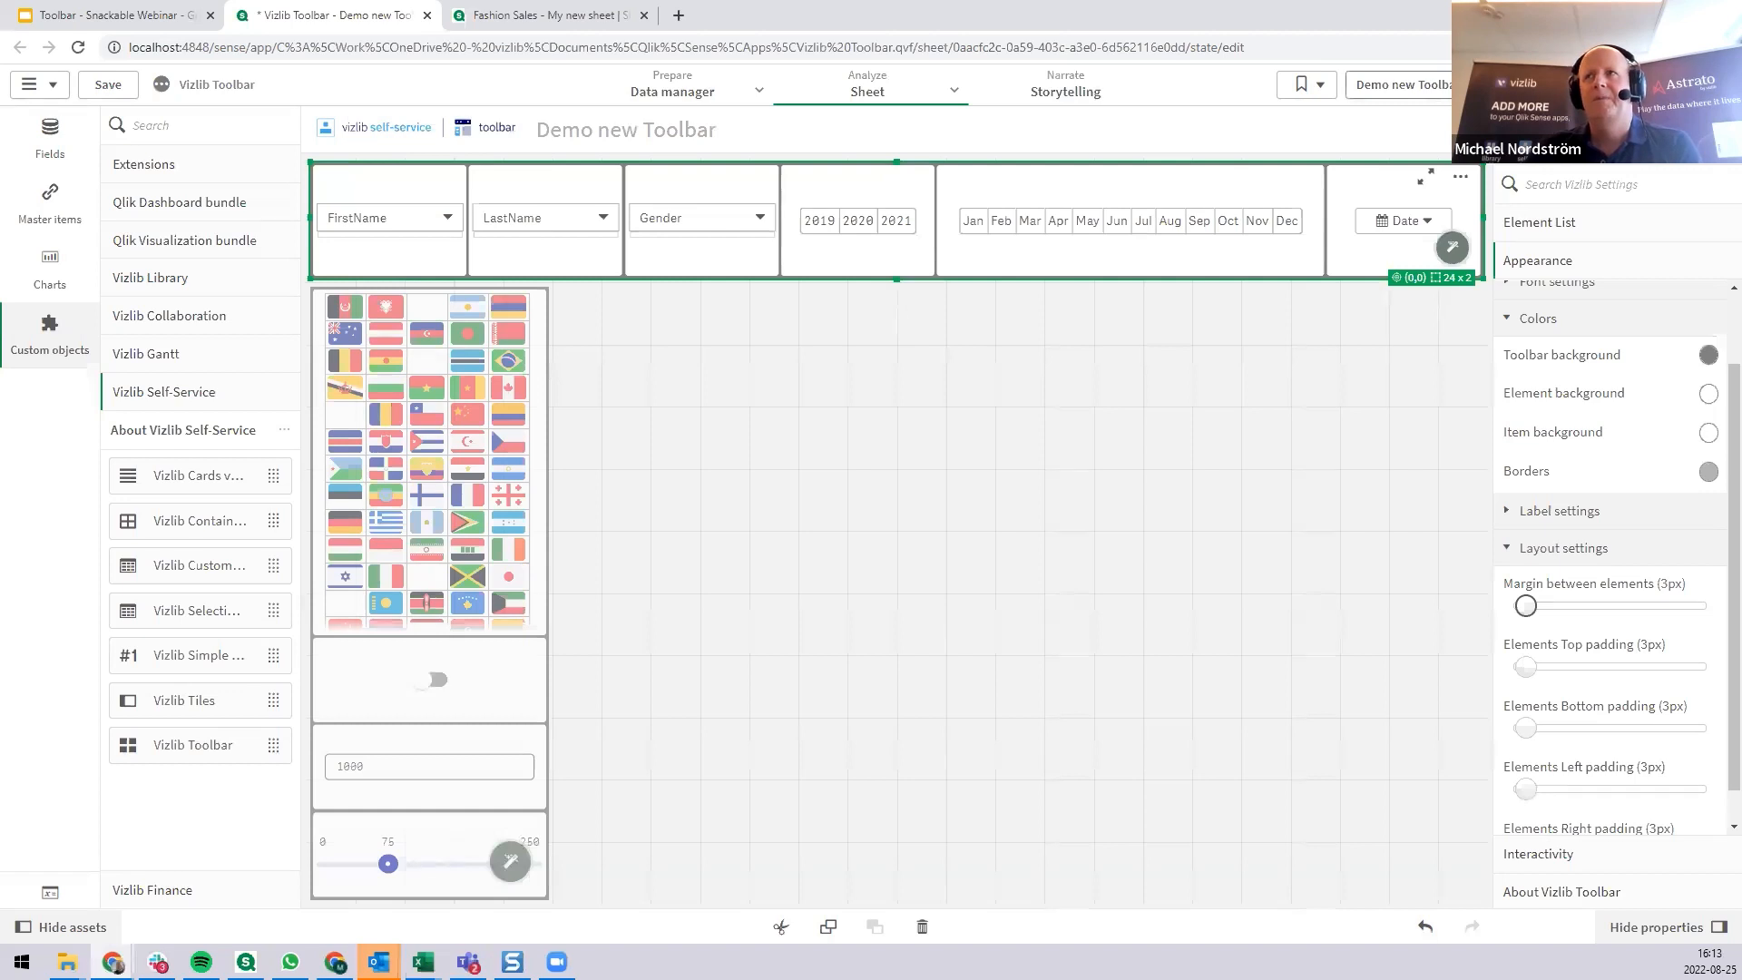
Open the Expand From Top/Left sheet, leave edit mode and try its expandable toolbars.
{"action": "left_click", "coordinate": [1402, 84]}
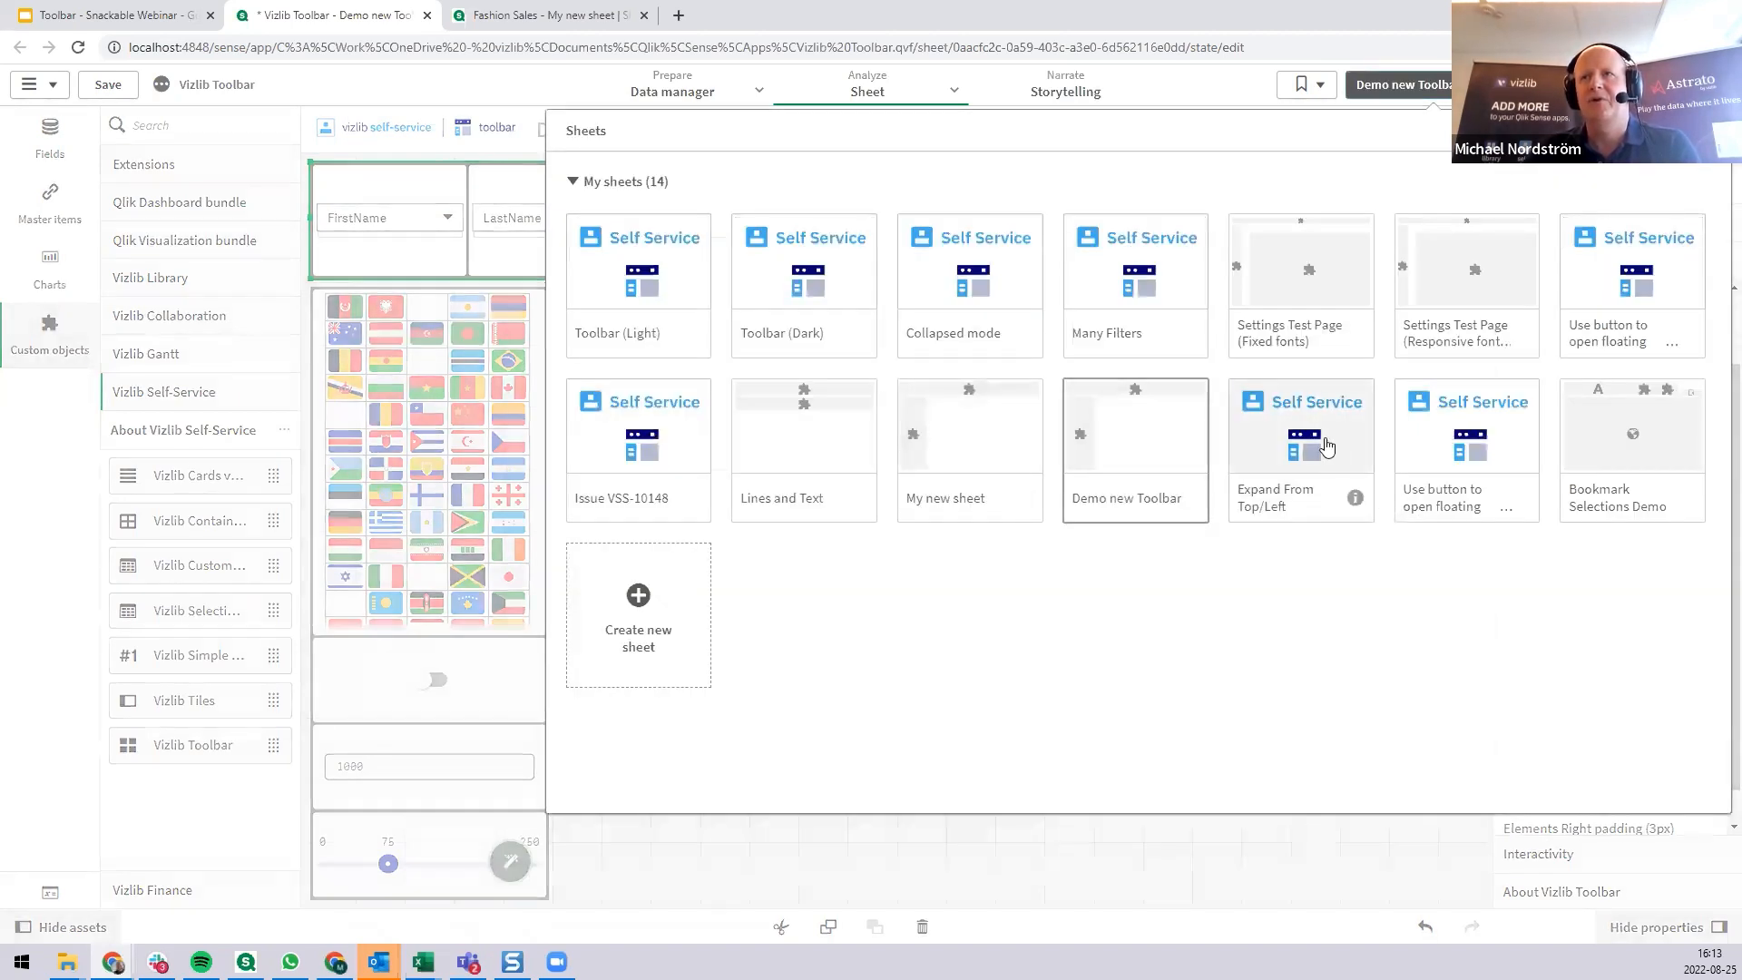
{"action": "left_click", "coordinate": [1326, 448]}
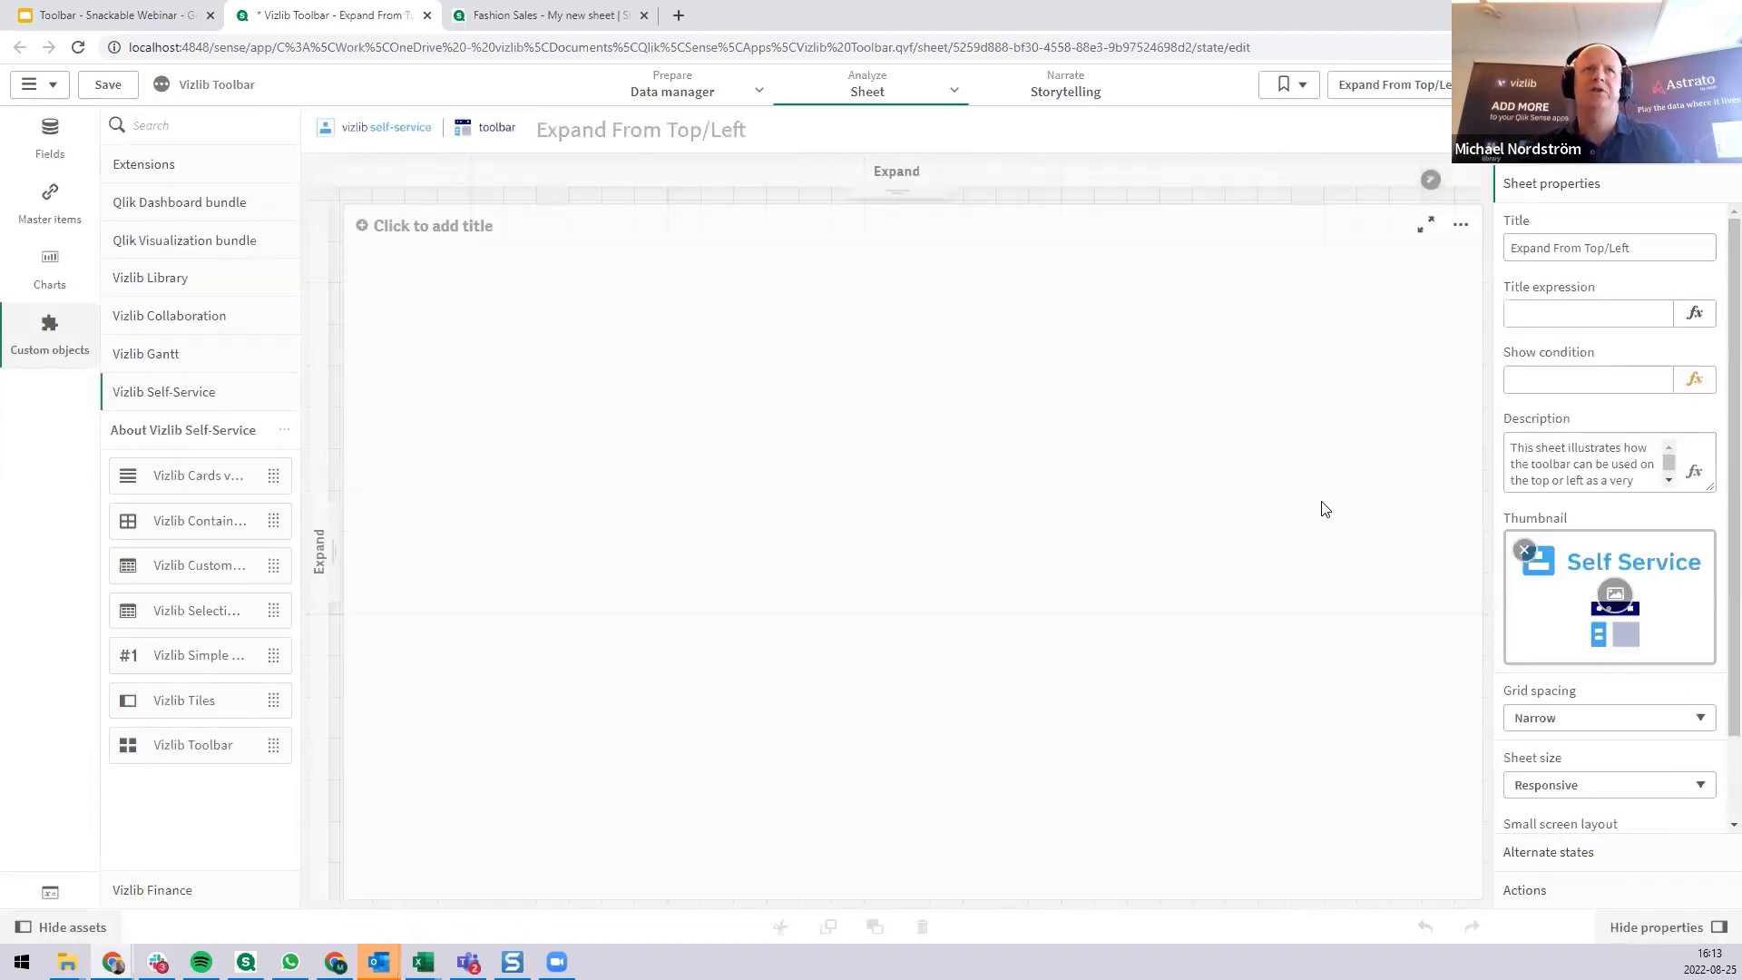
{"action": "left_click", "coordinate": [1687, 84]}
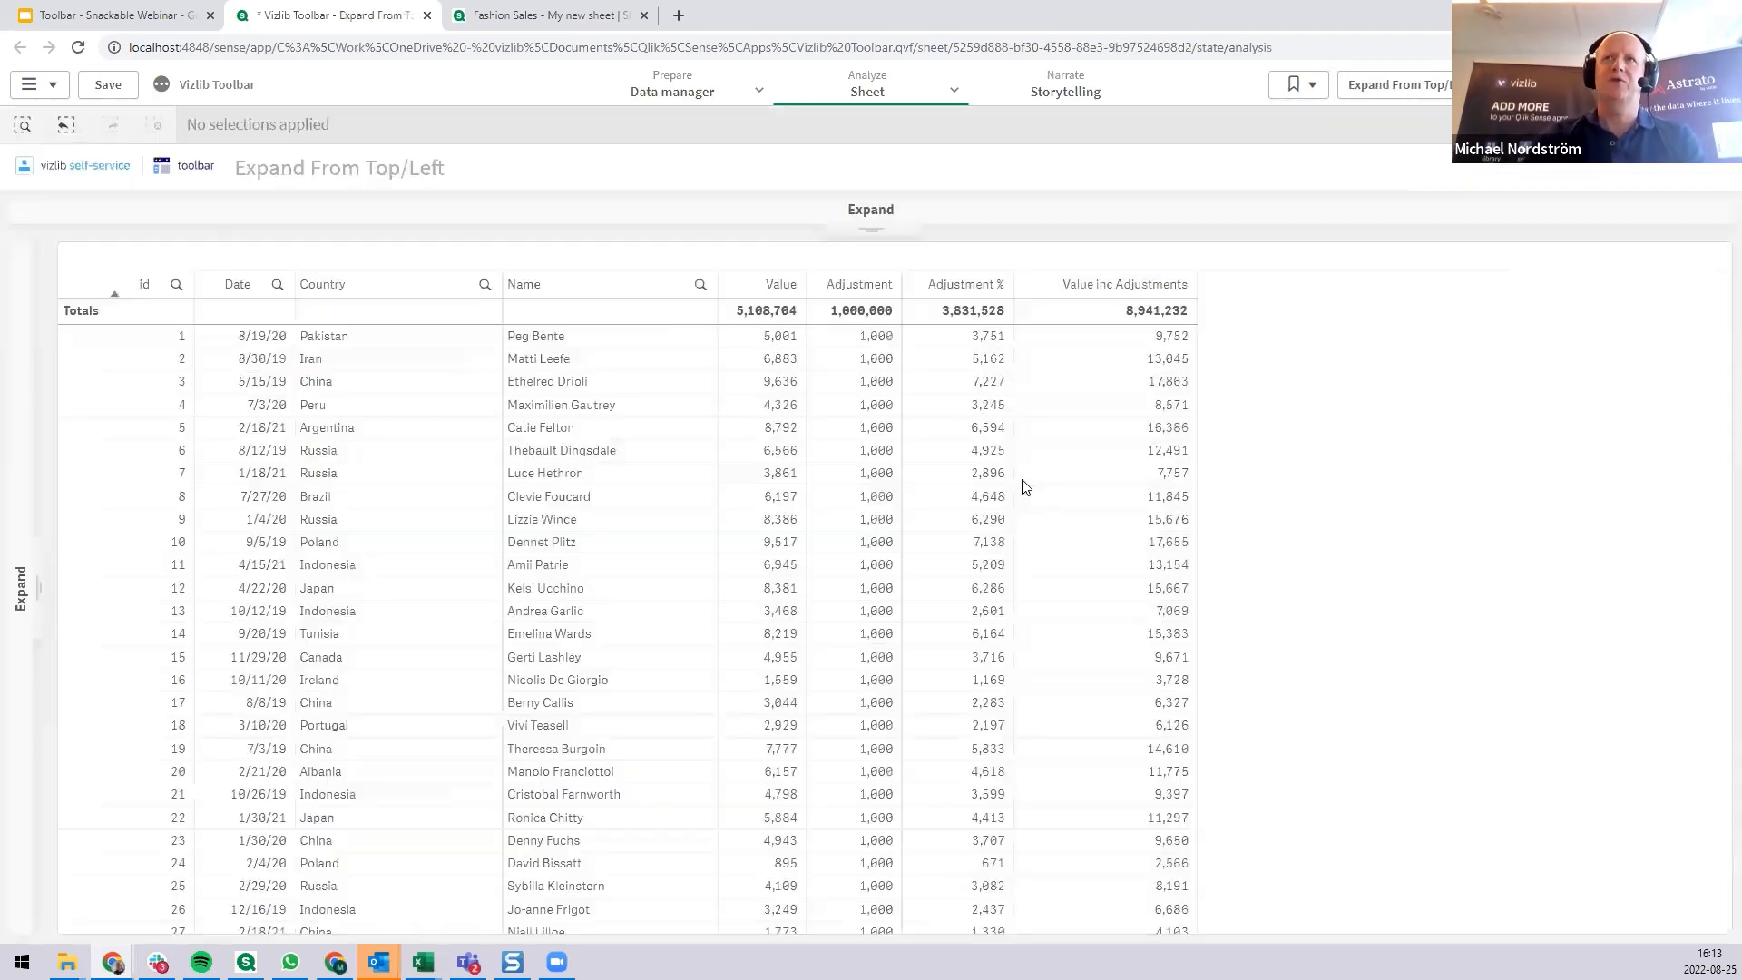
{"action": "left_click", "coordinate": [895, 223]}
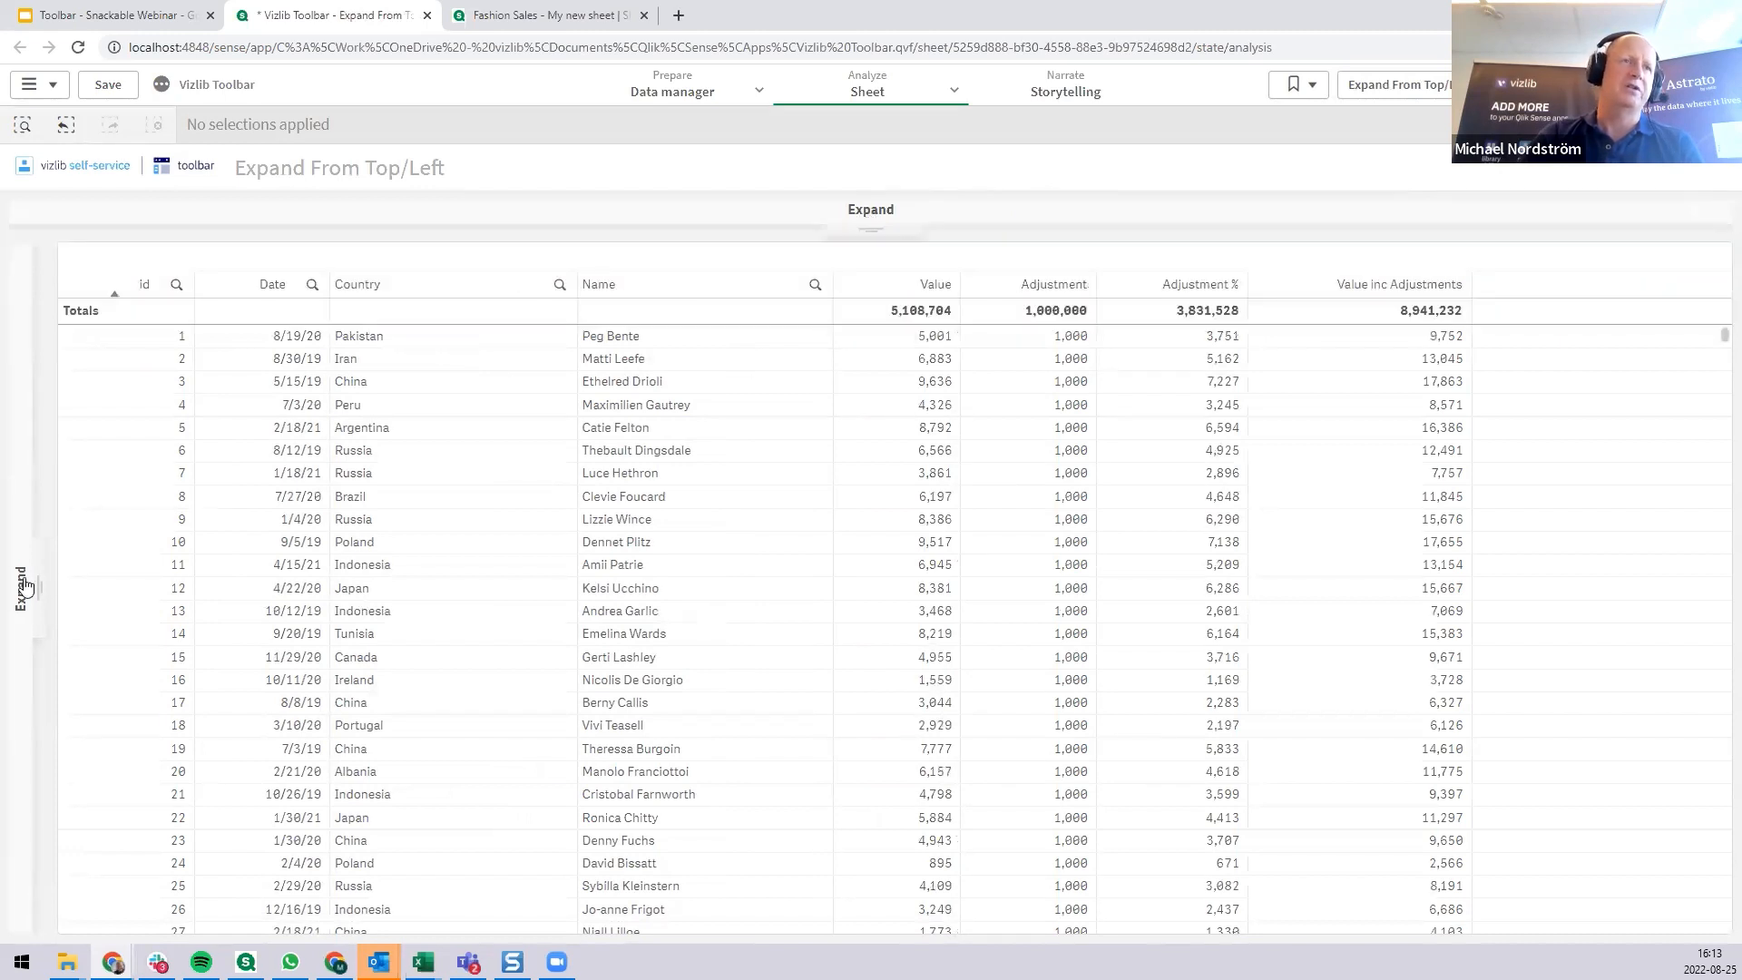
{"action": "mouse_move", "coordinate": [27, 588]}
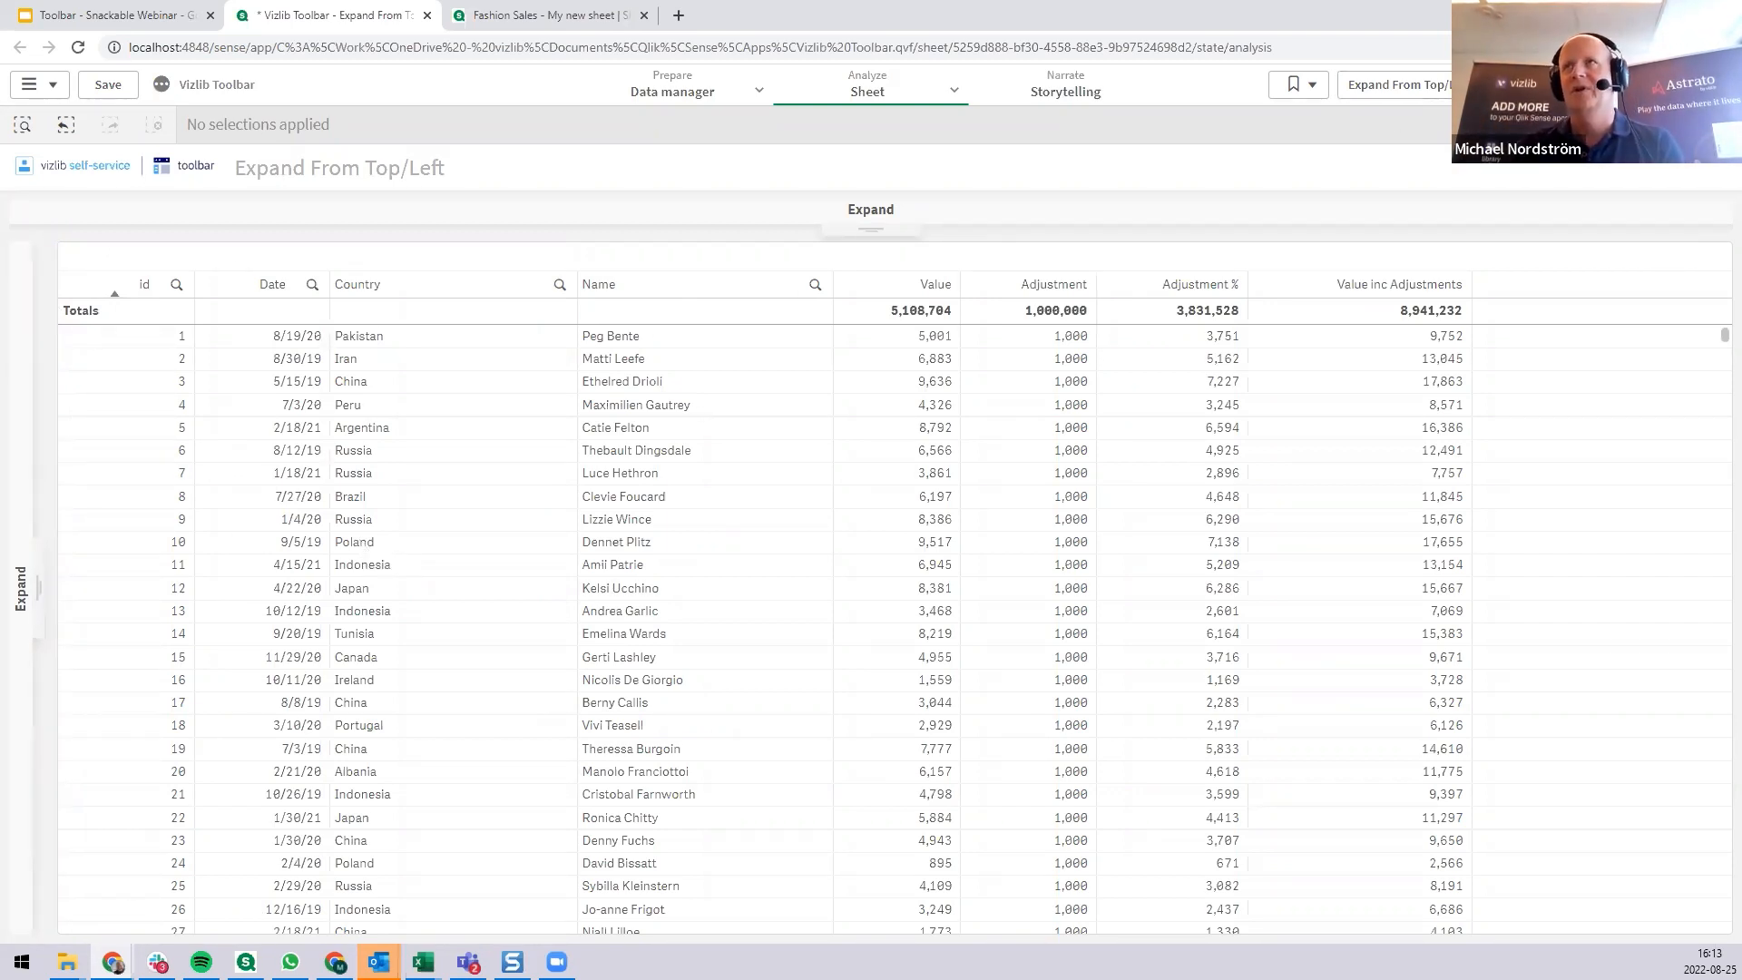
Go to the sheet "Use button to open floating Toolbar (New design)" and open its floating Selections toolbar.
{"action": "left_click", "coordinate": [1711, 84]}
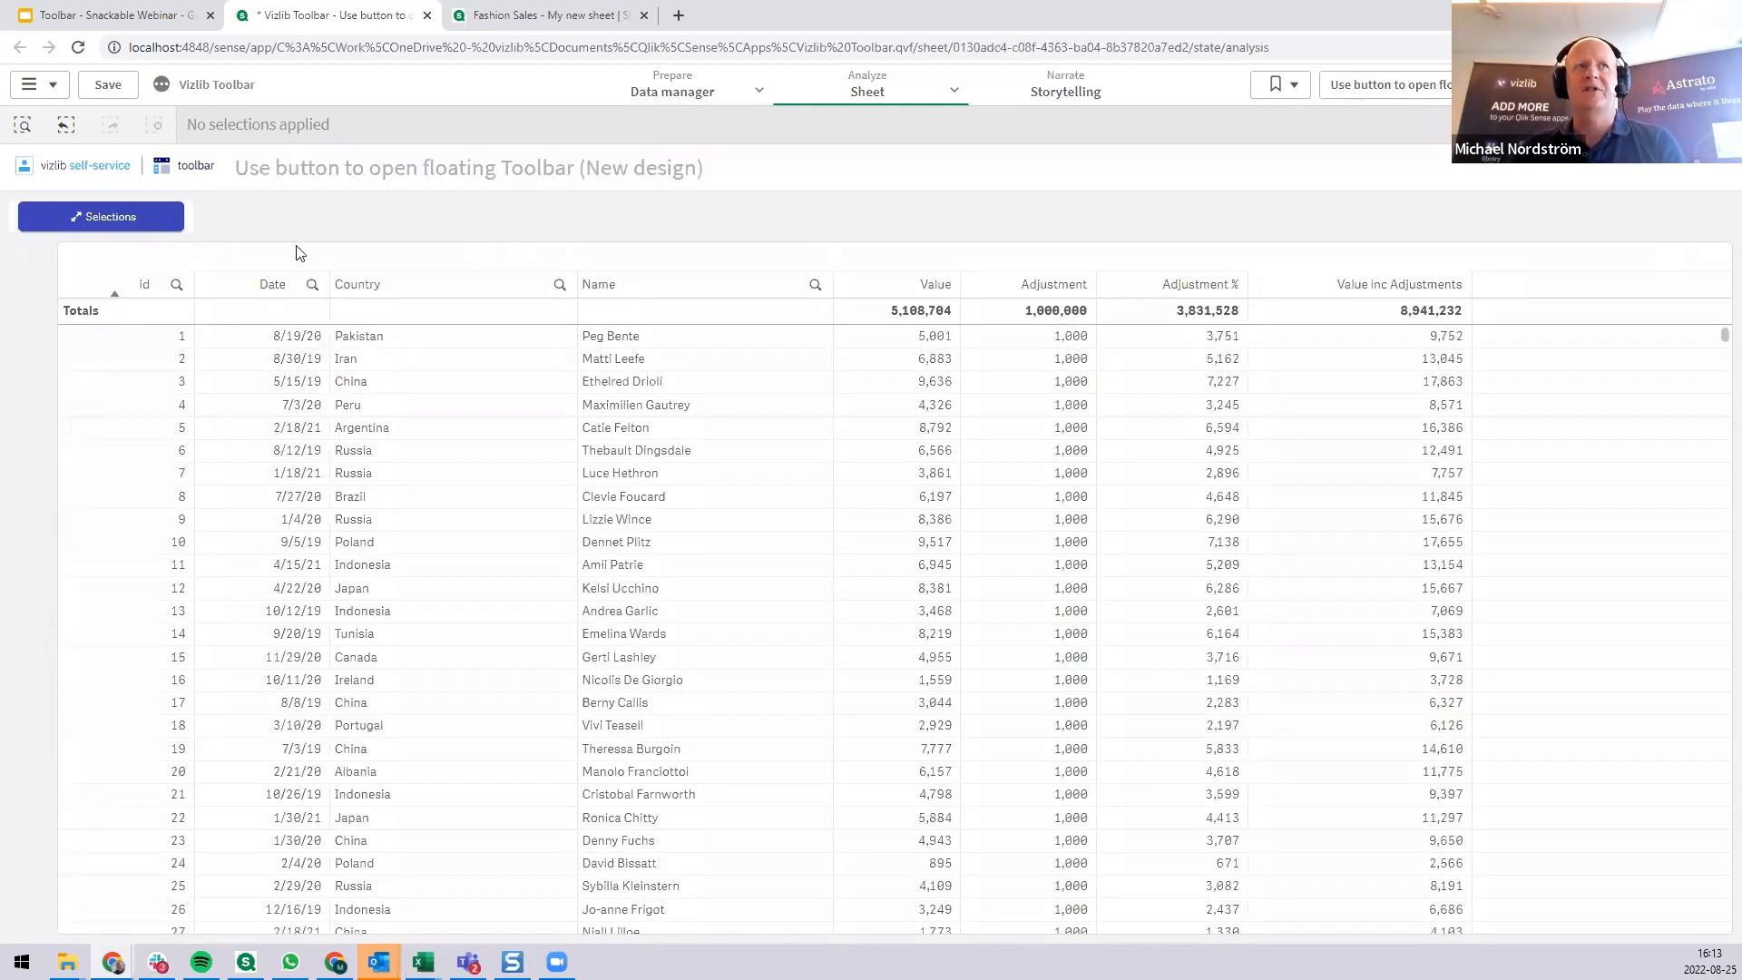
{"action": "left_click", "coordinate": [151, 223]}
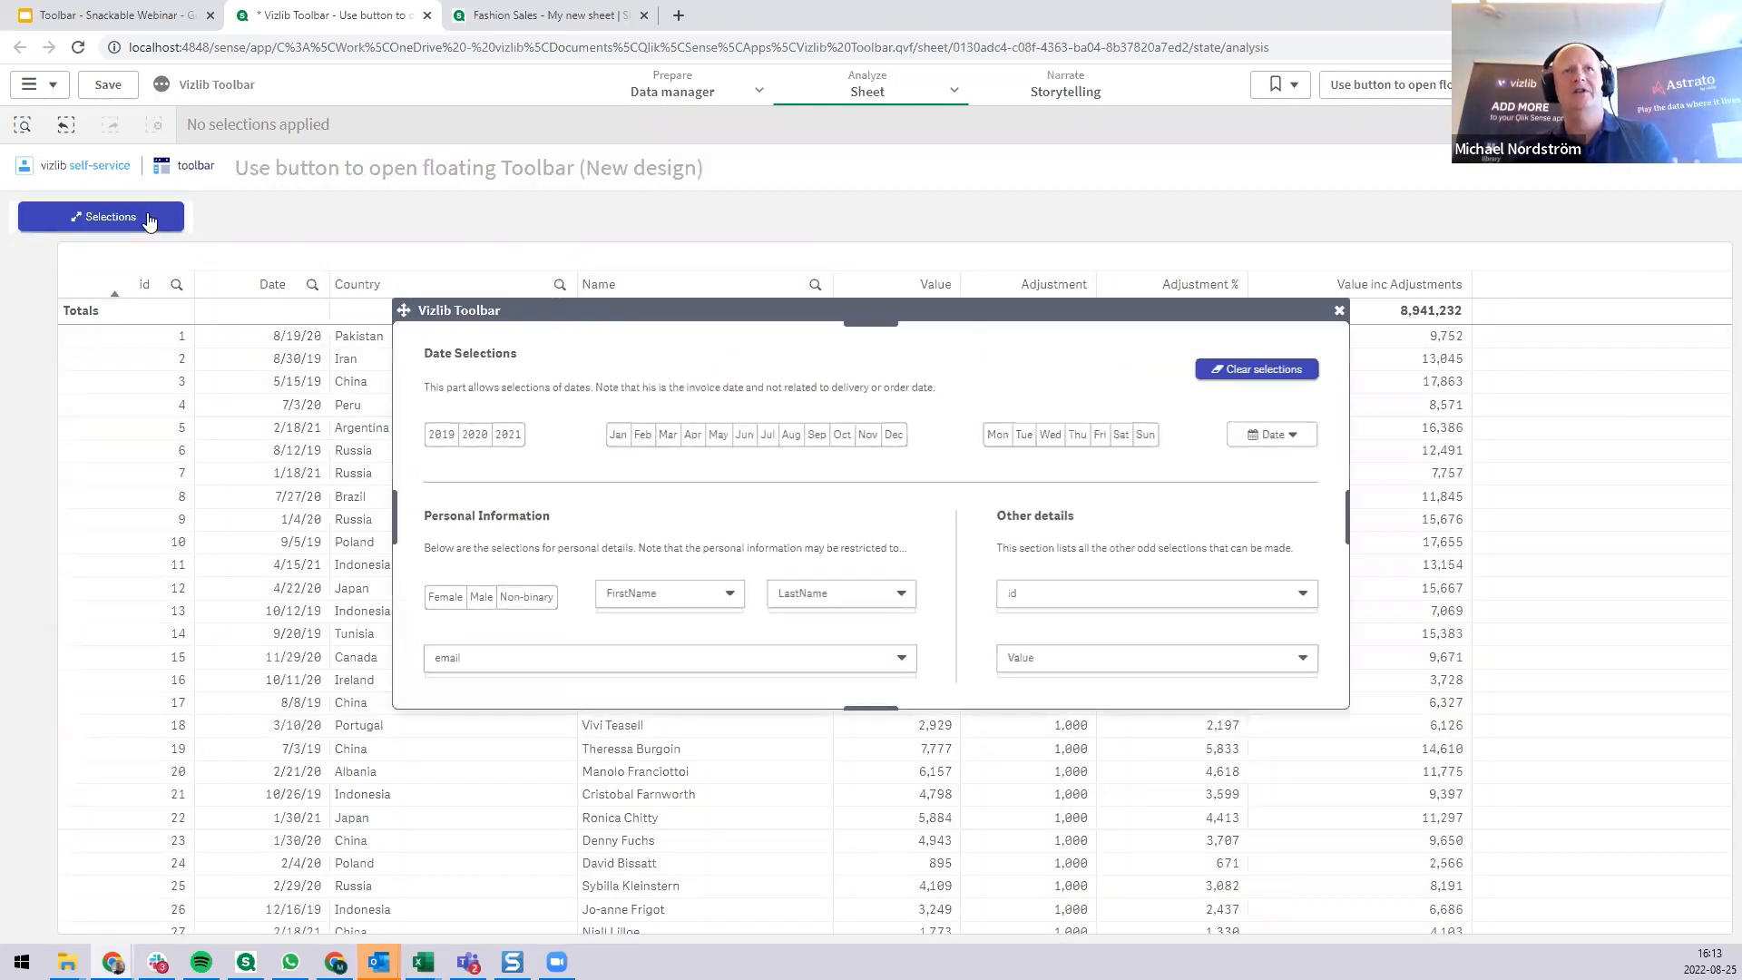
{"action": "mouse_move", "coordinate": [825, 506]}
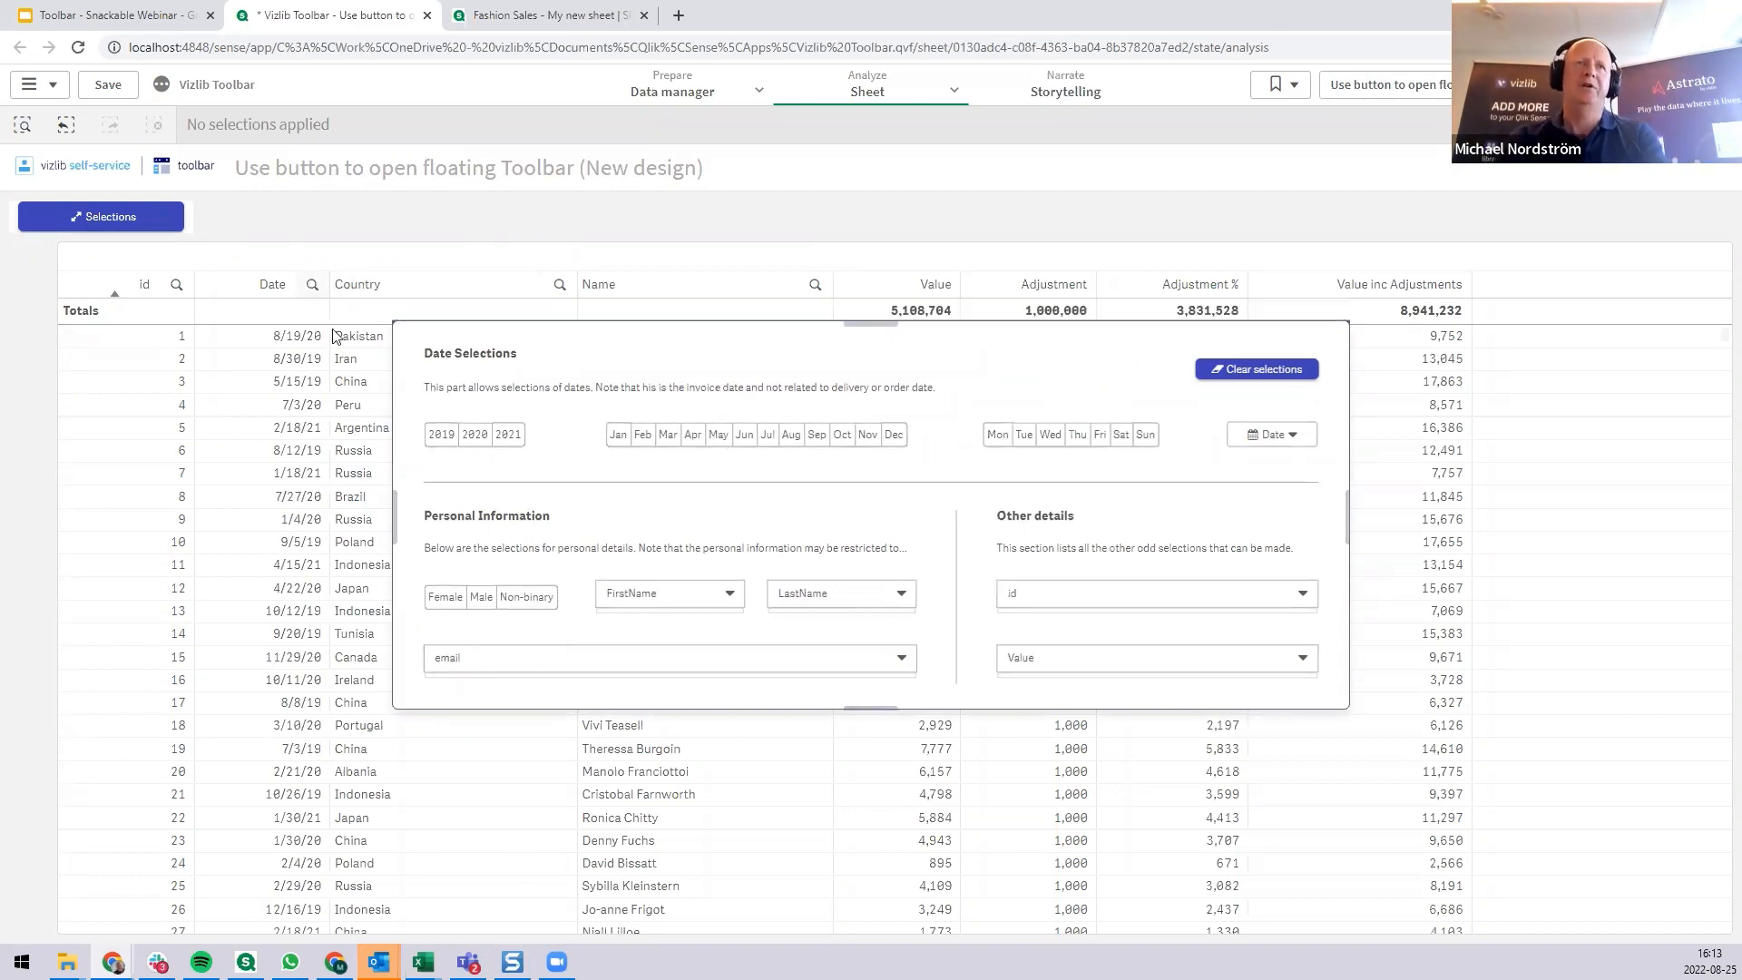
Try the floating toolbar by repositioning it over the table and selecting Jun to Aug, and clear the selections and close it.
{"action": "left_click_drag", "start_coordinate": [1016, 313], "coordinate": [1325, 193]}
{"action": "left_click_drag", "start_coordinate": [1105, 334], "coordinate": [1058, 323]}
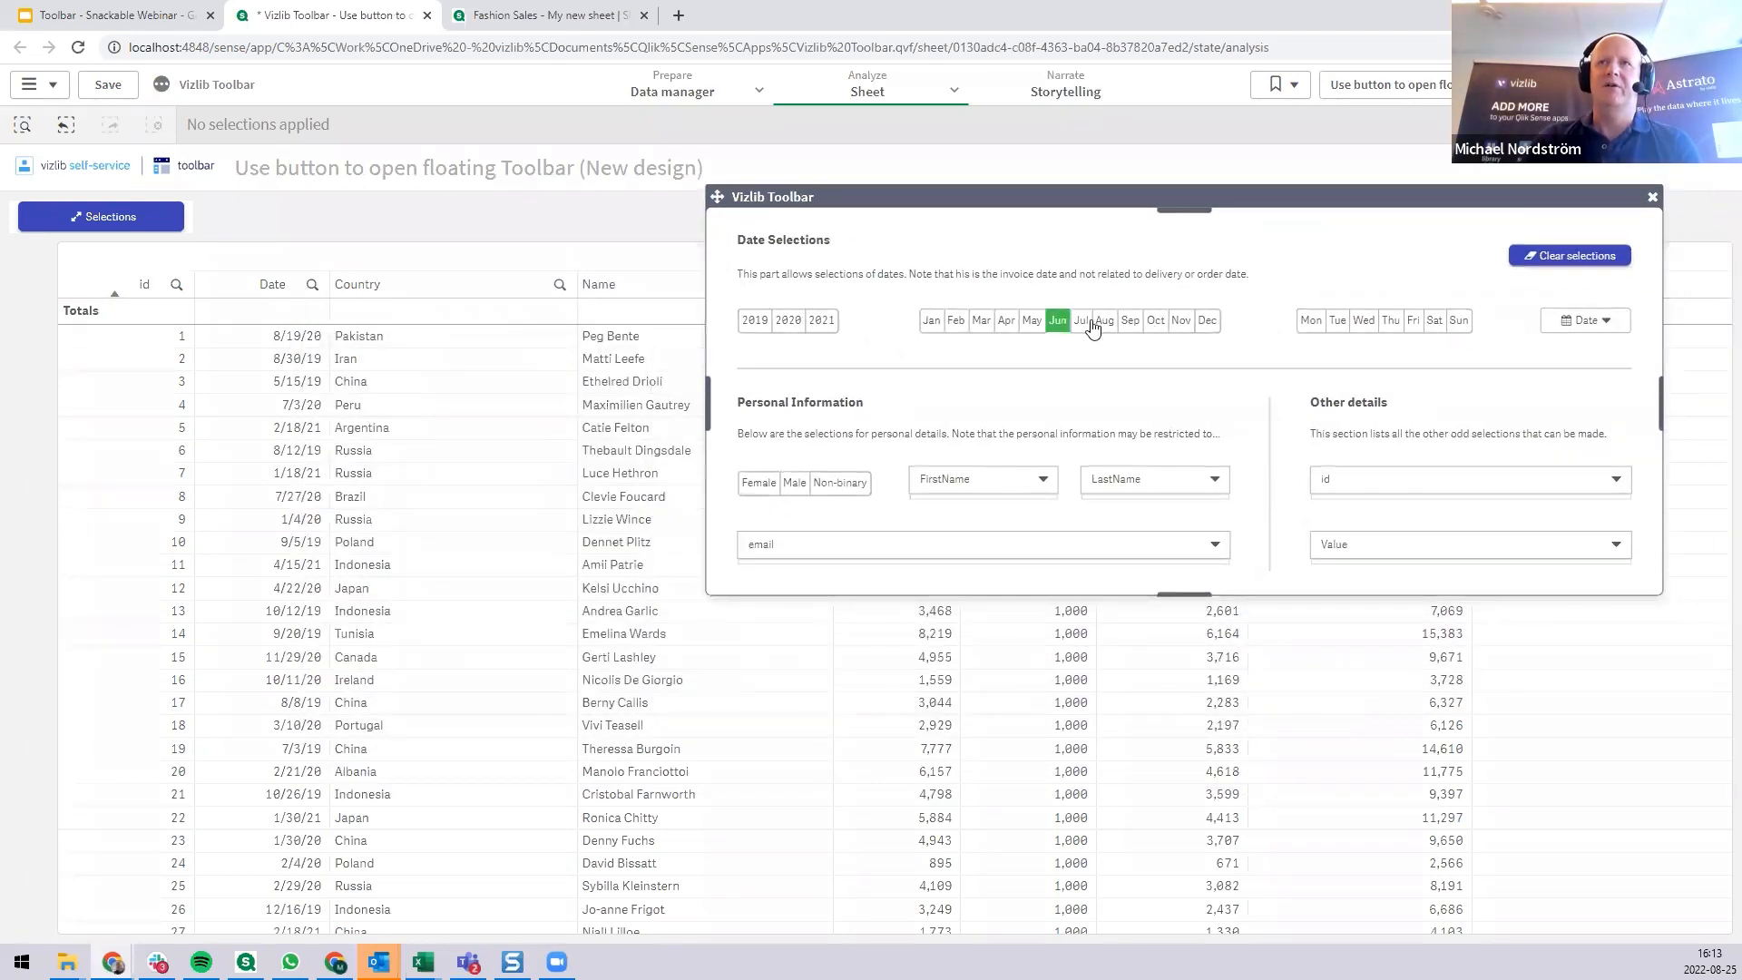
{"action": "left_click_drag", "start_coordinate": [1269, 221], "coordinate": [1194, 292]}
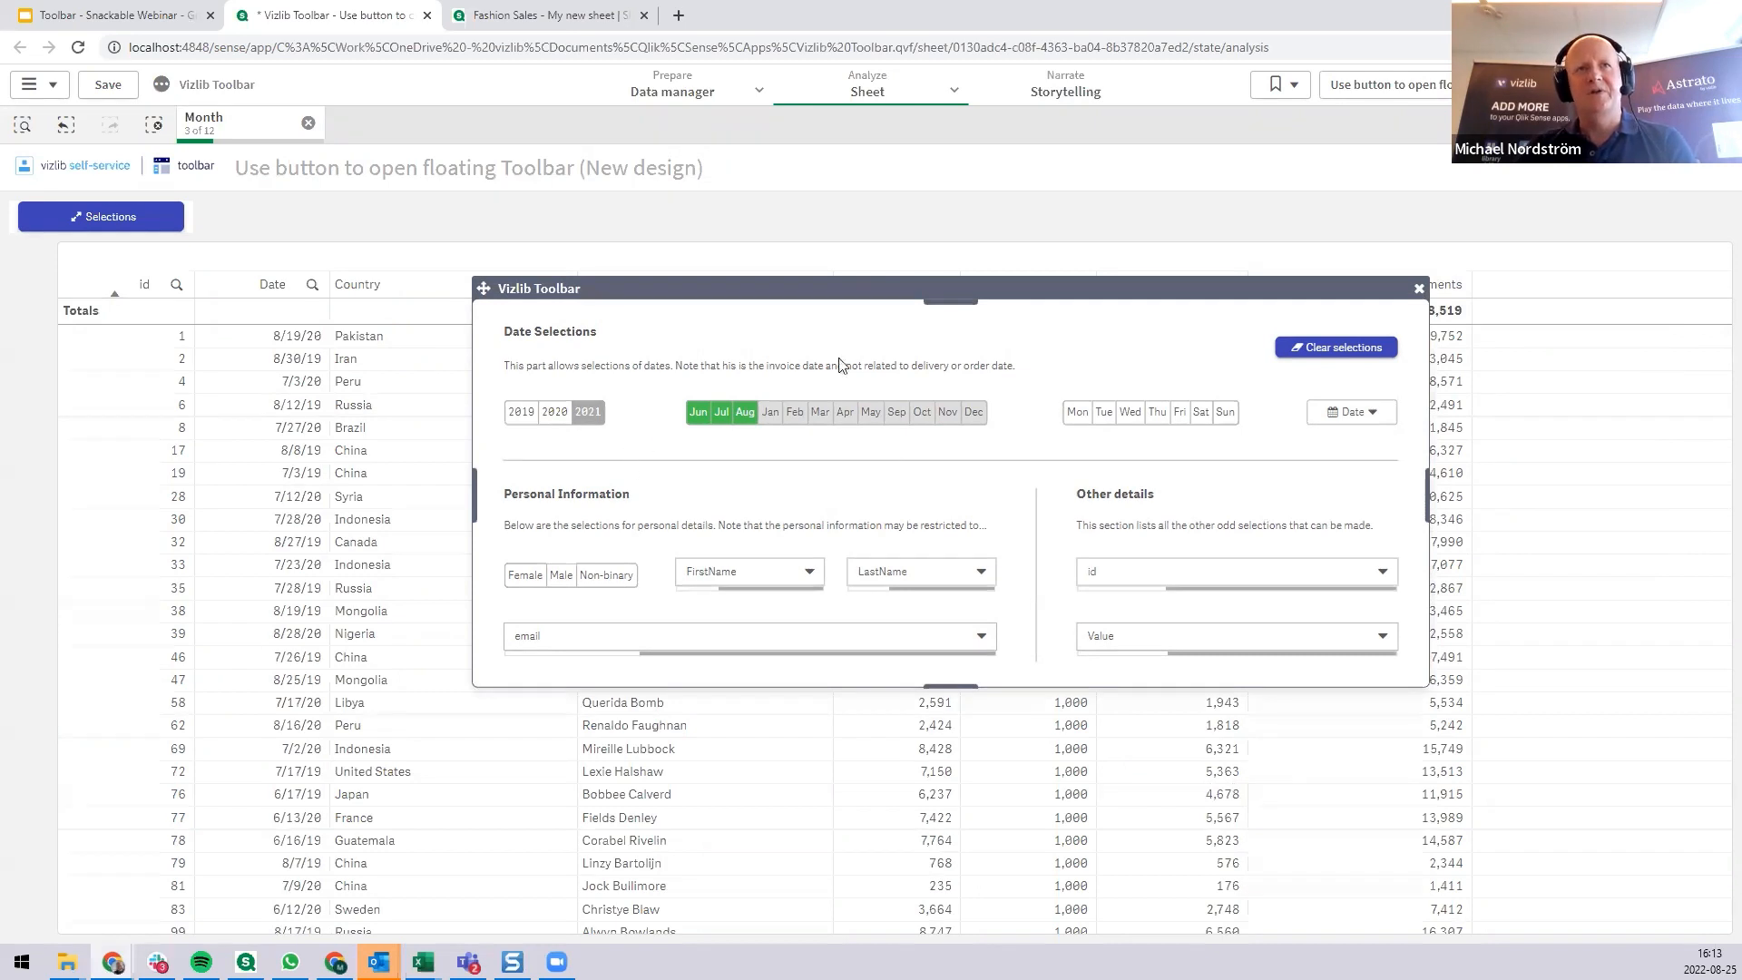
{"action": "left_click_drag", "start_coordinate": [1018, 296], "coordinate": [812, 343]}
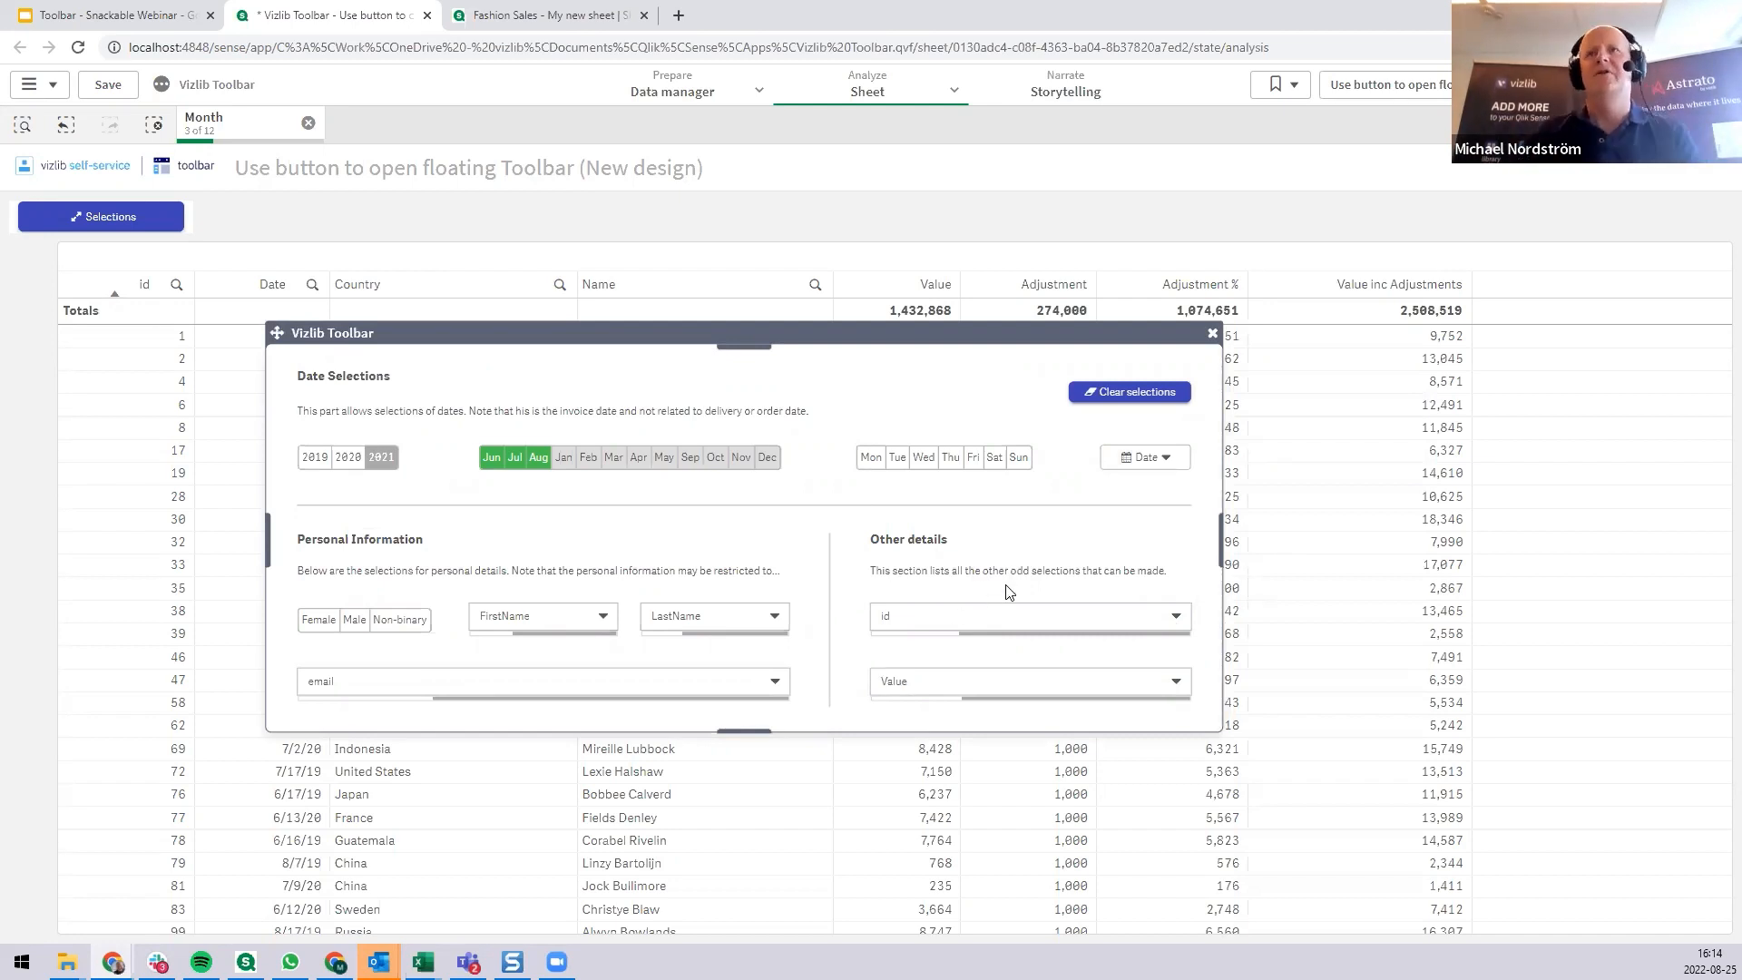
{"action": "left_click", "coordinate": [1138, 393]}
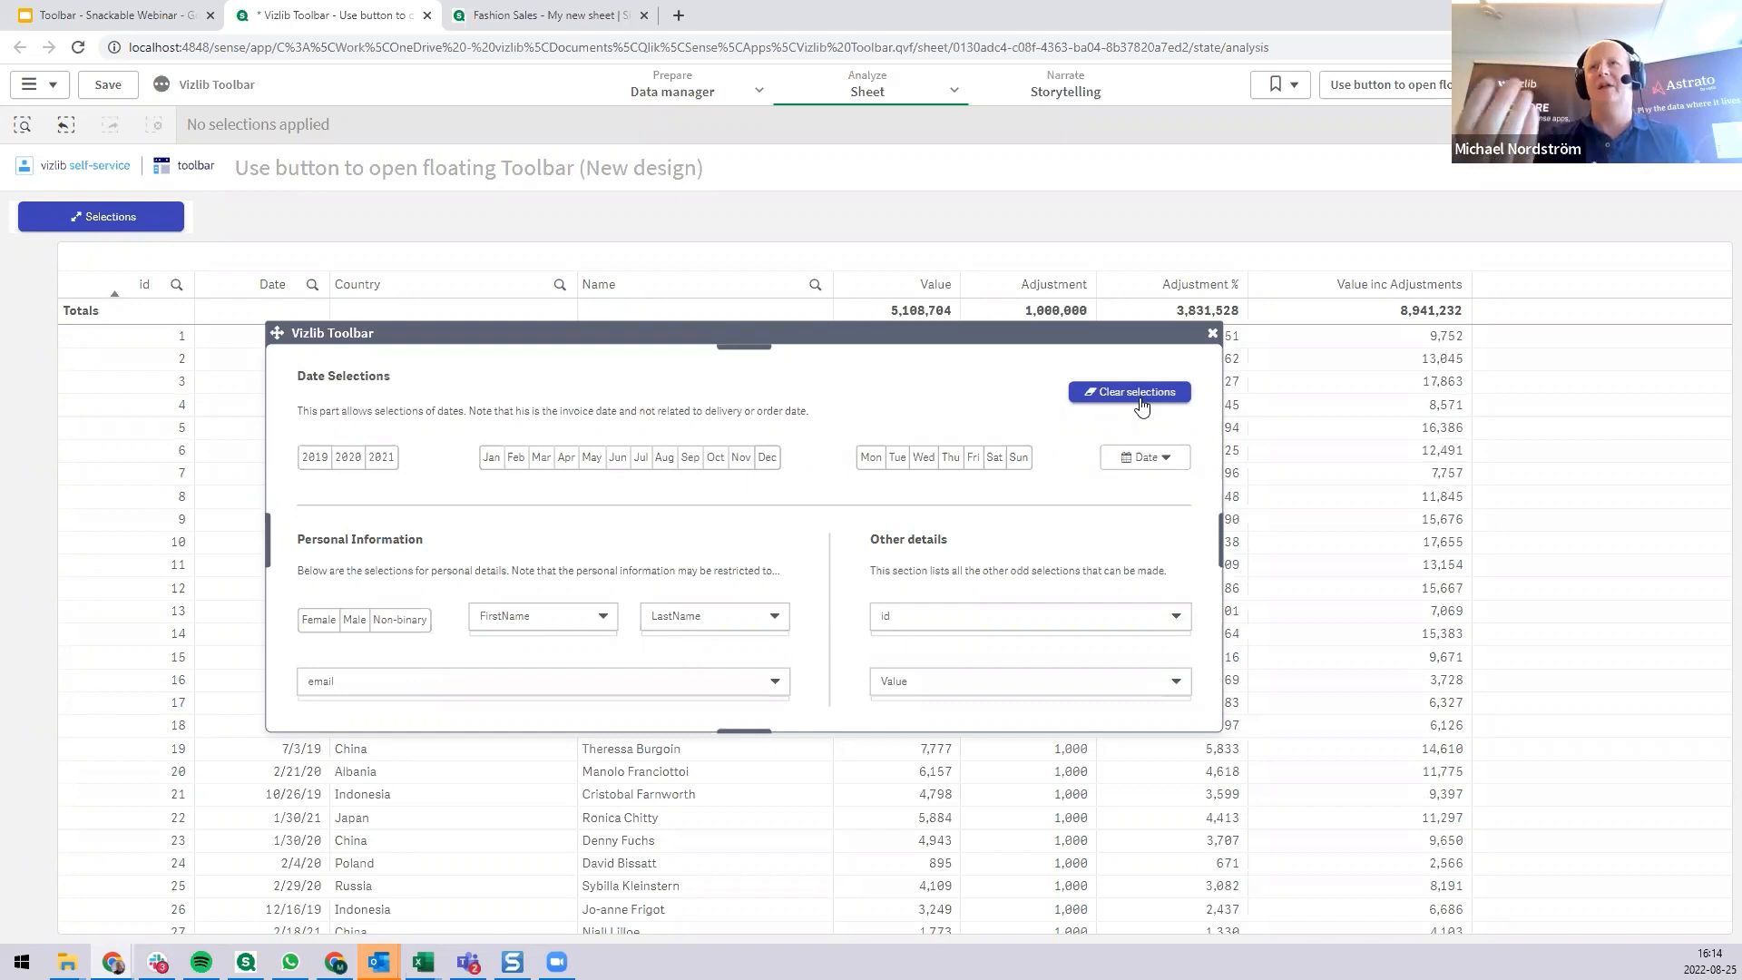
{"action": "left_click", "coordinate": [1212, 333]}
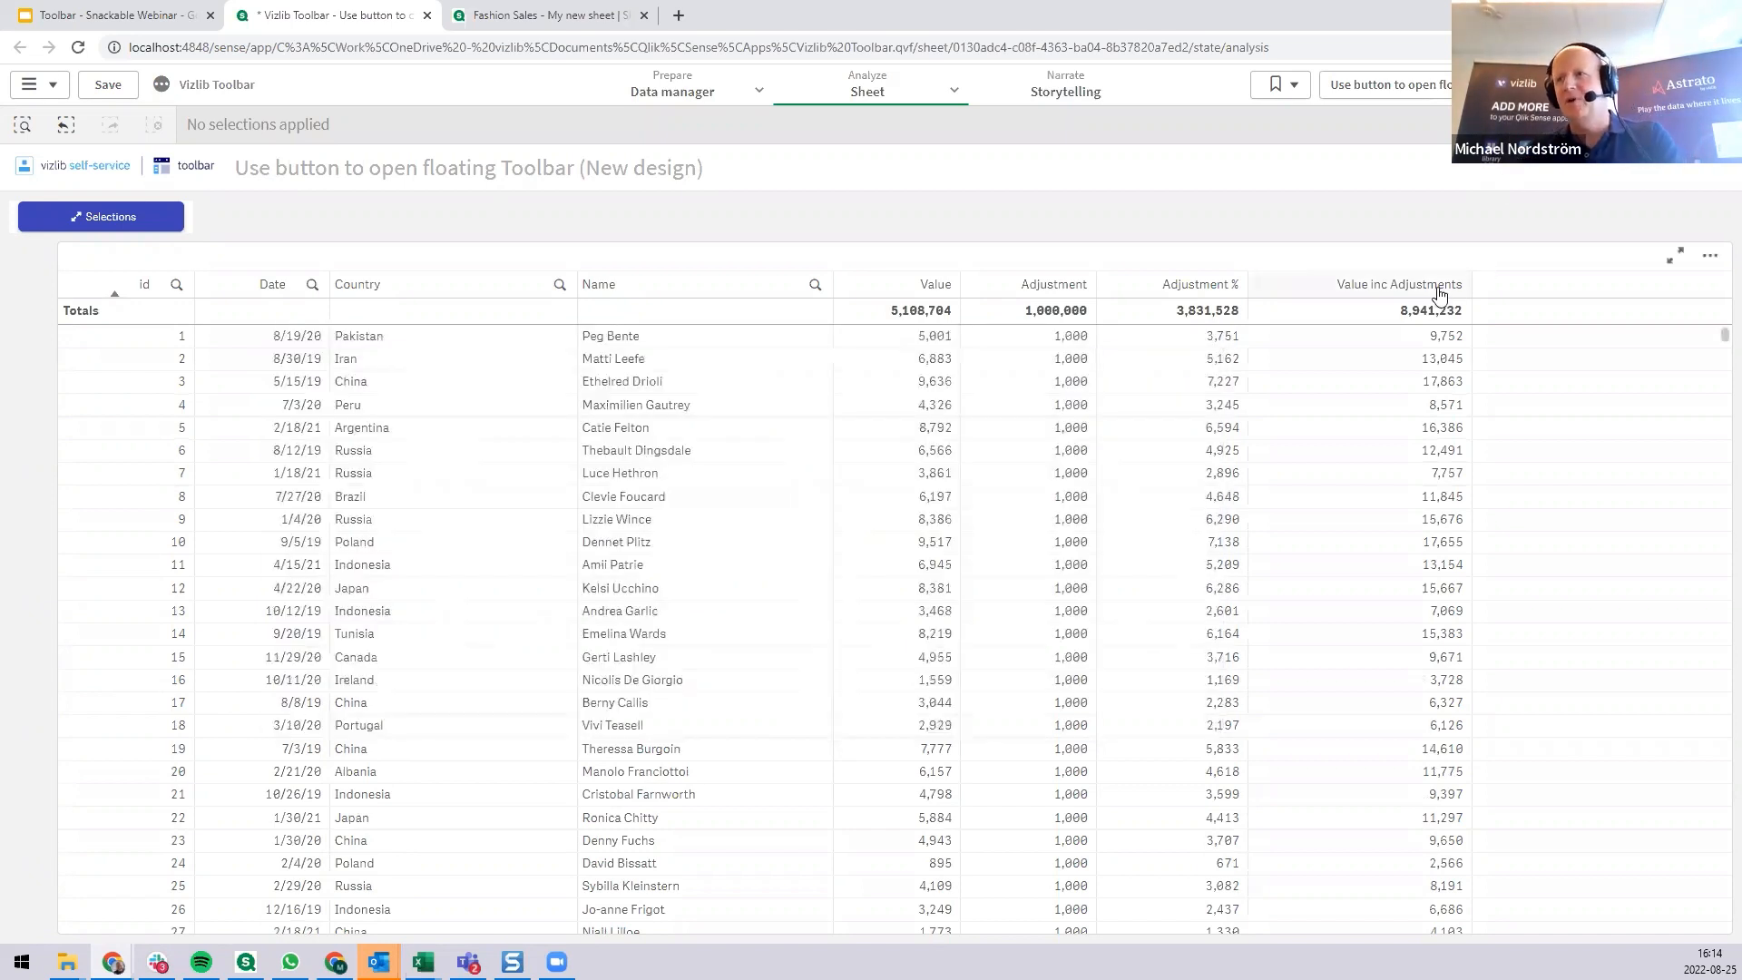
Open the Bookmark Selections Demo sheet and try the Special Countries, Europe and Asia region bookmarks, clearing the Country selection at the end.
{"action": "left_click", "coordinate": [1389, 85]}
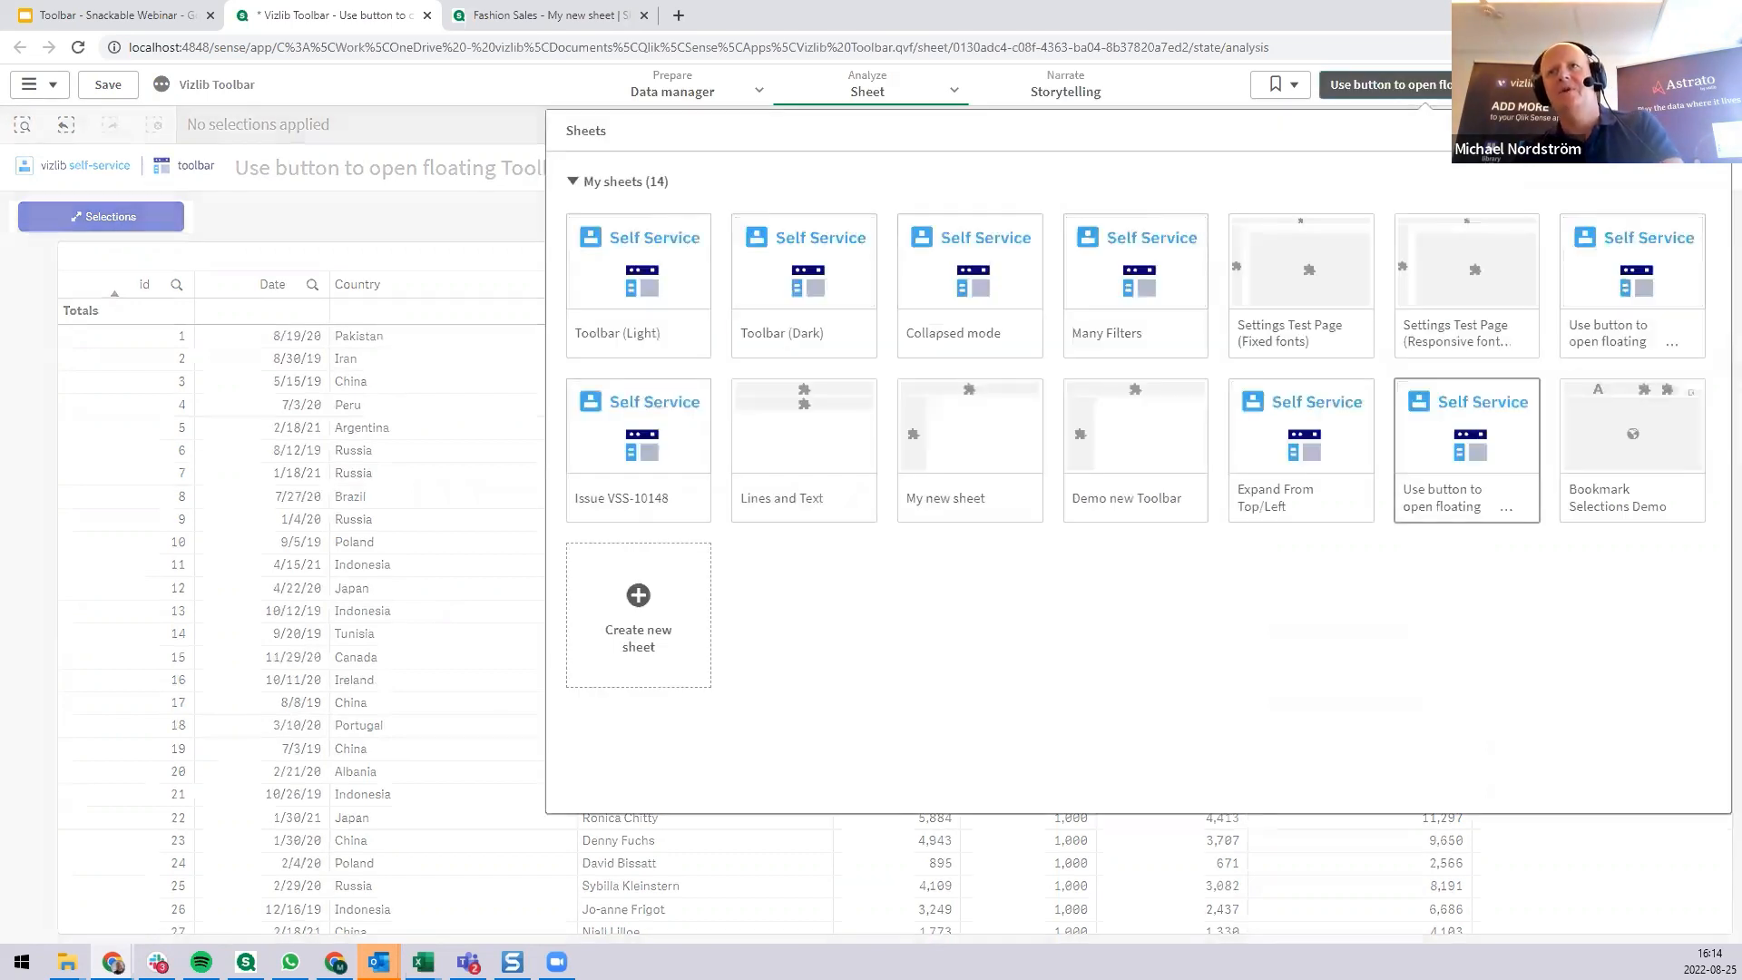
{"action": "left_click", "coordinate": [1622, 446]}
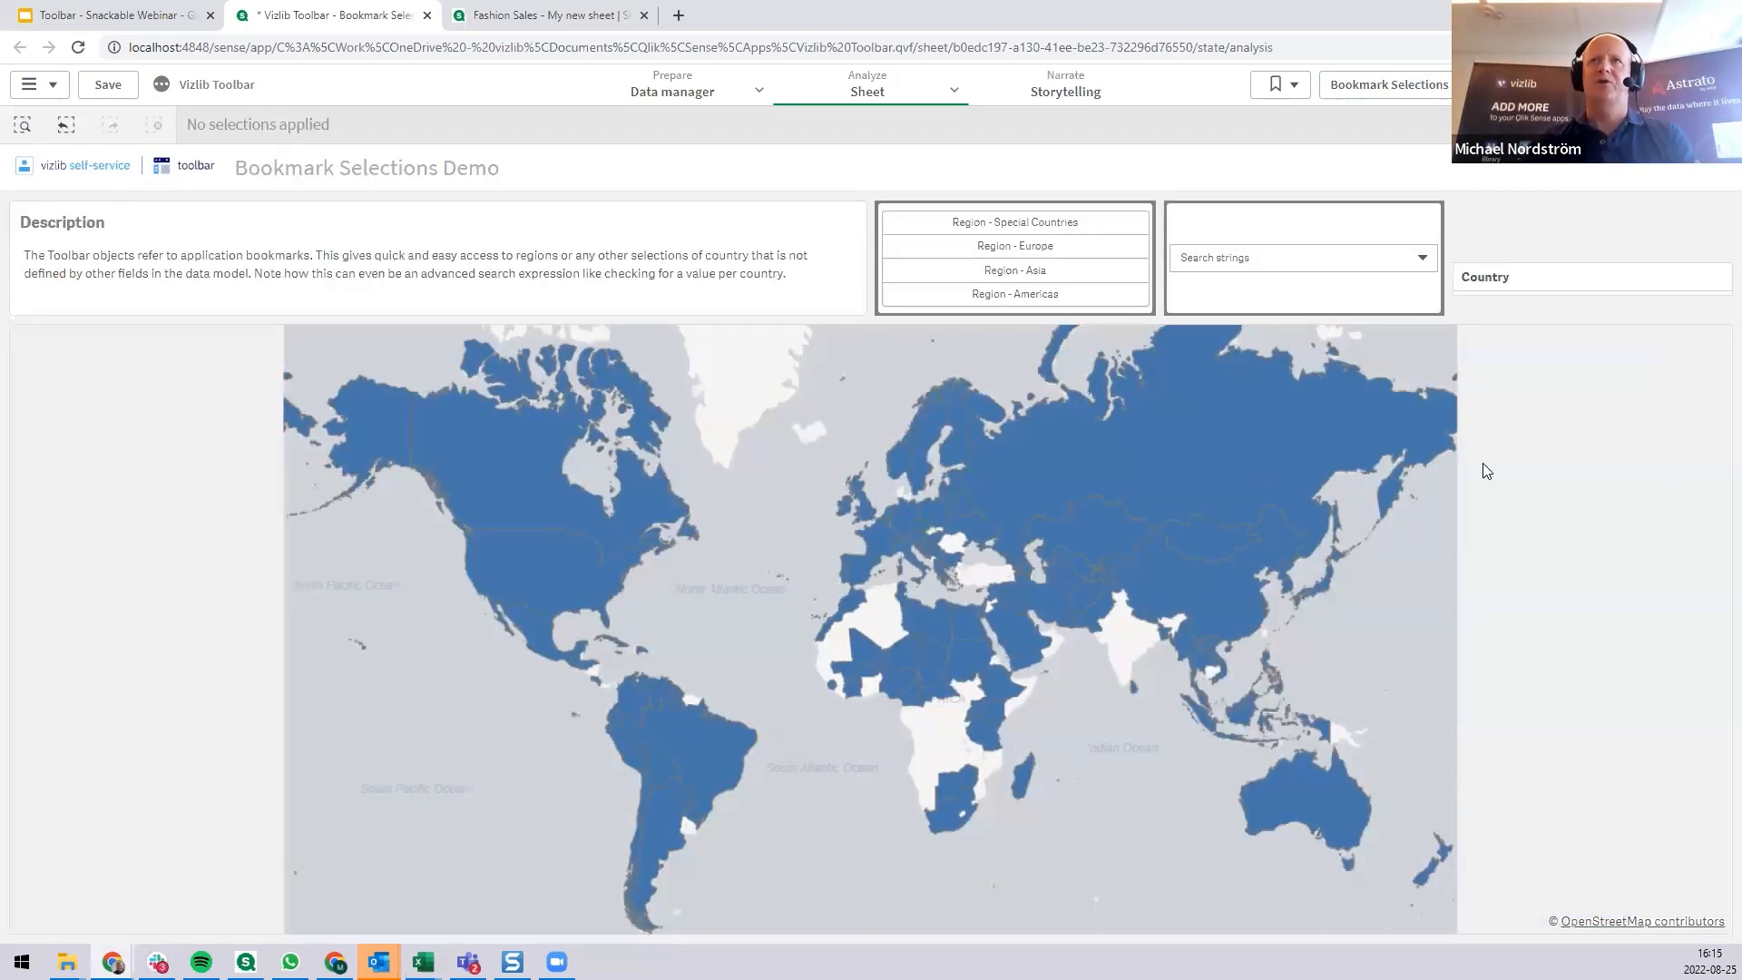
{"action": "left_click", "coordinate": [1032, 231]}
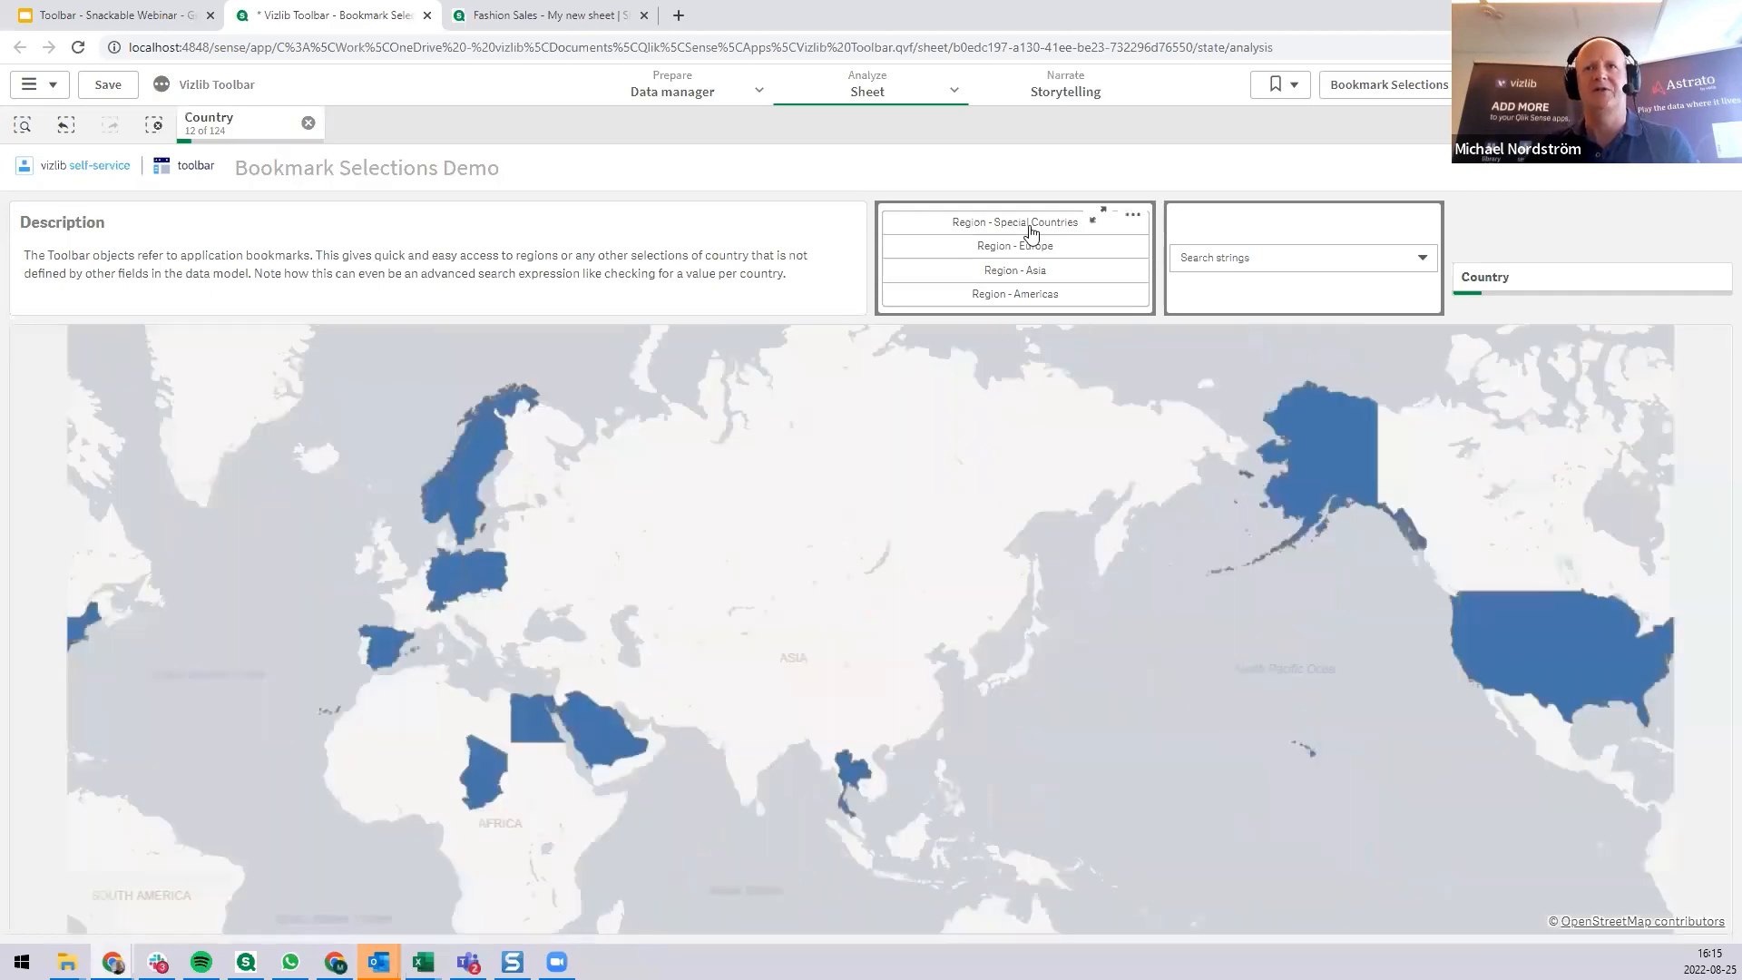
{"action": "left_click", "coordinate": [1031, 250]}
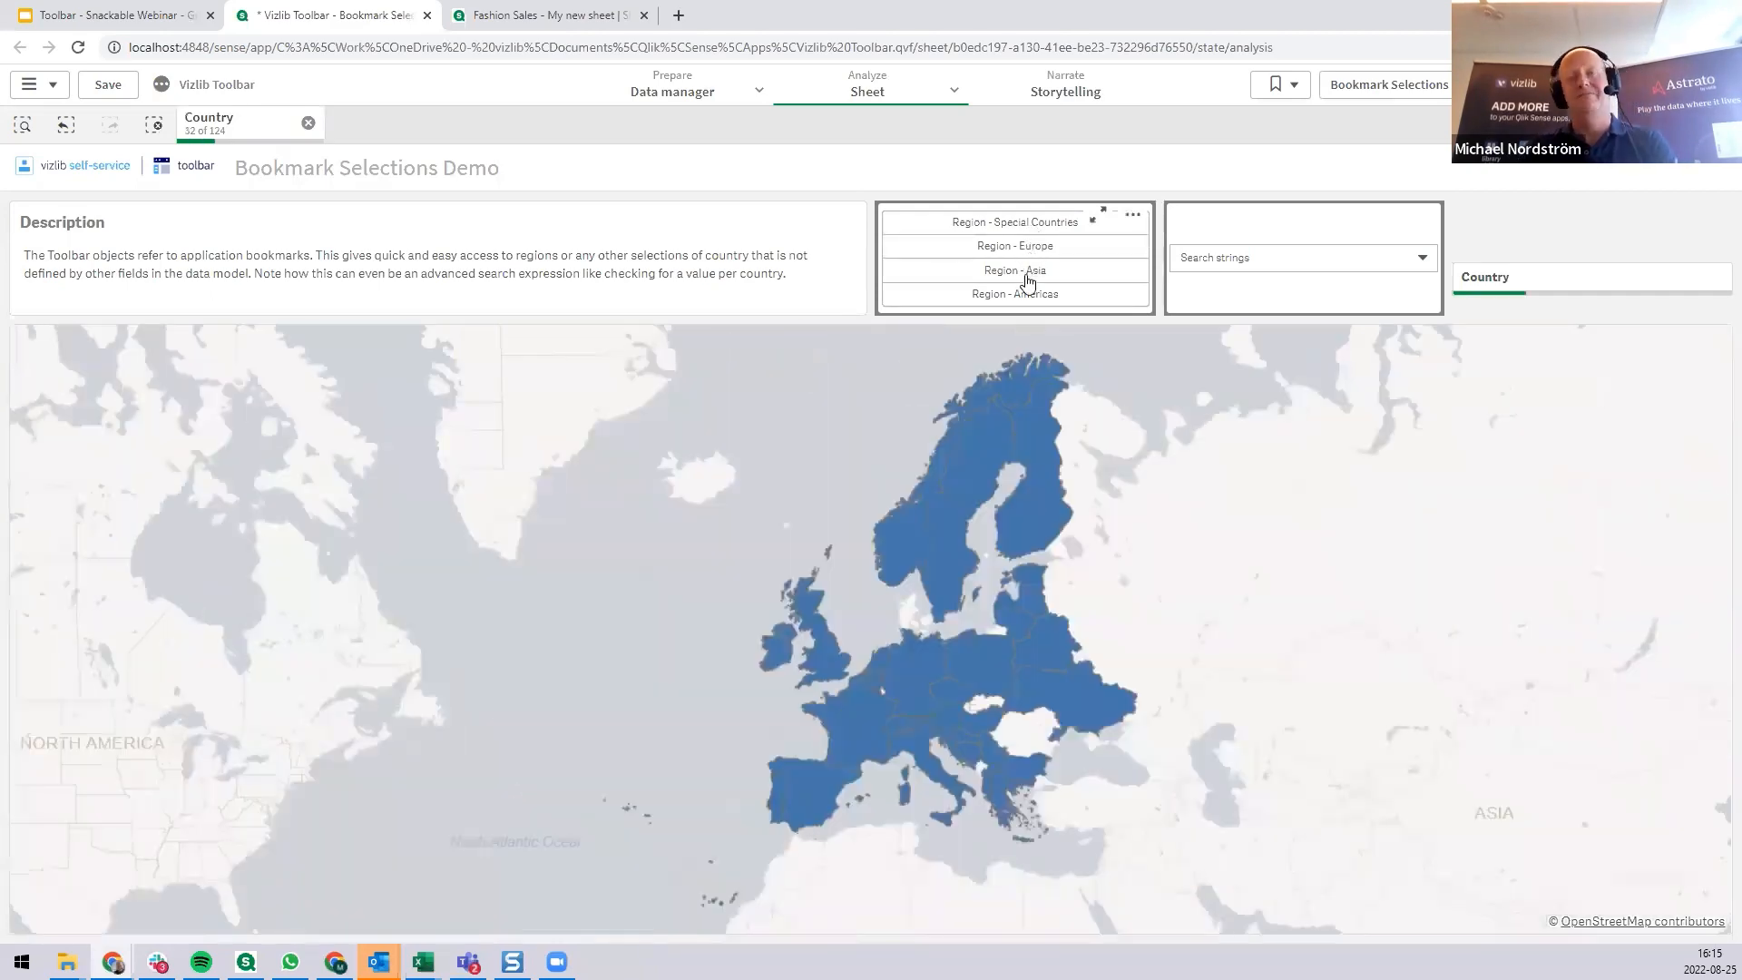
{"action": "left_click", "coordinate": [1025, 274]}
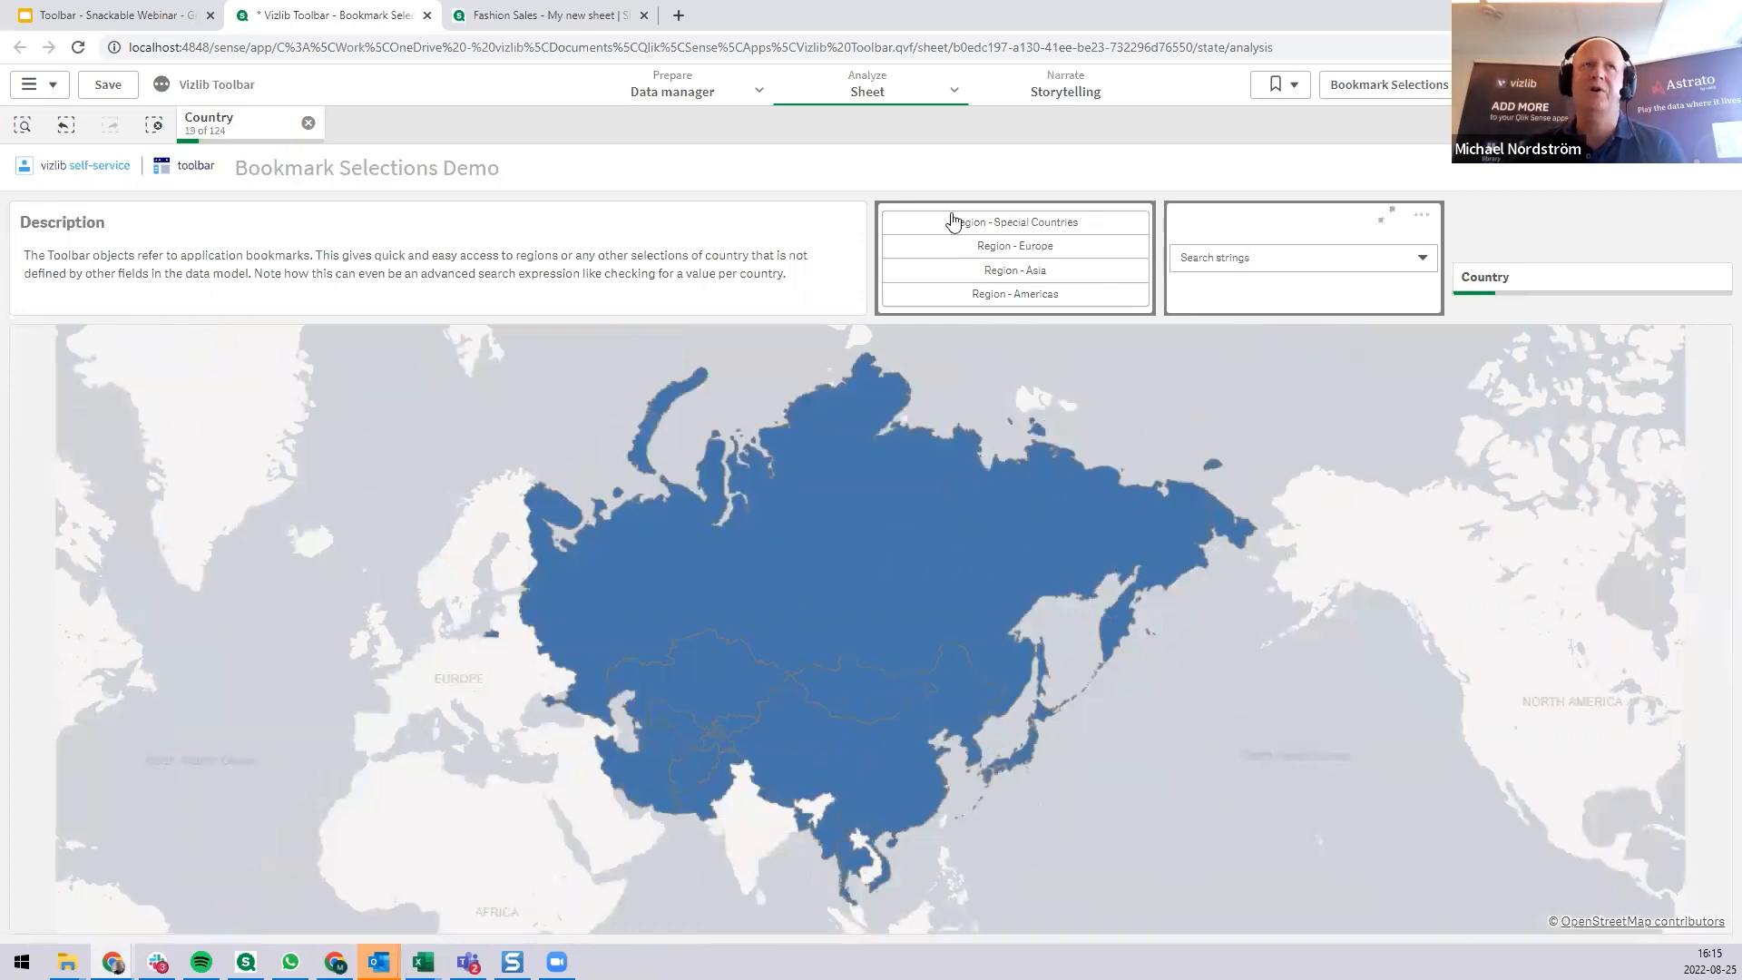
{"action": "left_click", "coordinate": [309, 122]}
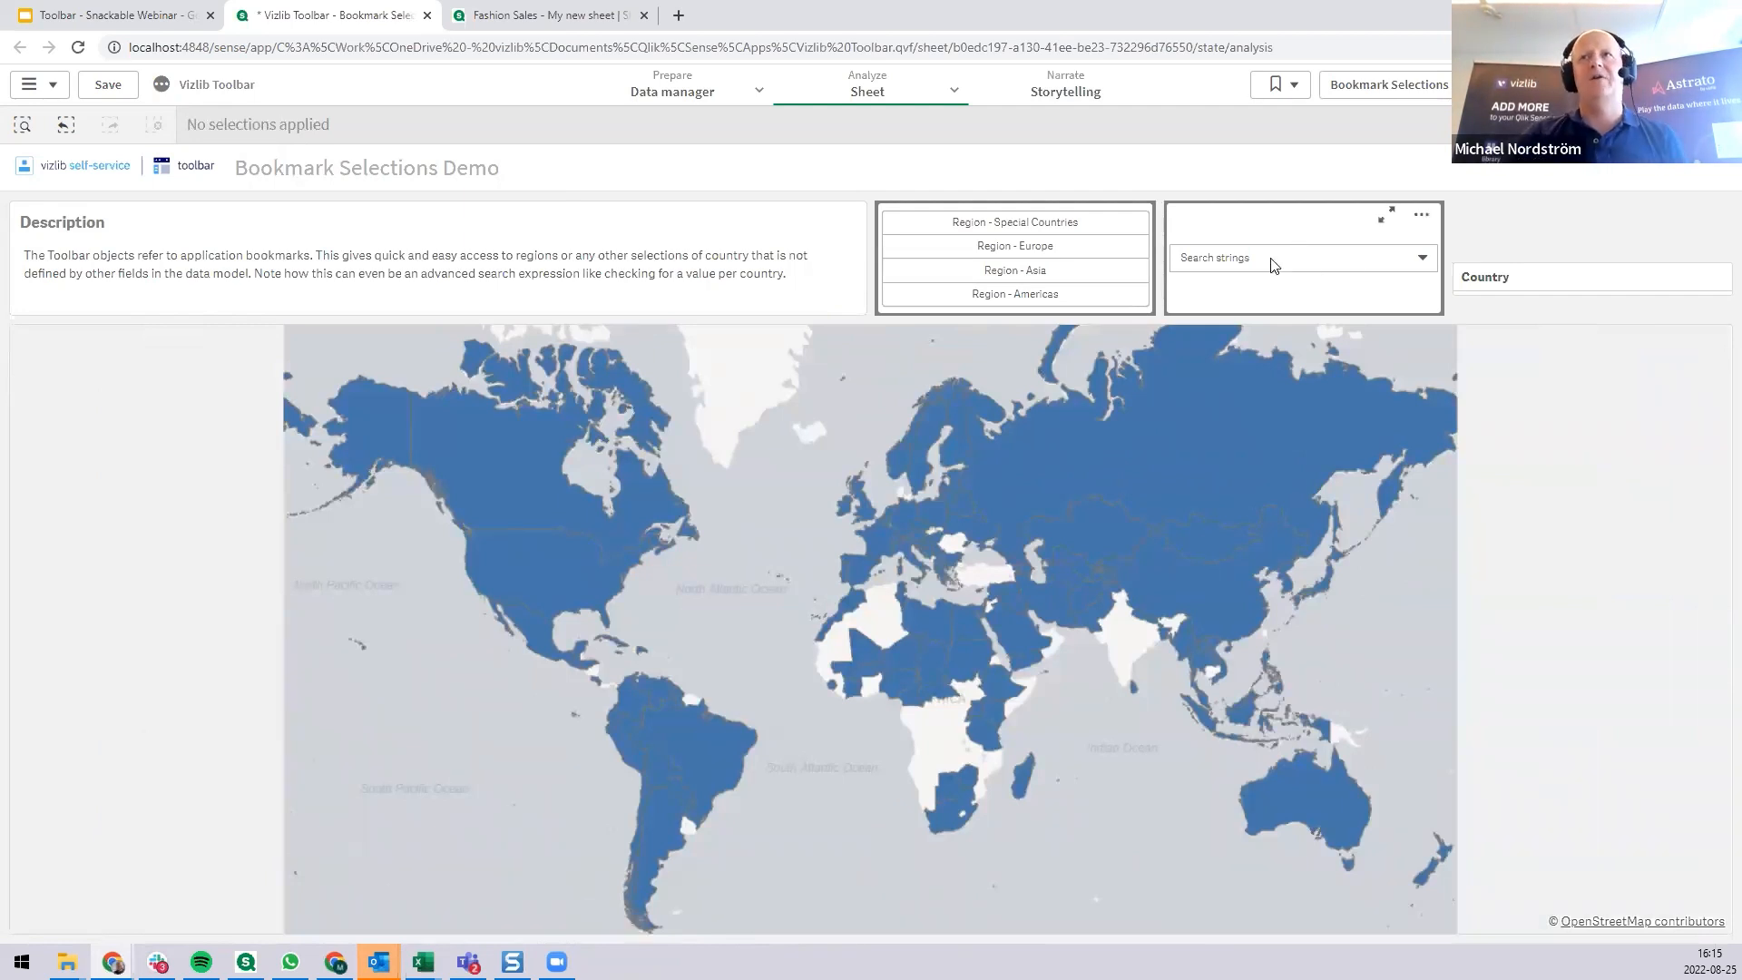
Apply the search-string bookmarks in turn: Country includes "land", includes "stan", ends with "ia", and Countries with Sales > 2 million.
{"action": "left_click", "coordinate": [1273, 265]}
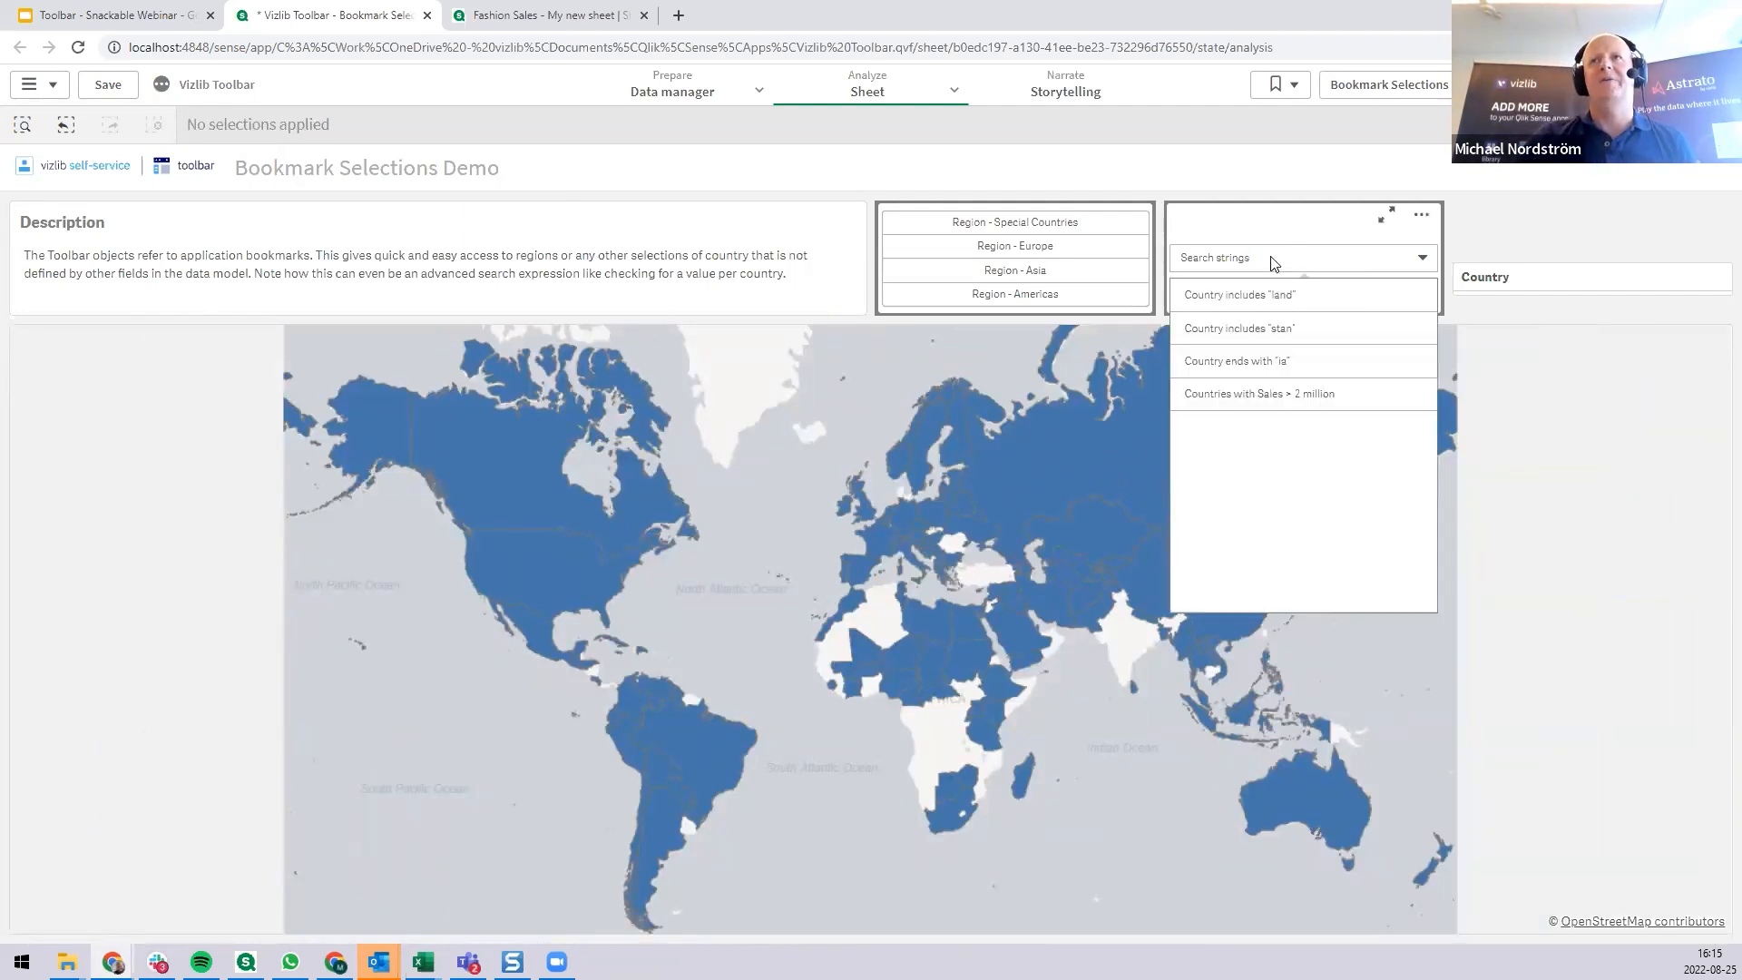
{"action": "left_click", "coordinate": [1304, 306]}
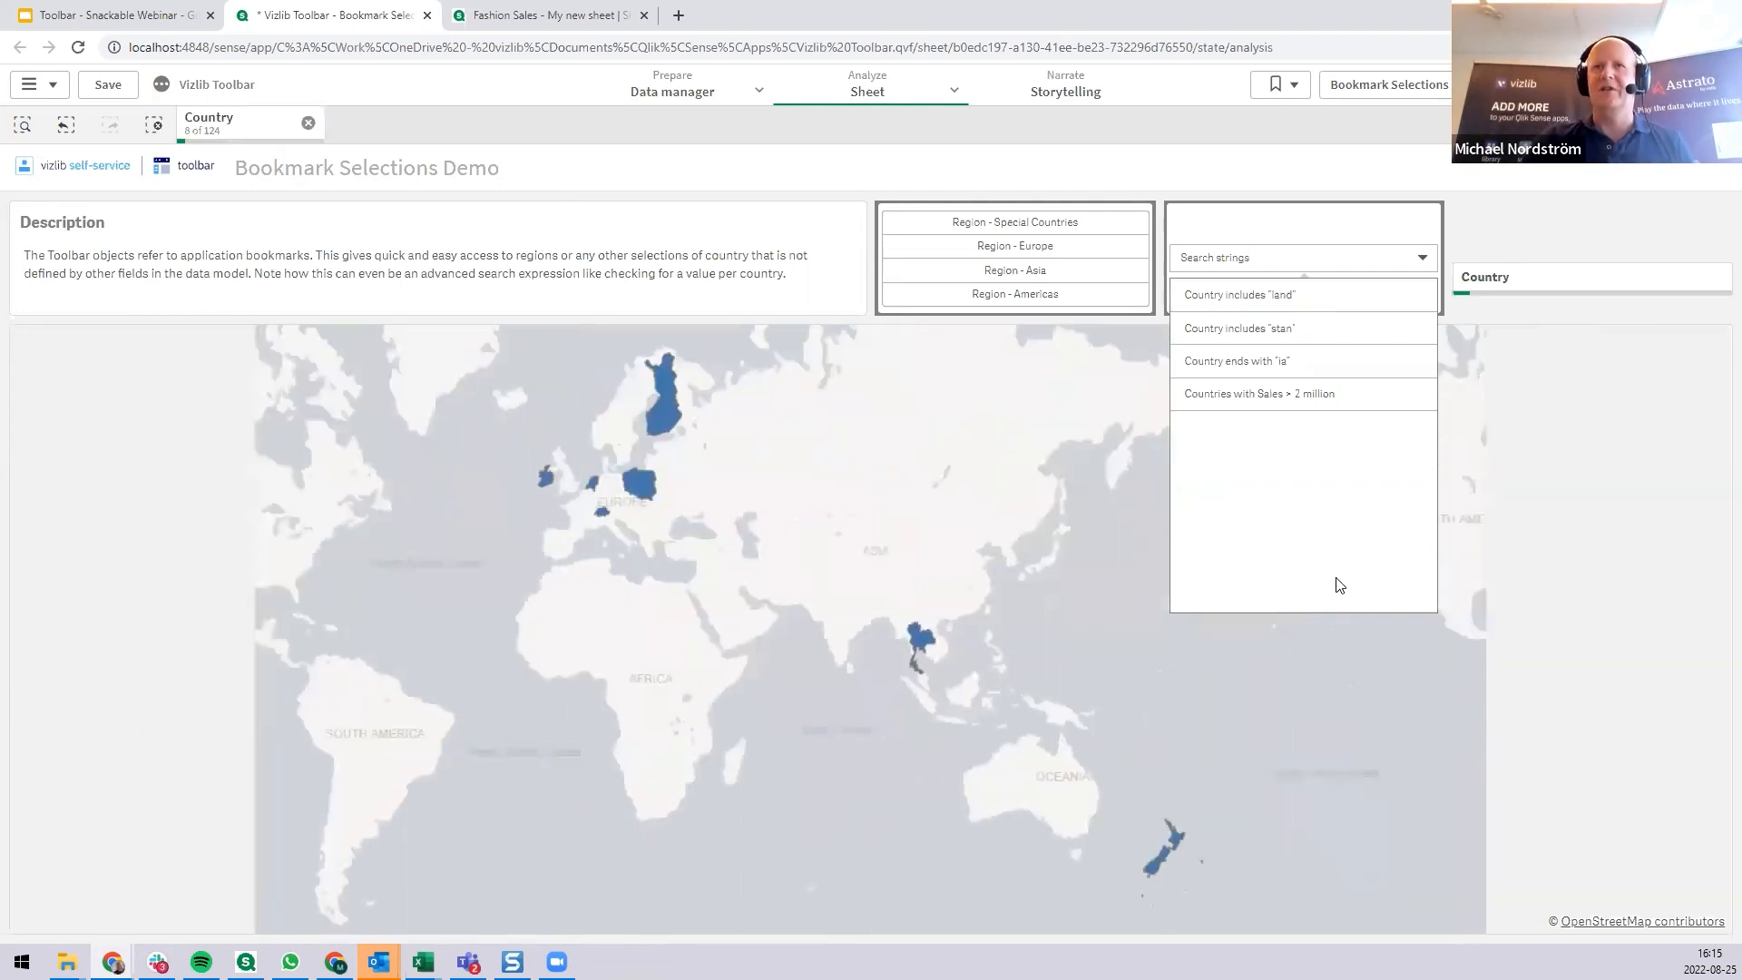
{"action": "left_click", "coordinate": [1282, 332]}
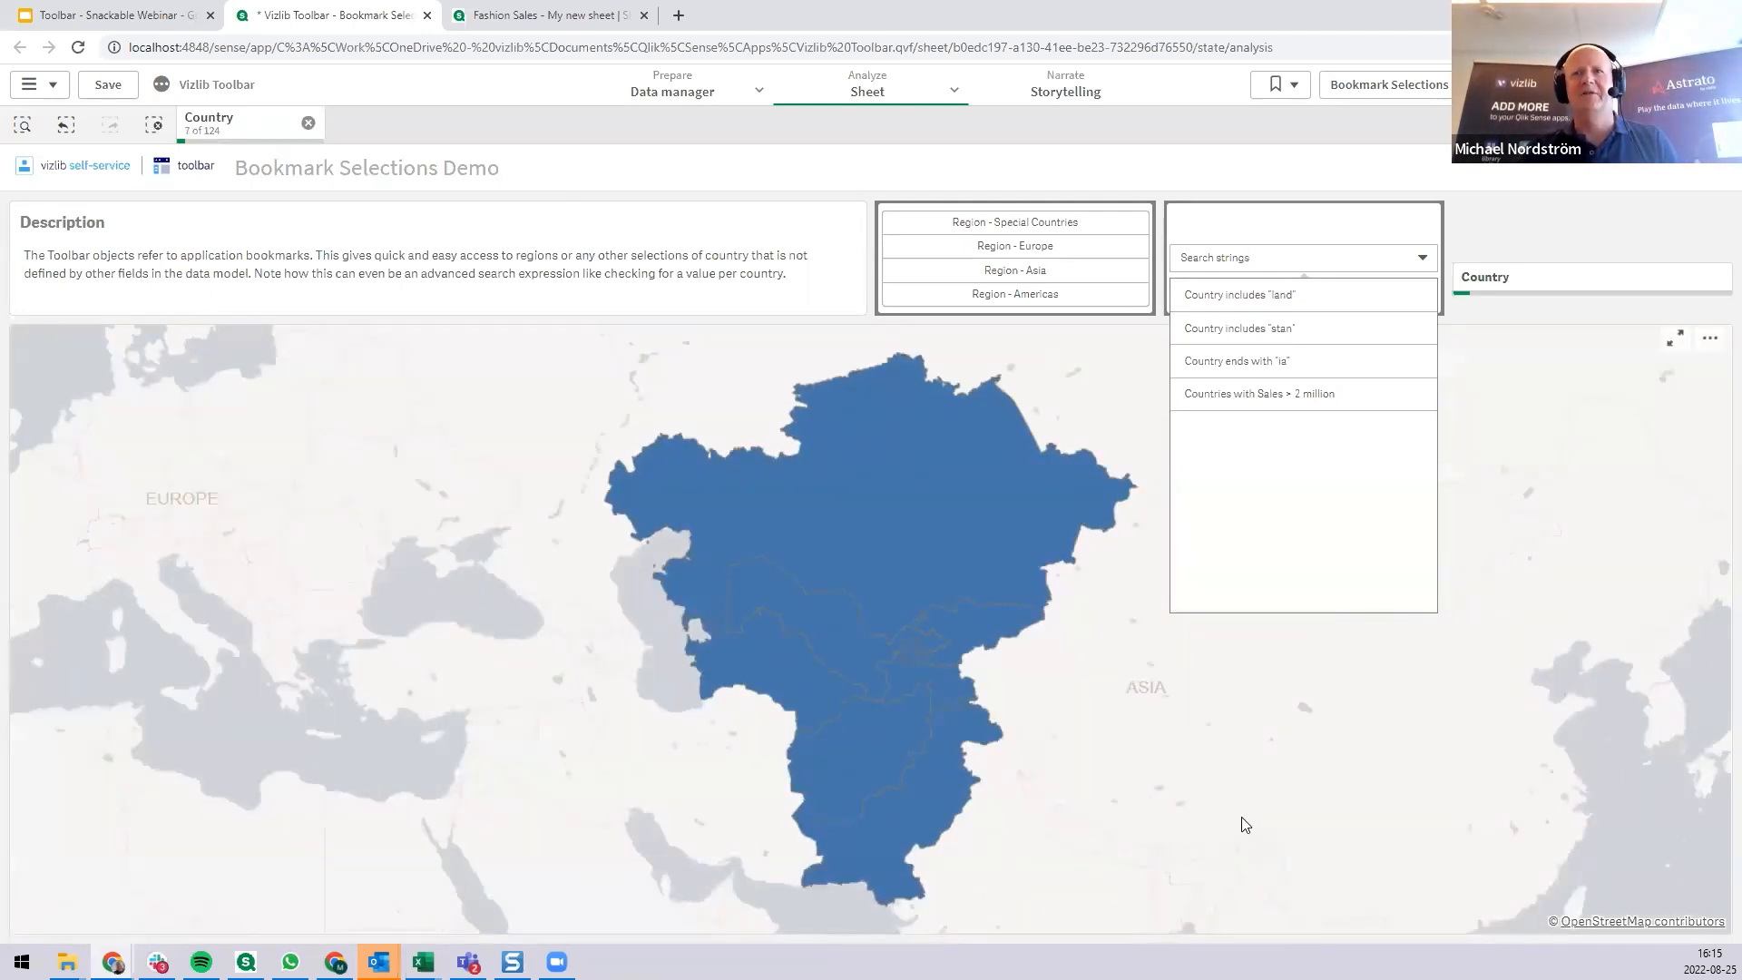
{"action": "left_click", "coordinate": [1293, 367]}
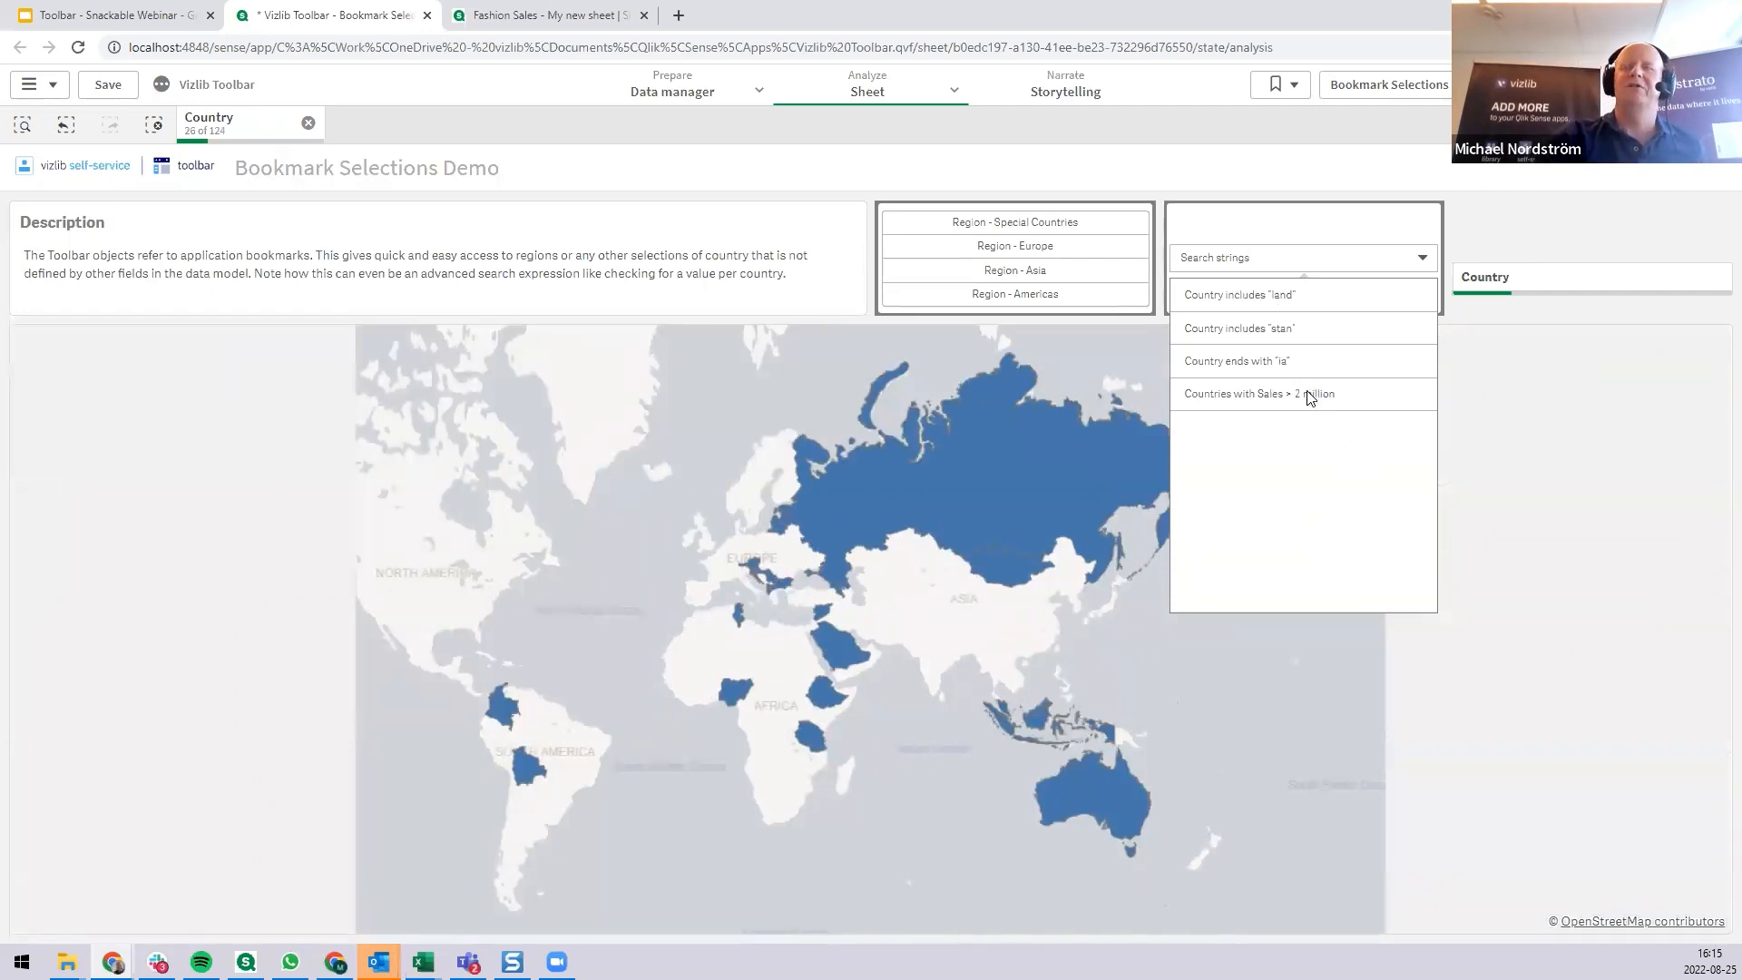
{"action": "left_click", "coordinate": [1287, 402]}
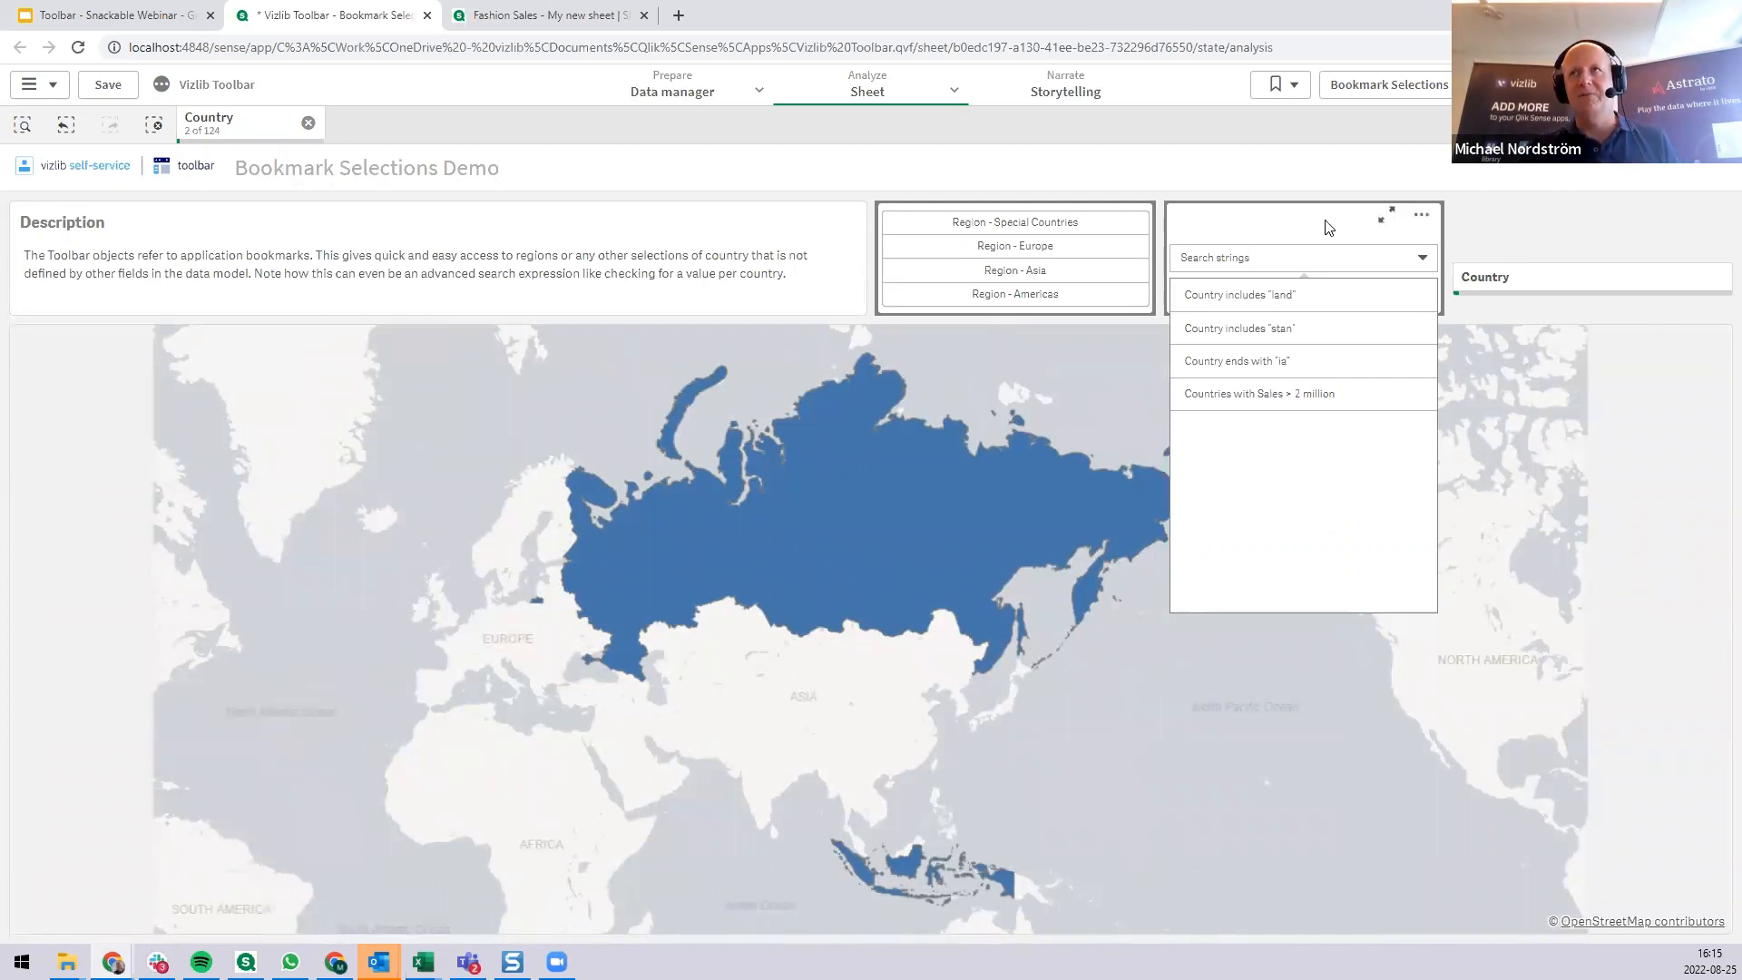
{"action": "left_click", "coordinate": [1585, 236]}
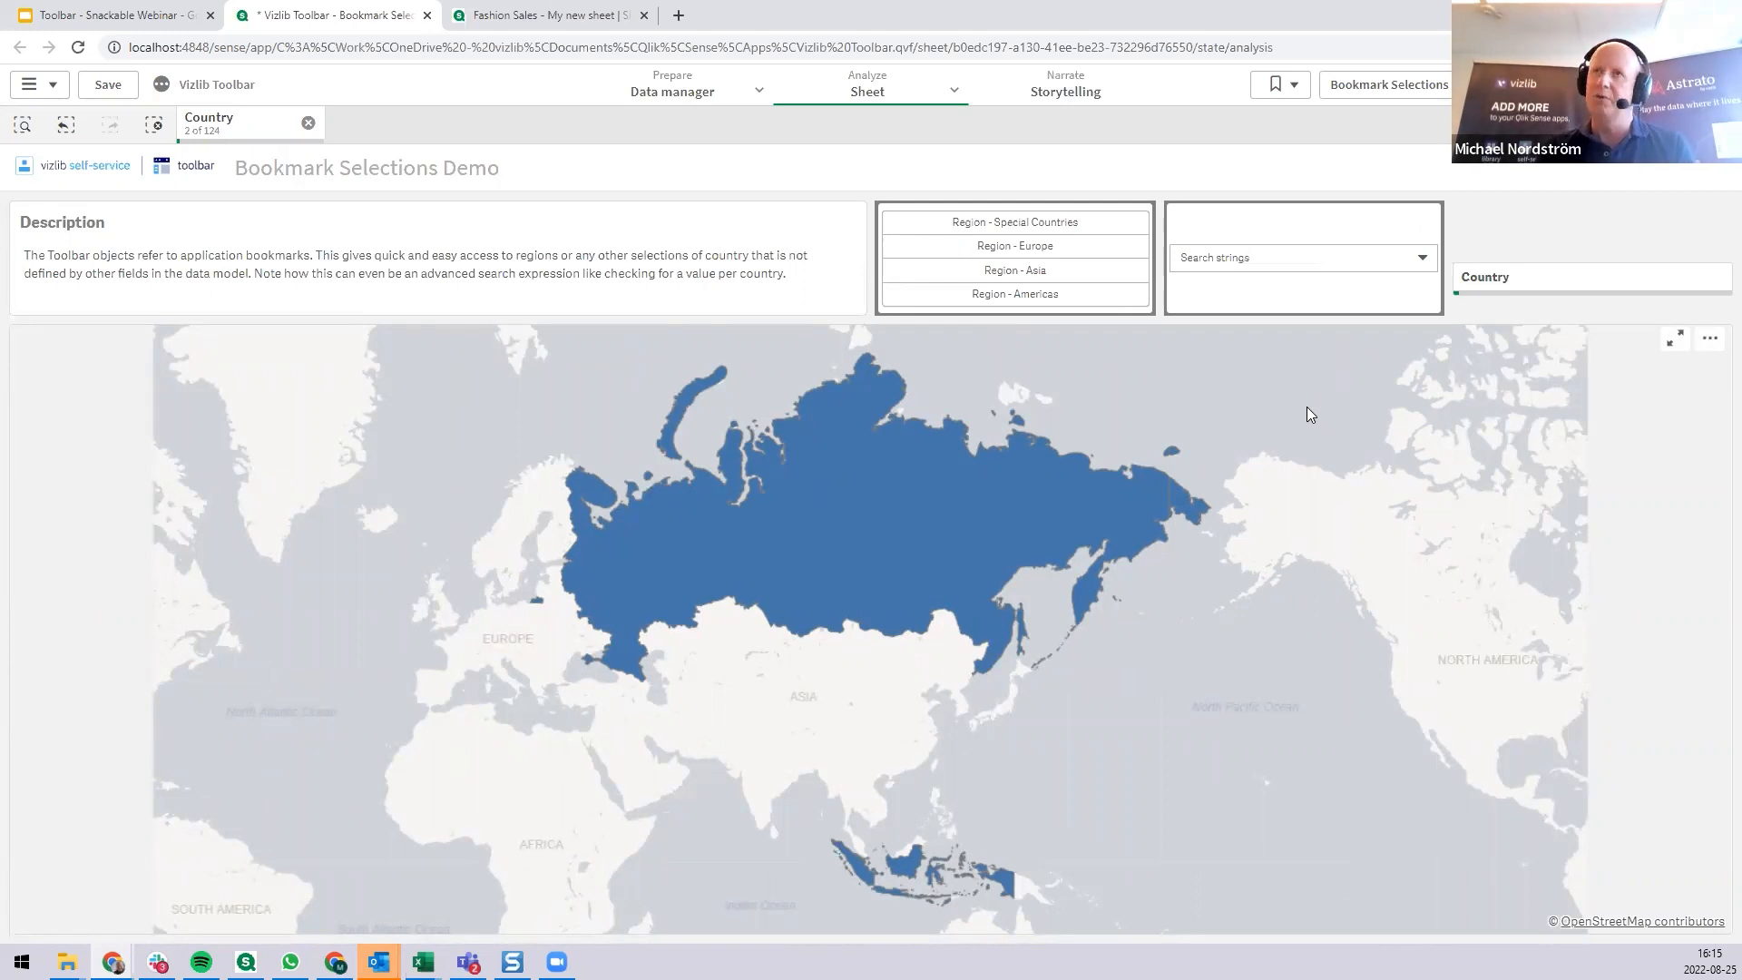
Review the app's list of saved bookmarks and close it.
{"action": "left_click", "coordinate": [1283, 84]}
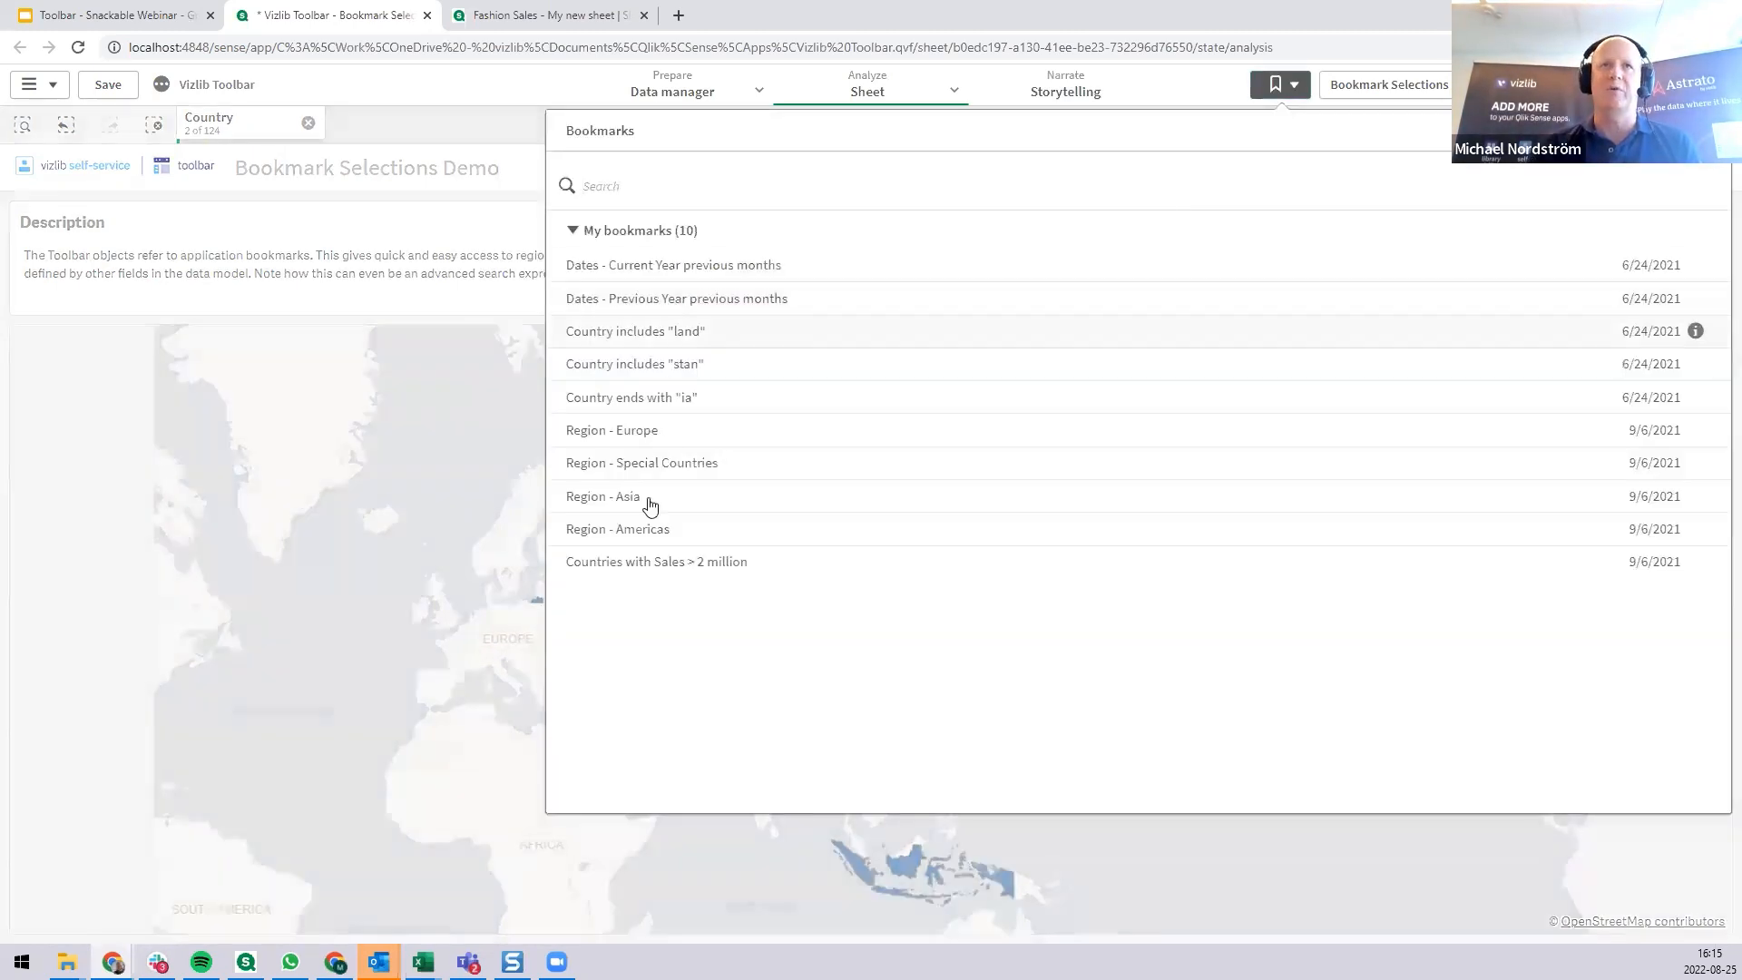
{"action": "left_click", "coordinate": [491, 141]}
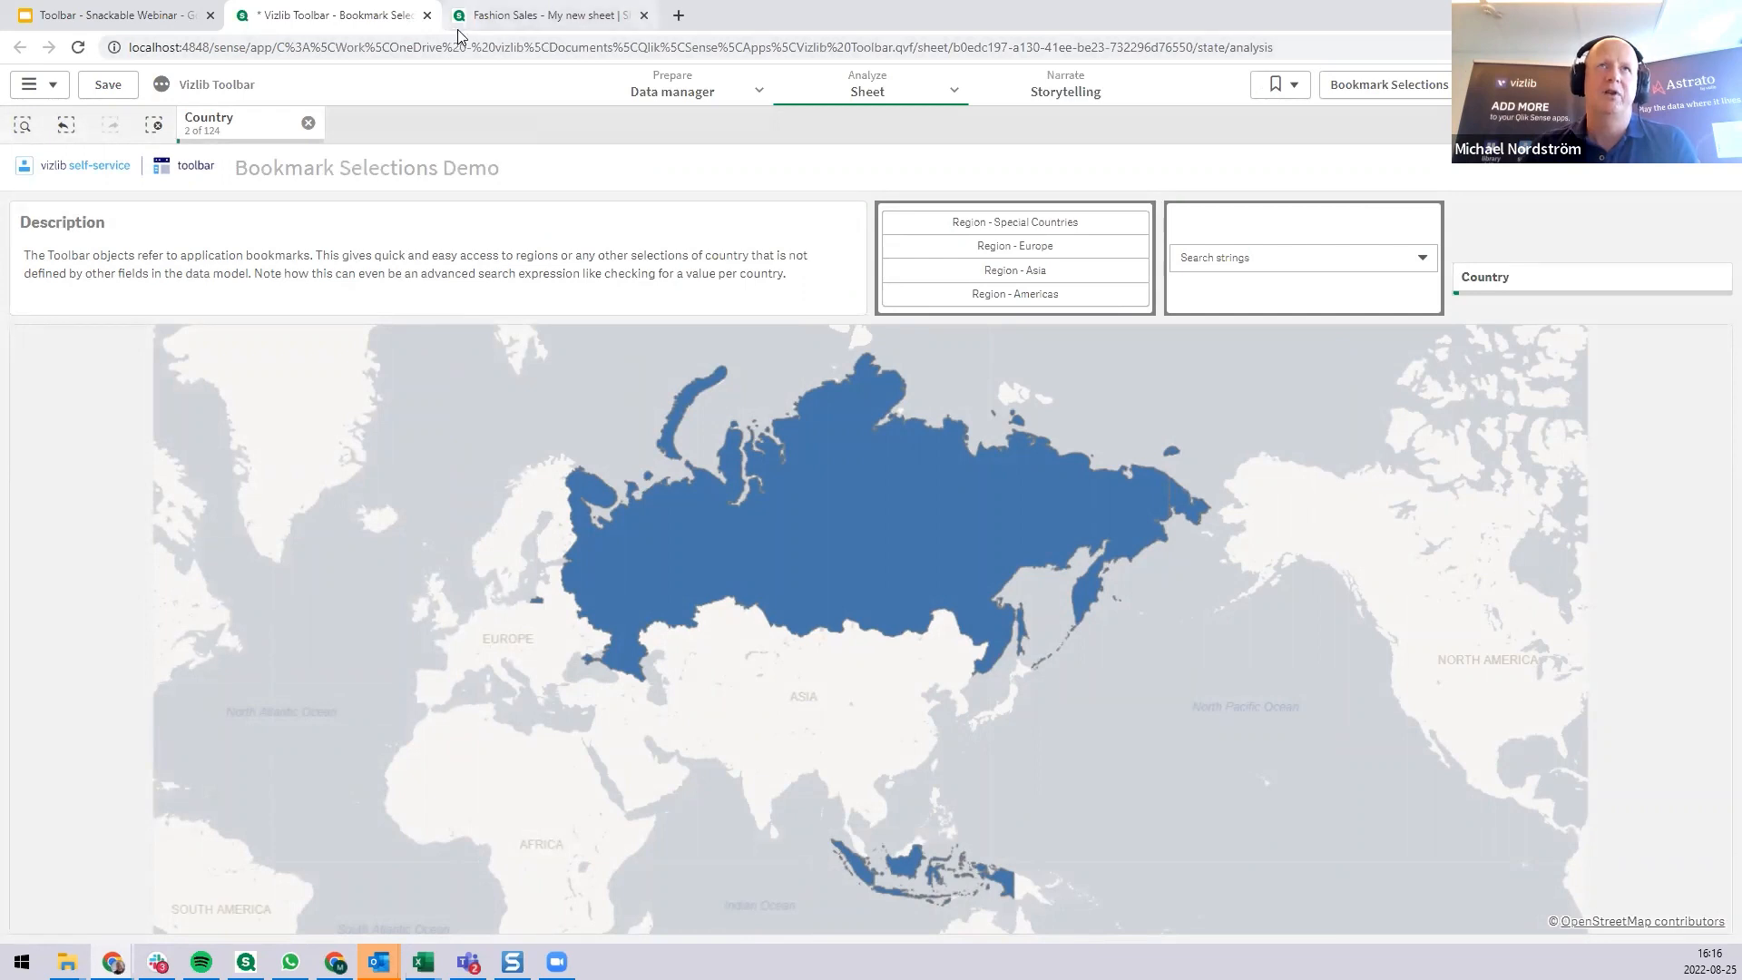
Review the toolbars on the Fashion Sales app's My new sheet and return to the Bookmark Selections Demo sheet.
{"action": "mouse_move", "coordinate": [458, 37]}
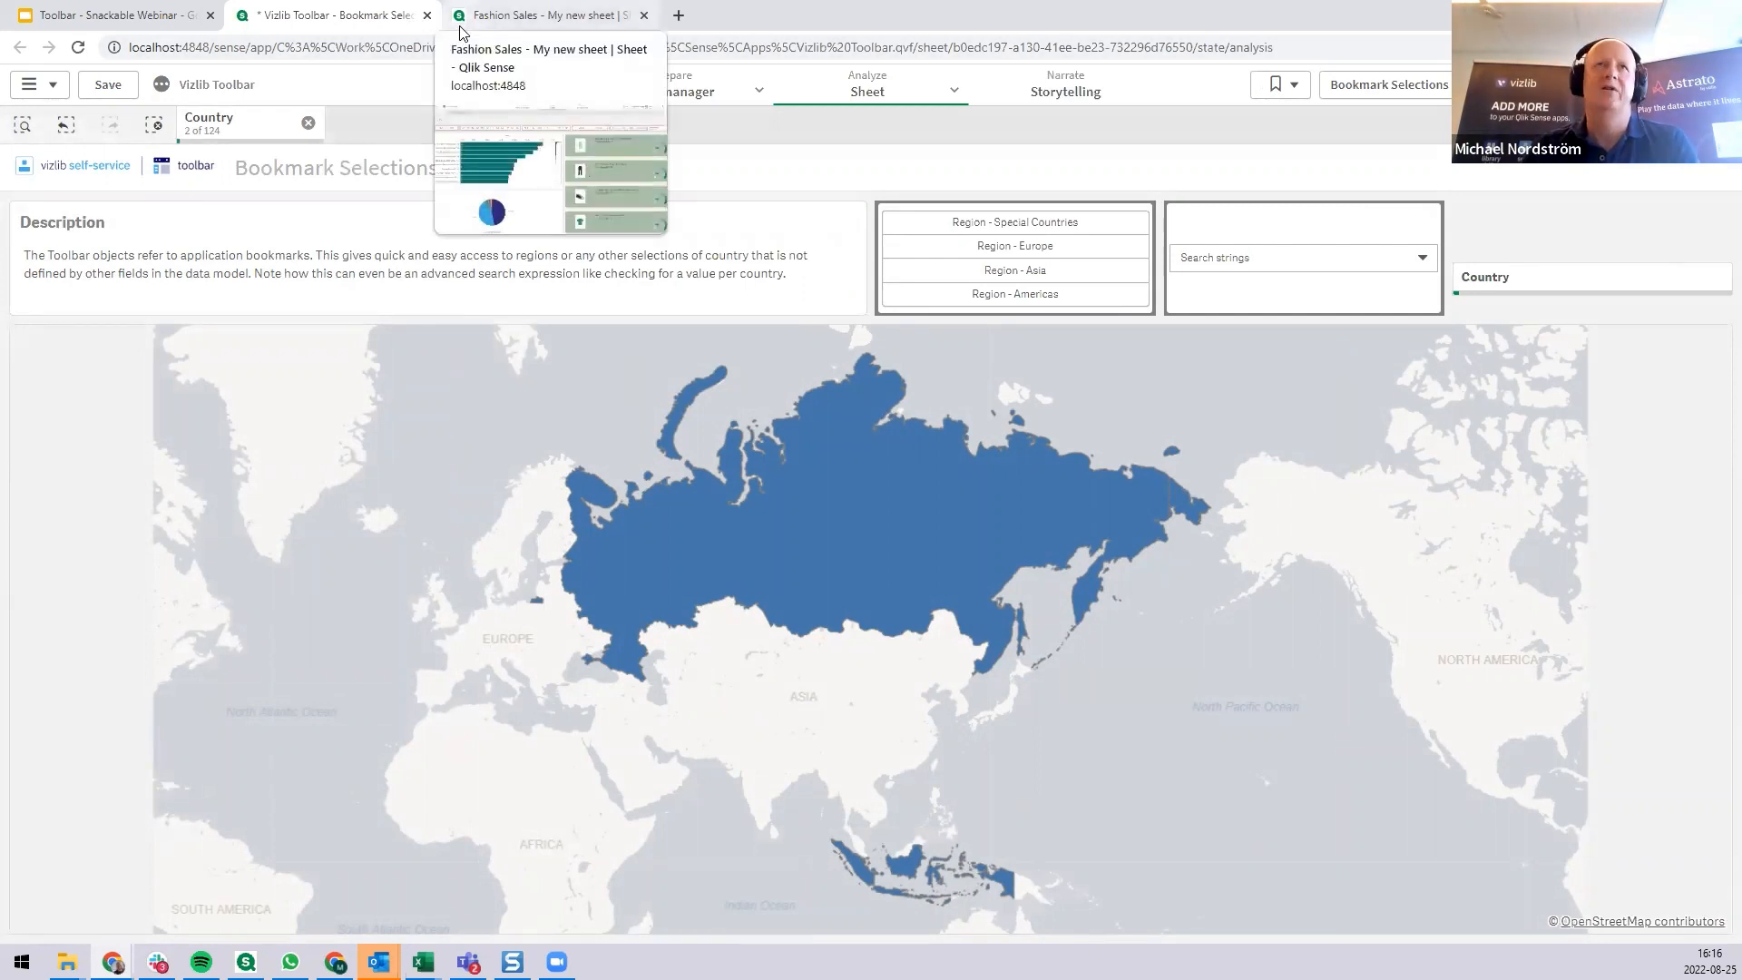
{"action": "left_click", "coordinate": [457, 29]}
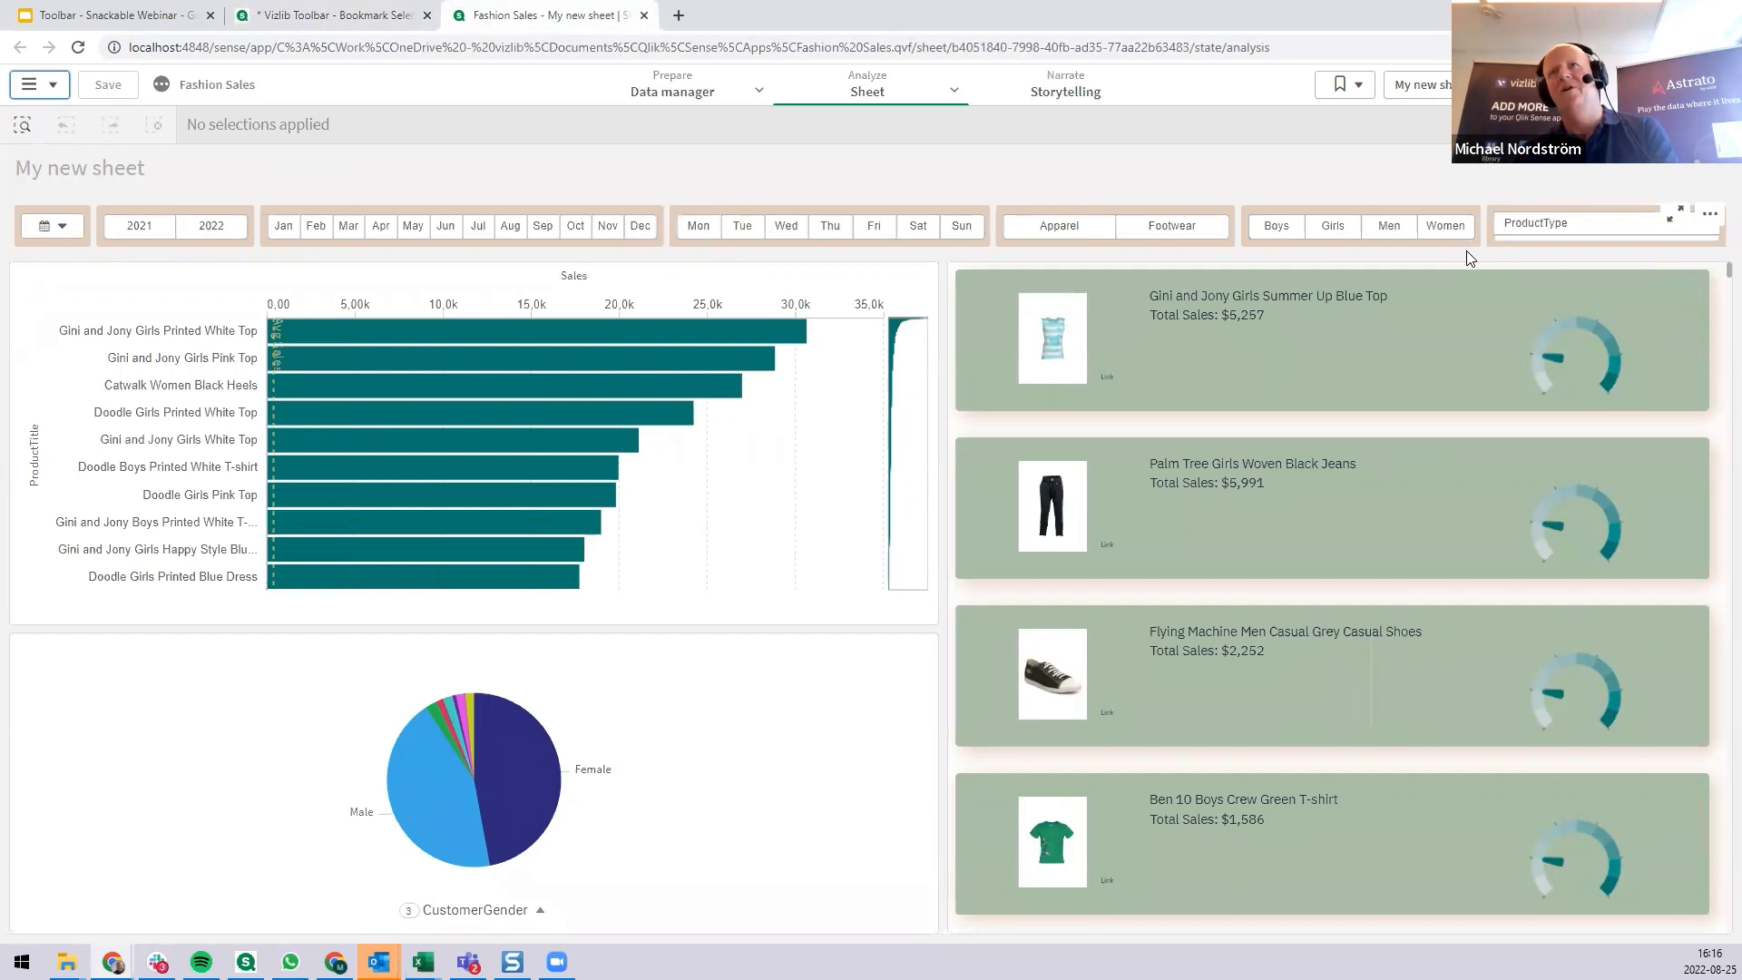
{"action": "left_click", "coordinate": [345, 20]}
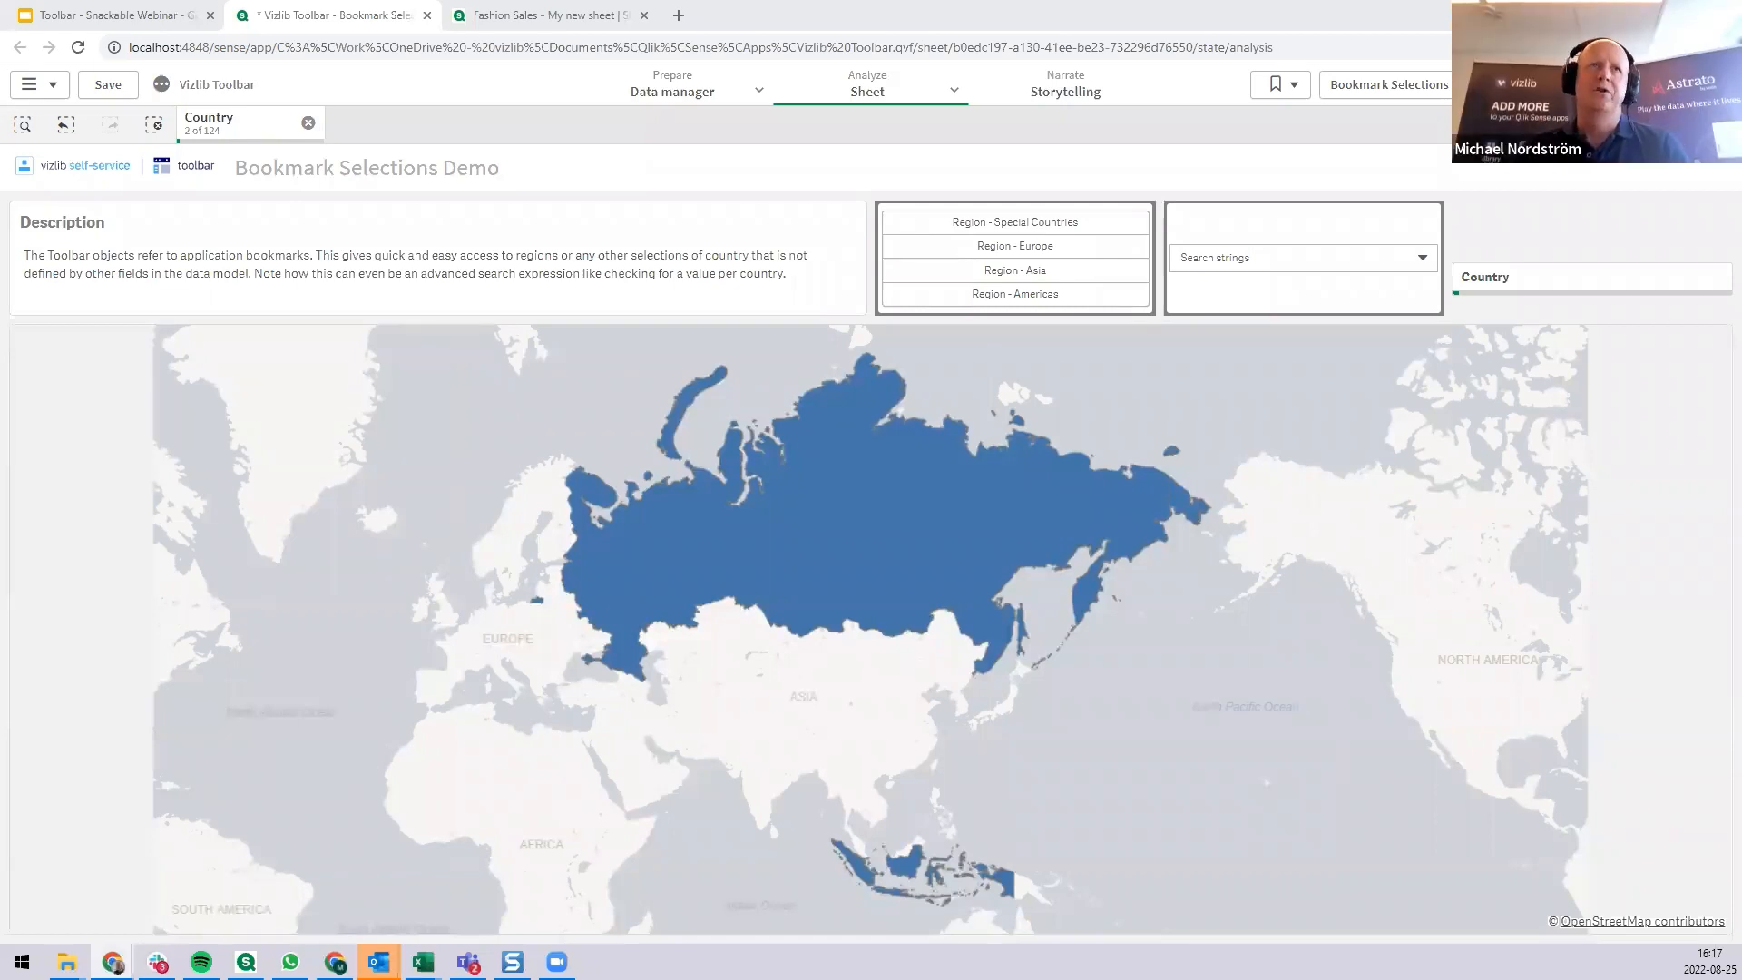
Clear the Country selection and go past the Expand From Top/Left sheet to the Demo new Toolbar sheet.
{"action": "left_click", "coordinate": [308, 122]}
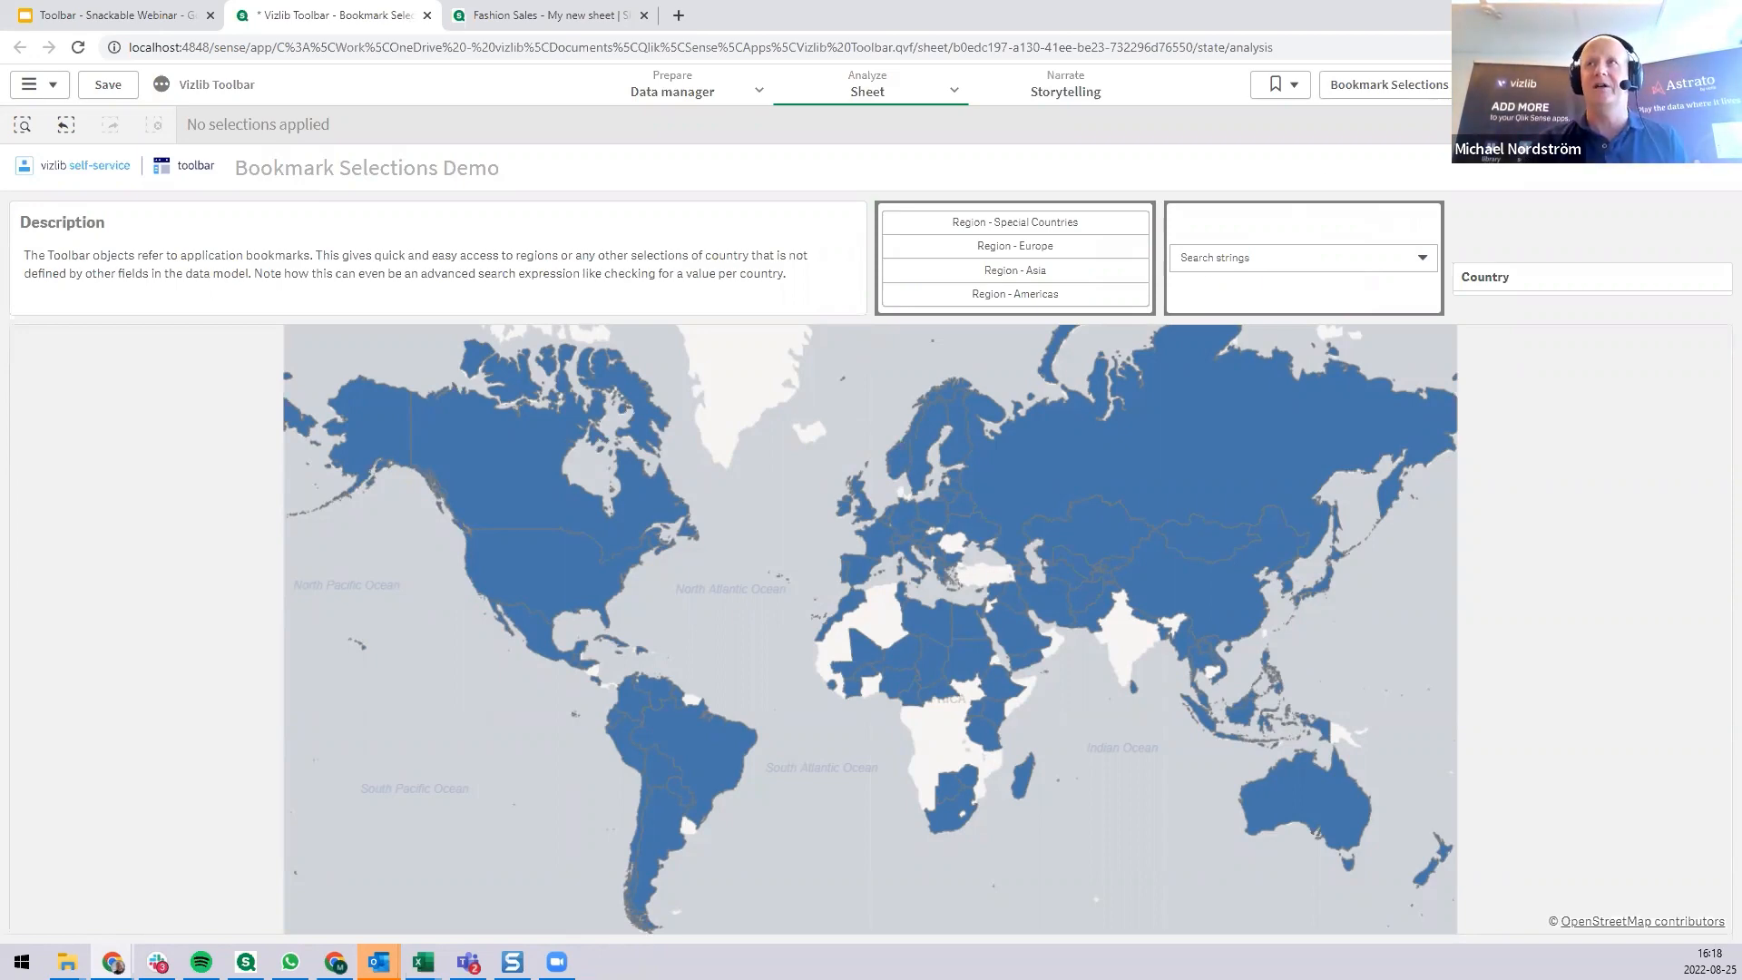
{"action": "left_click", "coordinate": [1717, 84]}
{"action": "left_click", "coordinate": [1718, 85]}
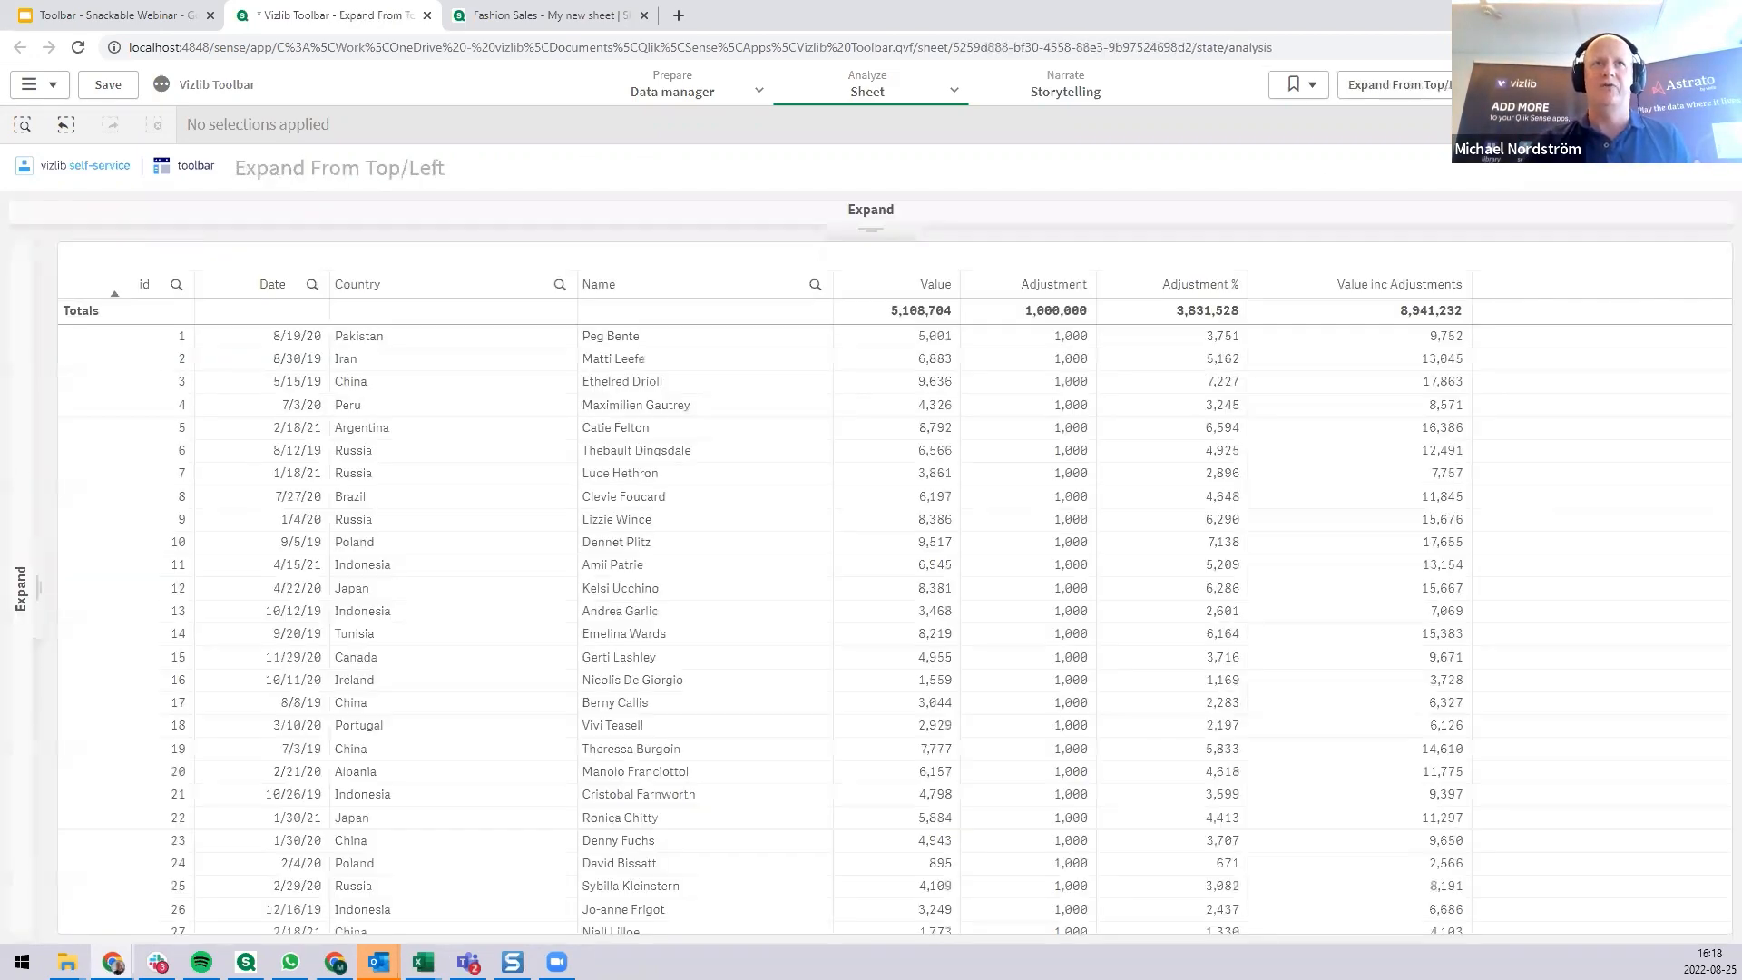
{"action": "left_click", "coordinate": [1717, 84]}
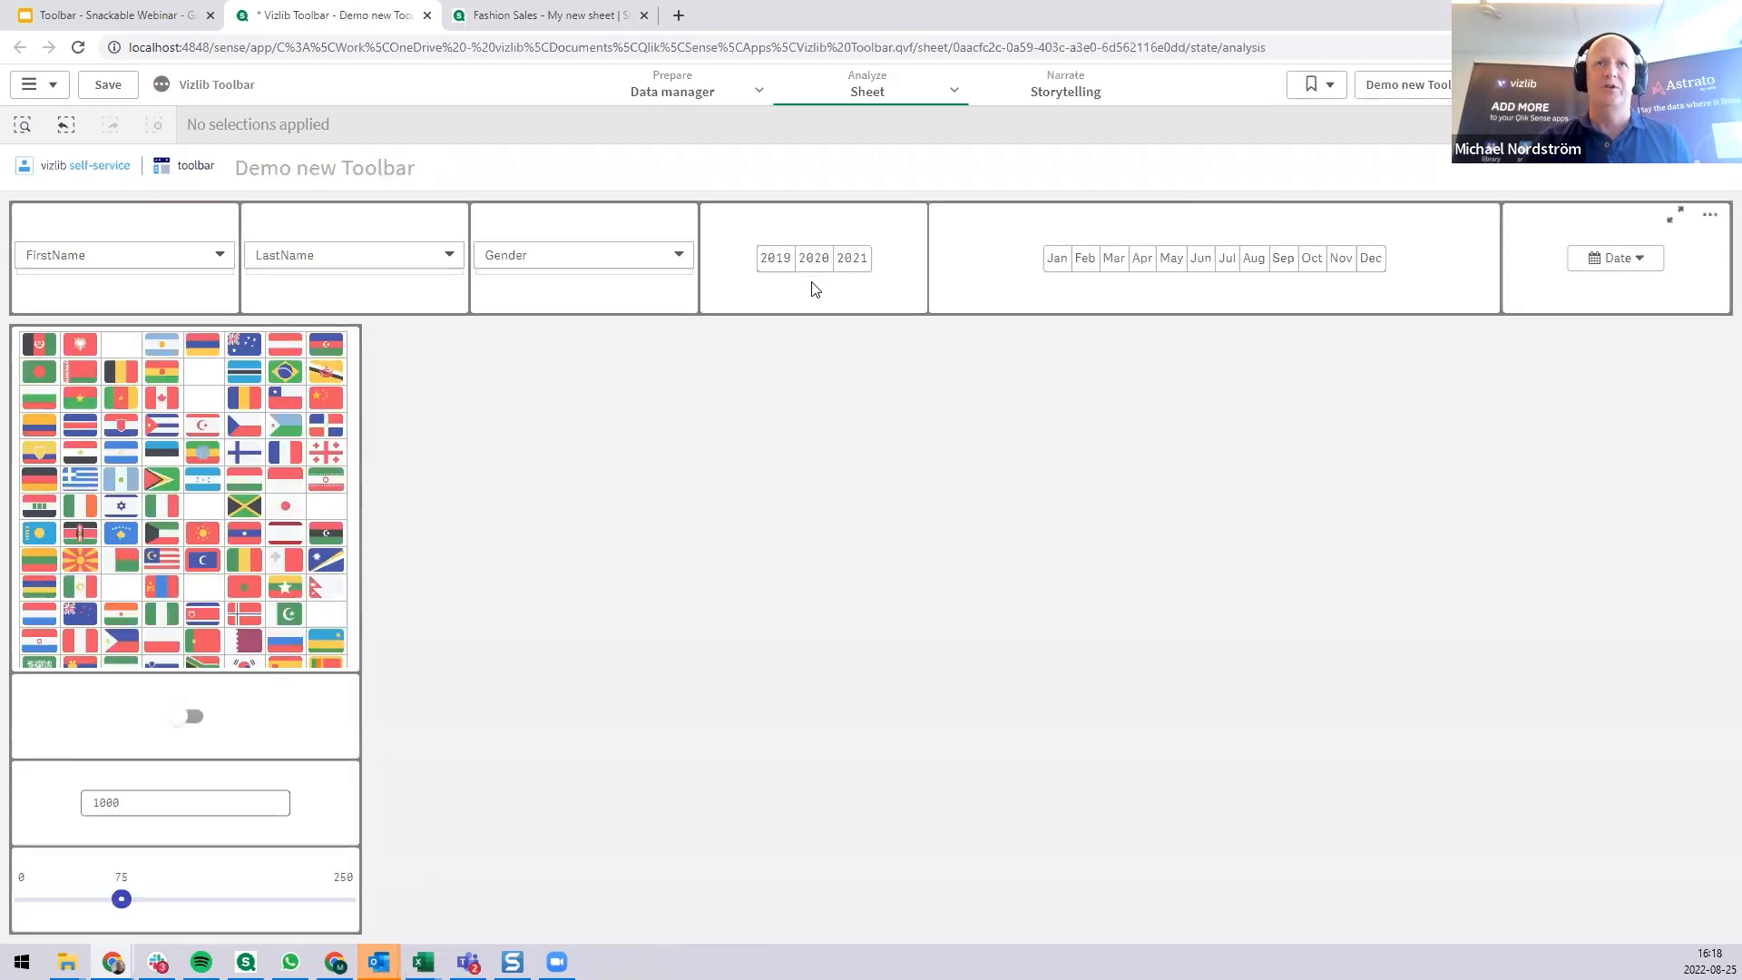